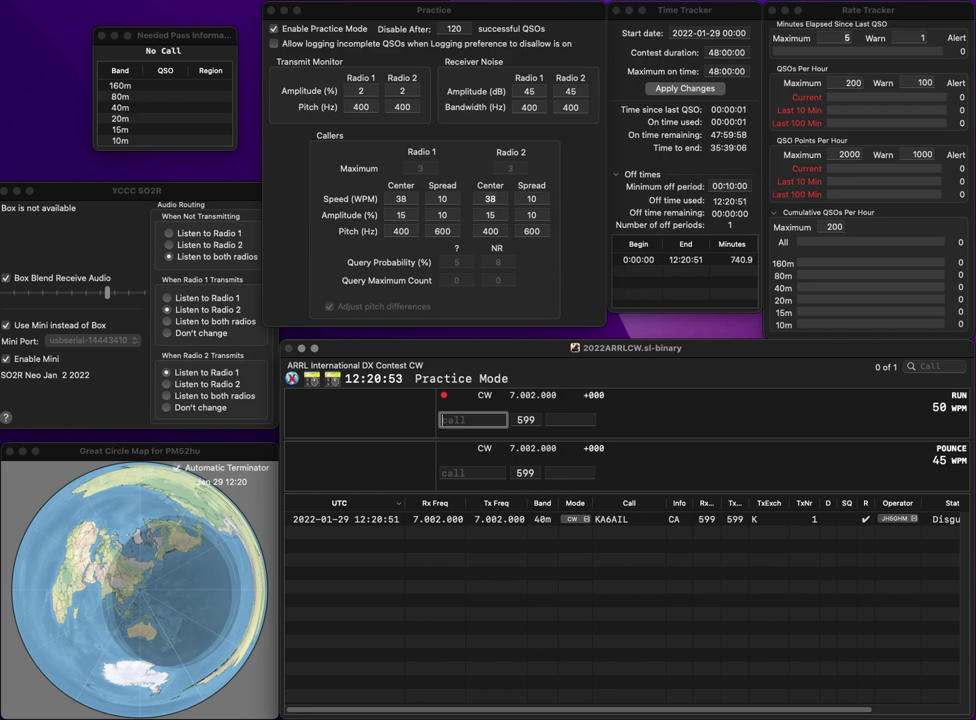
text(MC)
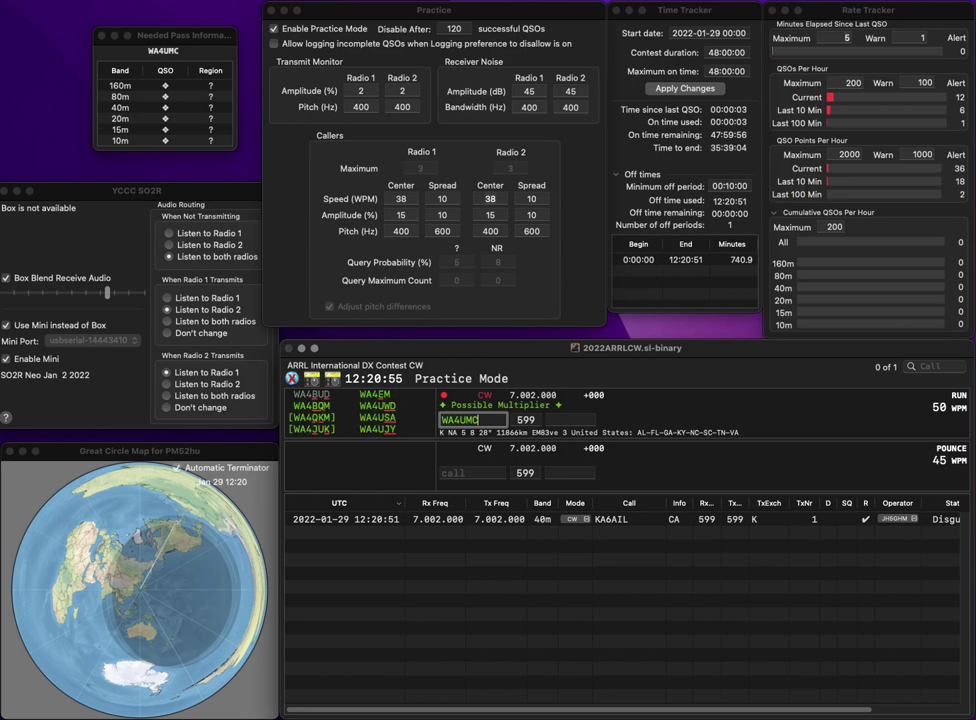
key(Left)
key(Left)
key(Left)
key(BackSpace)
text(3)
key(Return)
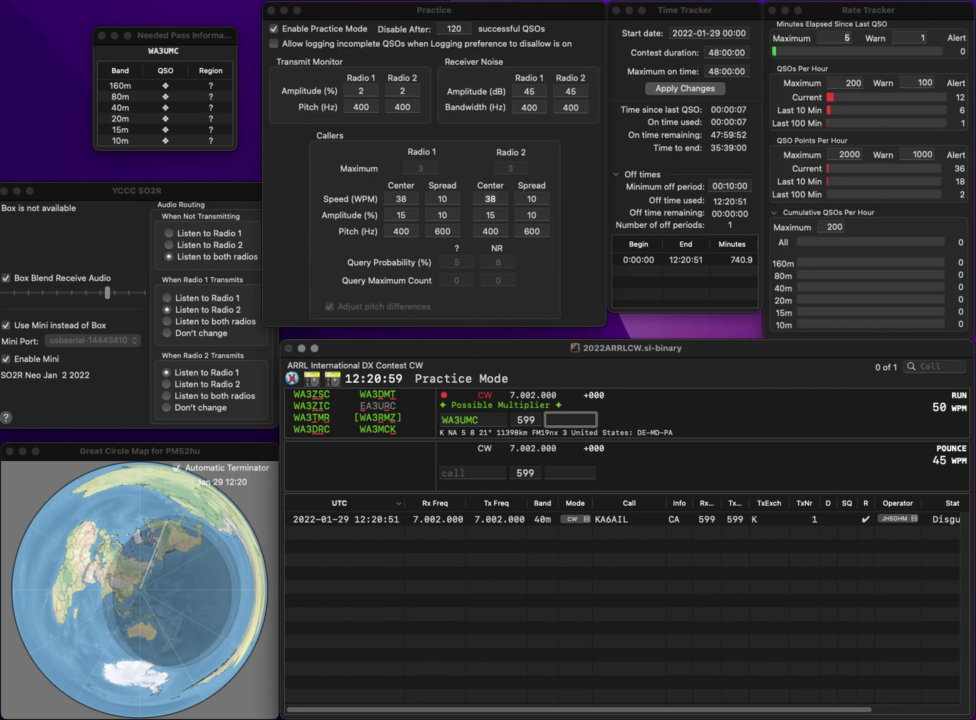
Step: Correct the run radio's callsign entry to WA4VMC and log the contact with received exchange GA
click(448, 420)
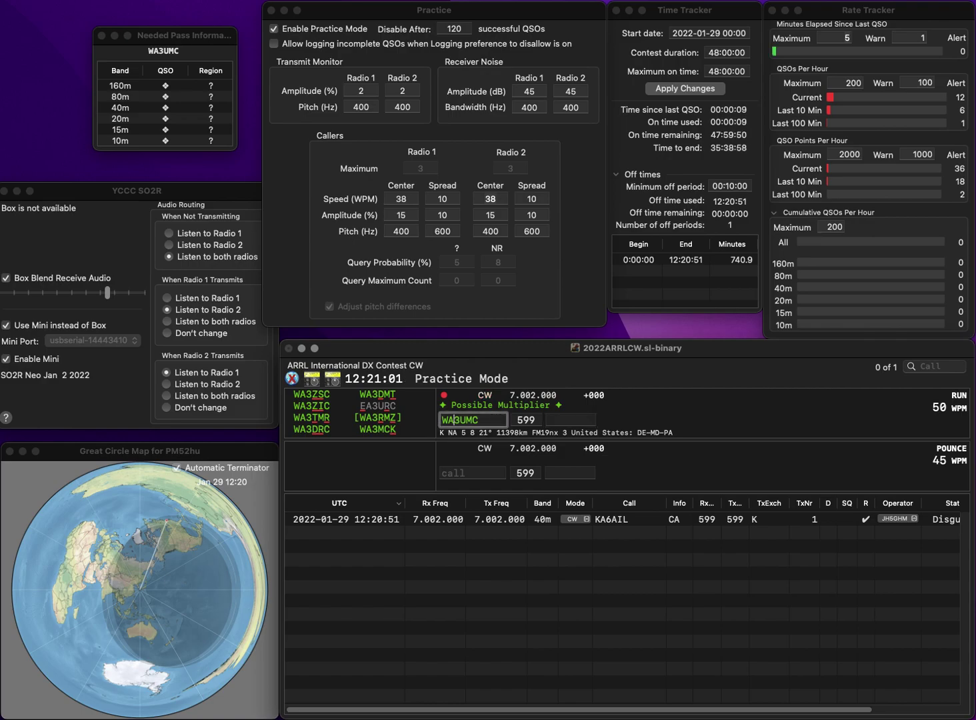
key(BackSpace)
text(4)
key(Delete)
text(V)
key(Tab)
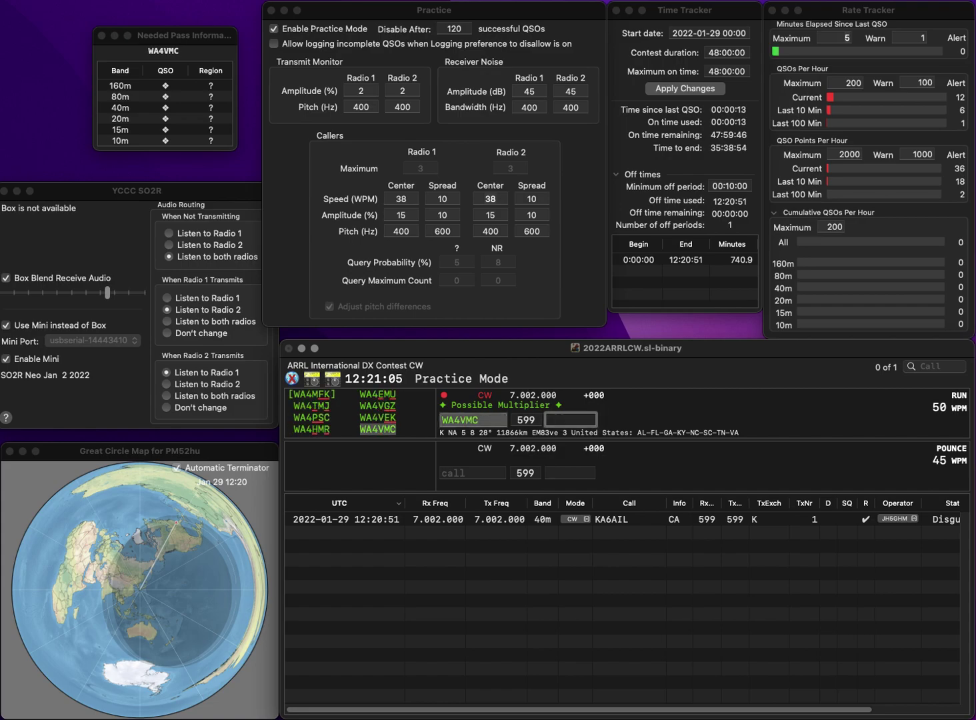
text(GA)
key(Return)
Step: Log a run contact with K5FOZ using the received exchange NM
text(K5FOZ)
key(Return)
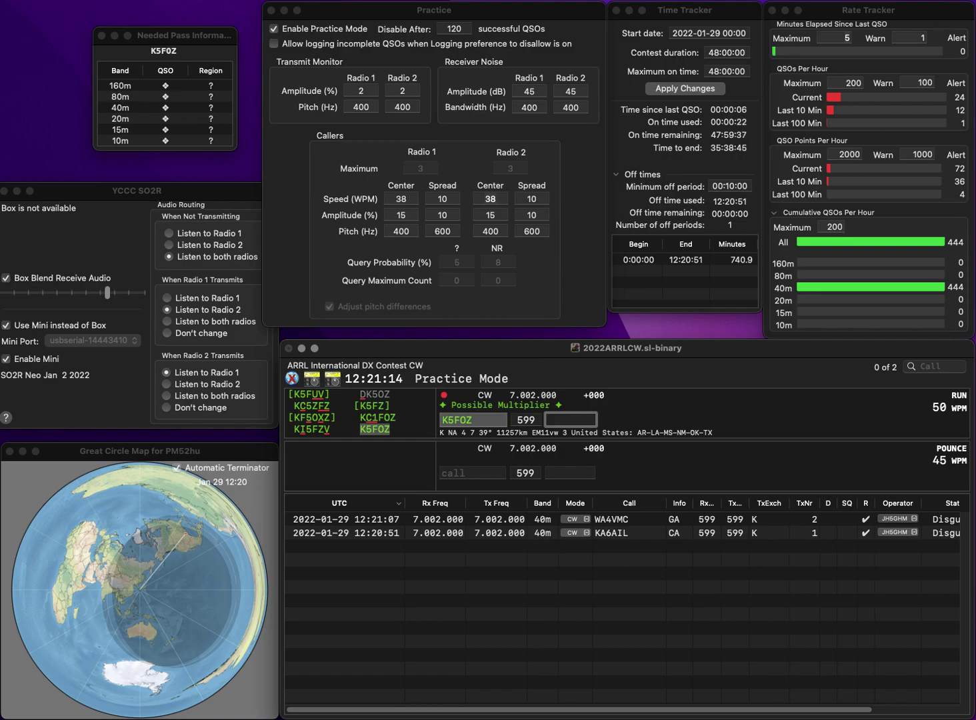
text(nm)
key(Return)
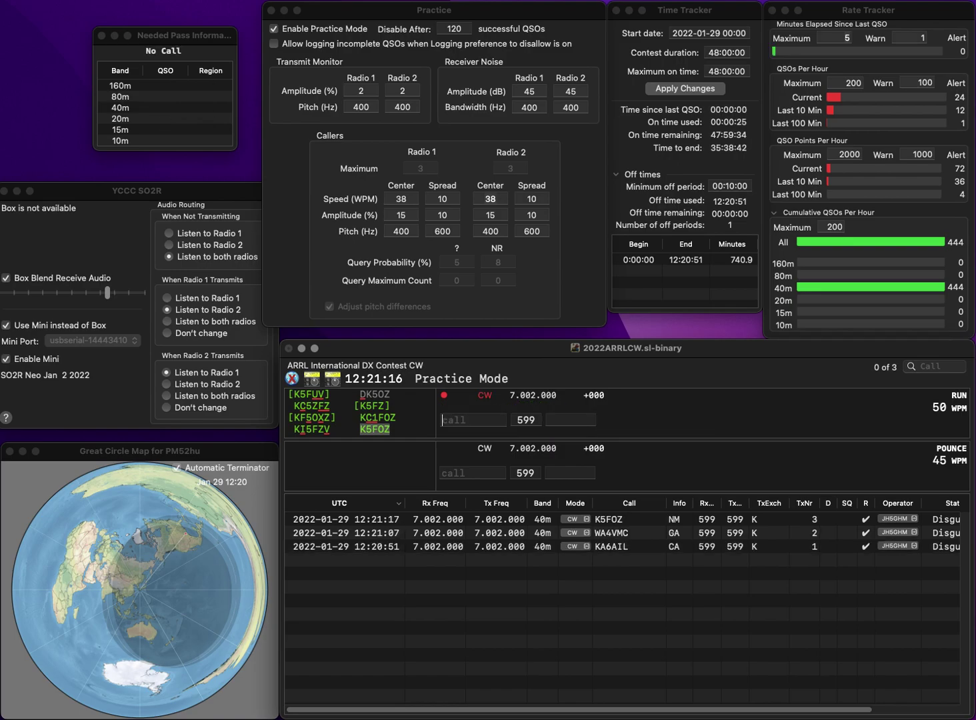
text(wd)
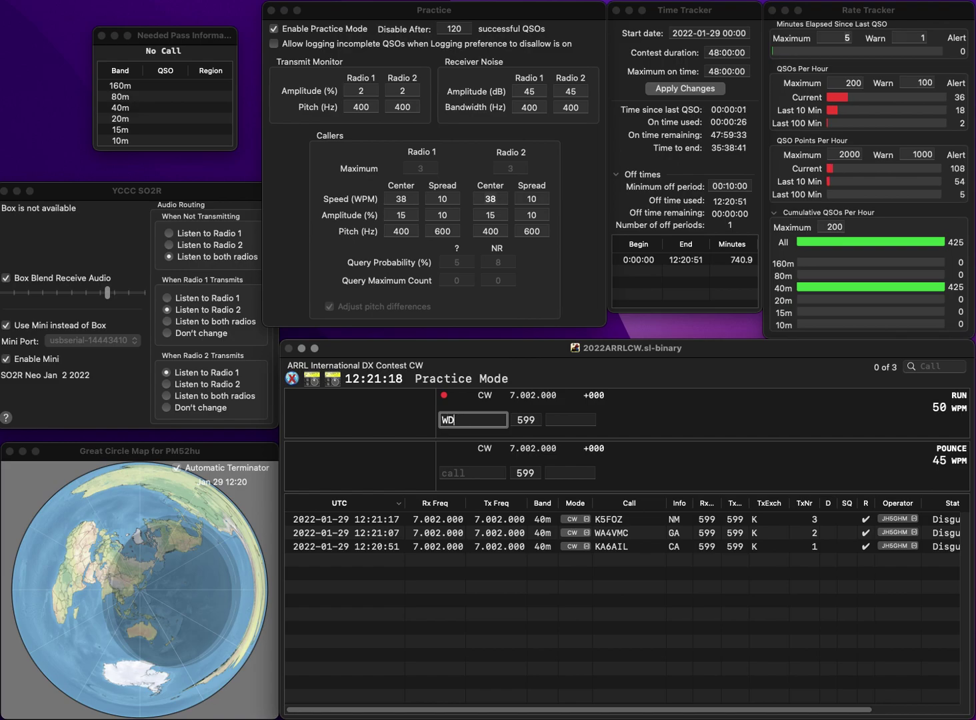
text(0f)
key(Left)
key(Left)
key(Delete)
text(9)
key(Return)
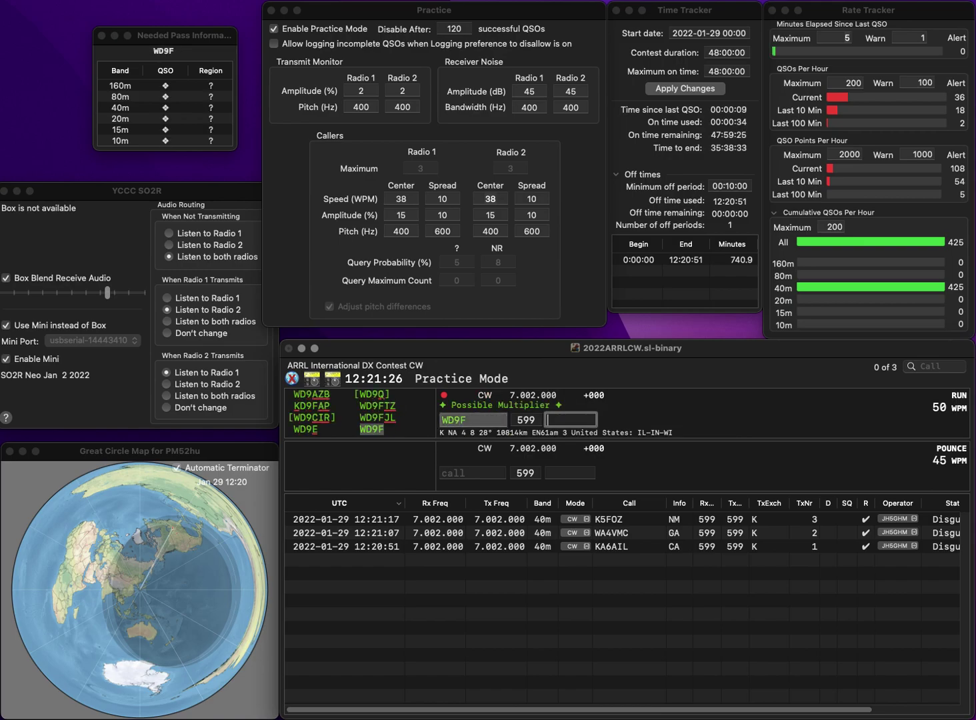
text(IN)
key(Return)
text(WG4M)
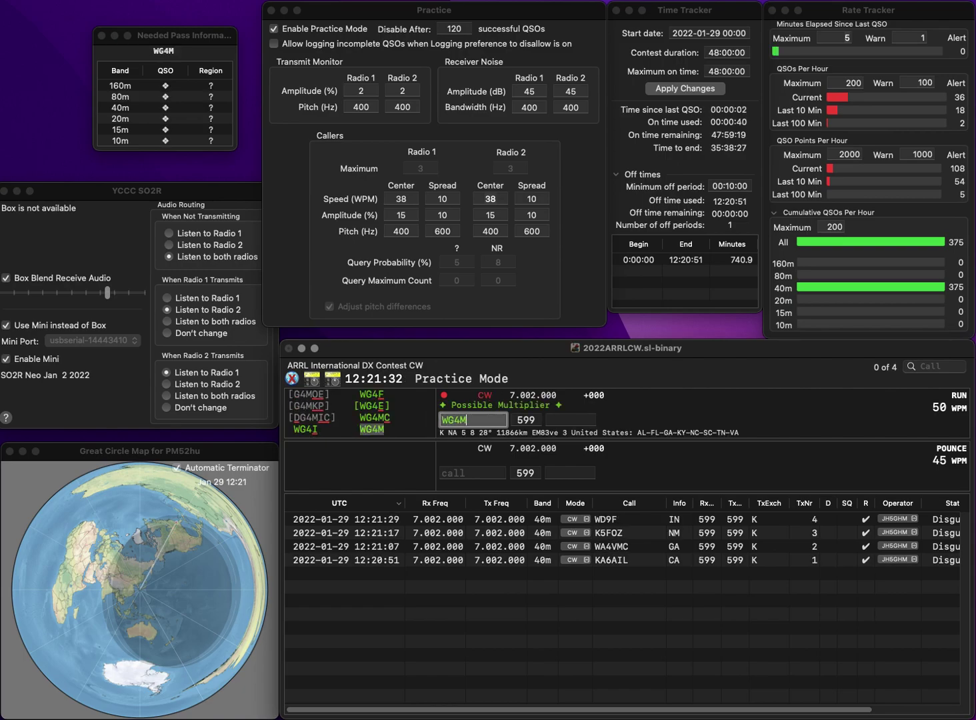
key(space)
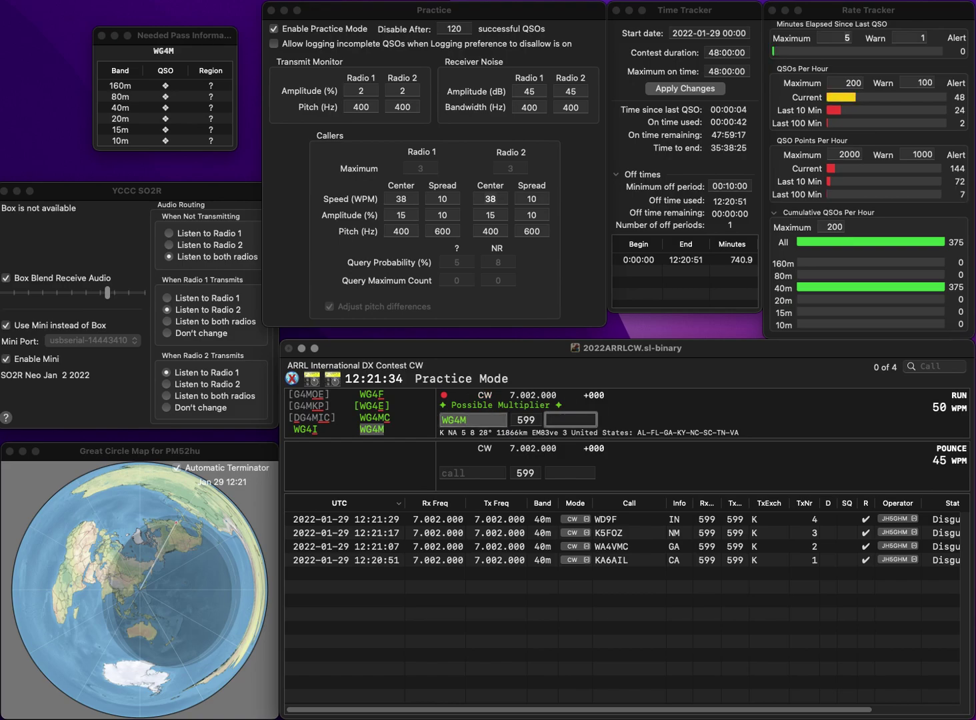
text(KY)
key(Return)
text(N6PN)
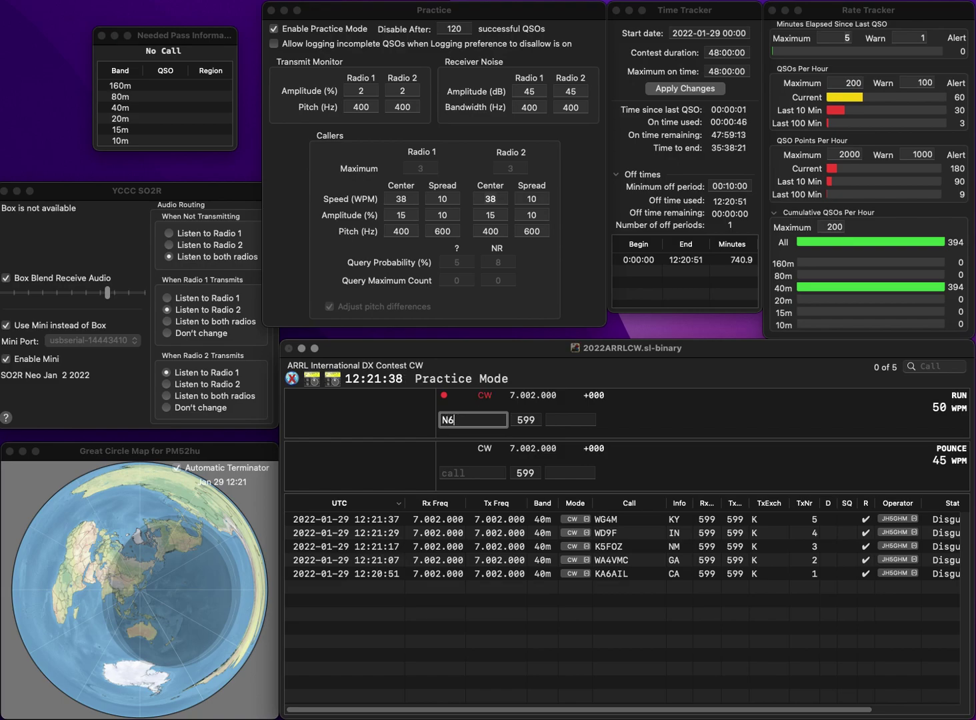
key(space)
text(CA)
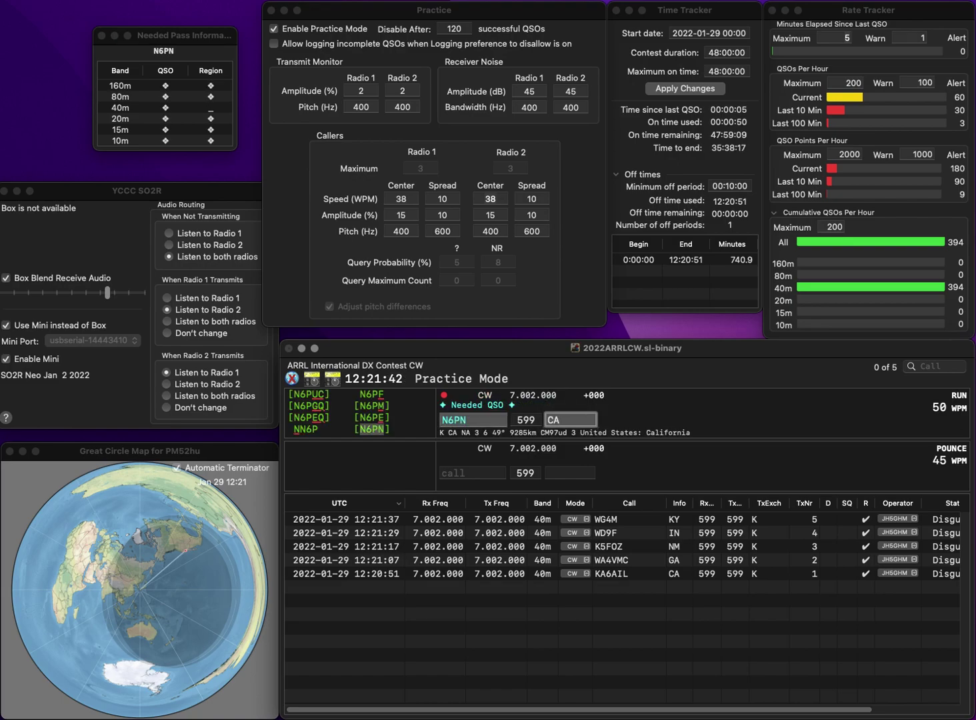
key(Return)
text(K4)
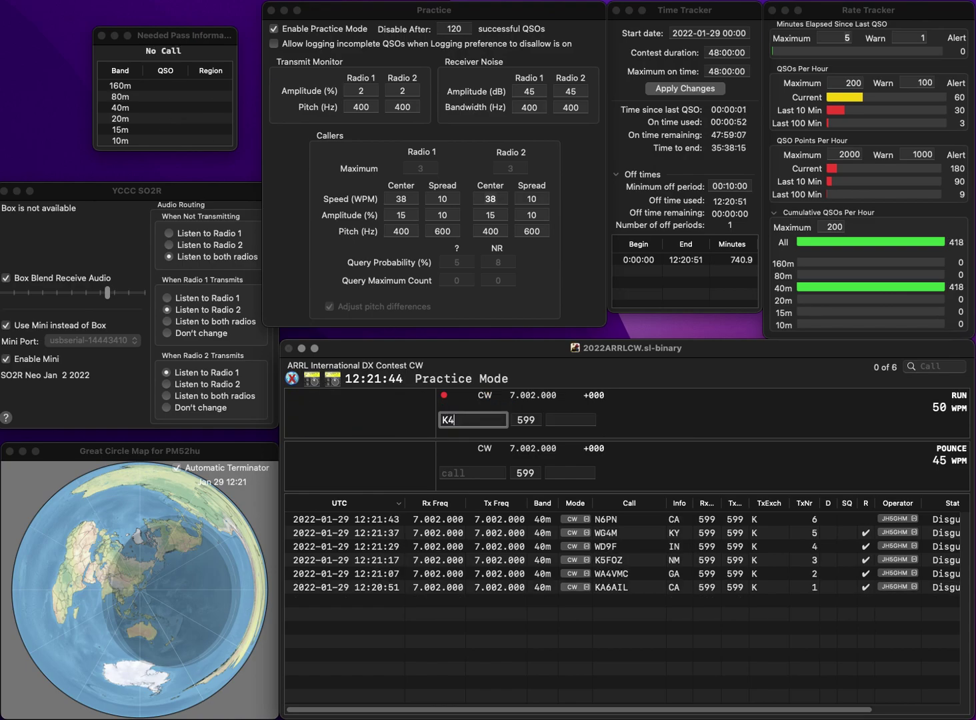
text(BAD)
key(space)
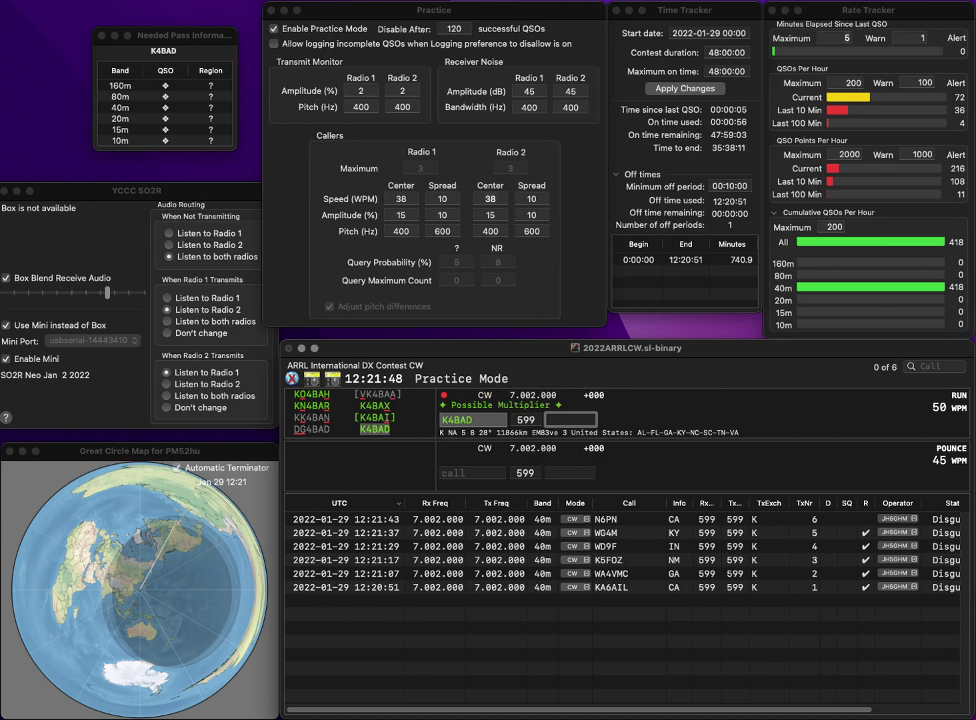
text(N)
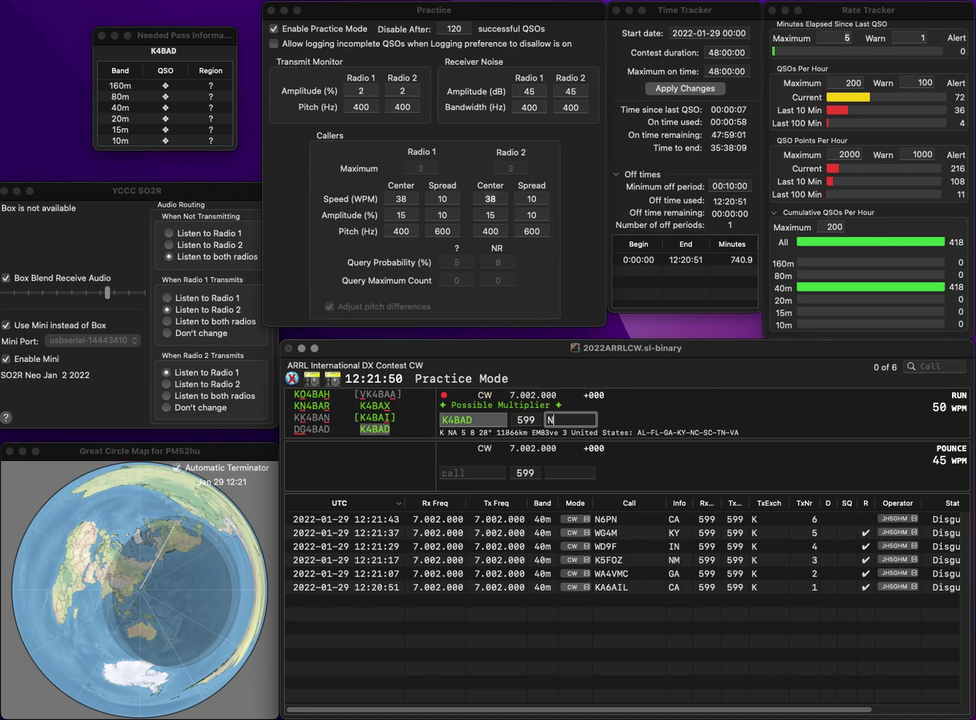
text(C)
key(Return)
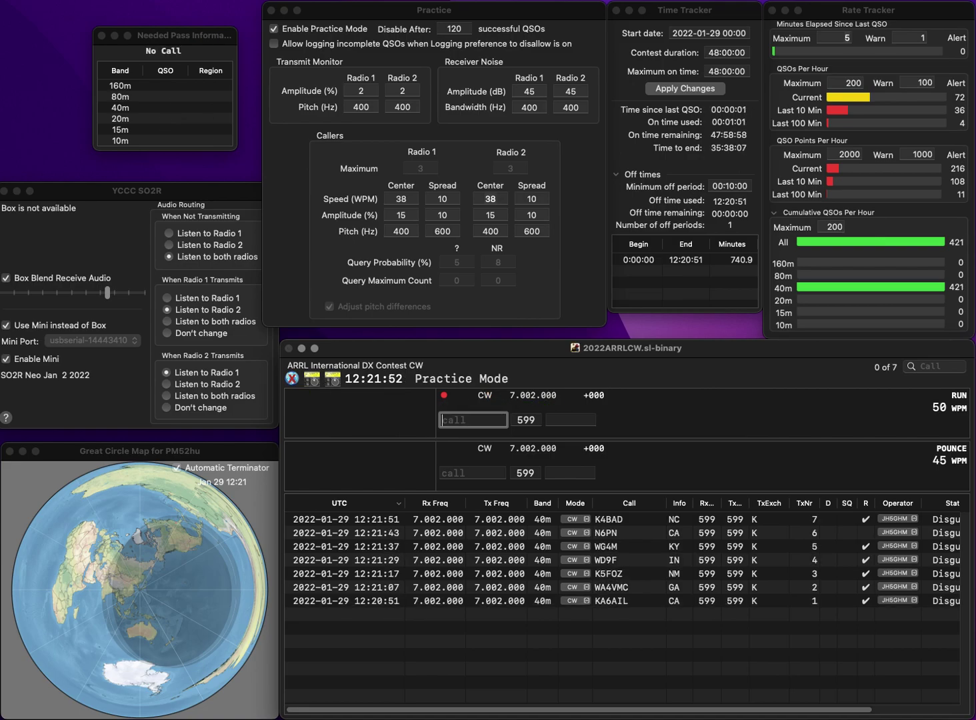
text(N8DJX)
key(Tab)
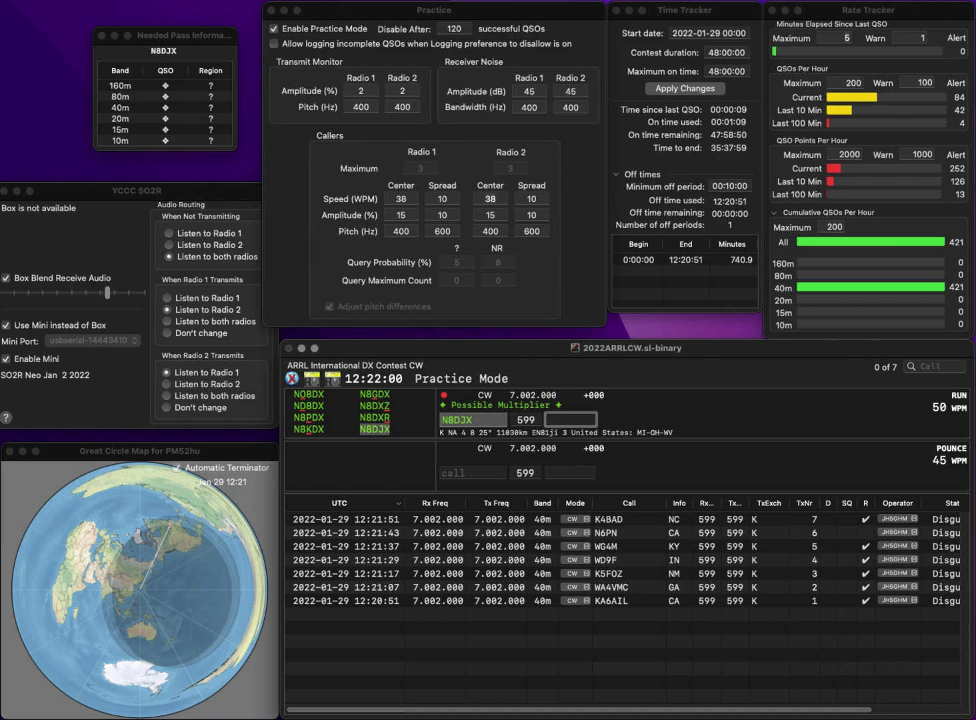
text(V)
key(Return)
text(KJ6TSX)
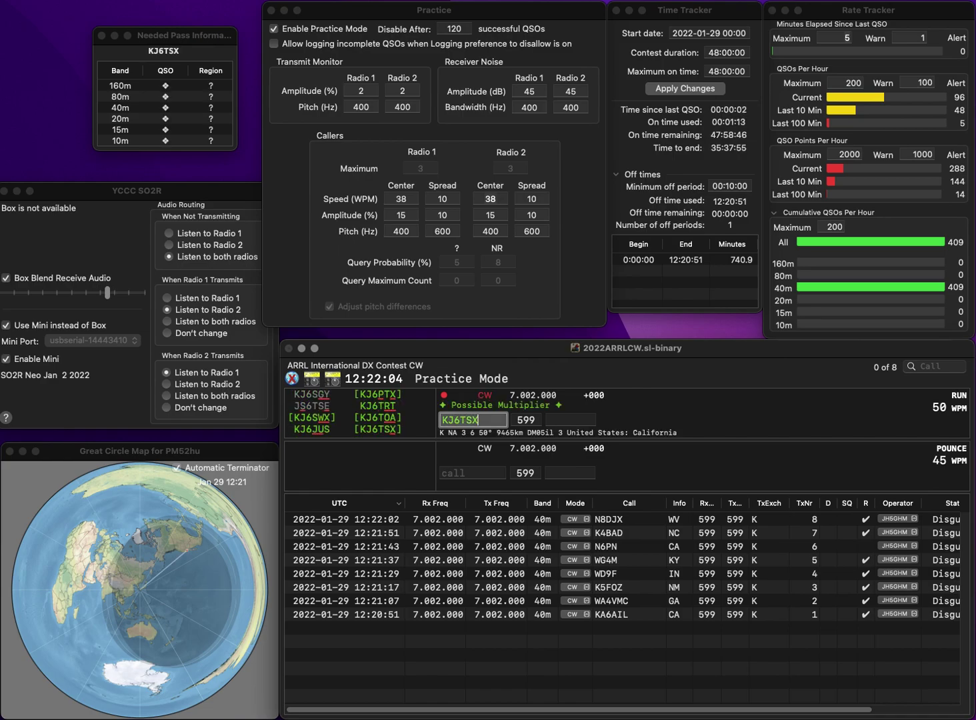
key(space)
text(CA)
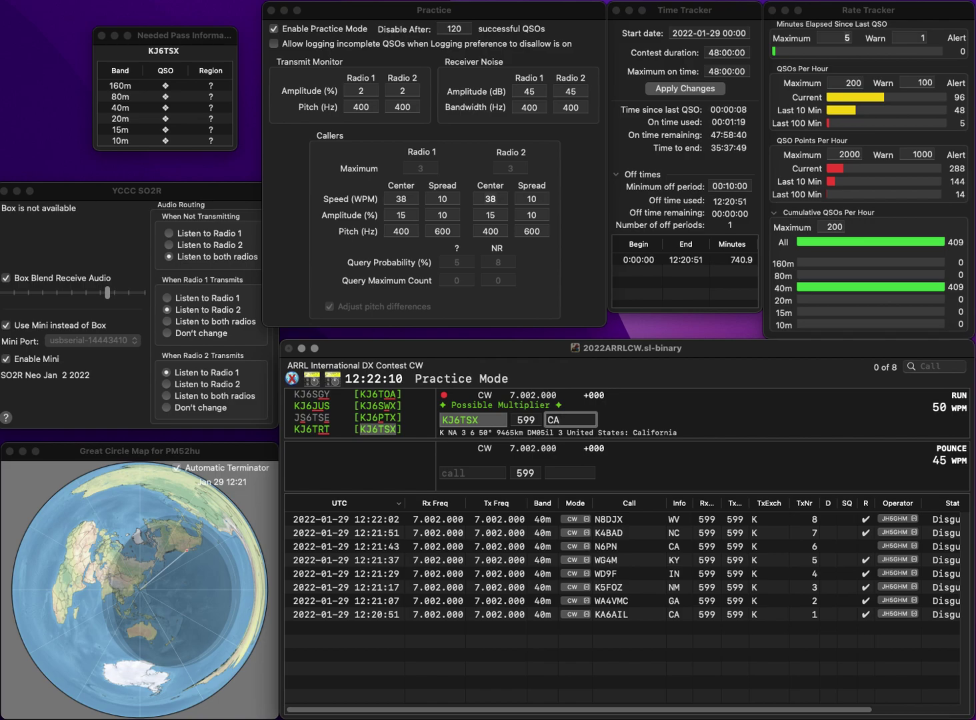
key(Return)
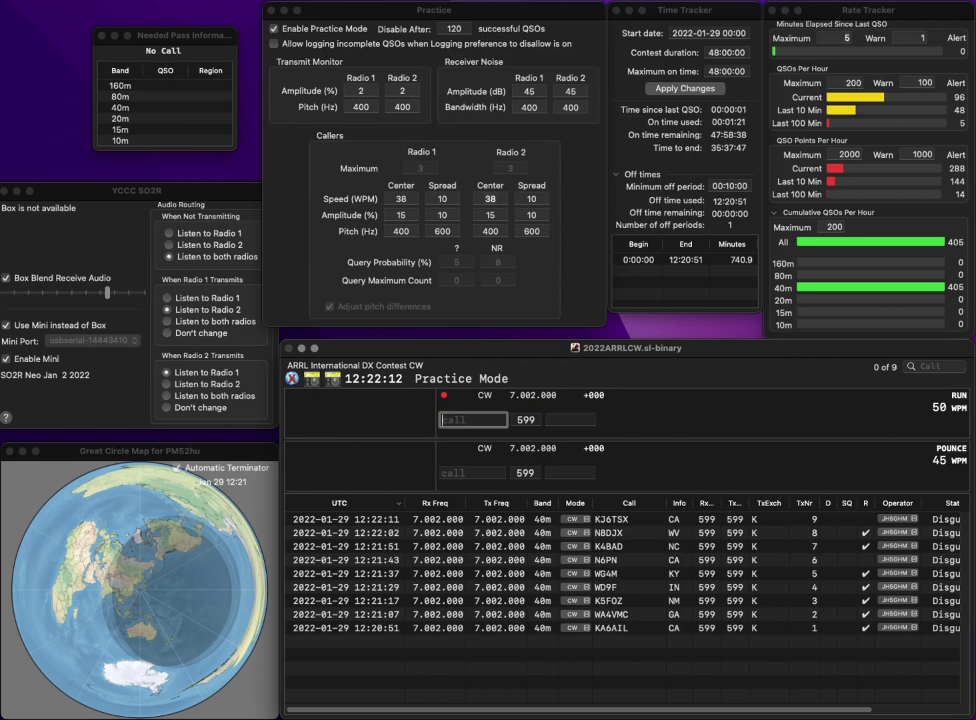
Step: Log a run contact with WD9E using the received exchange IL
text(WD9E)
key(space)
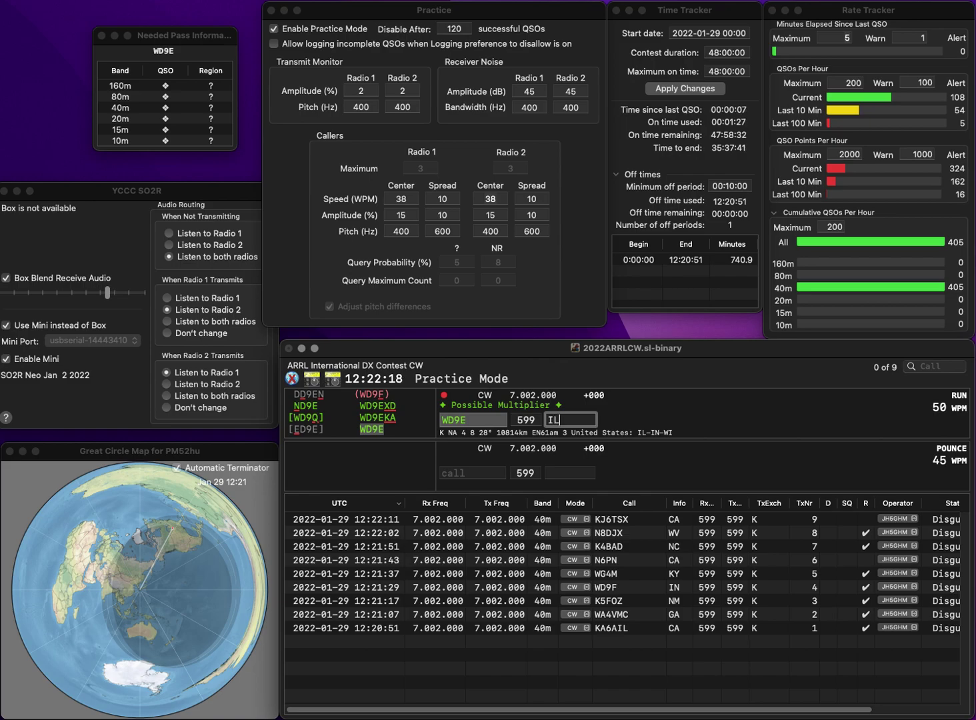
key(Return)
text(N4YV)
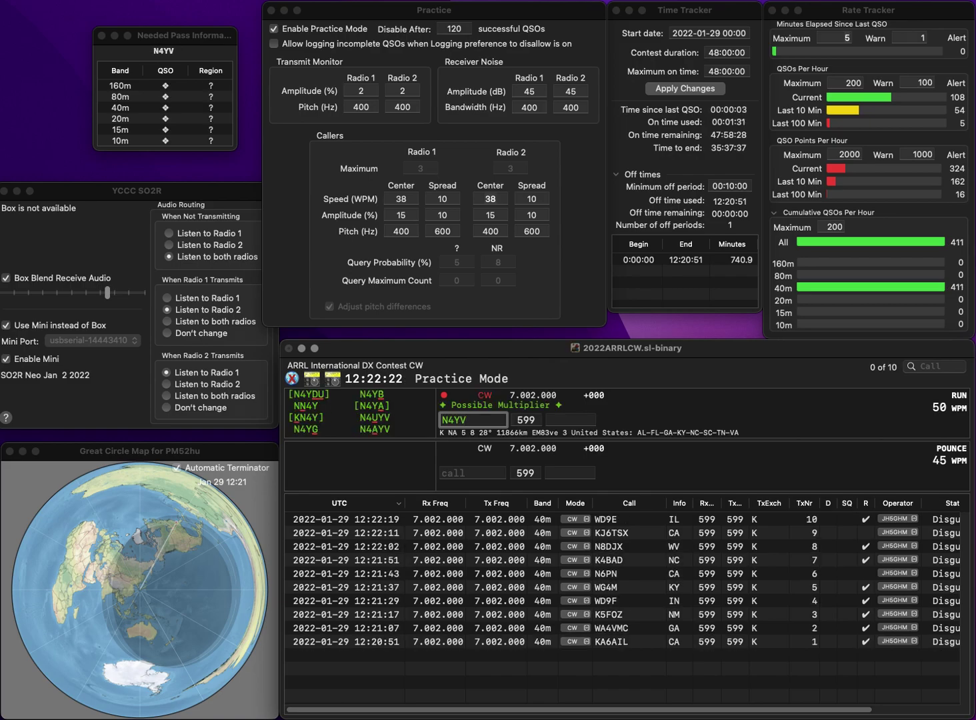
key(Left)
key(BackSpace)
text(C)
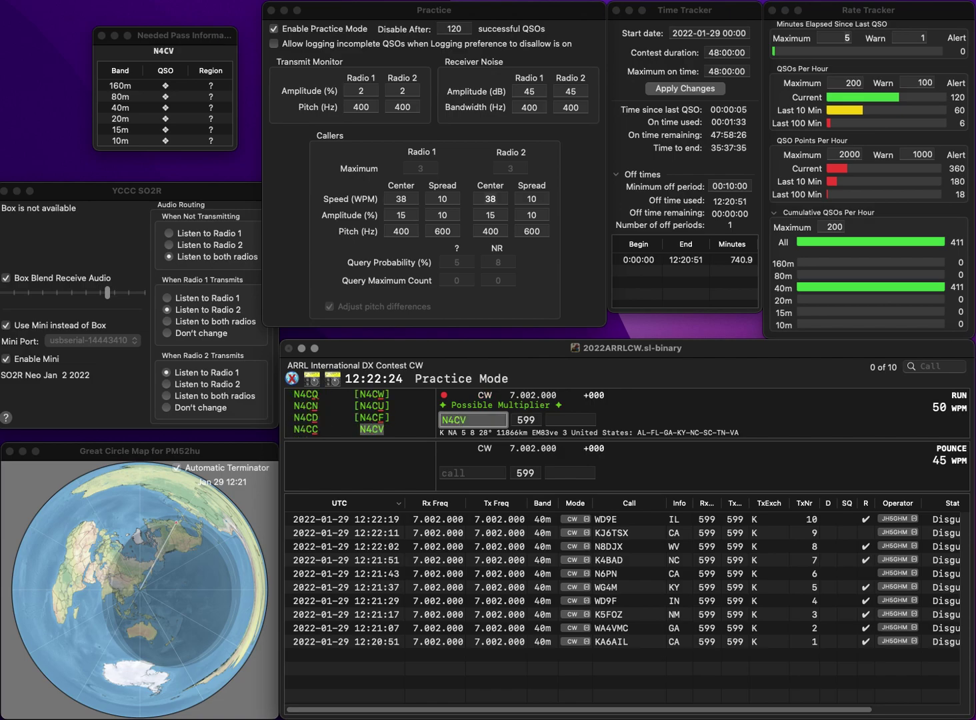
key(BackSpace)
key(BackSpace)
text(U)
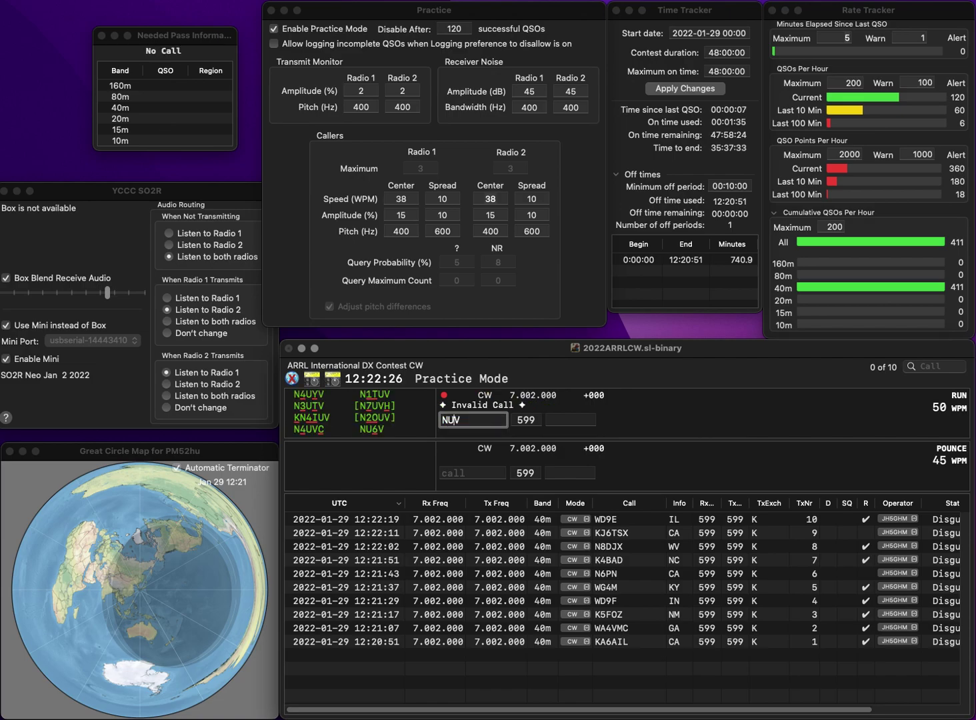
text(6)
key(space)
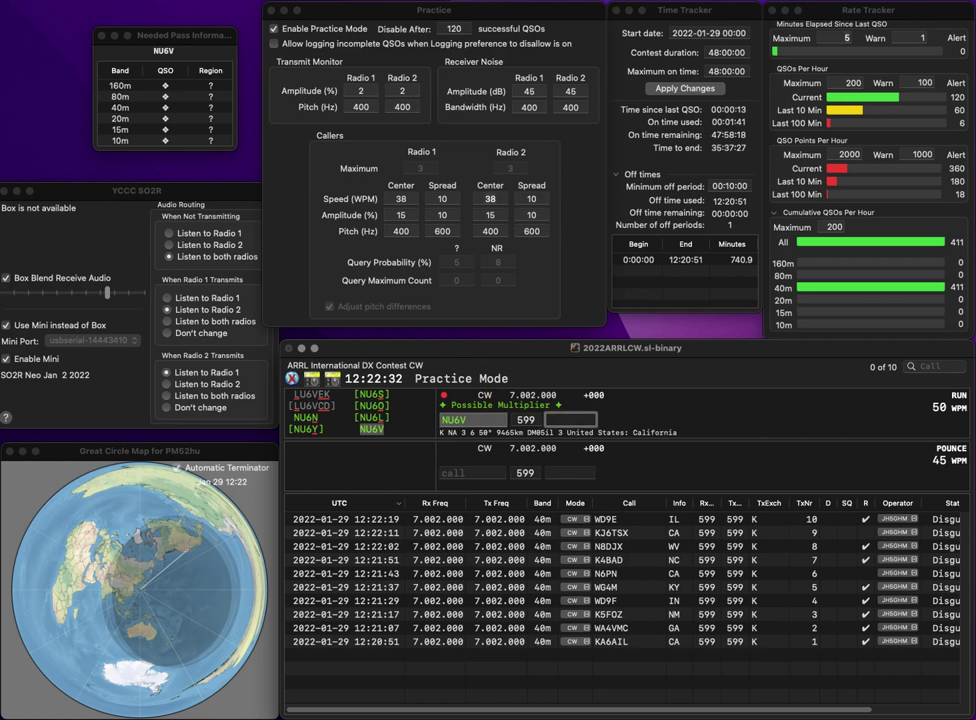
text(A)
key(Return)
text(VA3RTG)
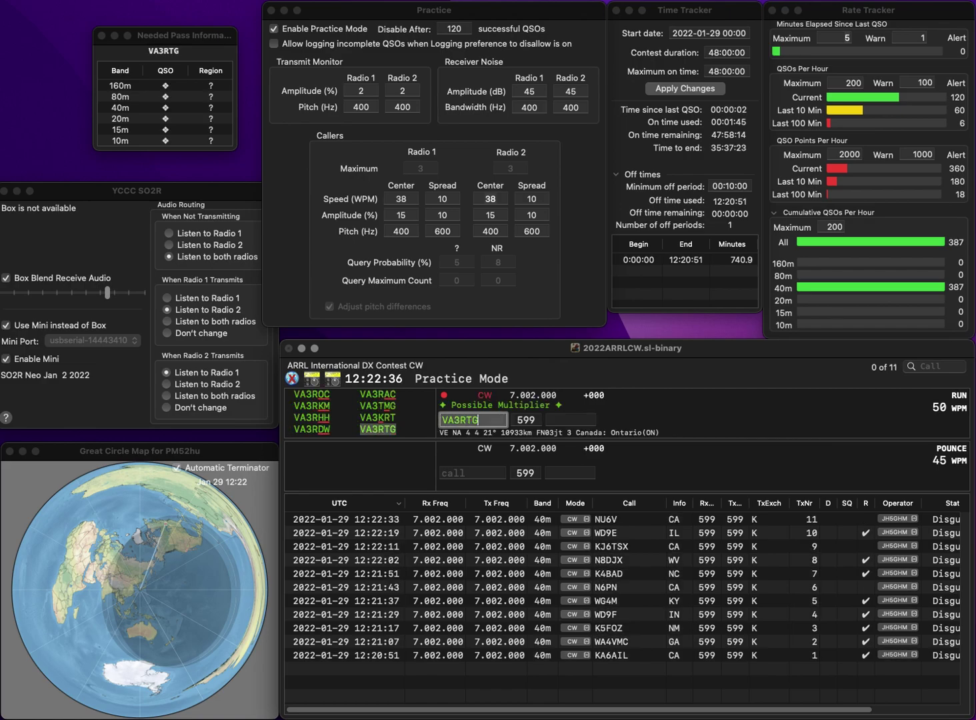
key(space)
text(ON)
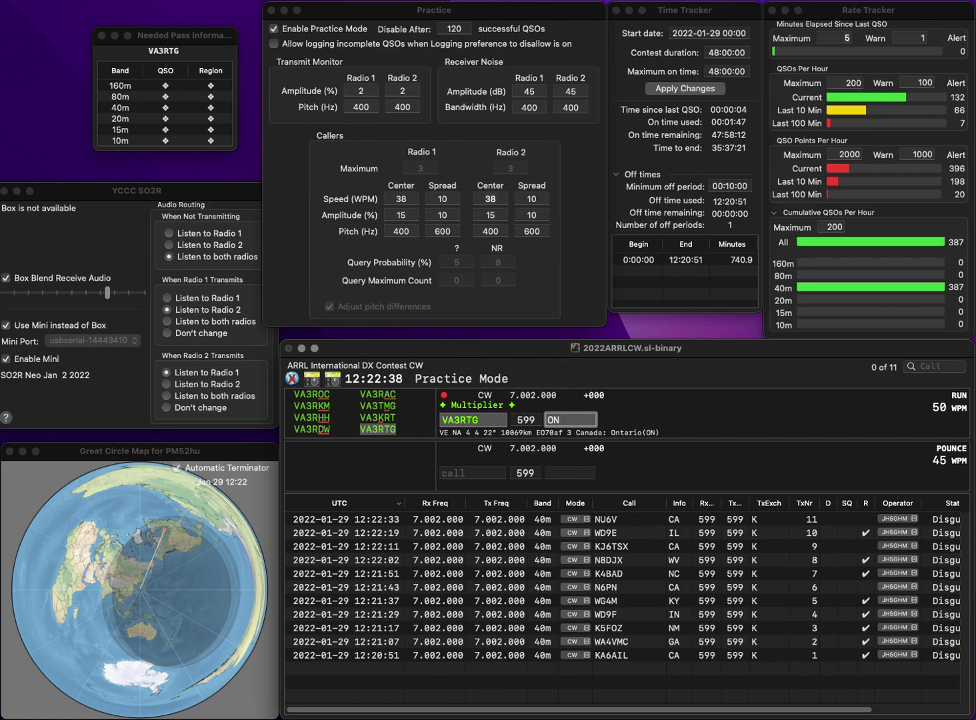
key(Return)
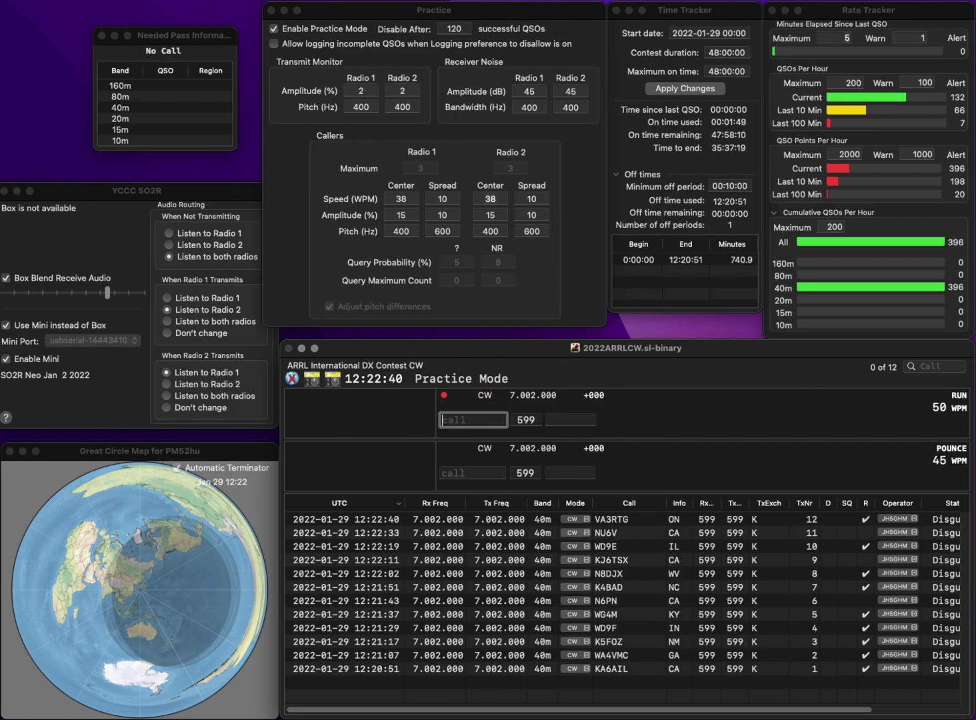
text(N4L)
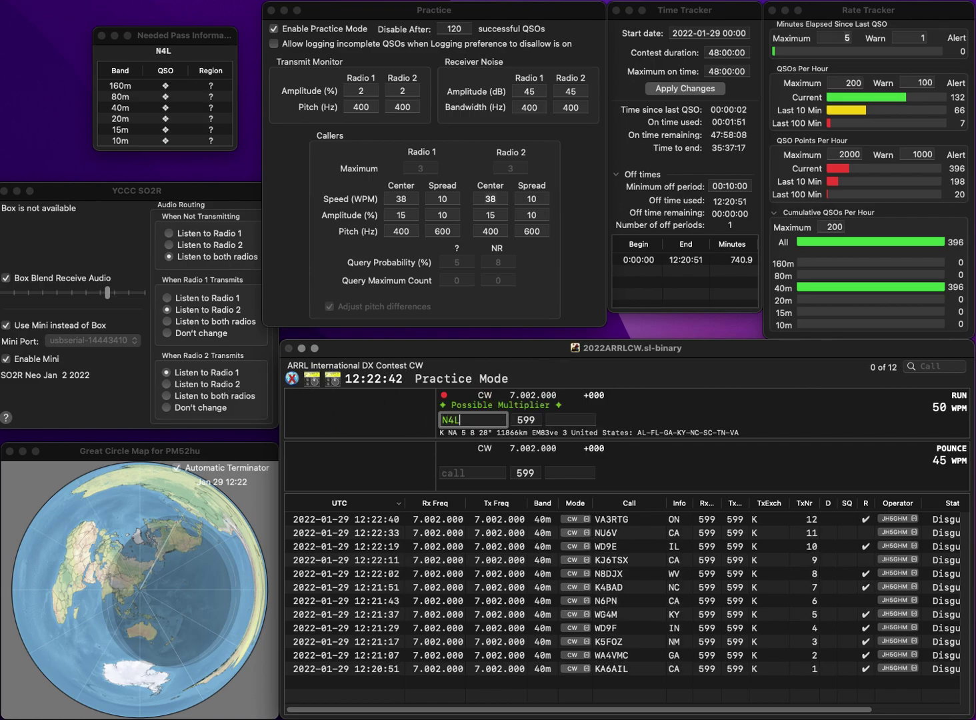
text(PT)
key(Left)
key(Left)
key(Left)
key(BackSpace)
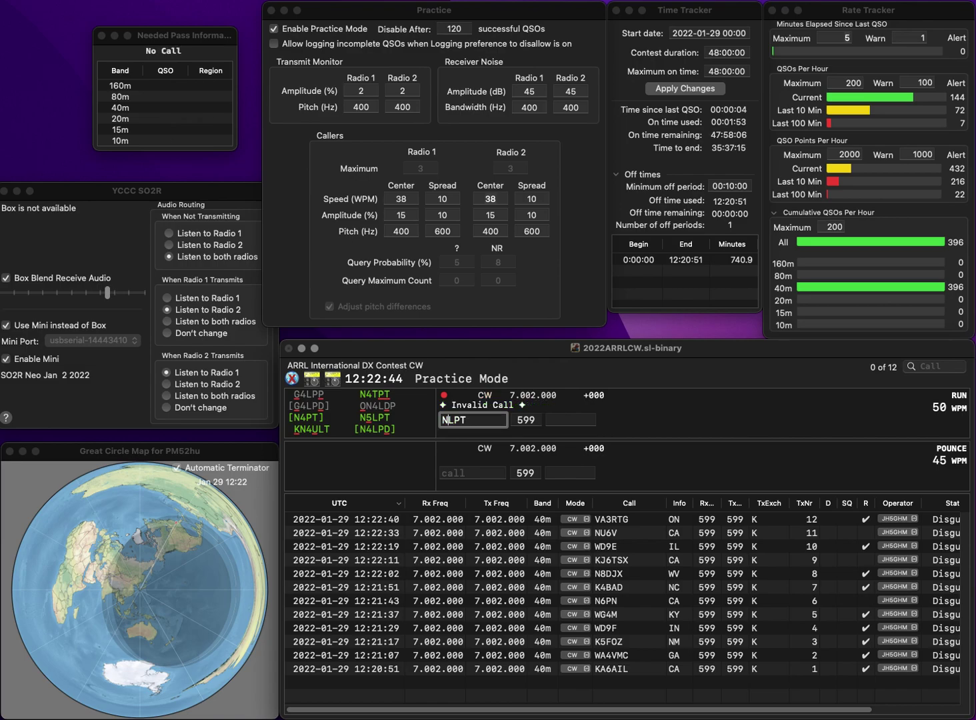
text(5)
key(Return)
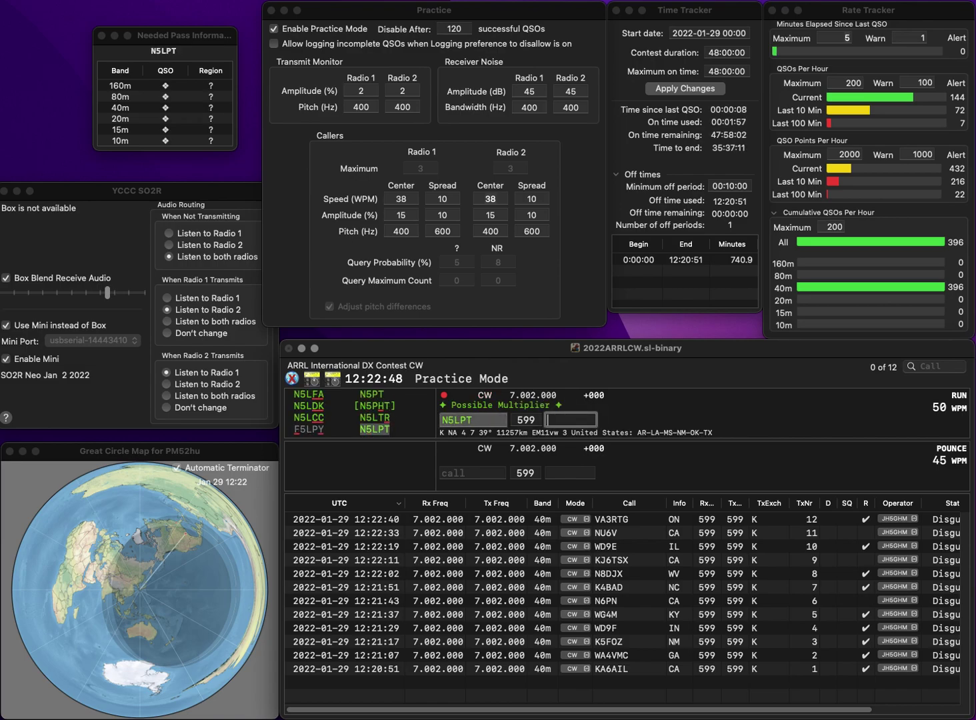
text(LA)
key(Return)
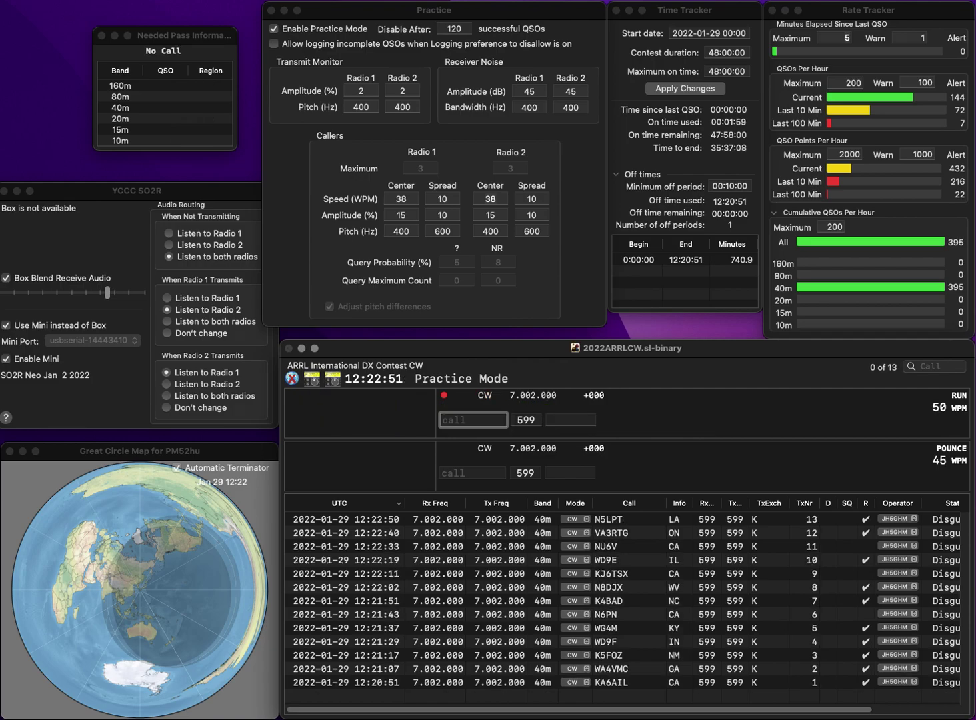
text(N7PI)
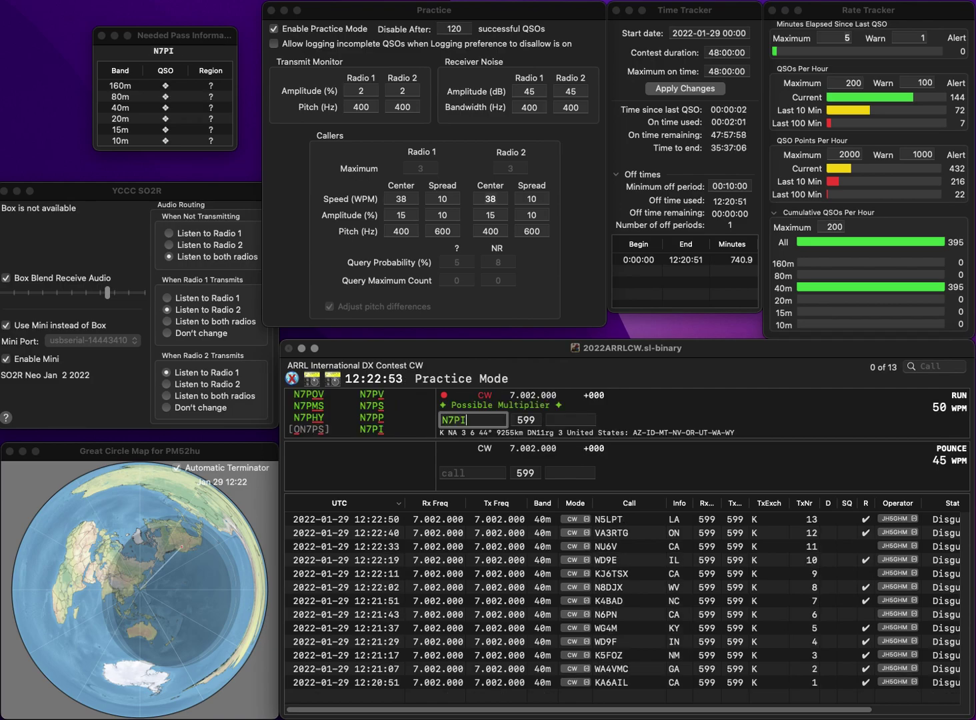
key(Tab)
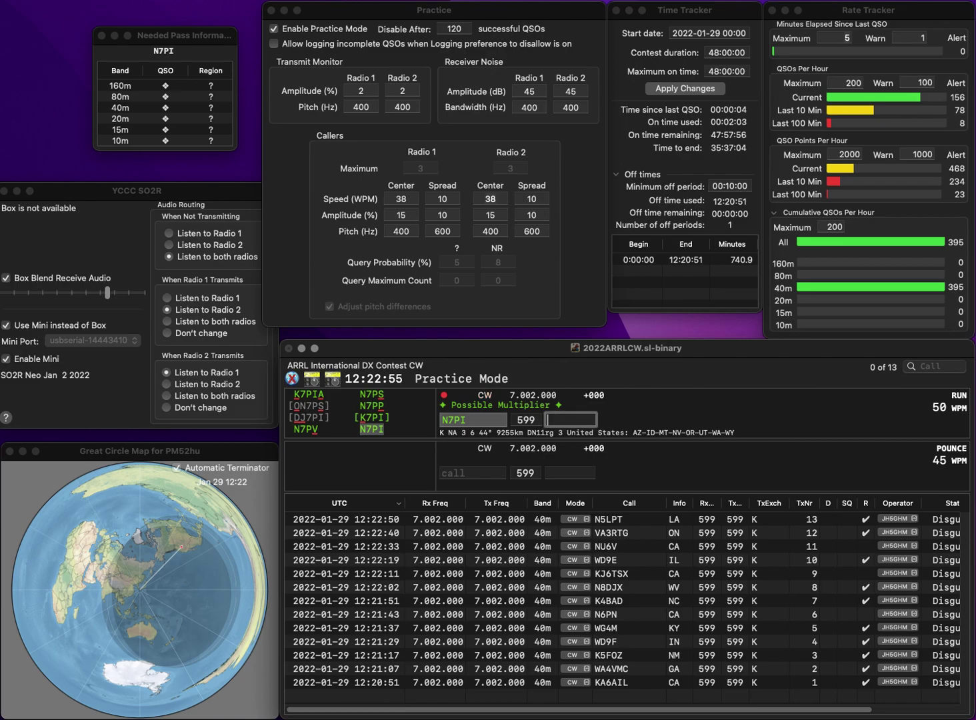
text(MT)
key(Return)
text(K0)
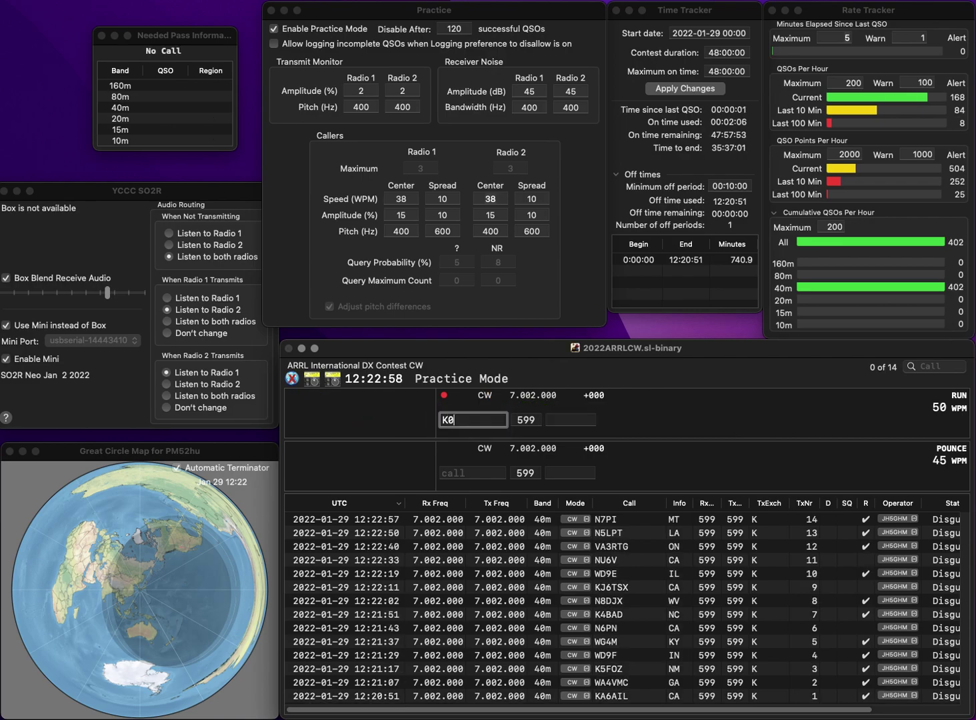
text(TJT)
key(Return)
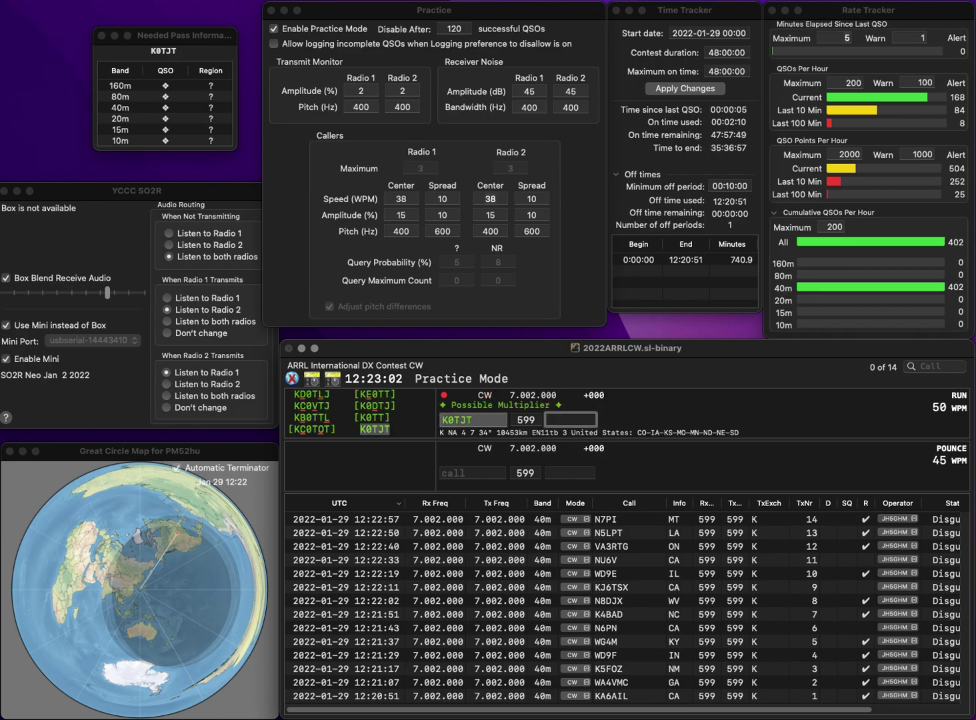
text(MO)
key(Return)
text(VE3TLX)
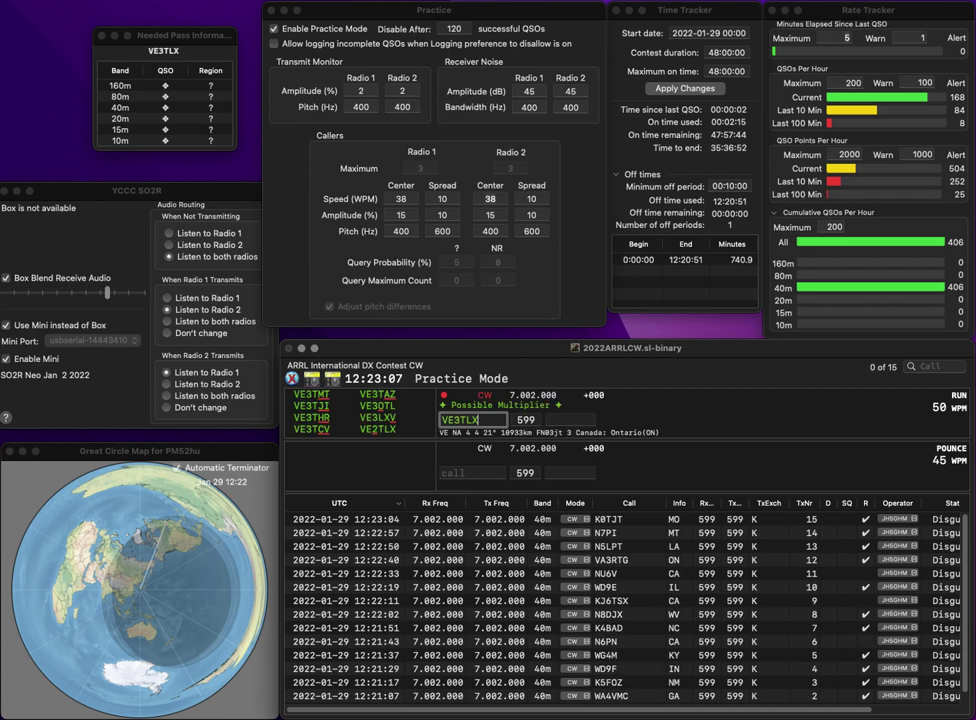
key(Tab)
text(ON)
click(464, 419)
key(BackSpace)
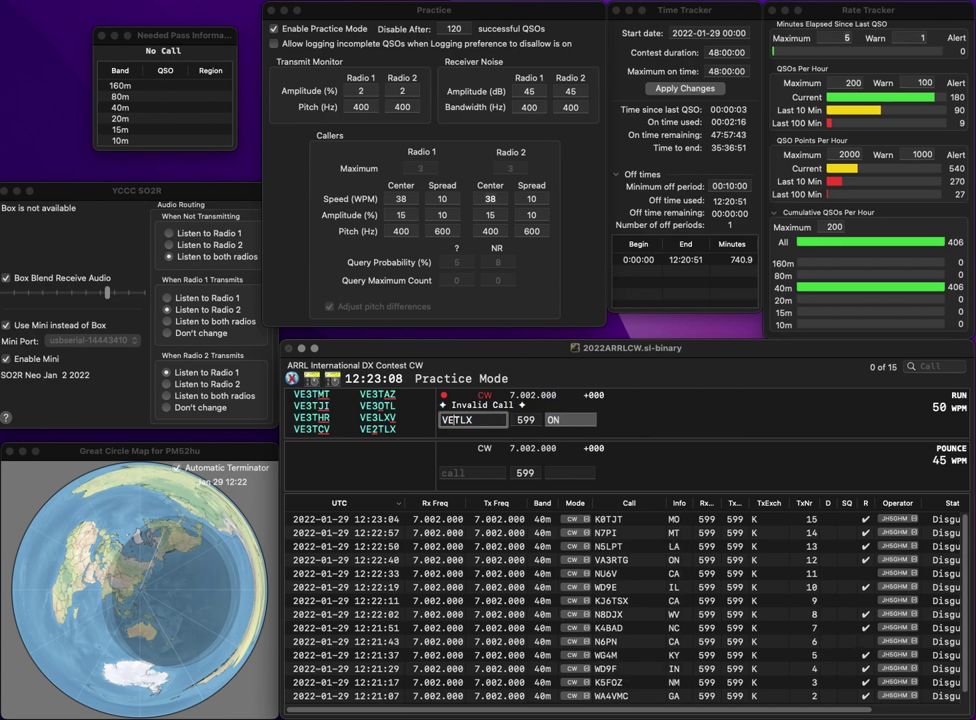
text(2)
key(Tab)
text(QC)
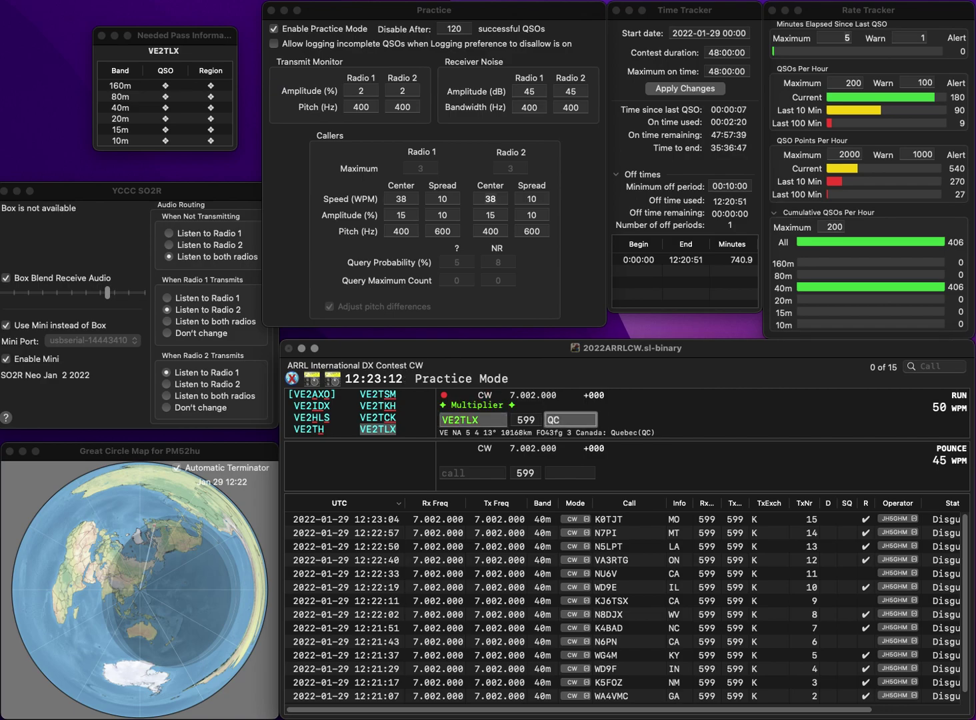
key(Return)
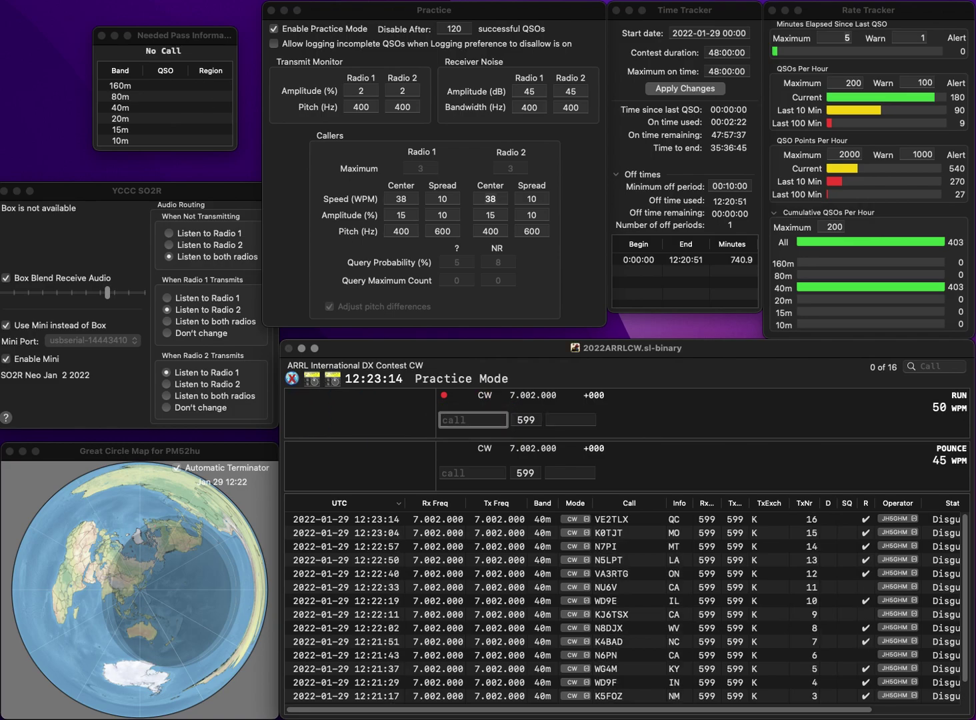
Step: Log a run contact with AA4DD using the received exchange TN
text(AA4DD)
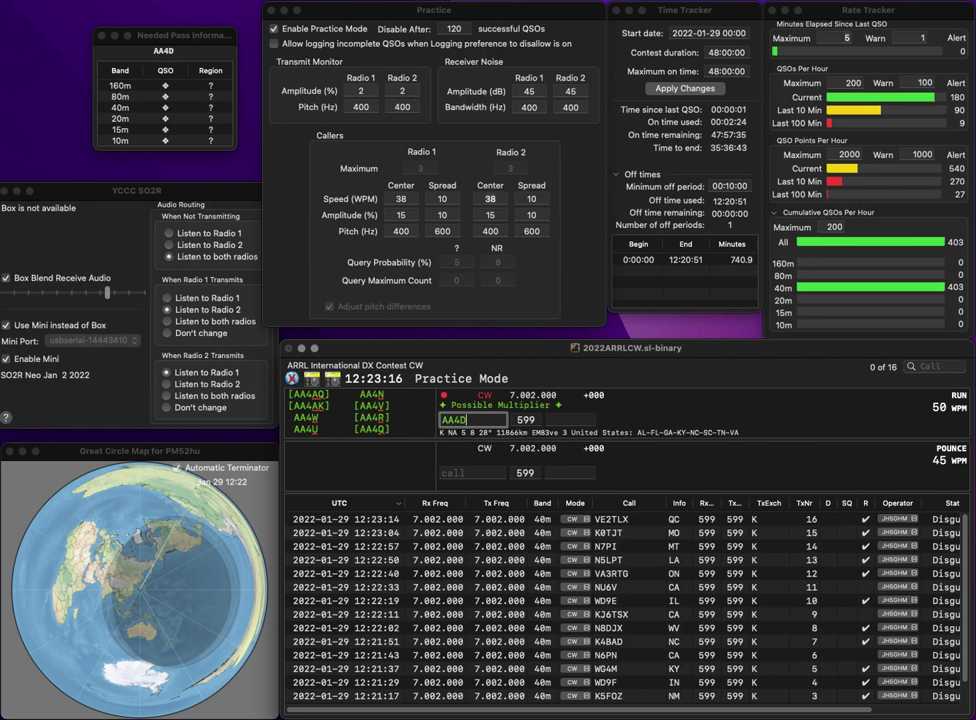
key(space)
text(TN)
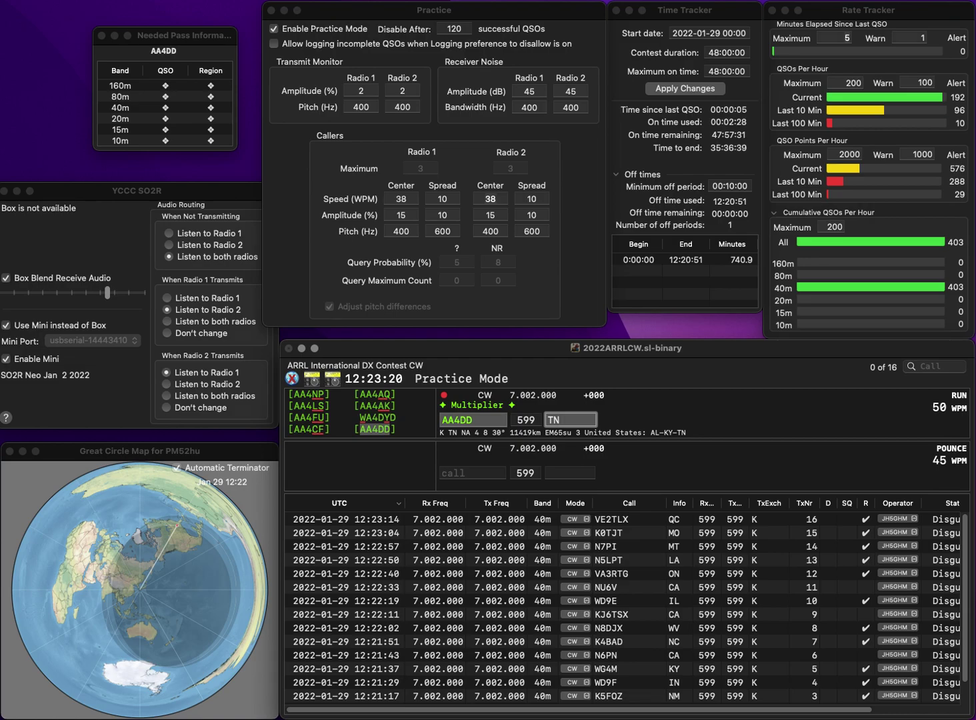
key(Return)
text(W4)
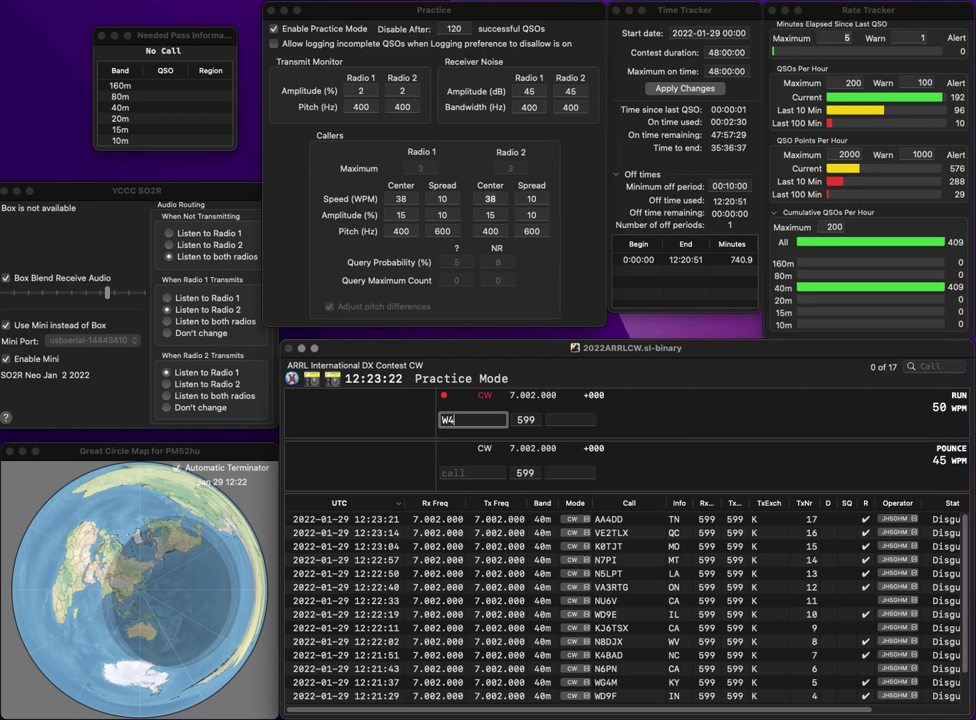
text(MLB)
key(space)
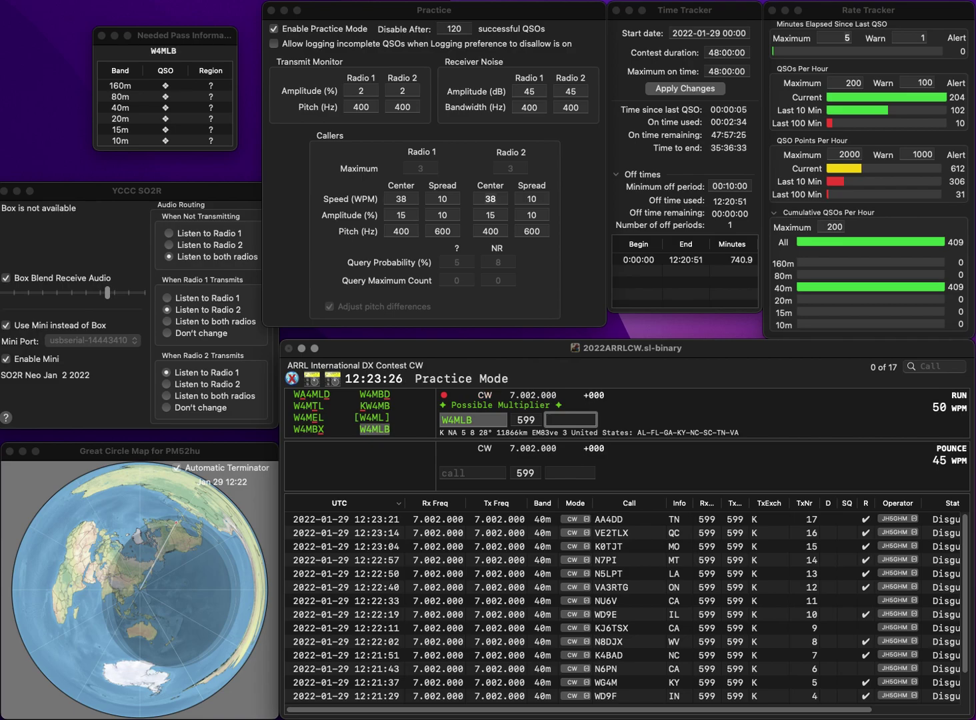
text(C)
key(Return)
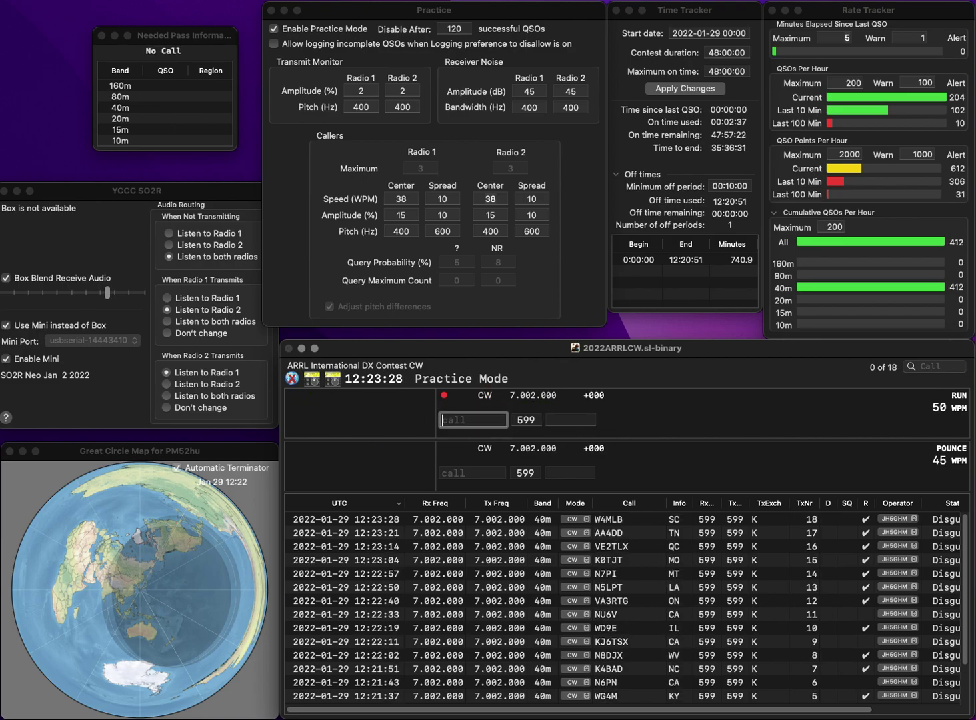
text(KC1PK)
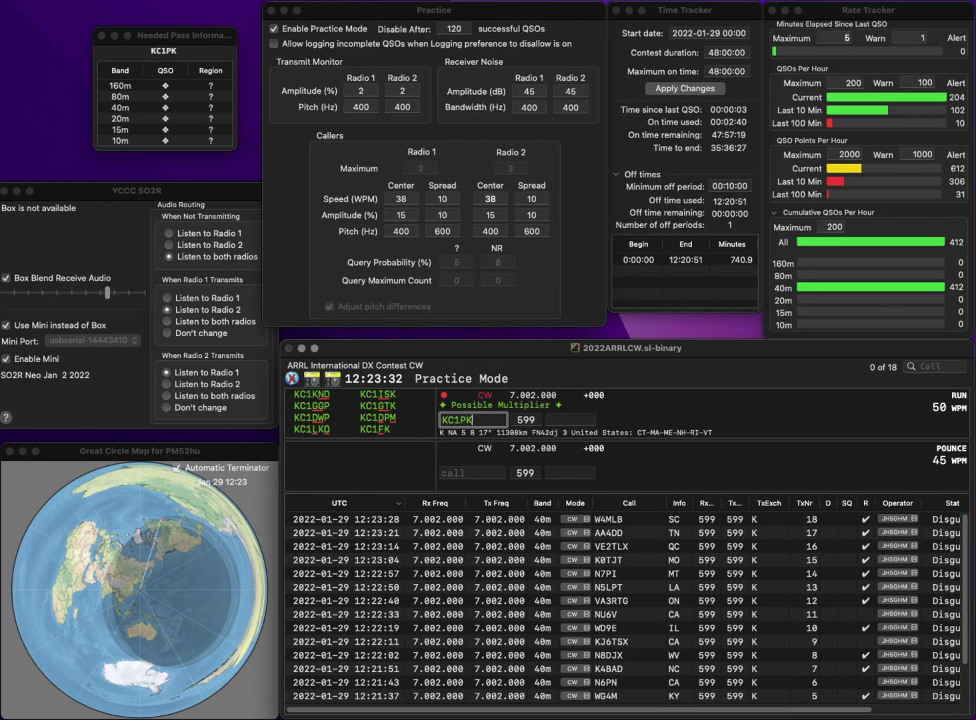
key(Left)
key(BackSpace)
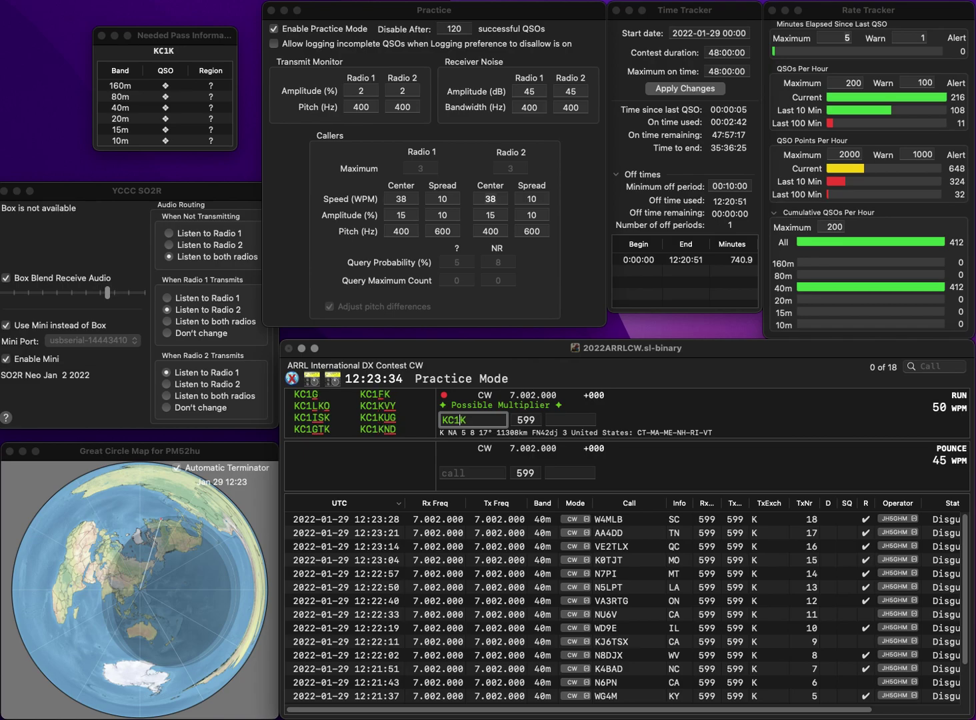
text(F)
key(Return)
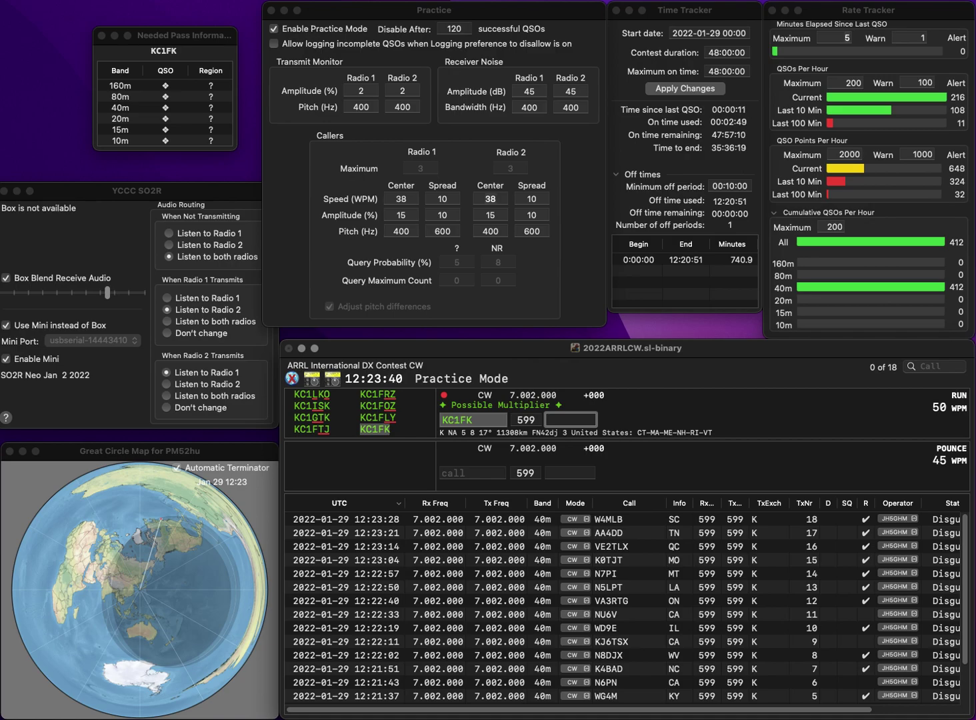
key(Return)
text(N2PQW)
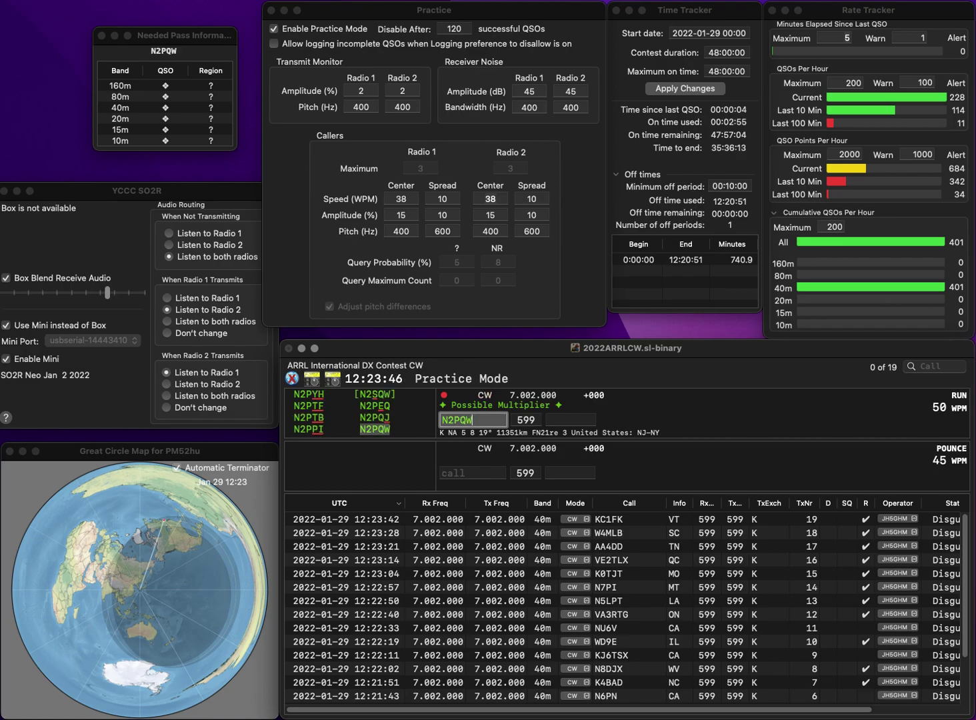
key(Return)
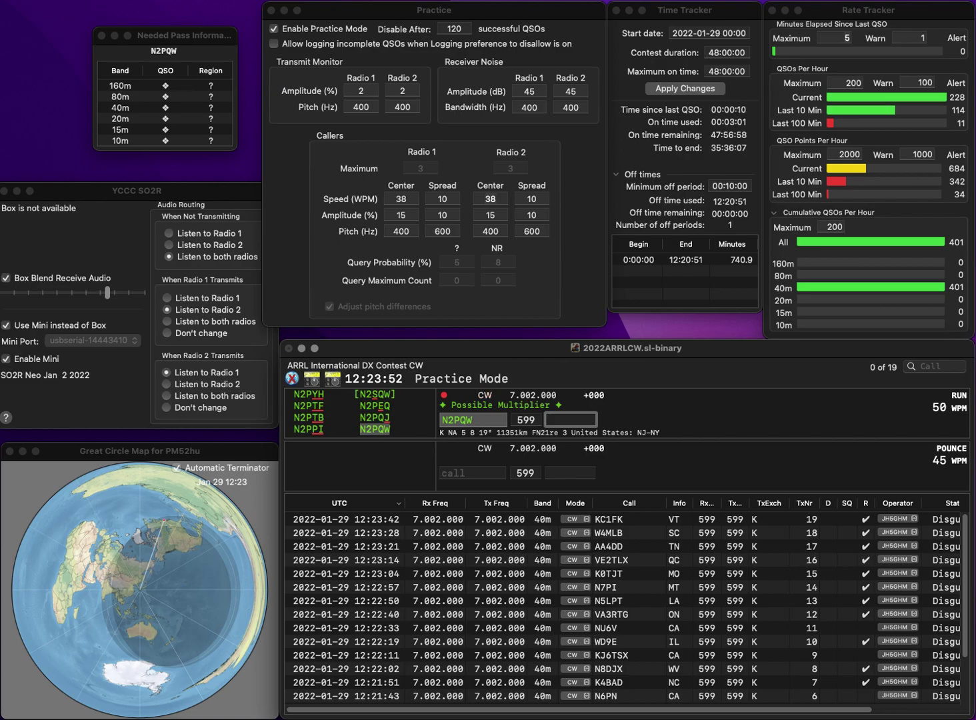
text(NJ)
key(Return)
Step: Log a run contact with N4WW using the received exchange FL
text(N4WW)
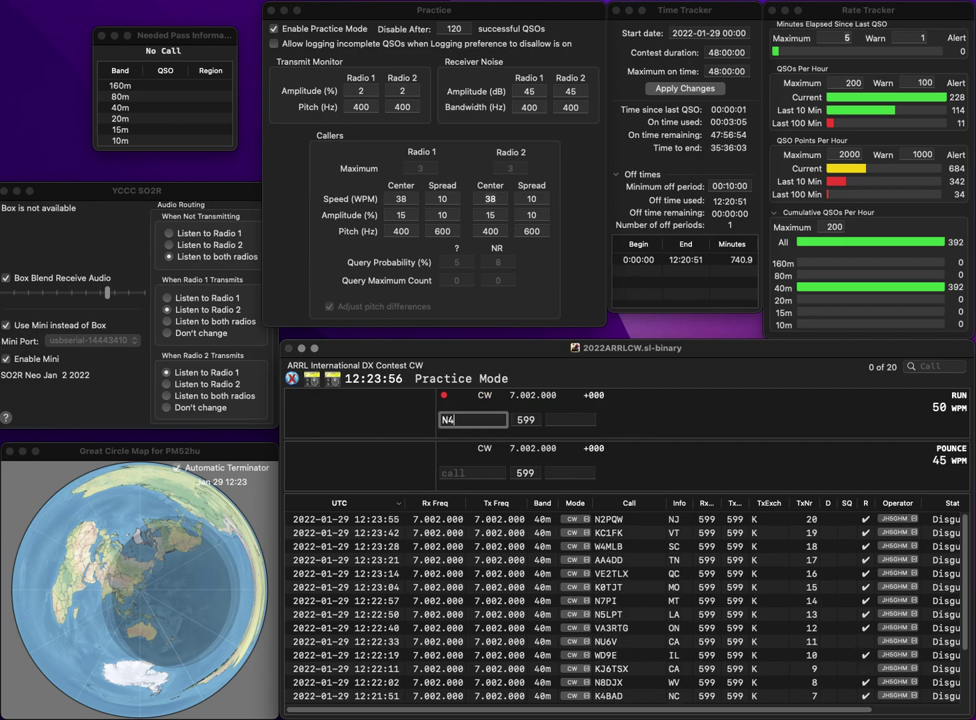
key(space)
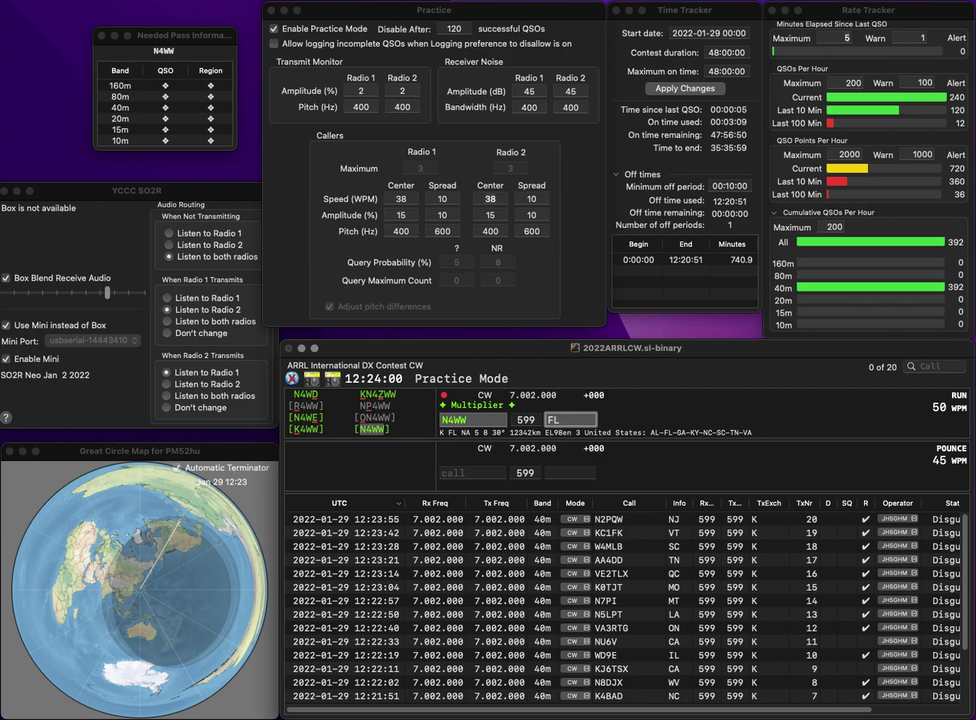
key(Return)
Step: Enter VY0PW as the caller, correct the received exchange from NU to SK, and log the contact
text(VE)
key(BackSpace)
text(YPW)
text(0PW)
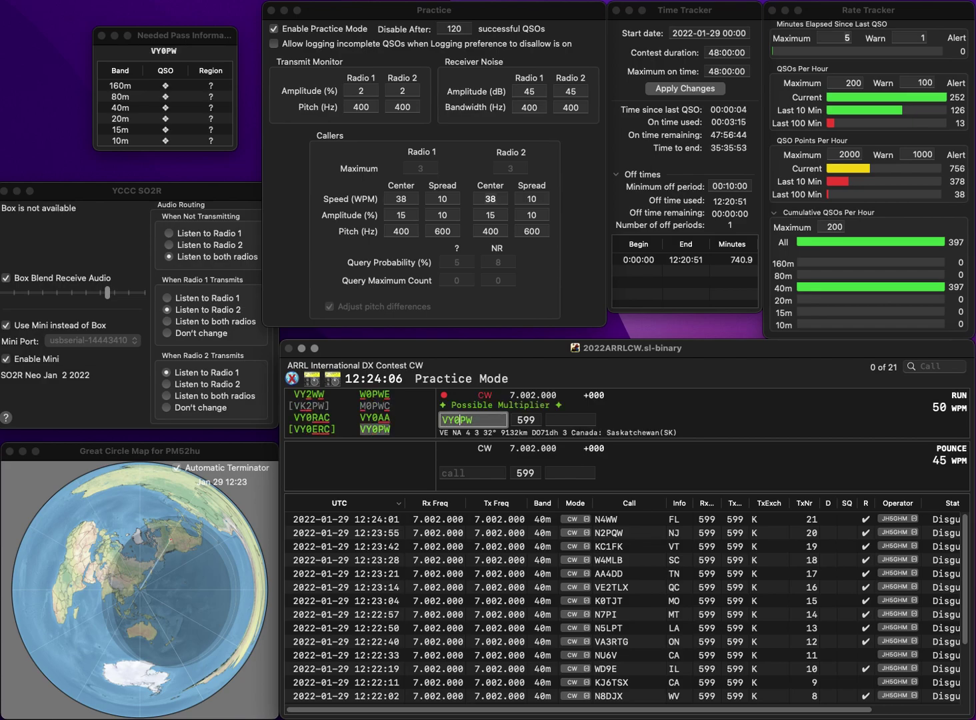
key(Tab)
text(NU)
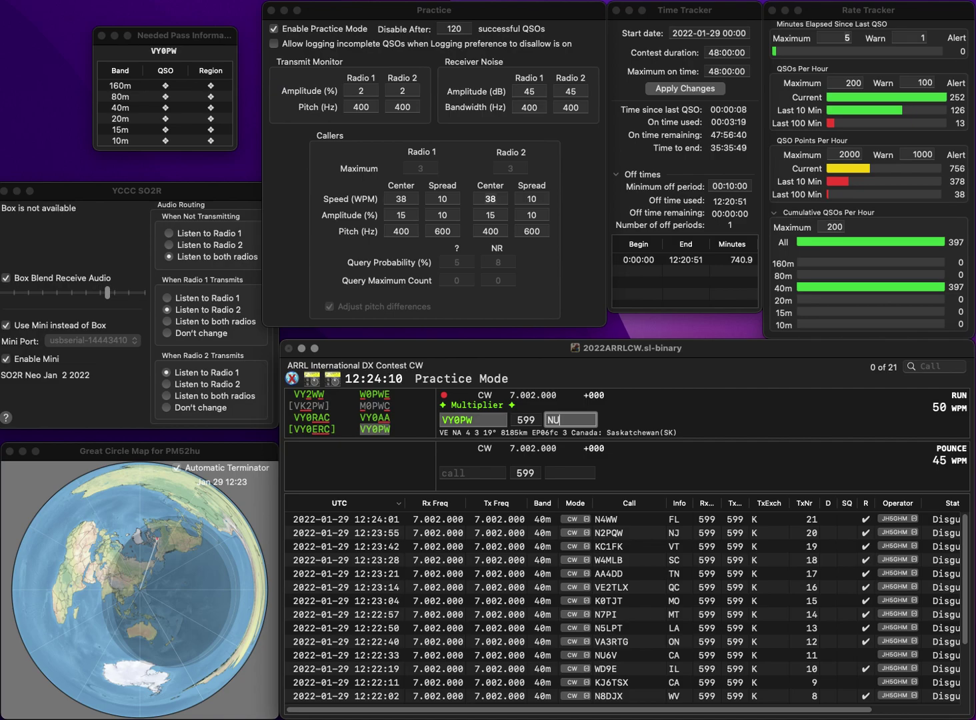
key(BackSpace)
text(SK)
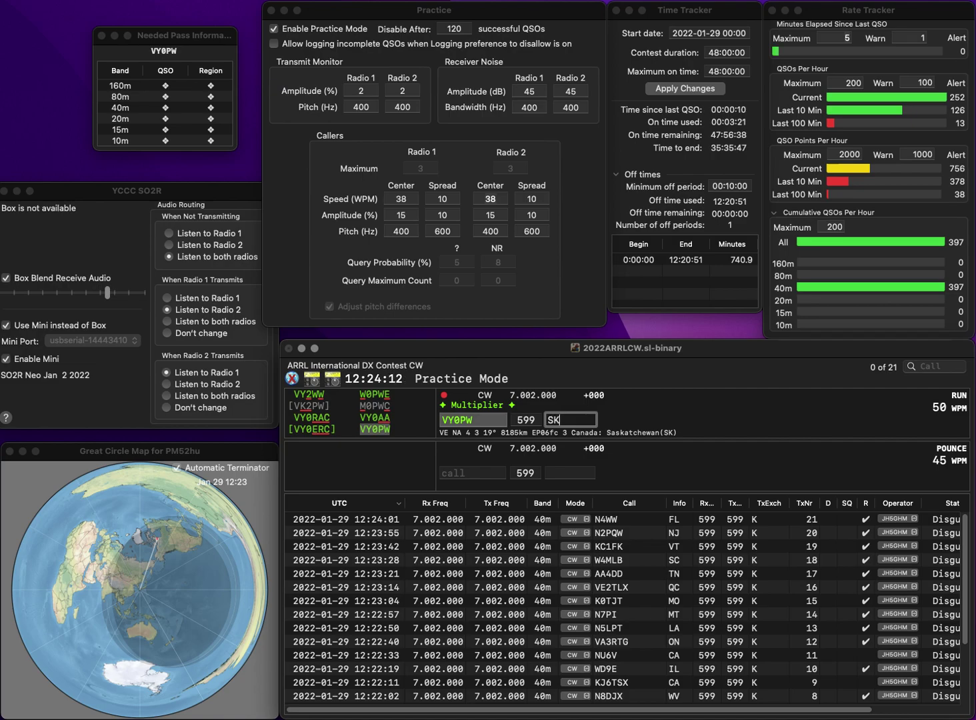
key(Return)
Step: Log a run contact with KR1DX using the received exchange VT
text(KR1D)
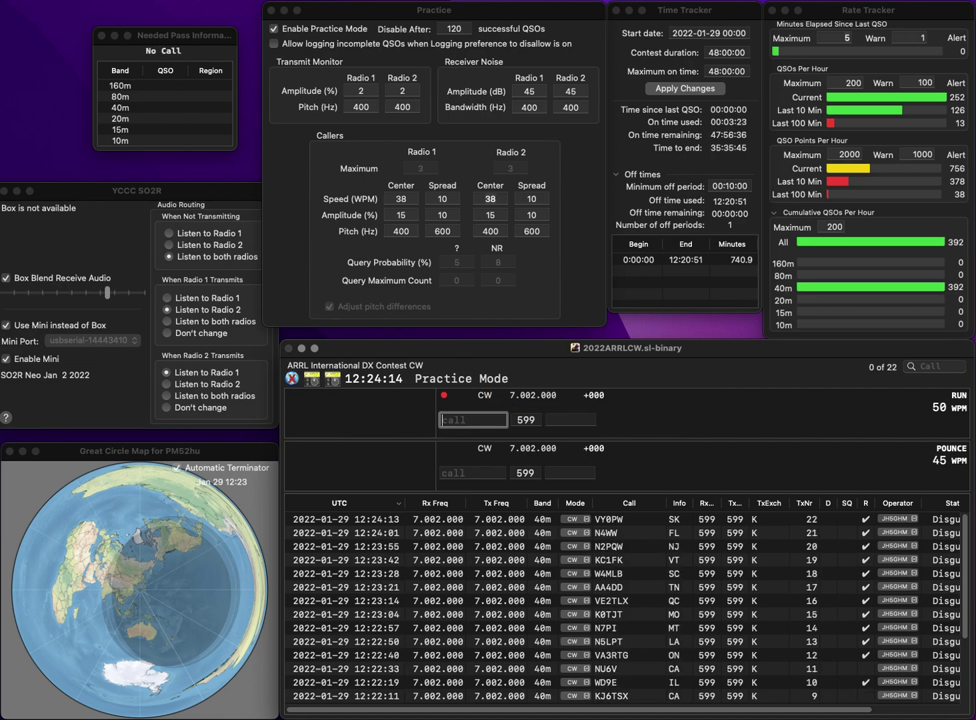
text(X)
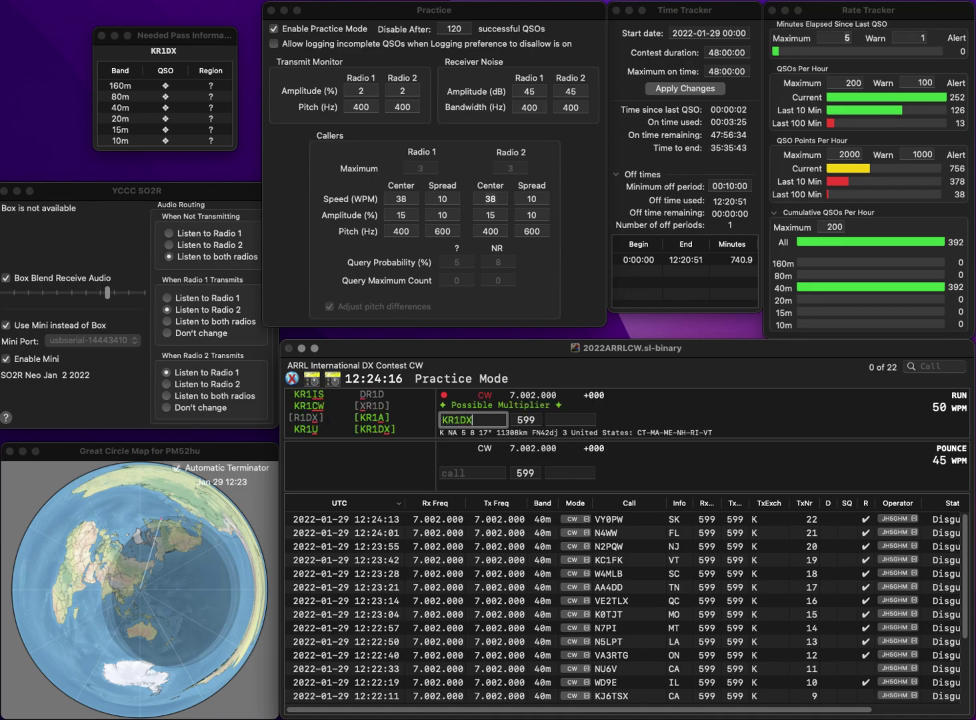
key(Return)
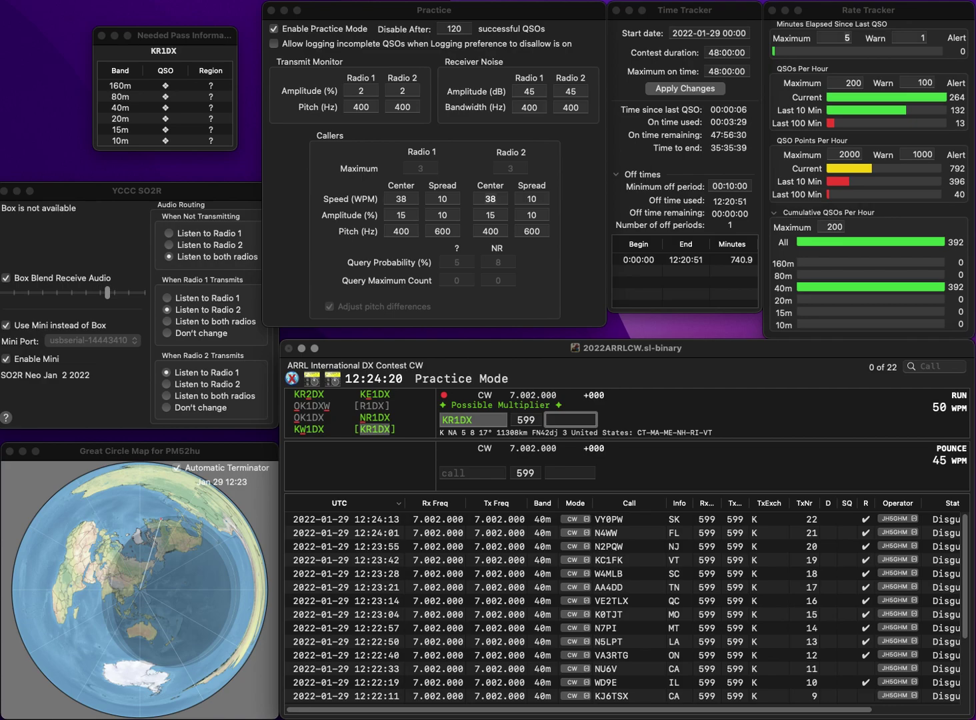
text(T)
key(Return)
text(N)
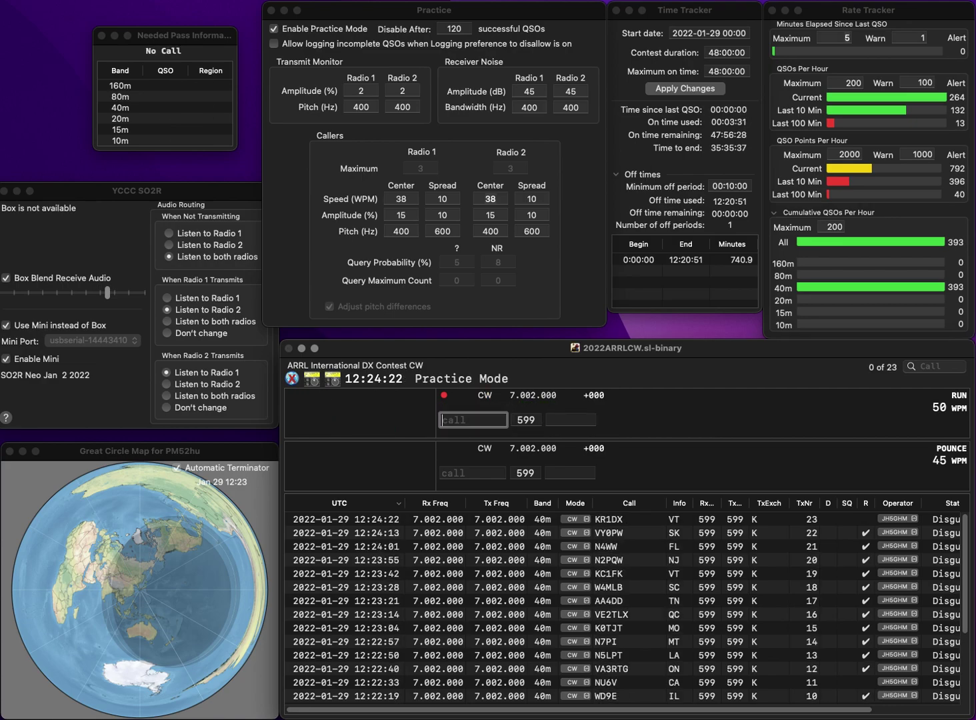
text(0OCT)
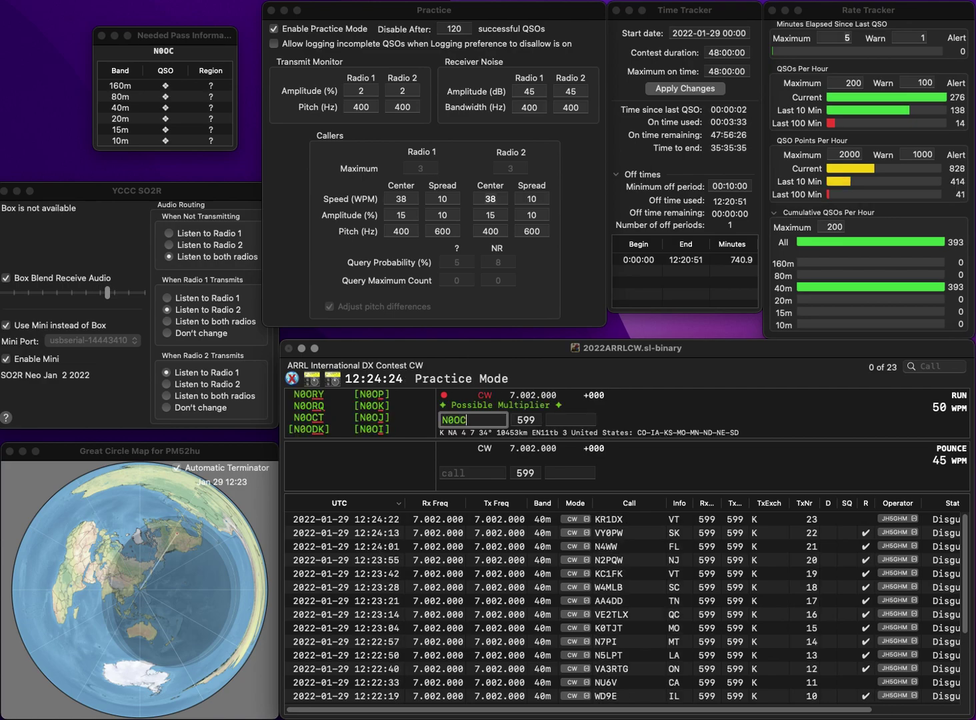
key(space)
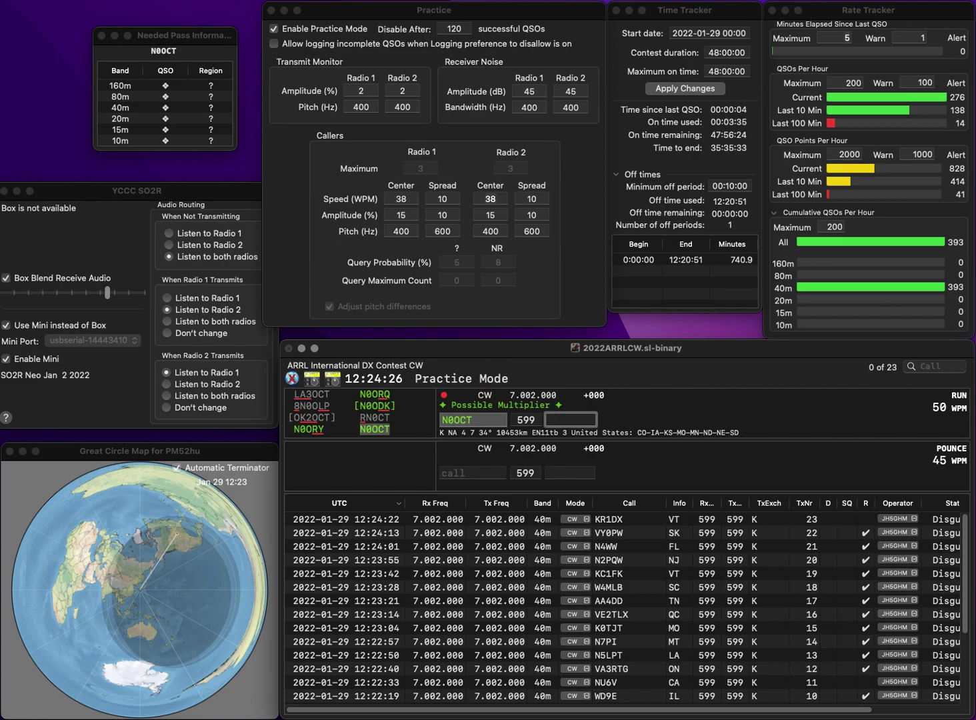
text(co)
key(Return)
Step: Enter KO4V as the caller, correct the callsign to KO5V, and log the contact with received exchange TX
text(KO4)
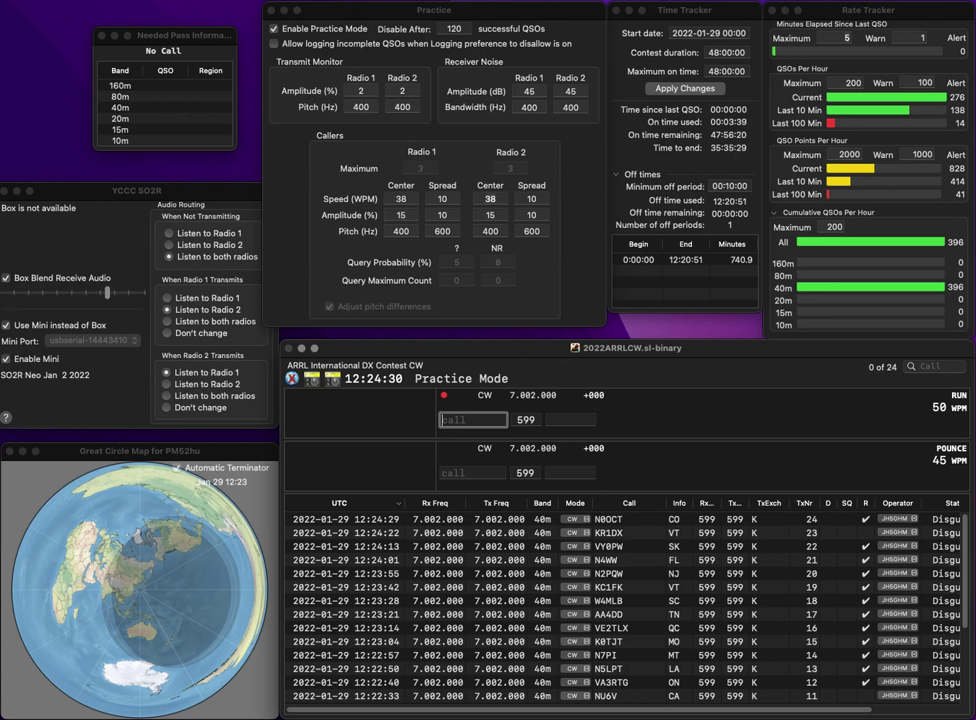
text(B)
key(BackSpace)
text(V)
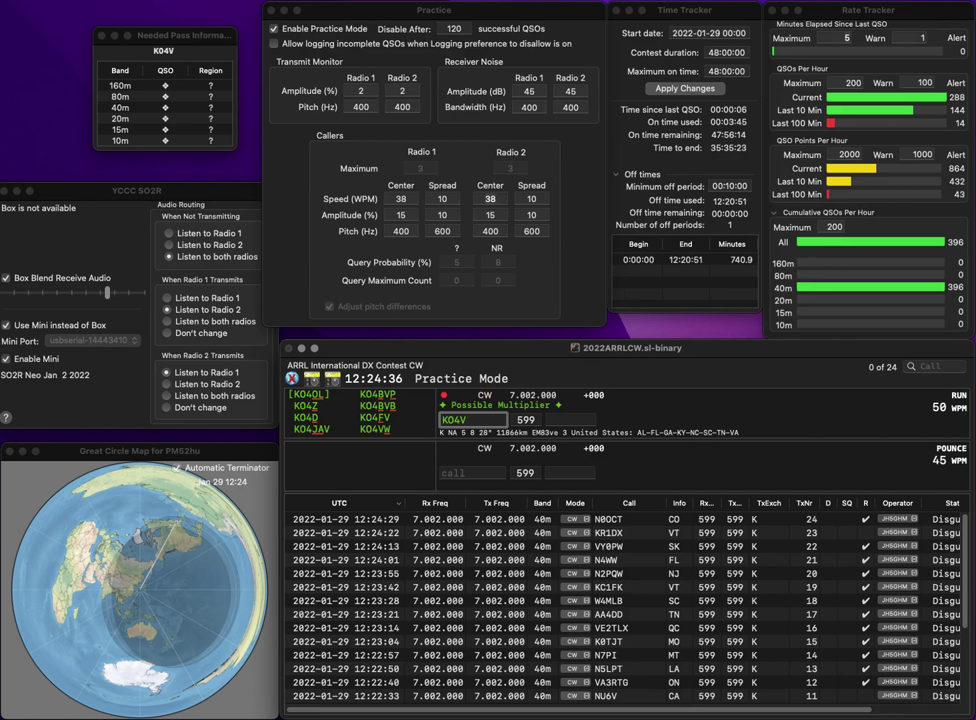
key(BackSpace)
key(BackSpace)
text(5V)
key(space)
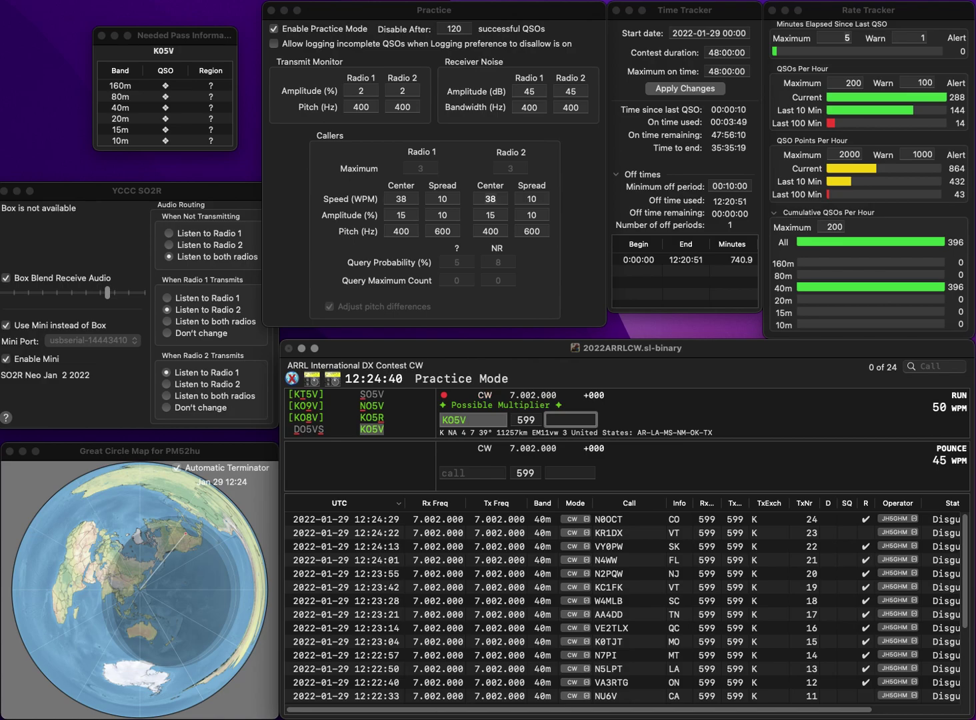
text(TX)
key(Return)
text(N6DE)
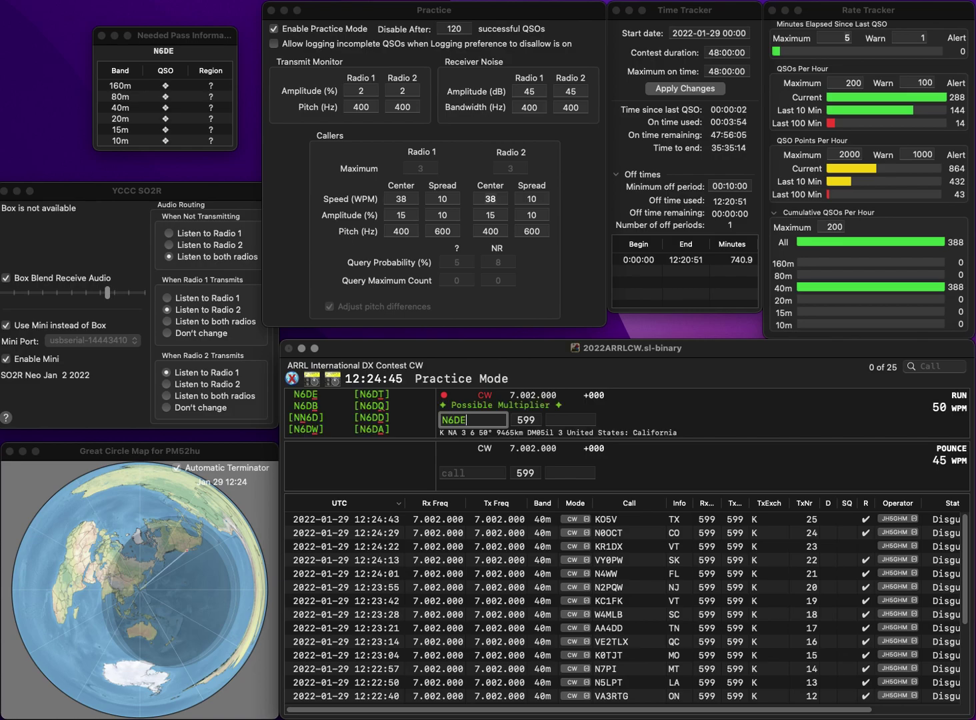
key(space)
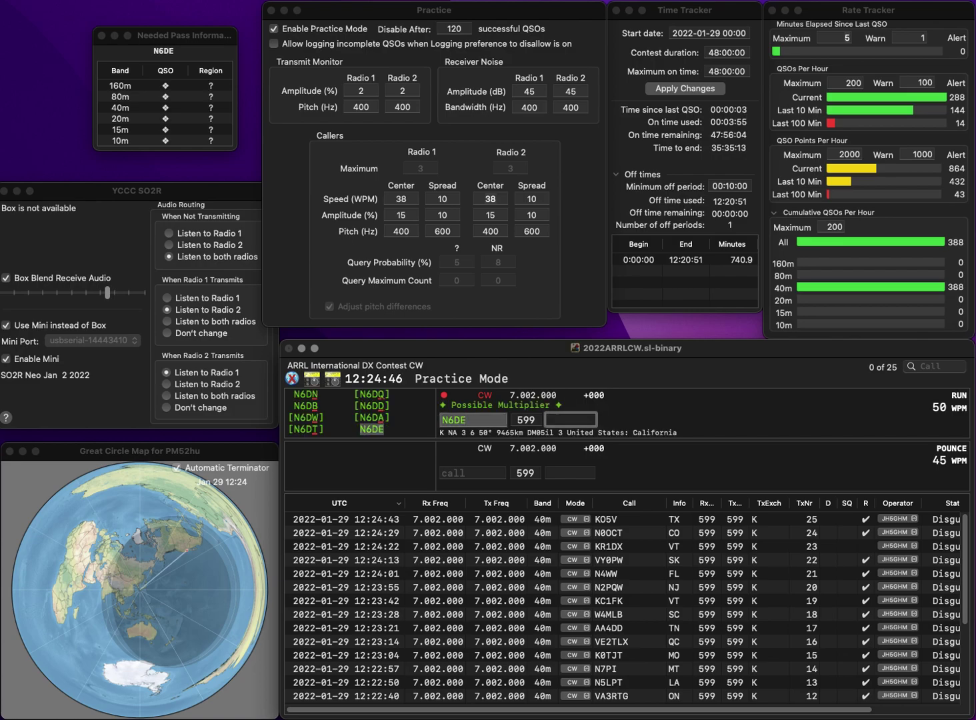
text(CA)
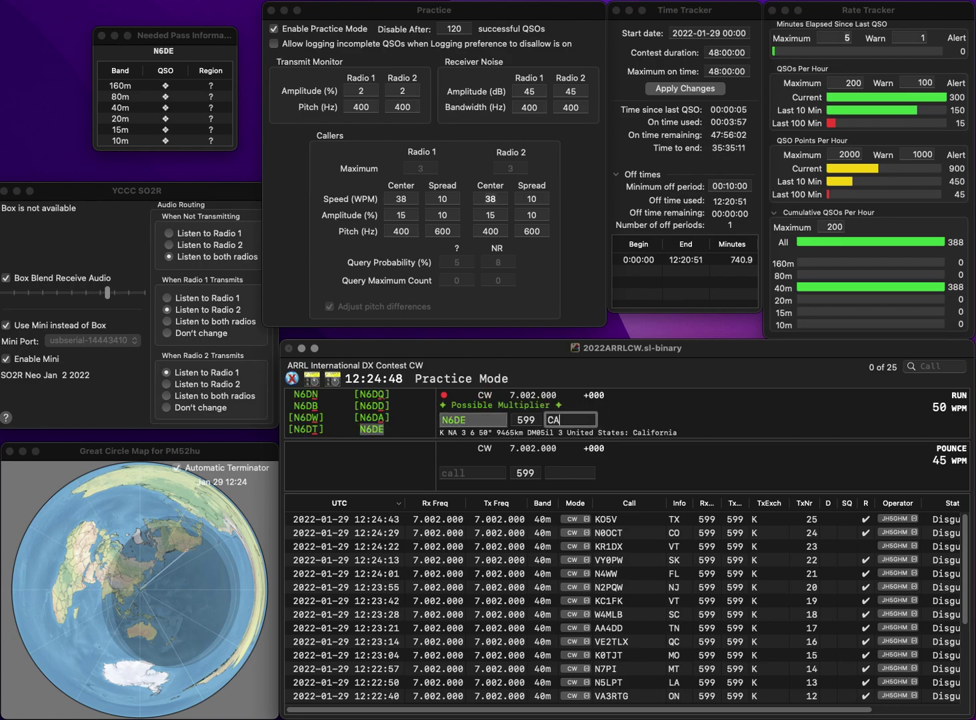
key(Return)
Step: Log a run contact with W9TA using the received exchange IN
text(W9TA)
key(Return)
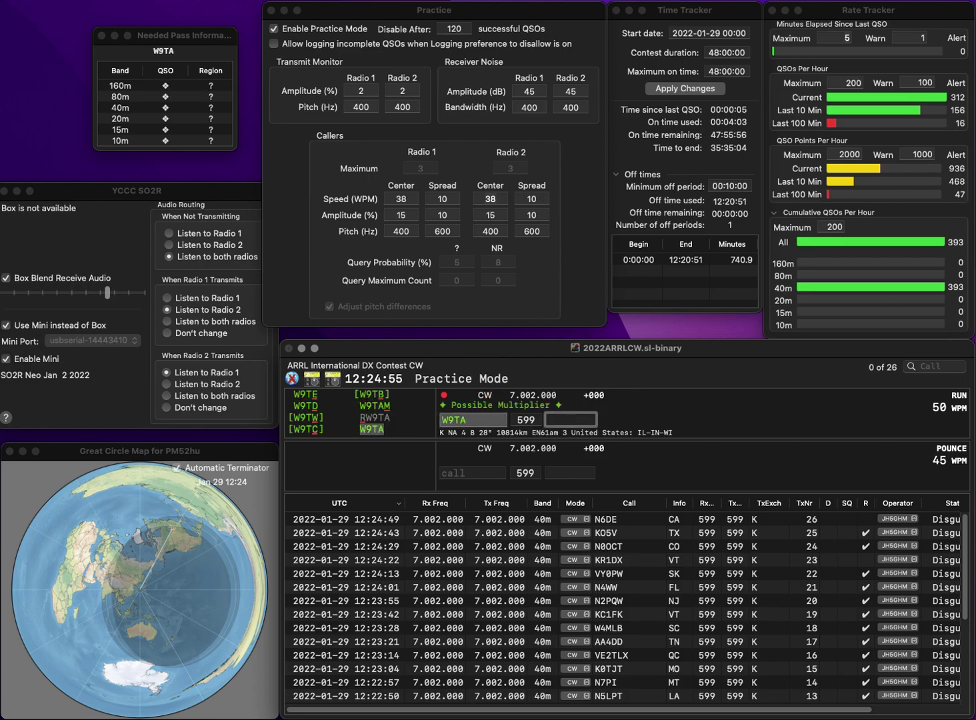
text(IN)
key(Return)
text(K2UYK)
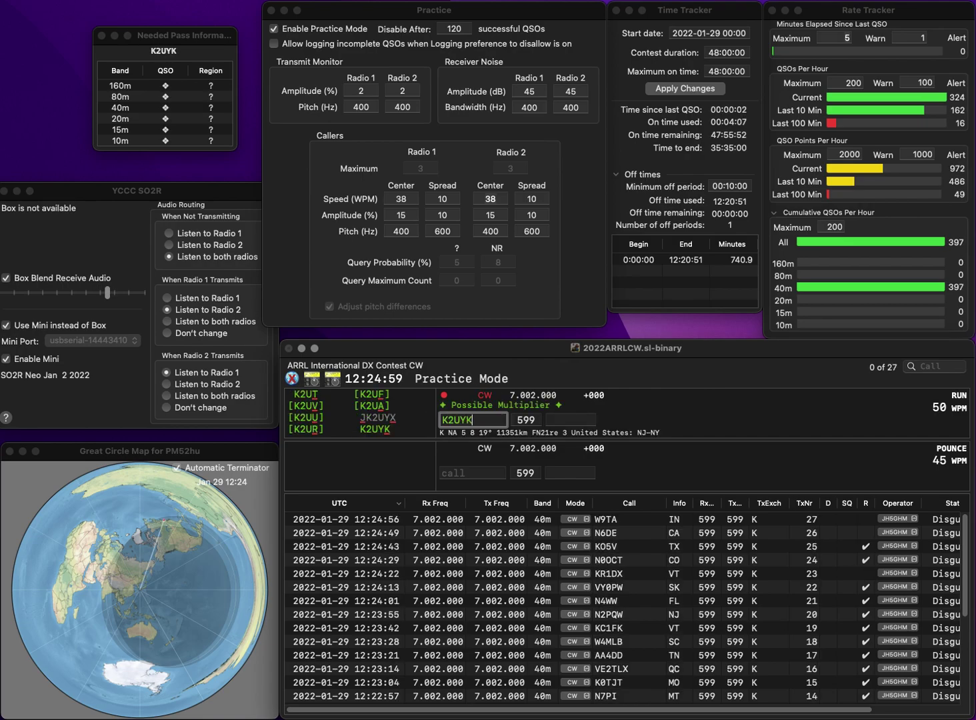
key(space)
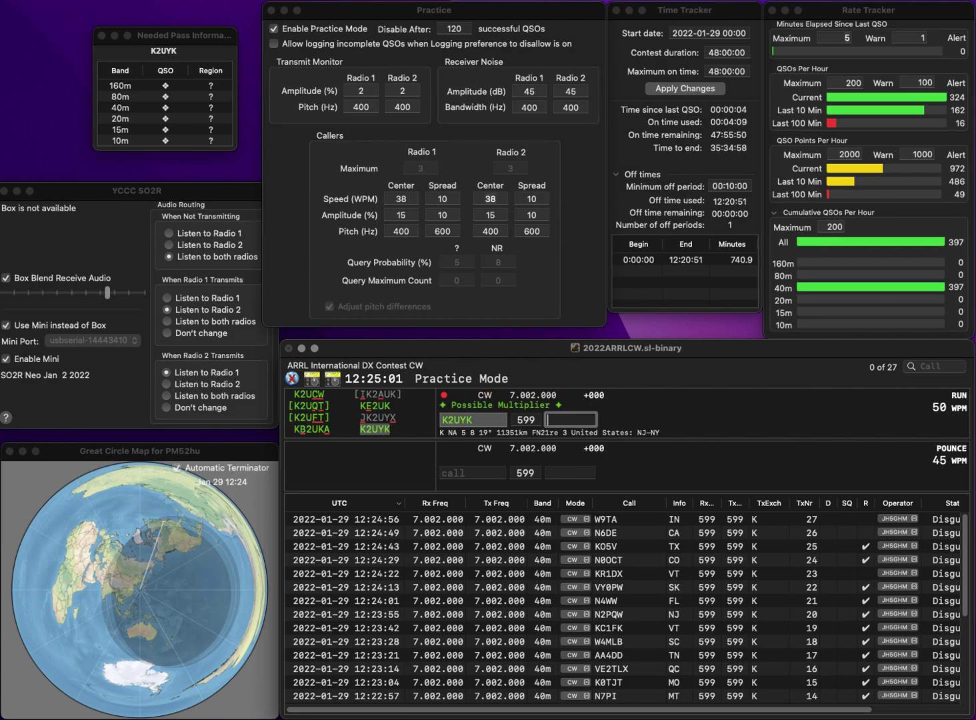
text(NY)
key(Return)
Step: Log a run contact with KK1L using the received exchange NH
text(KK1L)
key(Return)
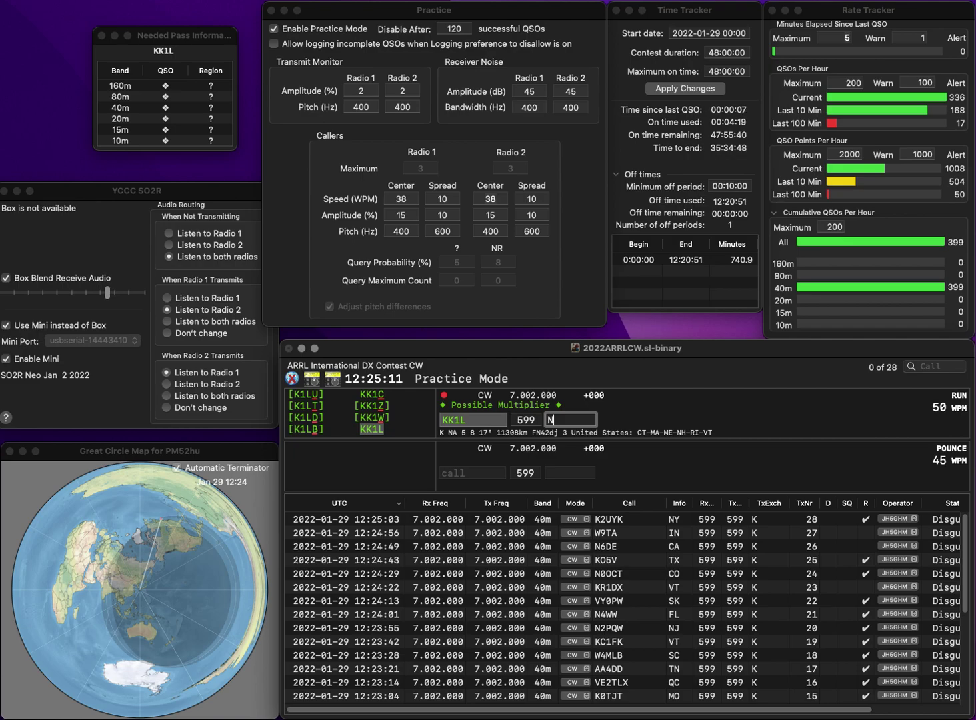
key(Return)
text(W6PZ)
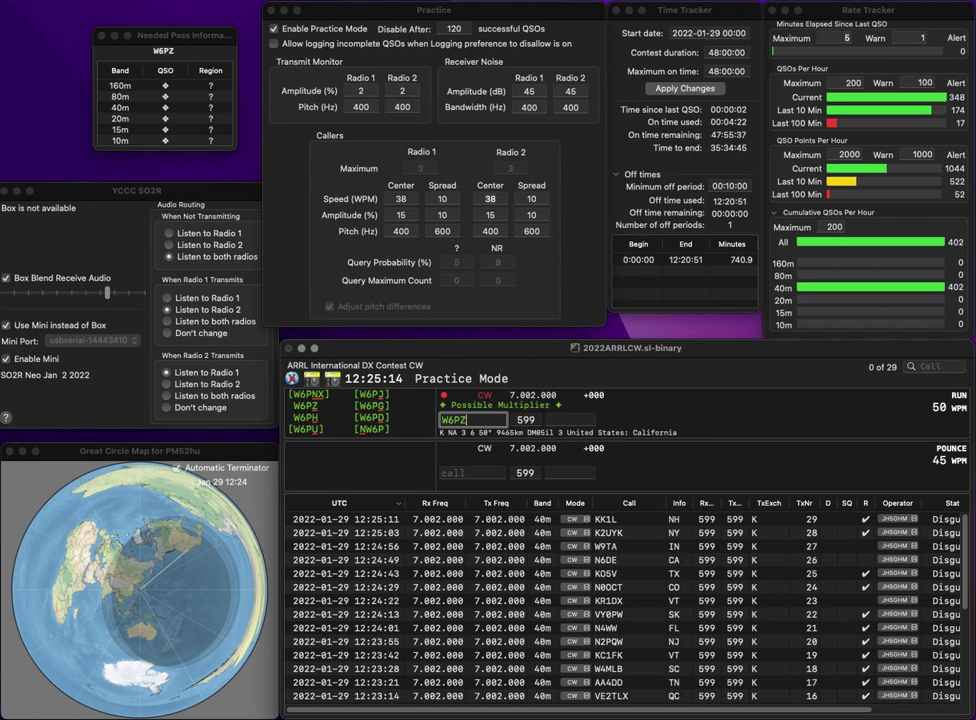
key(Return)
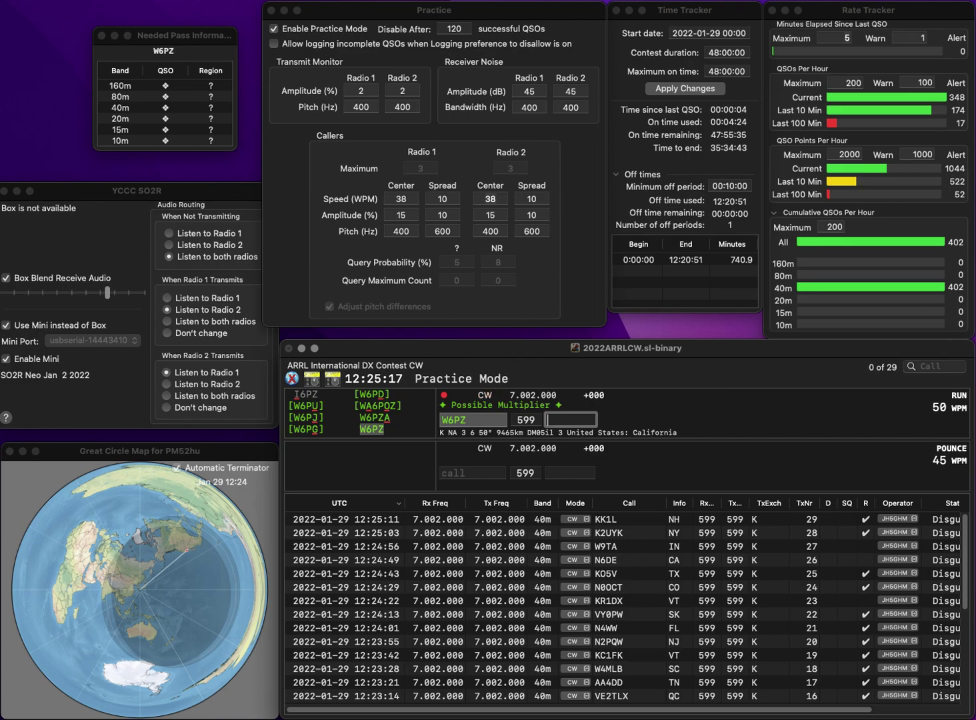
text(CA)
key(Return)
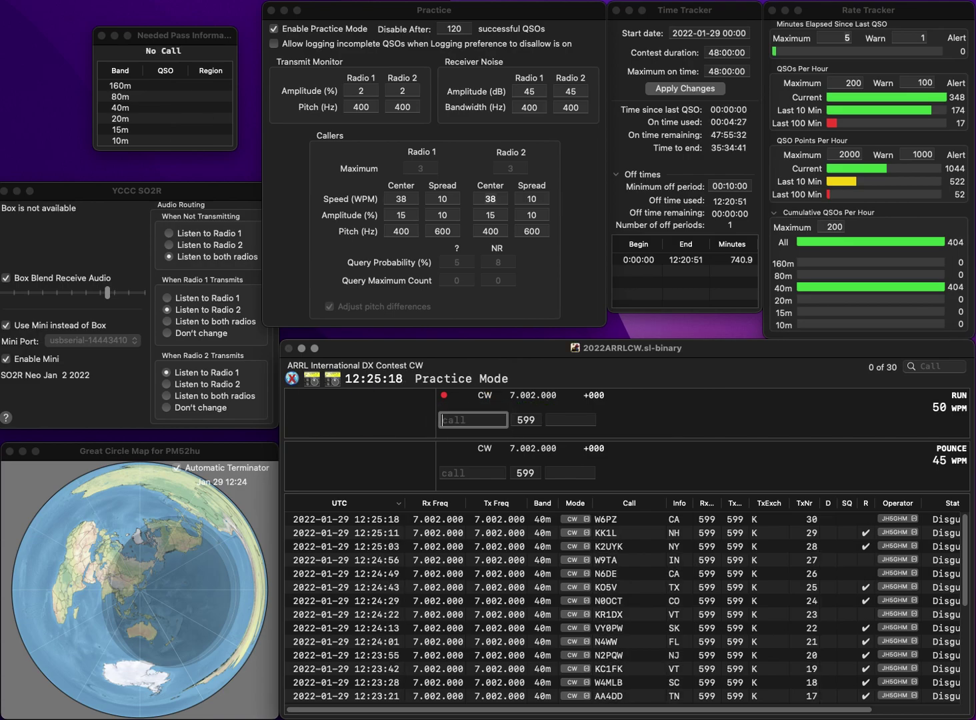
Step: Log a run contact with K0JM using the received exchange NE
text(K0JM)
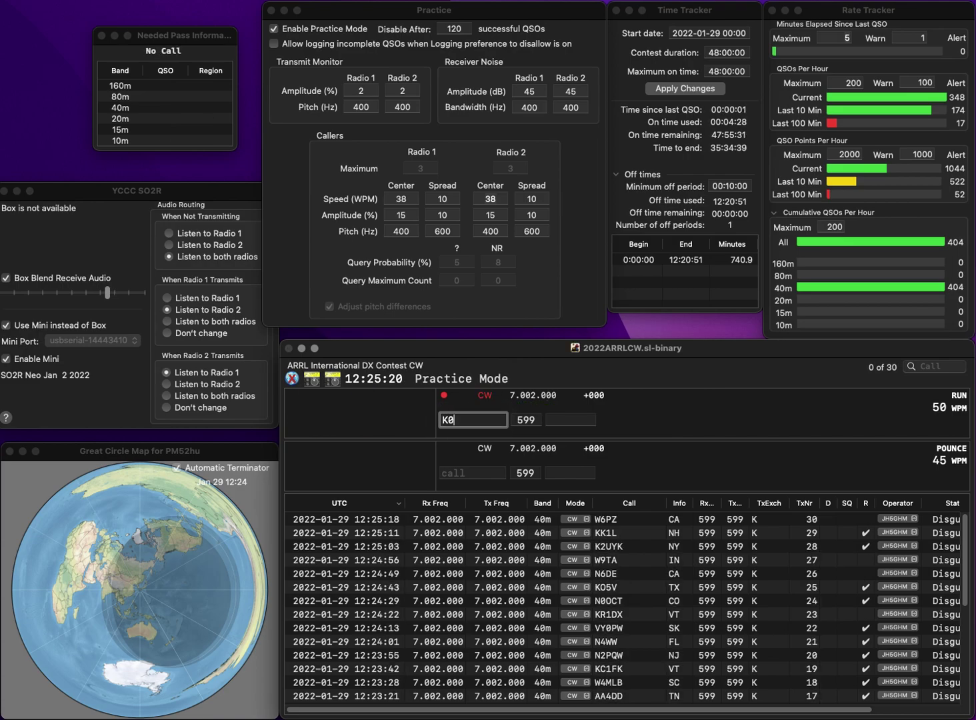
key(space)
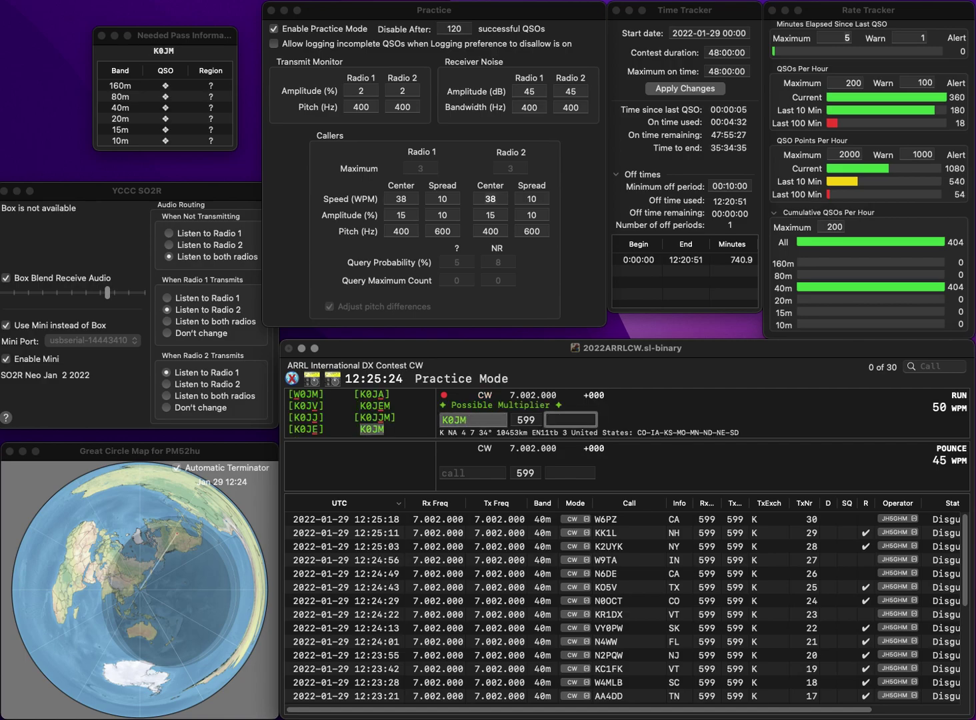
text(NE)
key(Return)
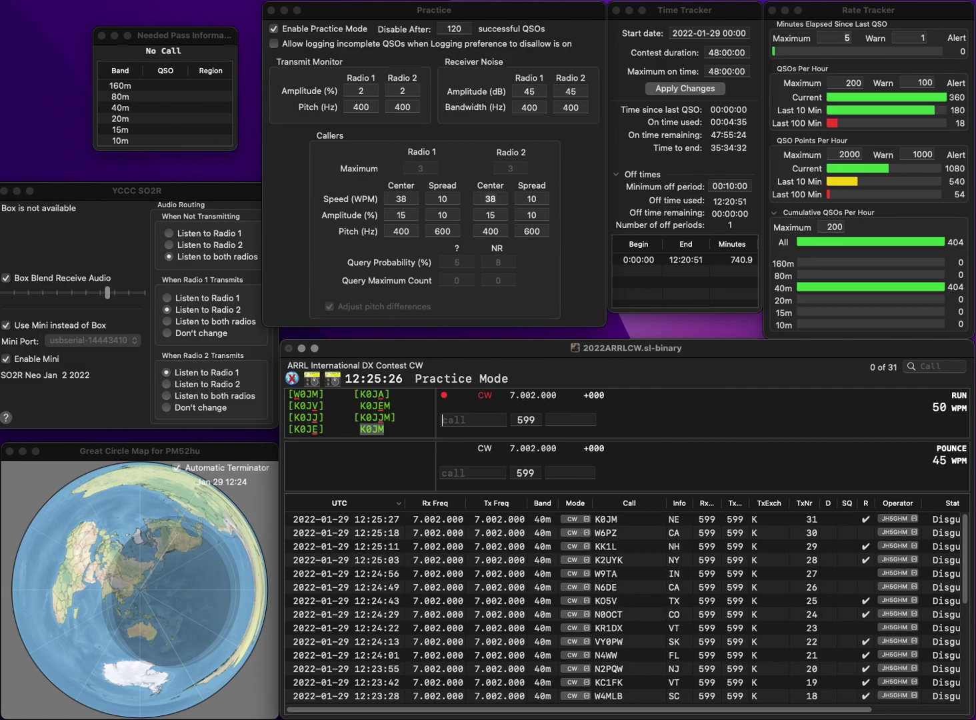
text(W8ZM)
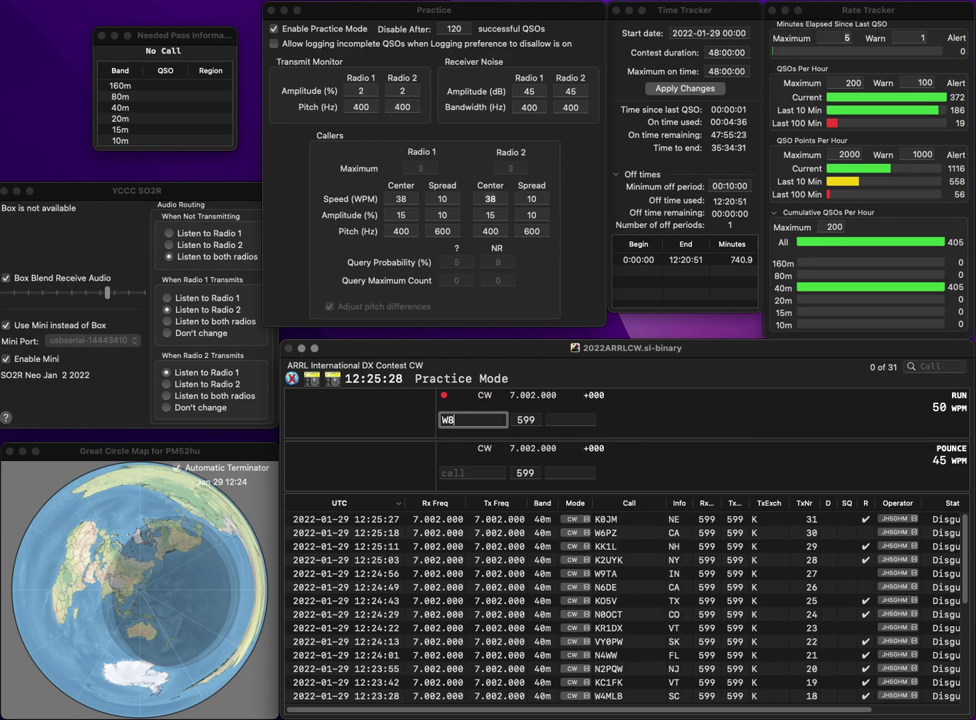
key(space)
click(455, 420)
key(BackSpace)
text(9)
key(BackSpace)
key(BackSpace)
text(K9)
key(BackSpace)
text(8)
key(space)
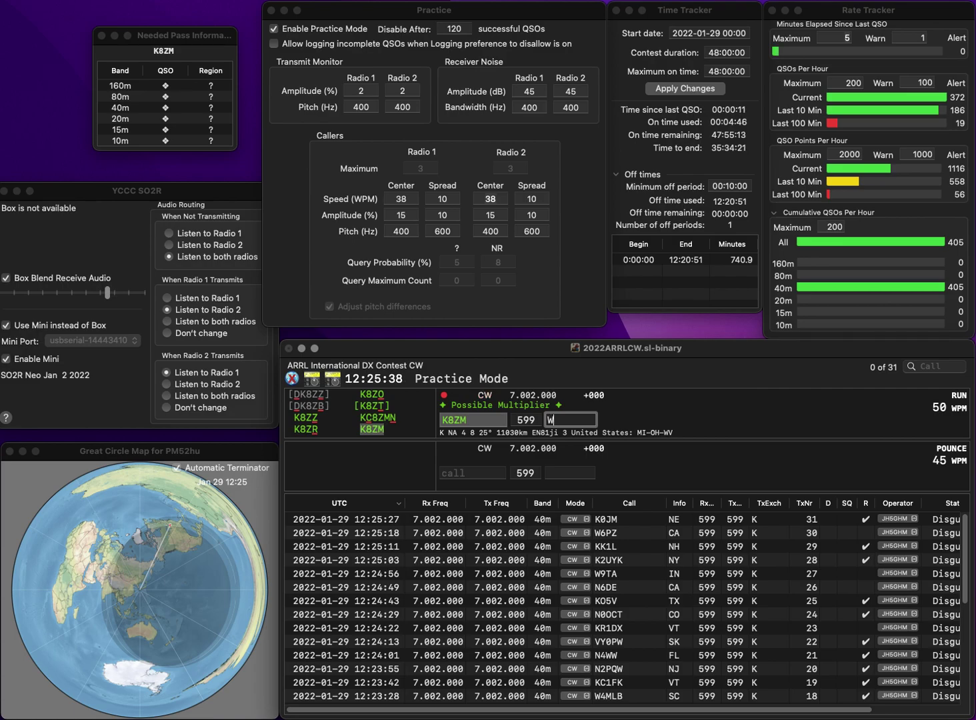
text(V)
key(Return)
Step: Enter W9OA as the caller, extend the callsign to W9OA/9, and log the contact with received exchange IL
text(W)
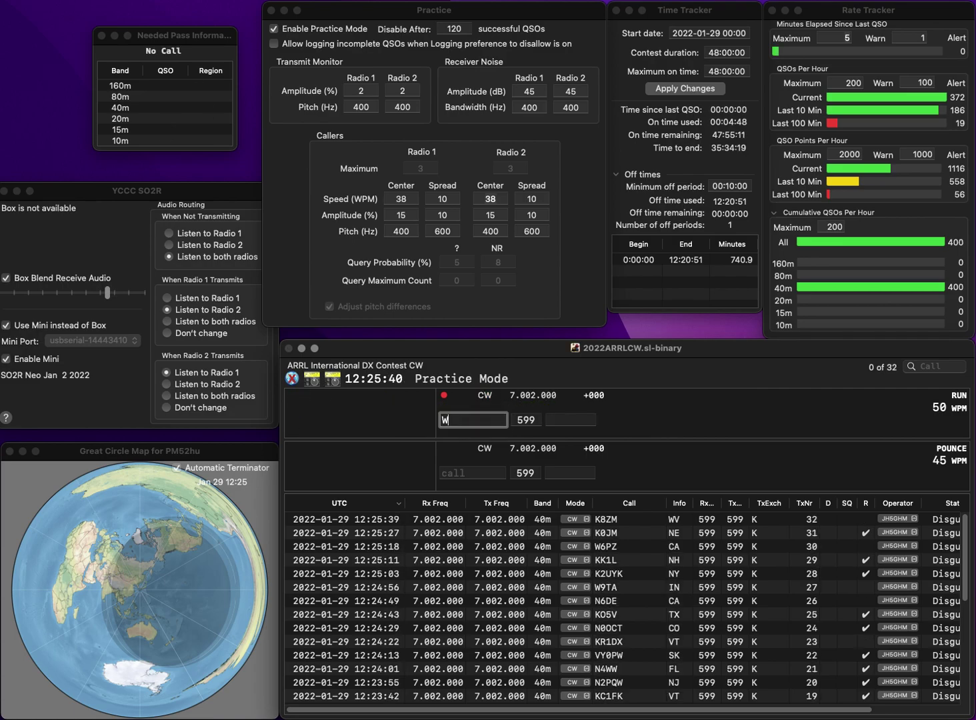
text(9OA)
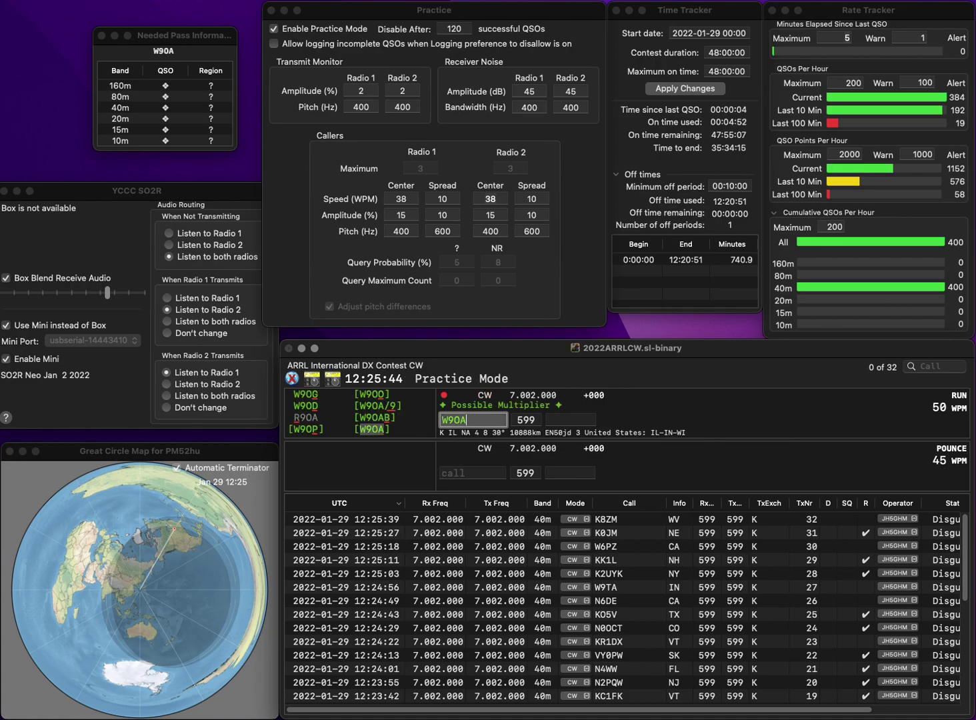
text(/9)
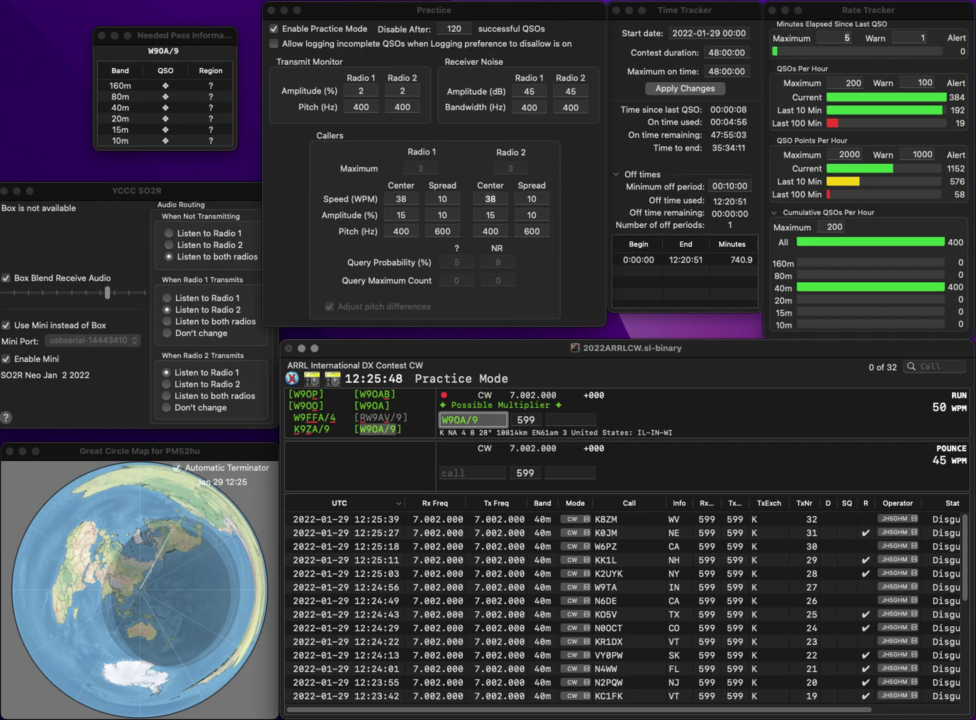
key(Tab)
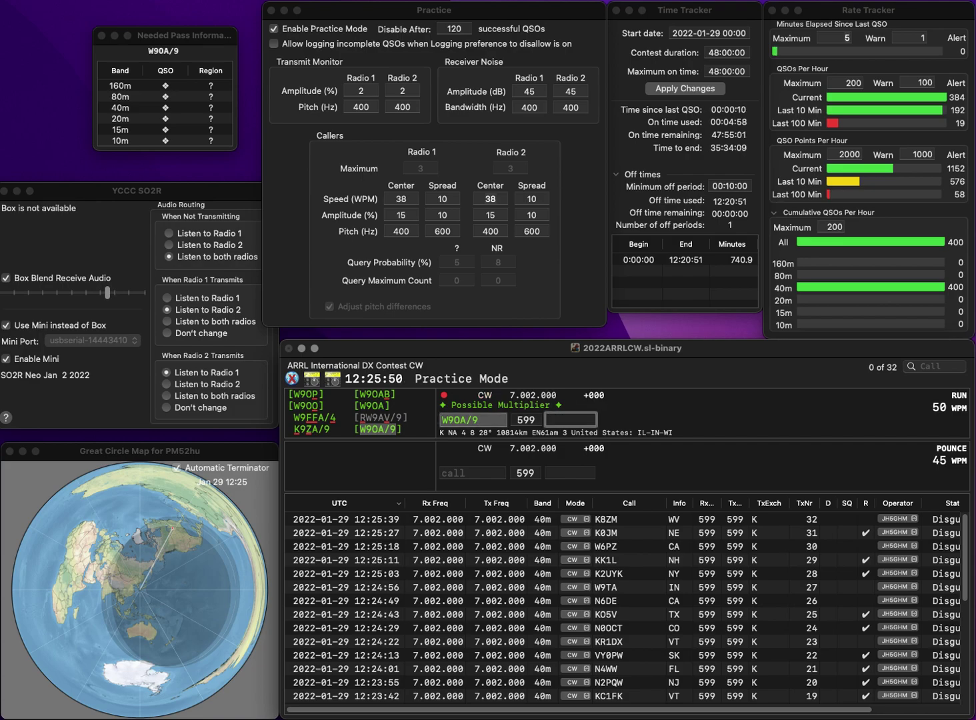
text(IL)
key(Return)
text(AB4TR)
key(space)
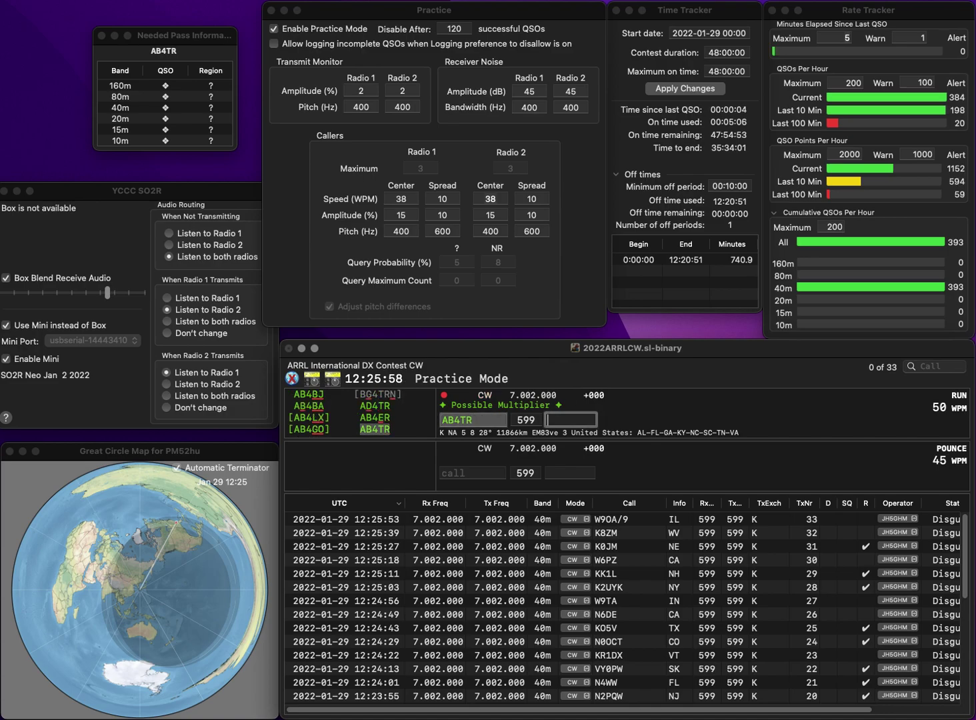
text(GA)
key(Return)
text(N1J)
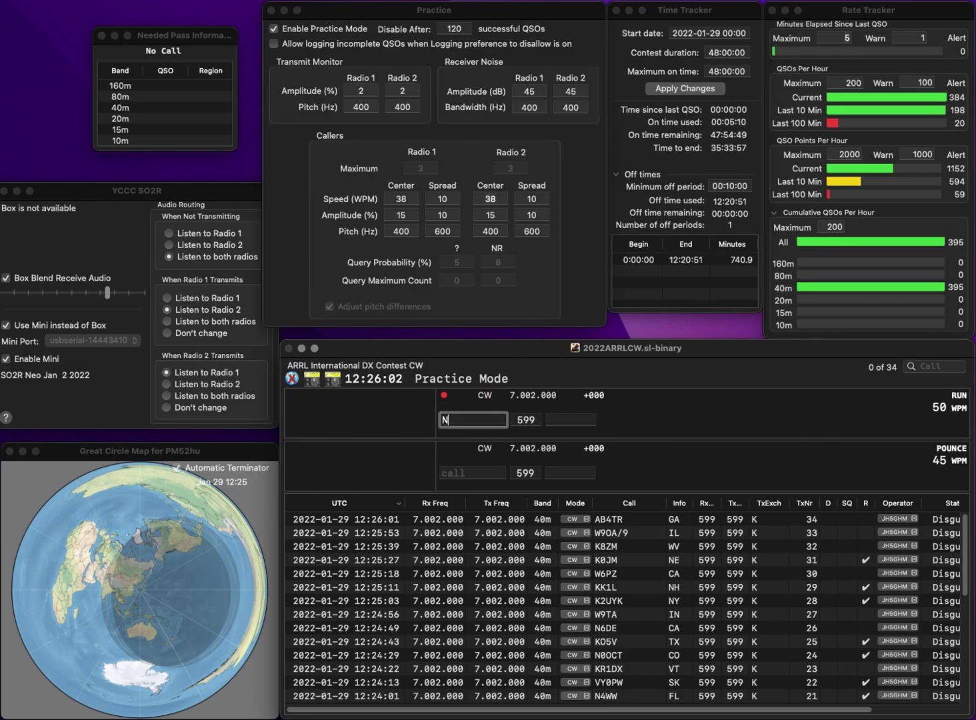
key(BackSpace)
key(BackSpace)
text(J1F)
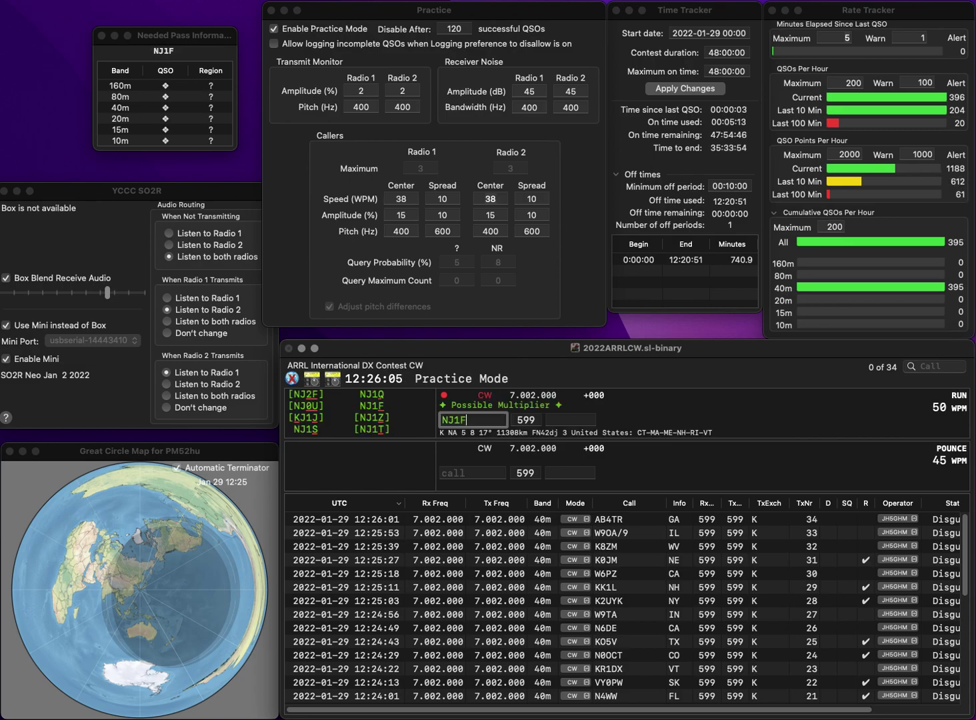
key(space)
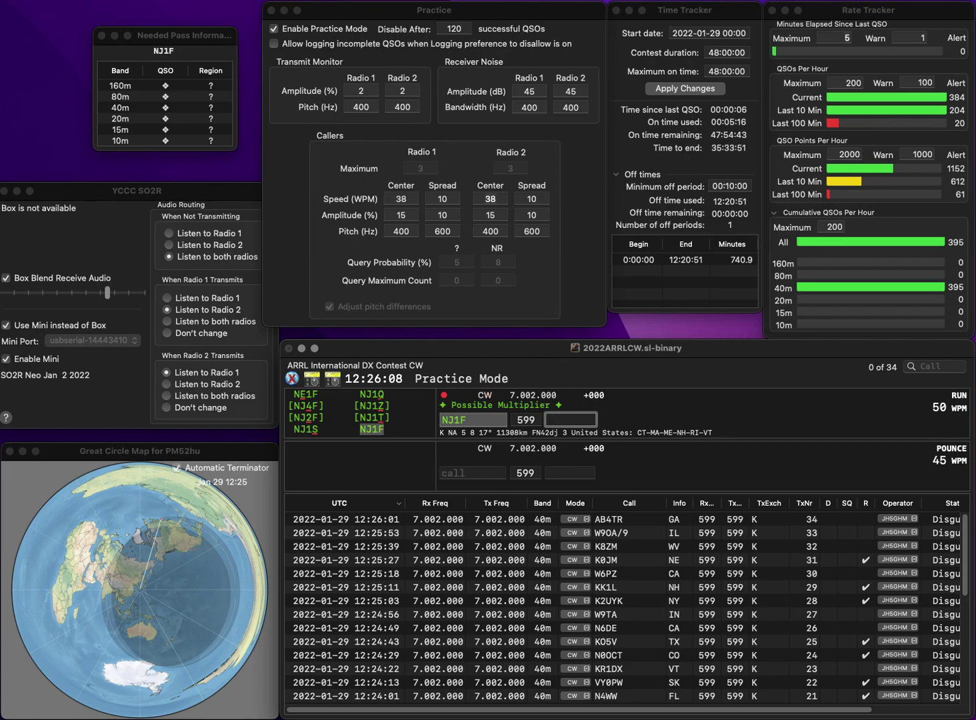
text(RI)
key(Return)
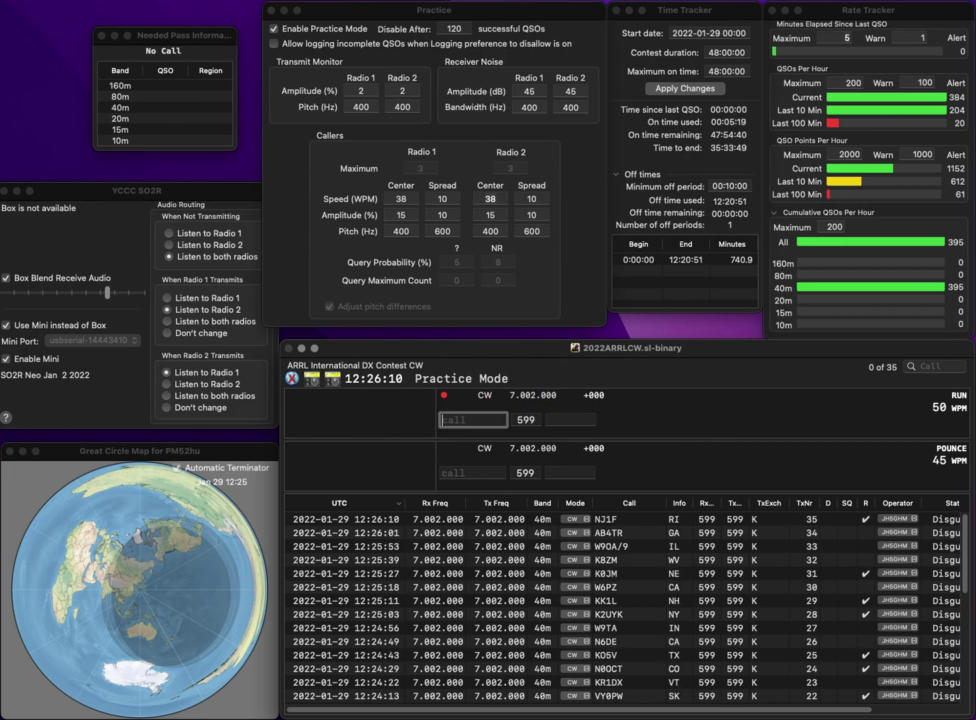
text(N5TB)
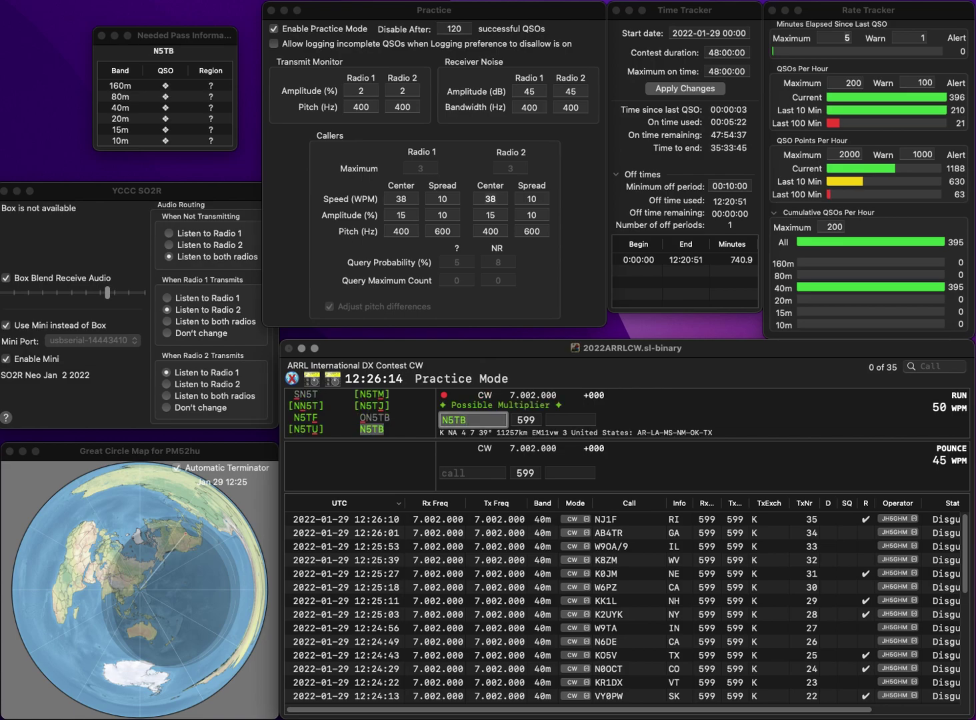
click(570, 420)
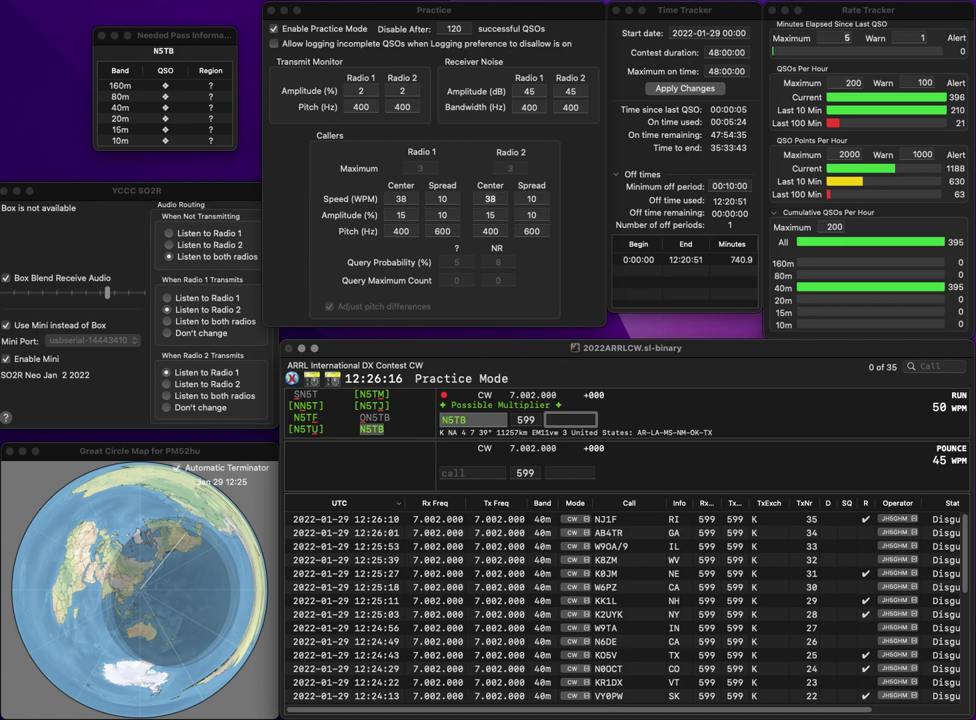
text(NM)
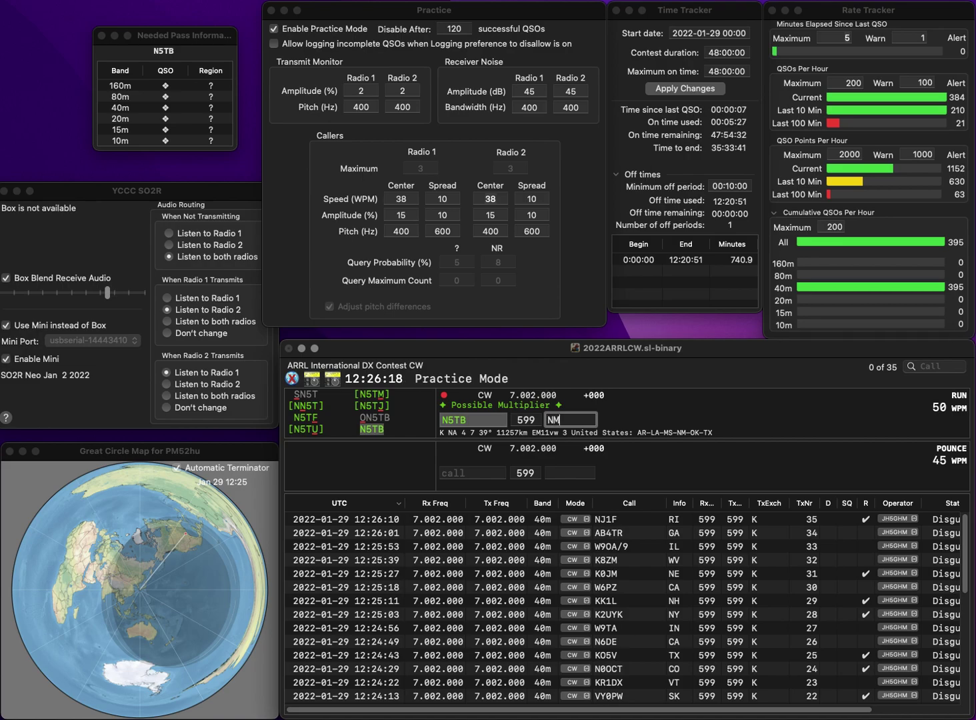
key(Return)
text(AC5)
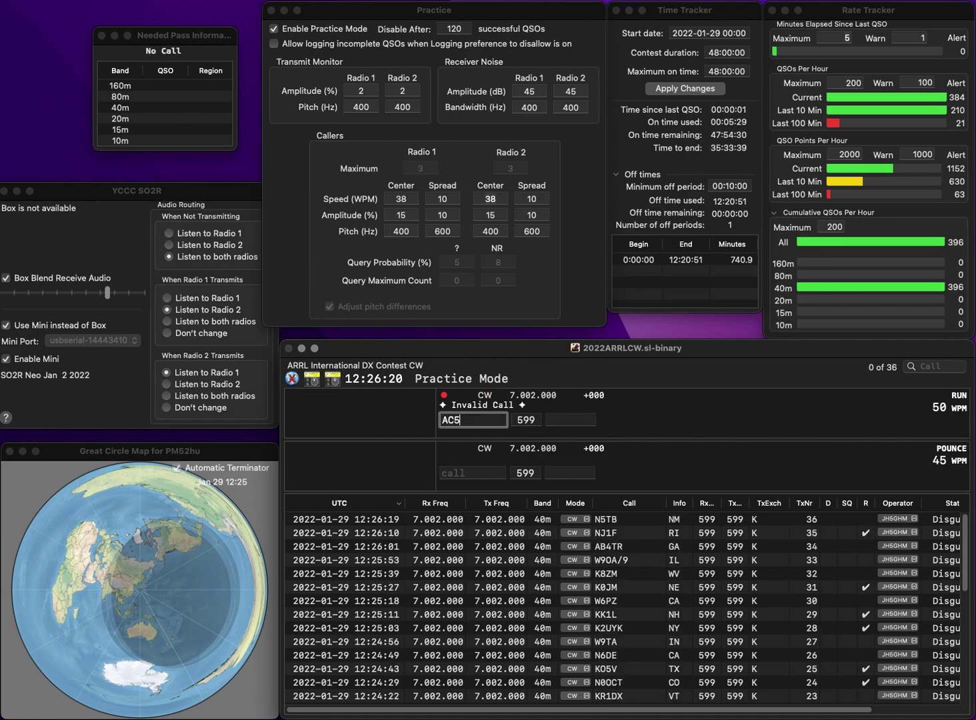
text(EZ)
key(space)
text(TX)
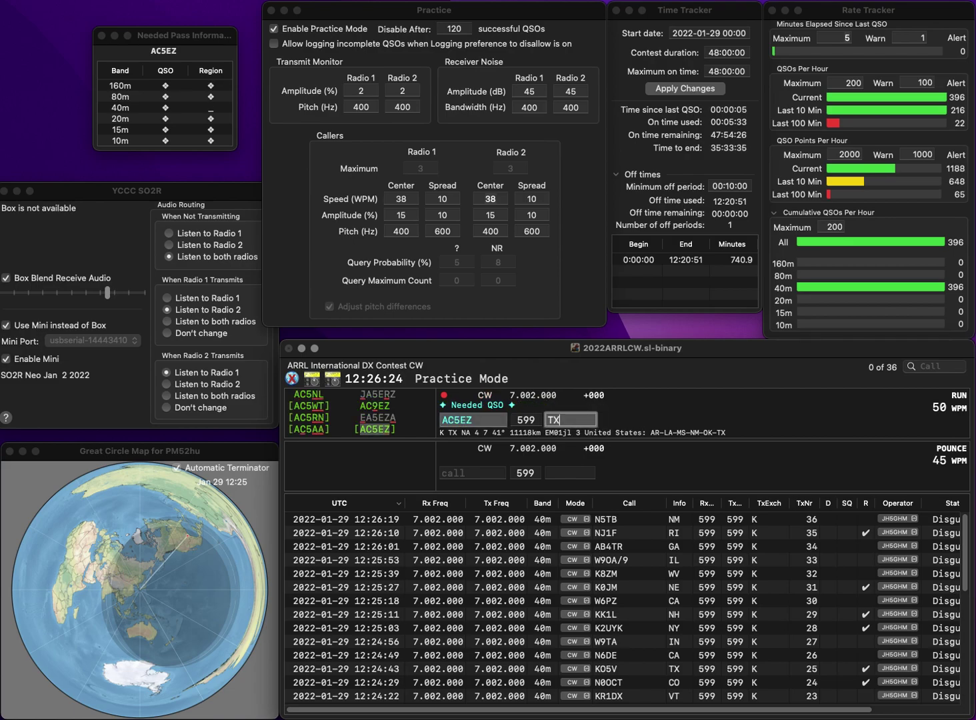
key(Return)
Step: Log a run contact with WU0L using the received exchange MO
text(WU0L)
key(space)
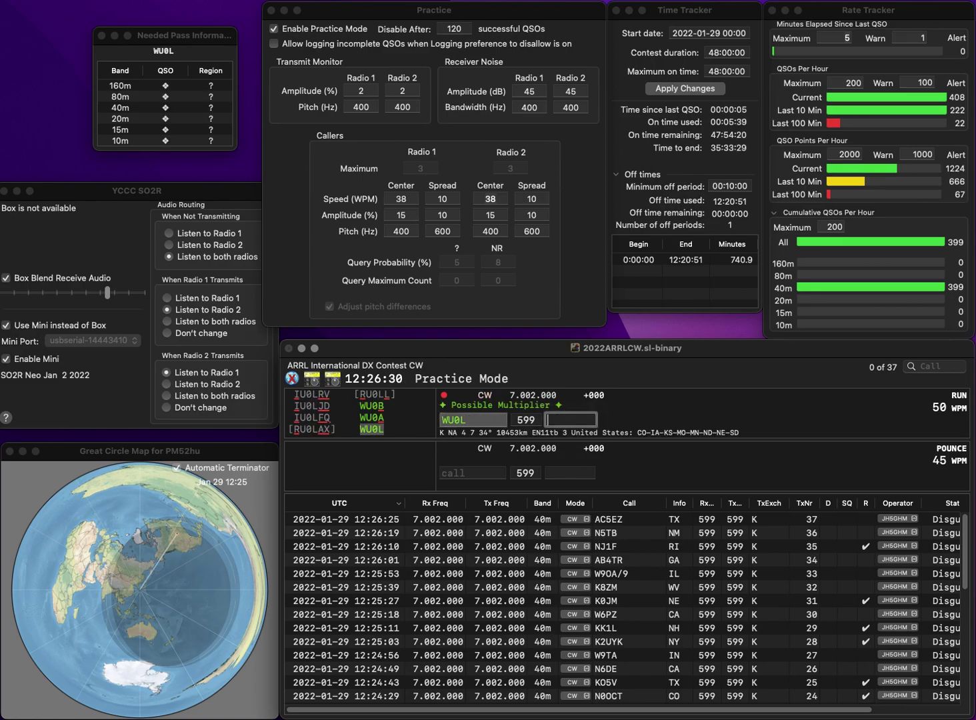
text(MO)
key(Return)
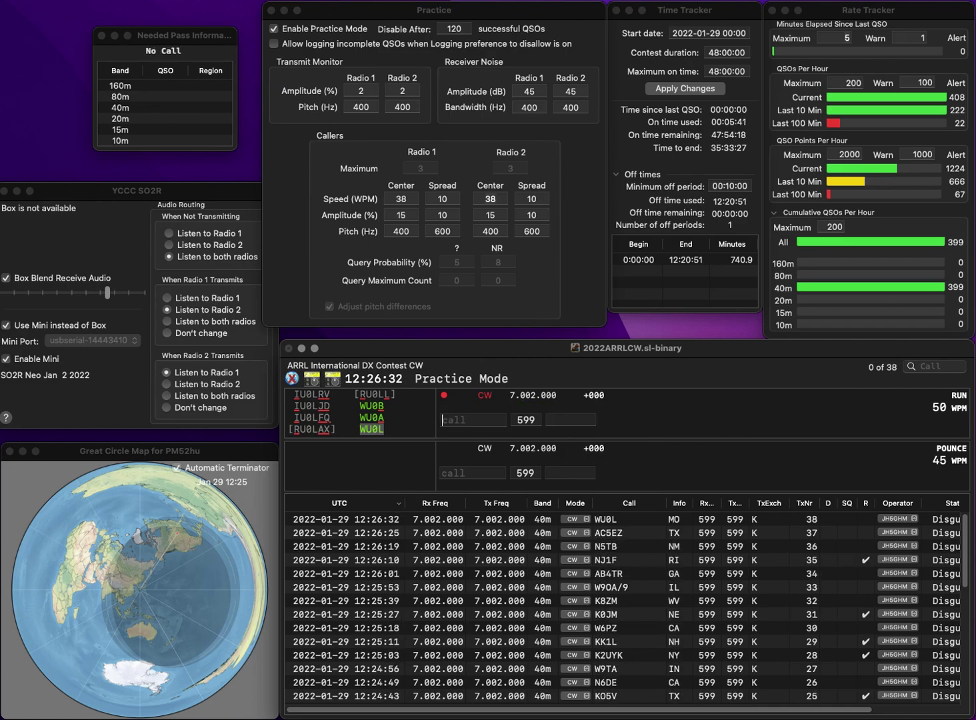
Step: Log a run contact with K3MM using the received exchange DE
text(K3MM)
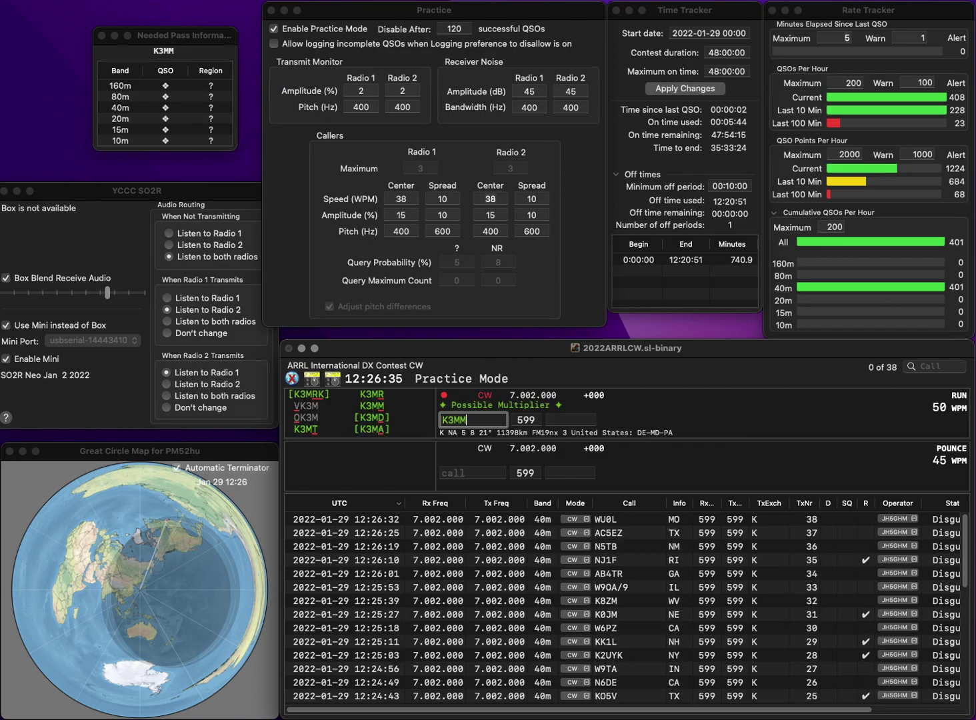
key(space)
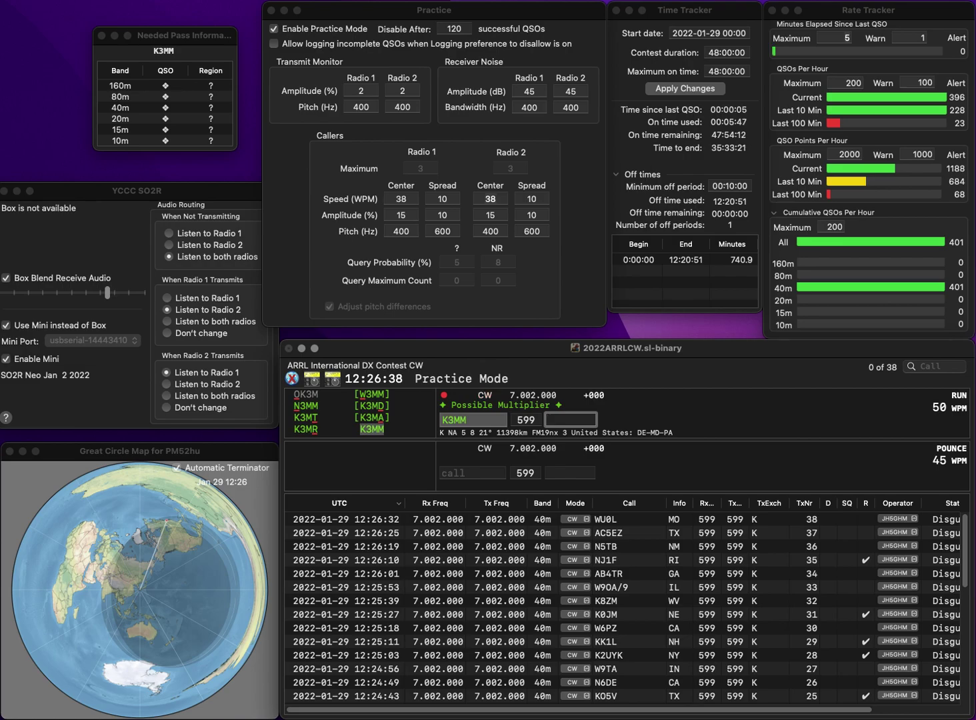
key(Return)
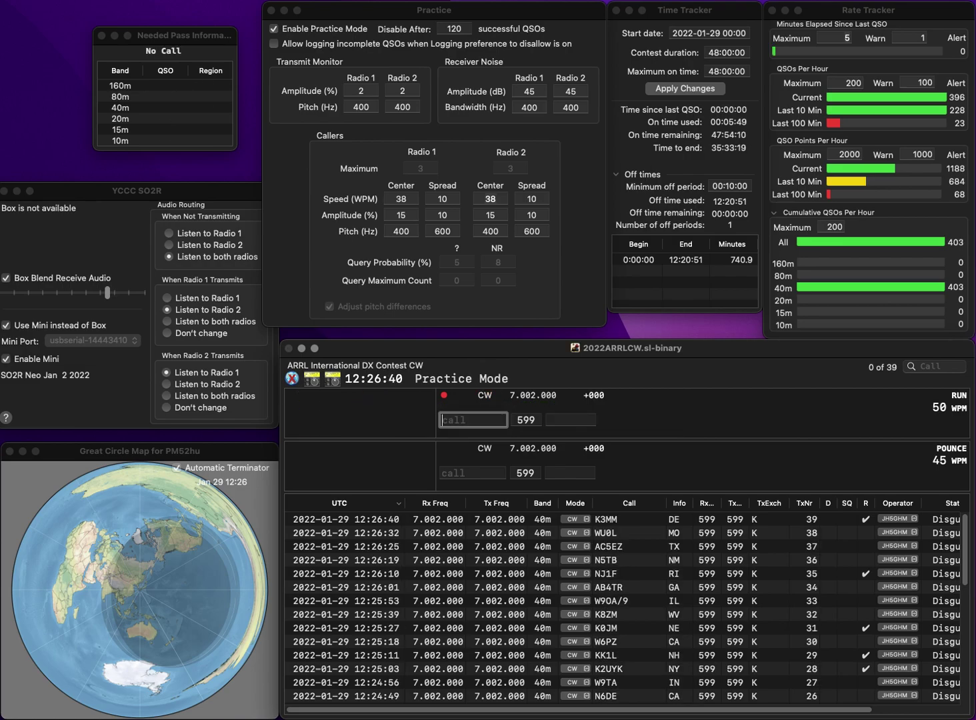
text(KB1)
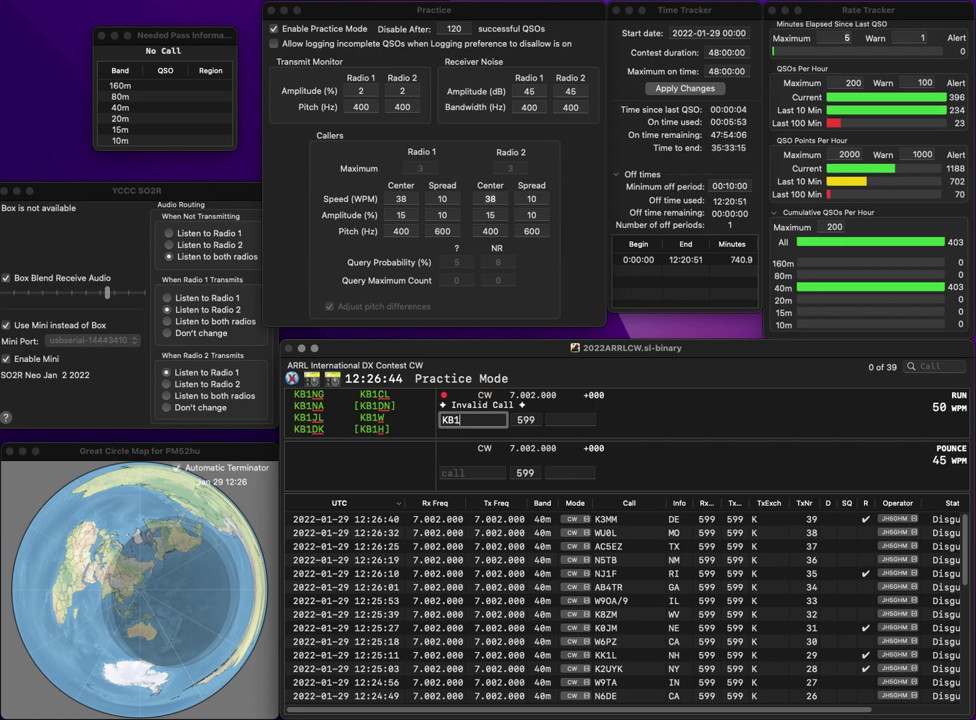
text(JF)
key(Left)
key(Left)
key(BackSpace)
key(BackSpace)
text(6)
key(space)
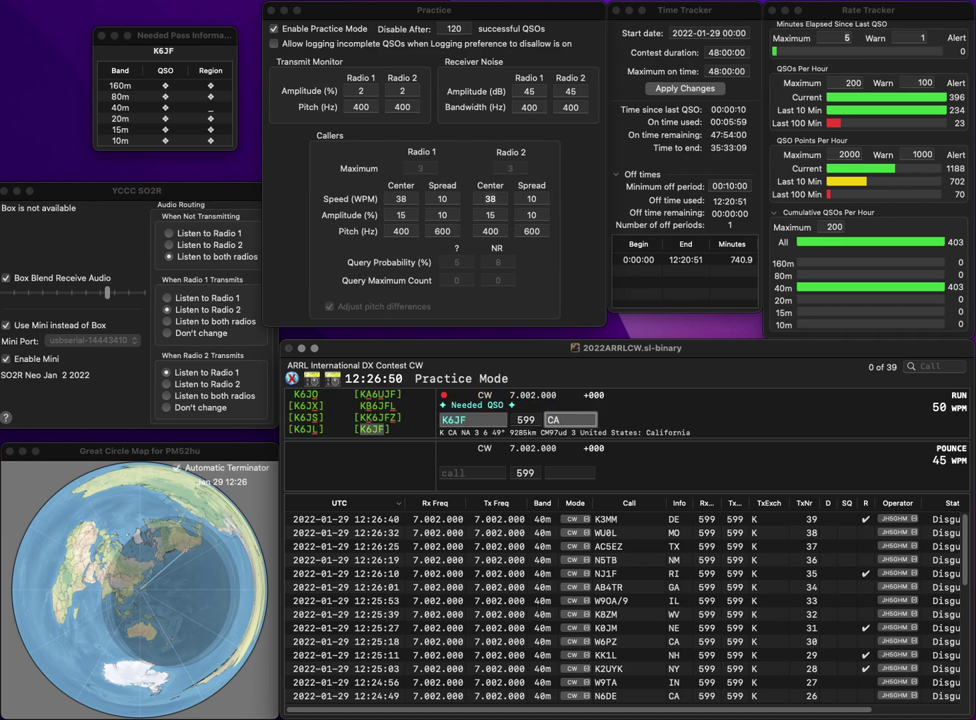
key(Return)
Step: Enter NYC as the caller, complete the callsign to N1YC, and log the contact with received exchange RI
text(NYC)
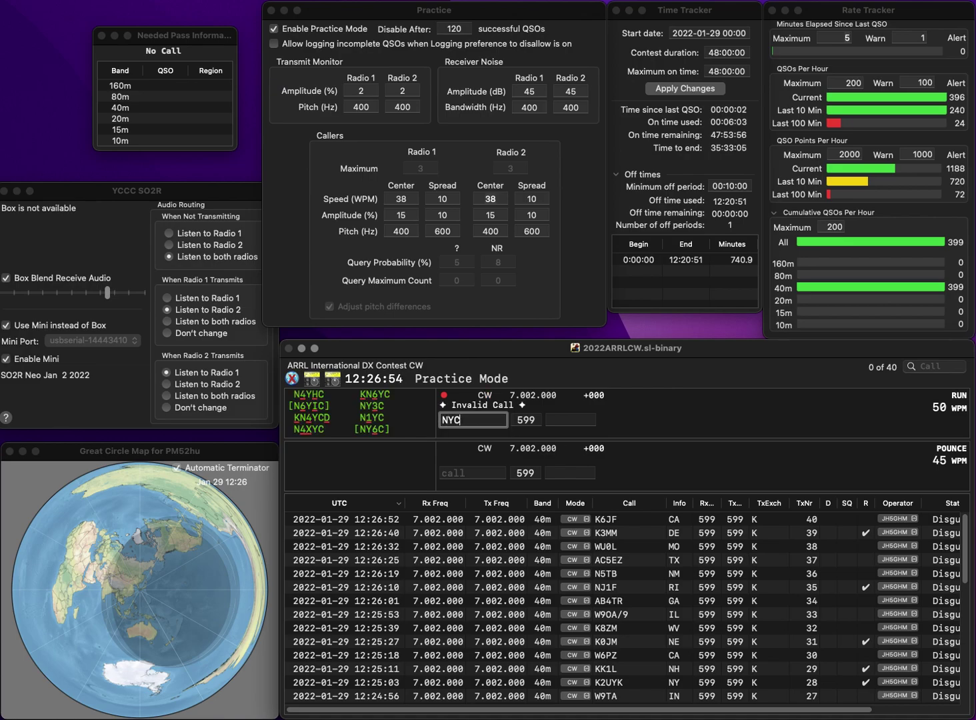
text(1)
key(F5)
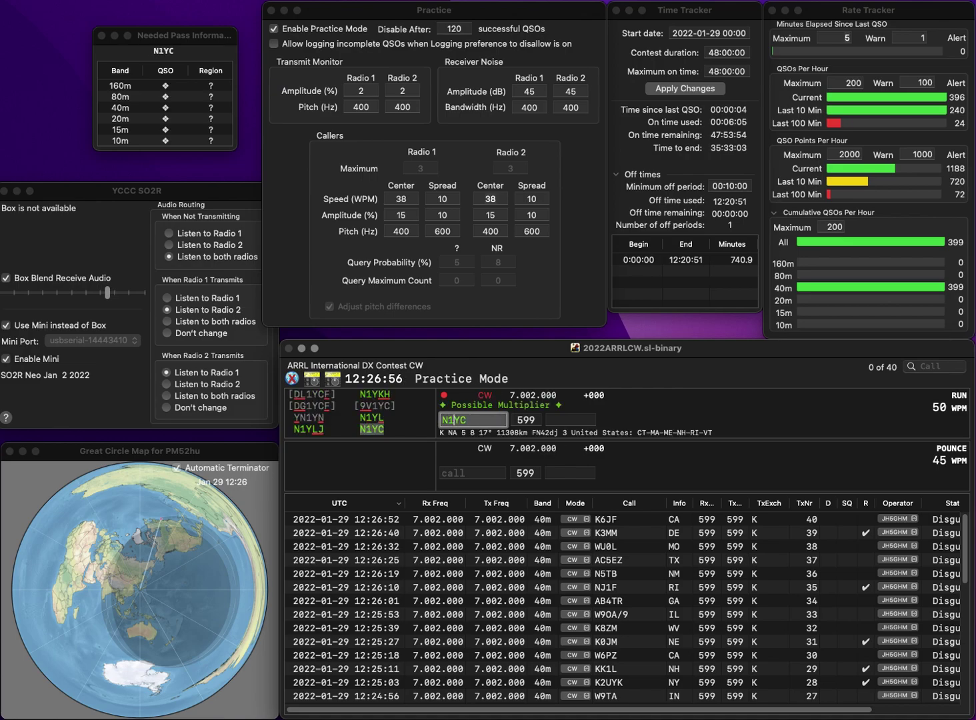
click(571, 419)
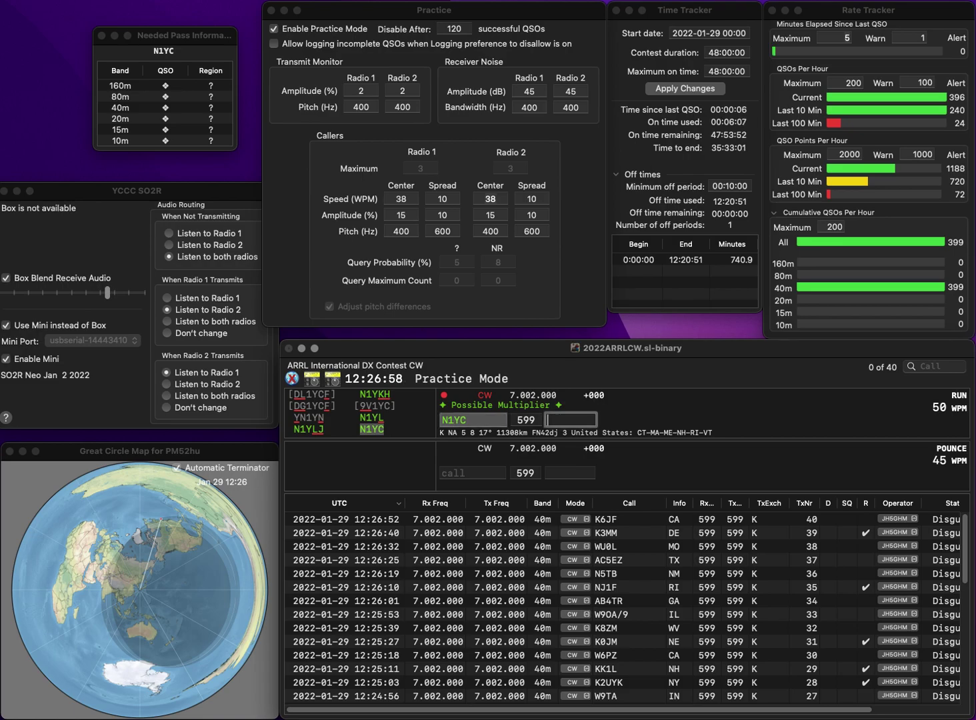
text(RI)
key(Return)
text(W9XT)
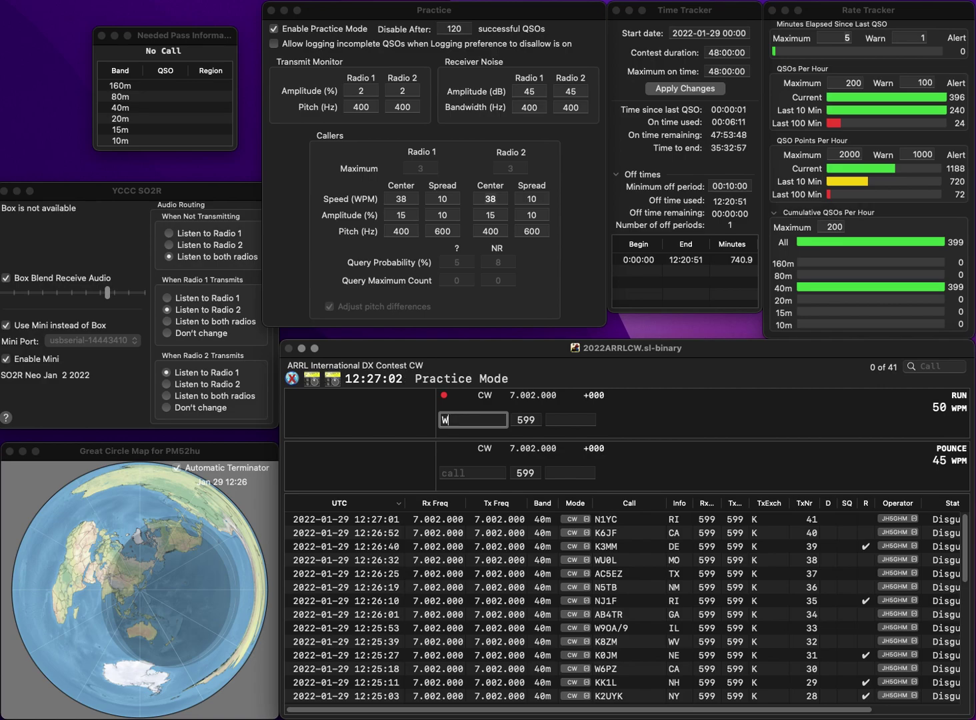
key(space)
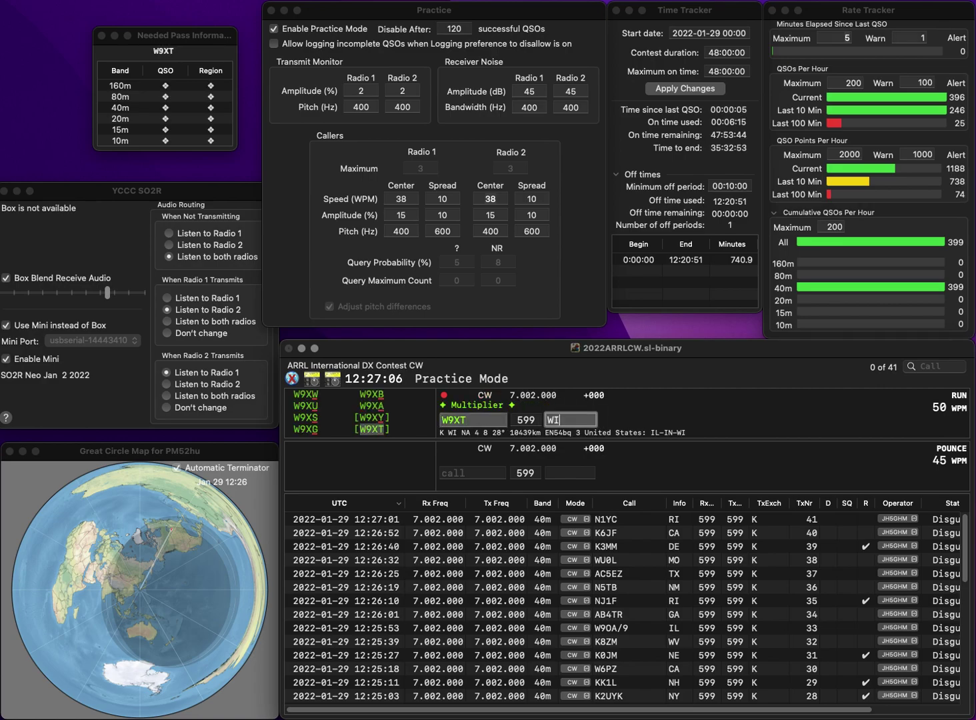
key(Return)
Step: Log a run contact with W1TU using the received exchange NH
text(W1)
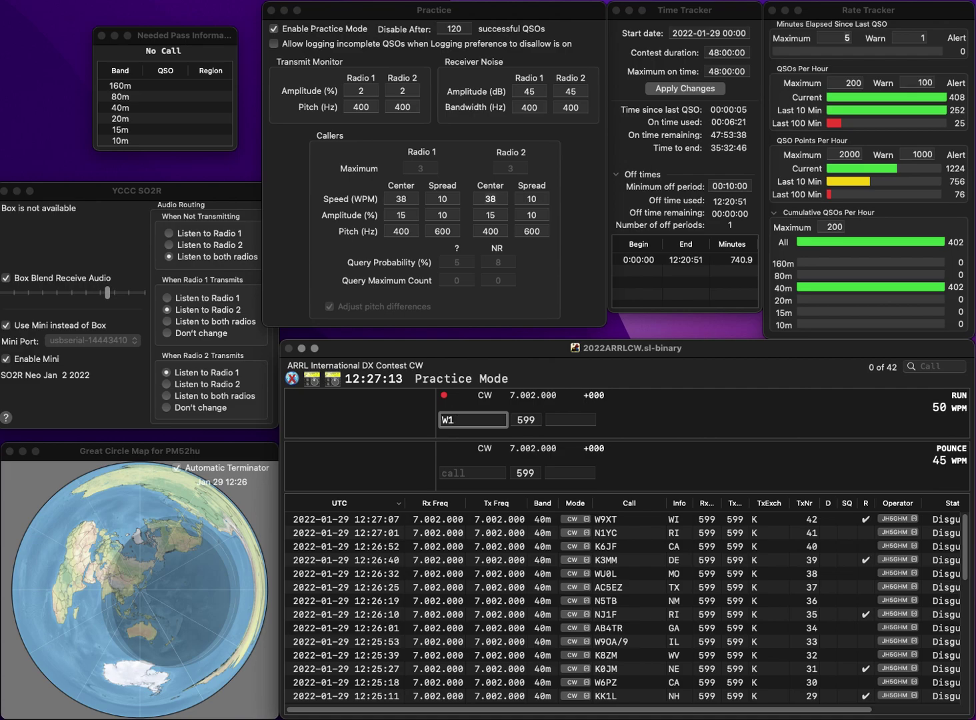
text(TU)
key(Tab)
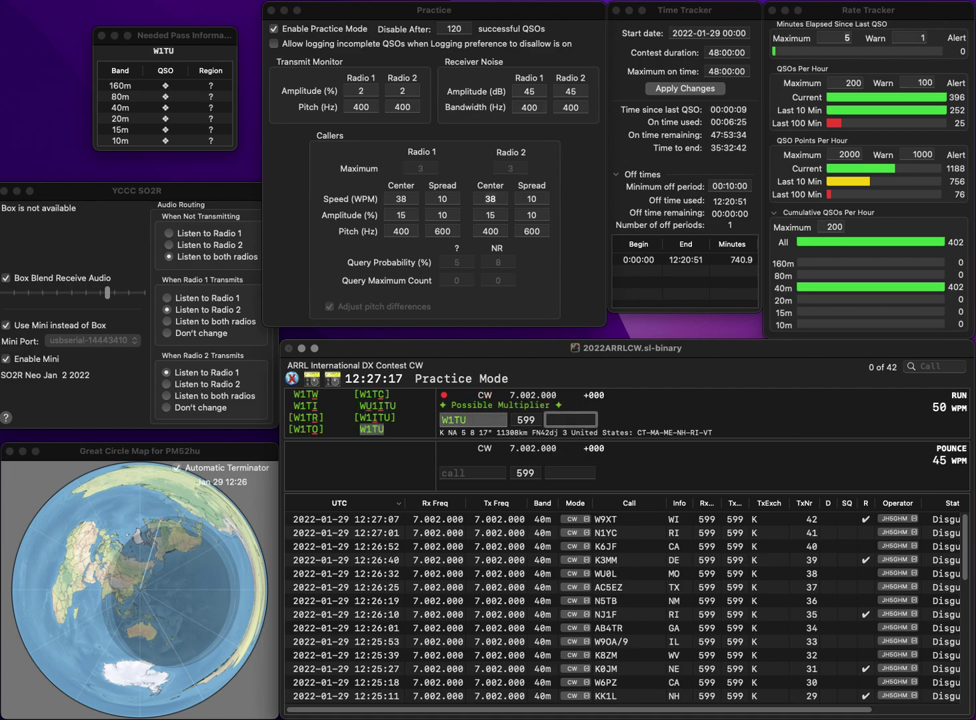
text(NH)
key(Return)
text(W5RZ)
key(Return)
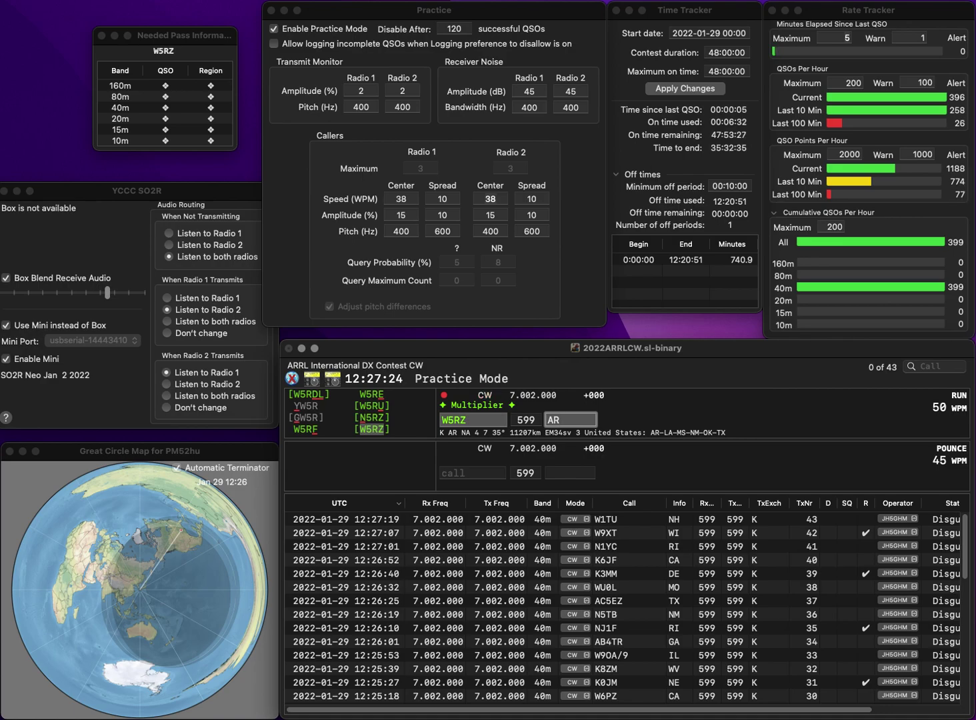
key(Return)
Step: Log a run contact with K7NEW using the received exchange WA
text(K7NEW)
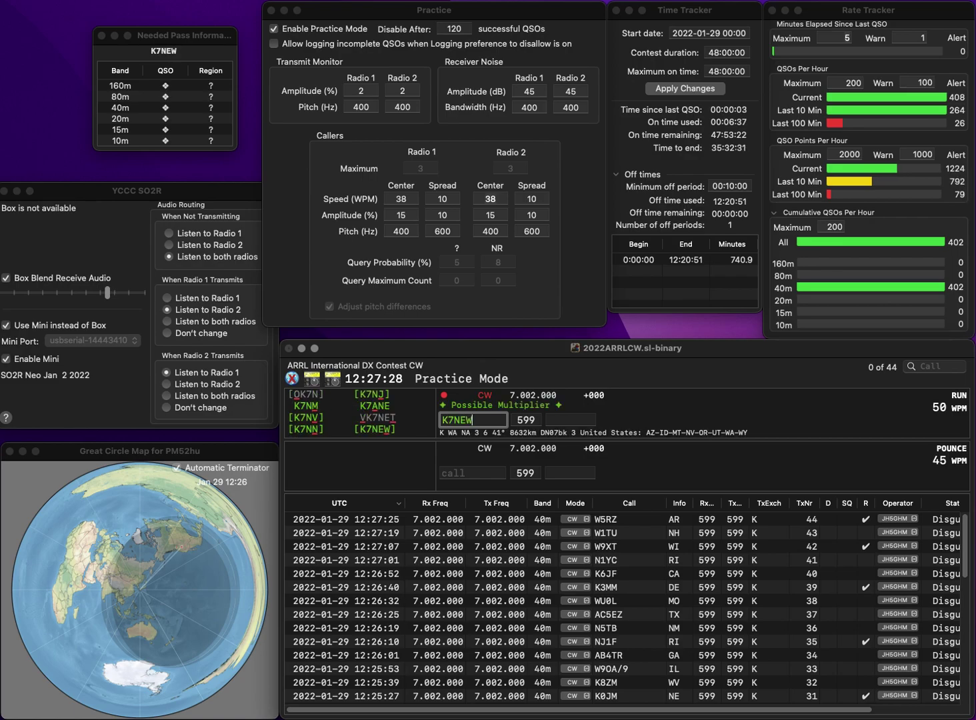
key(space)
text(WA)
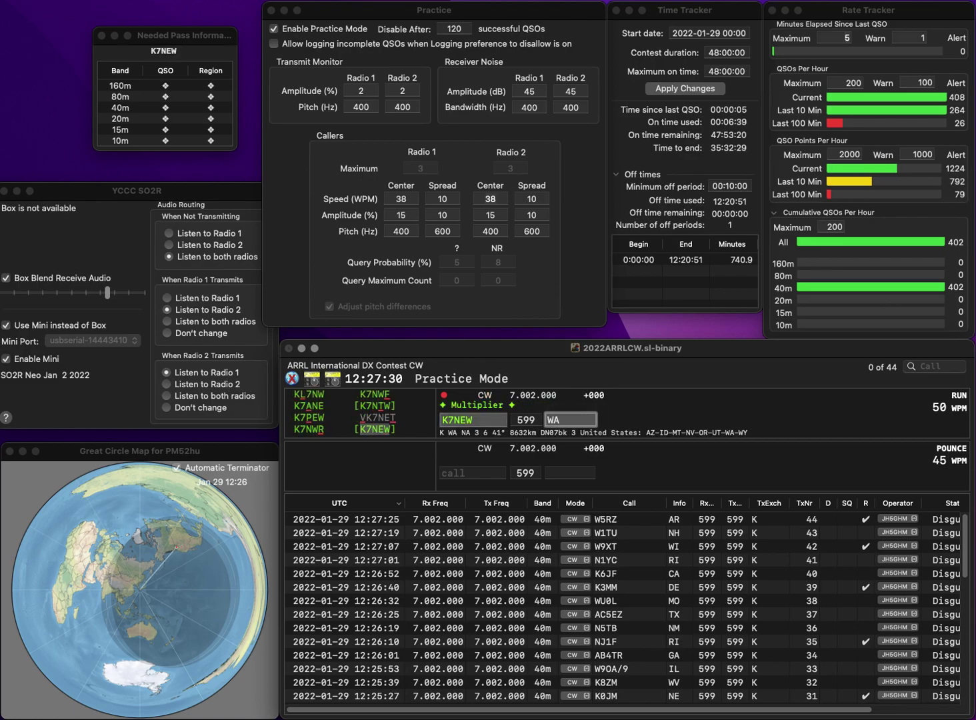
key(Return)
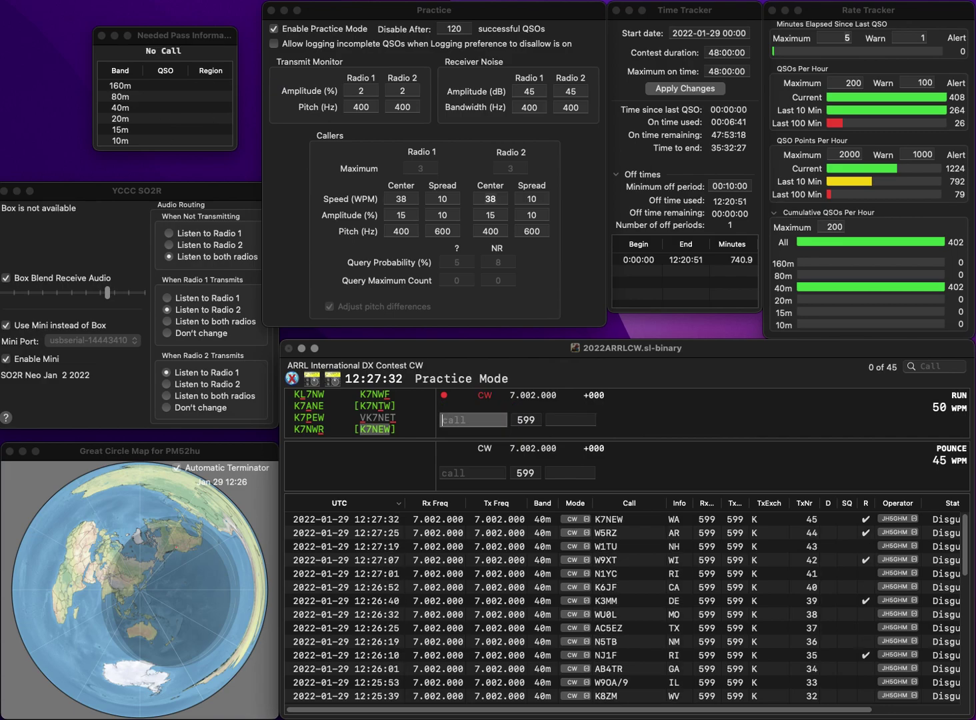
text(KA3MTT)
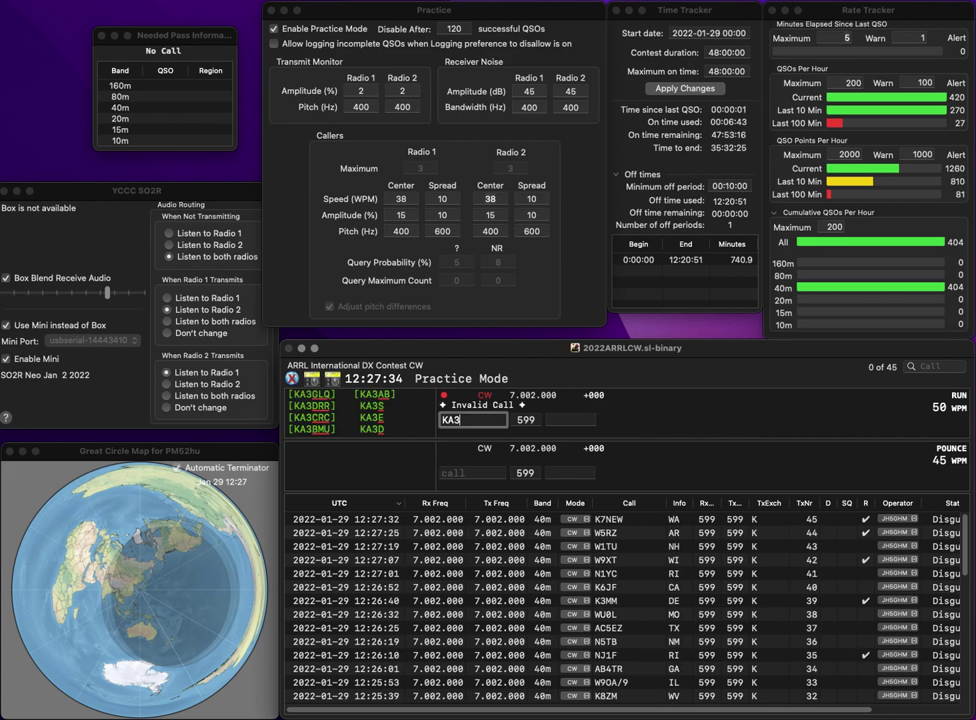
key(space)
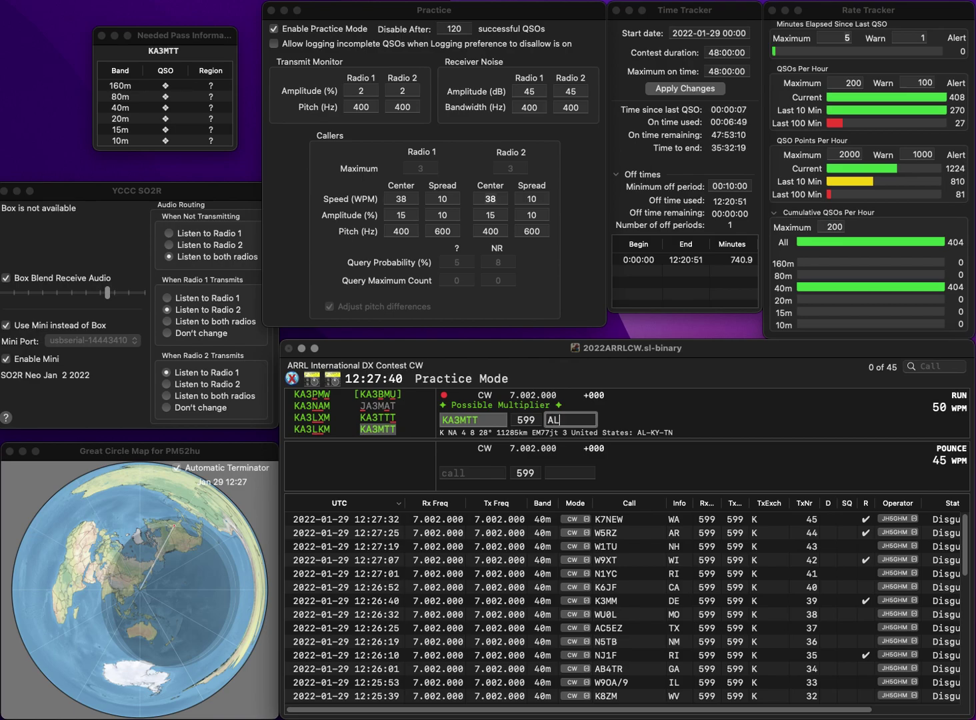
key(Return)
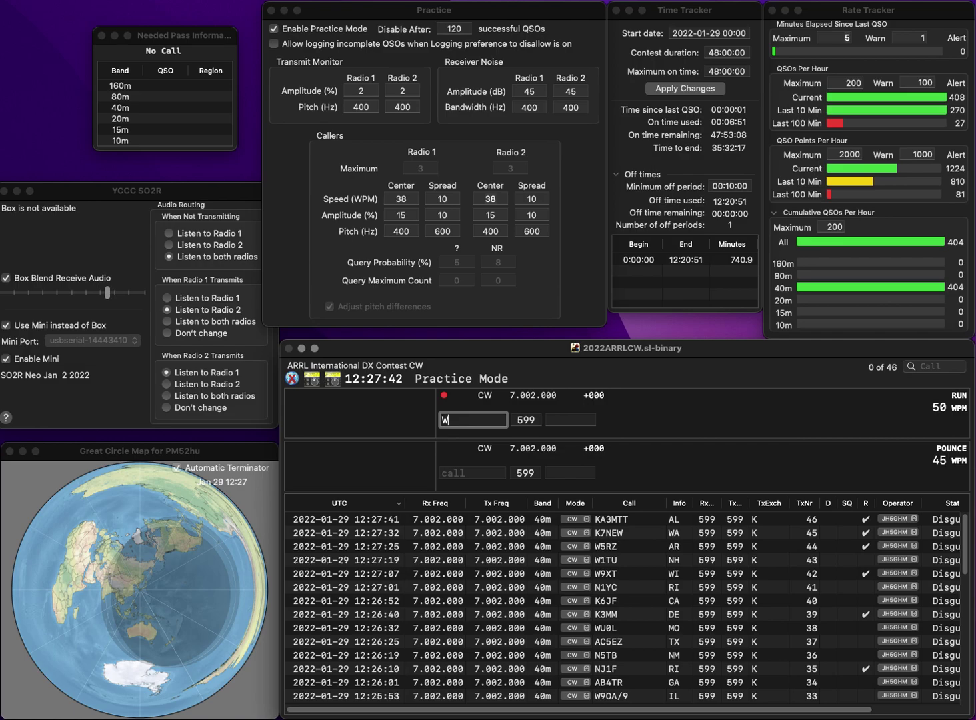
text(W5IDX)
key(Return)
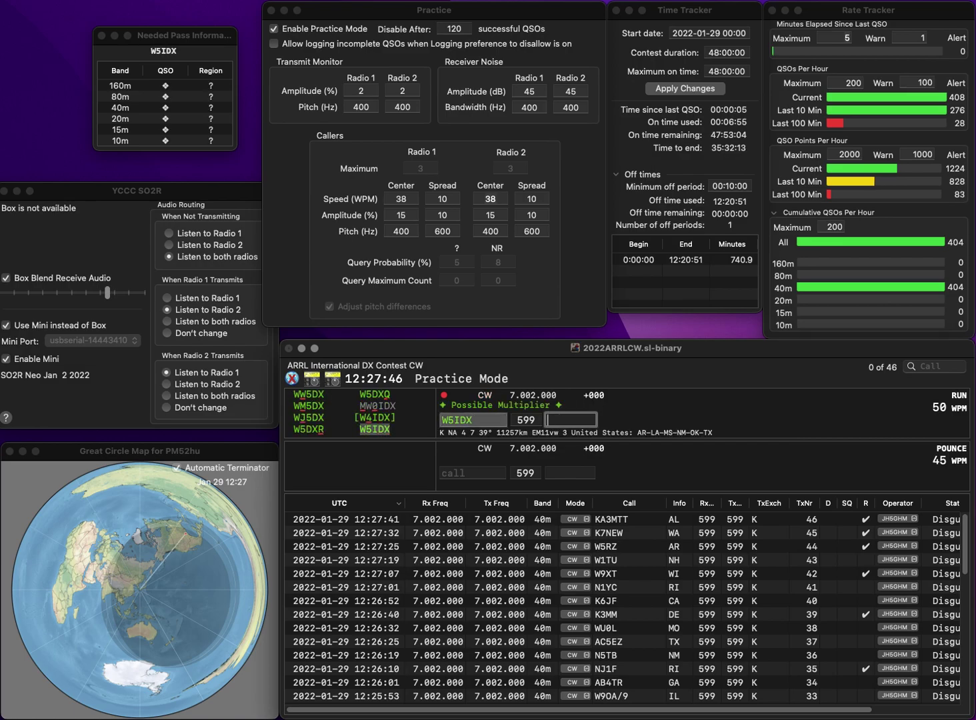
key(Return)
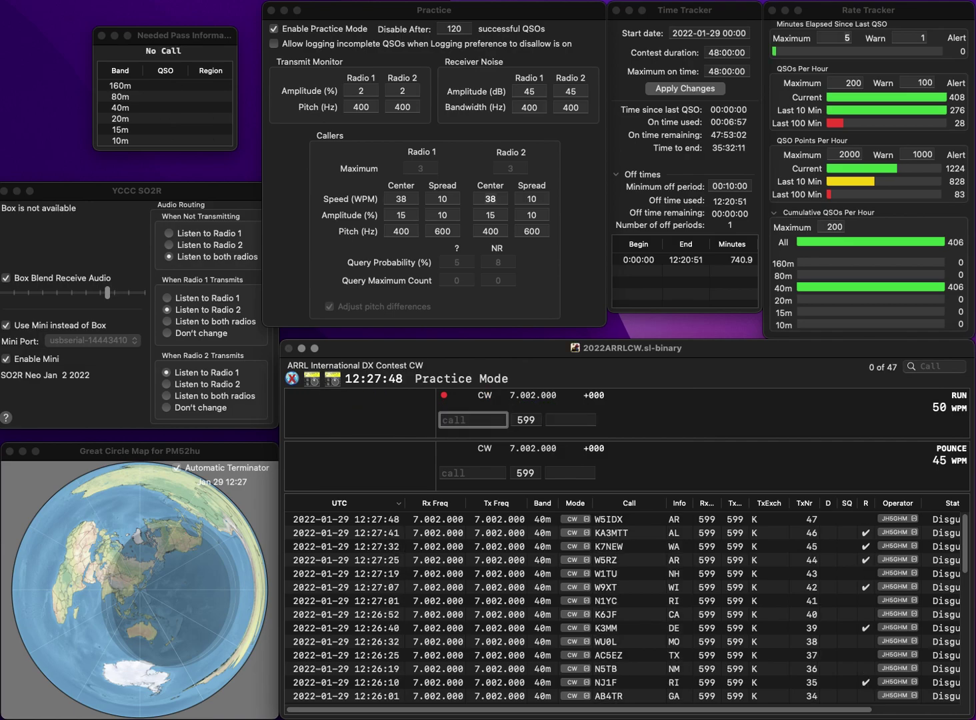
Step: Log a run contact with KF9U using the received exchange IN
text(KF9U)
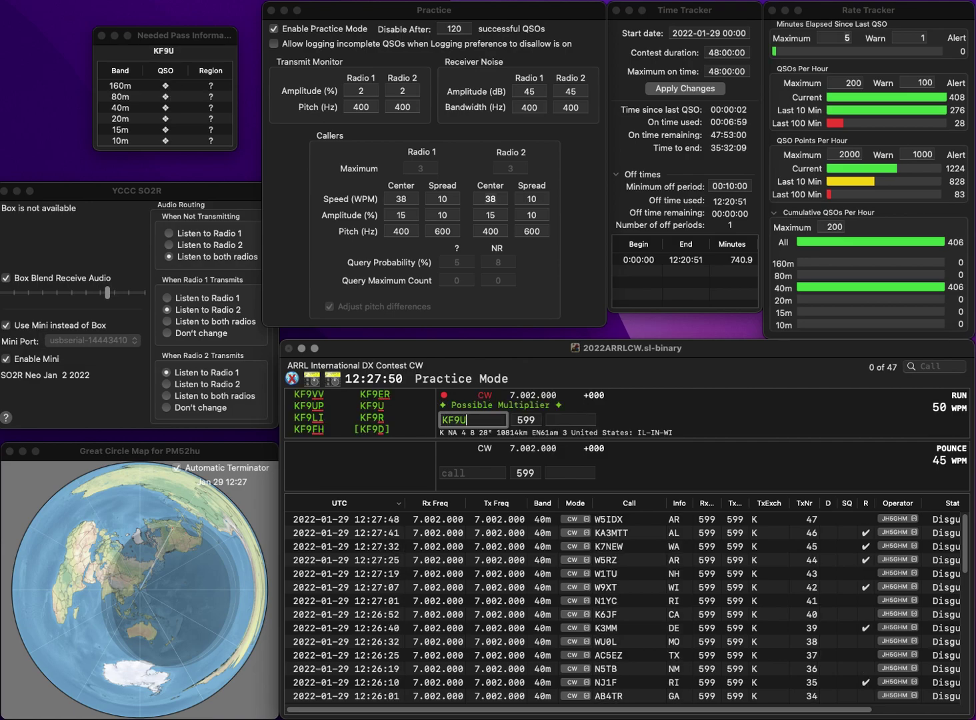
key(Return)
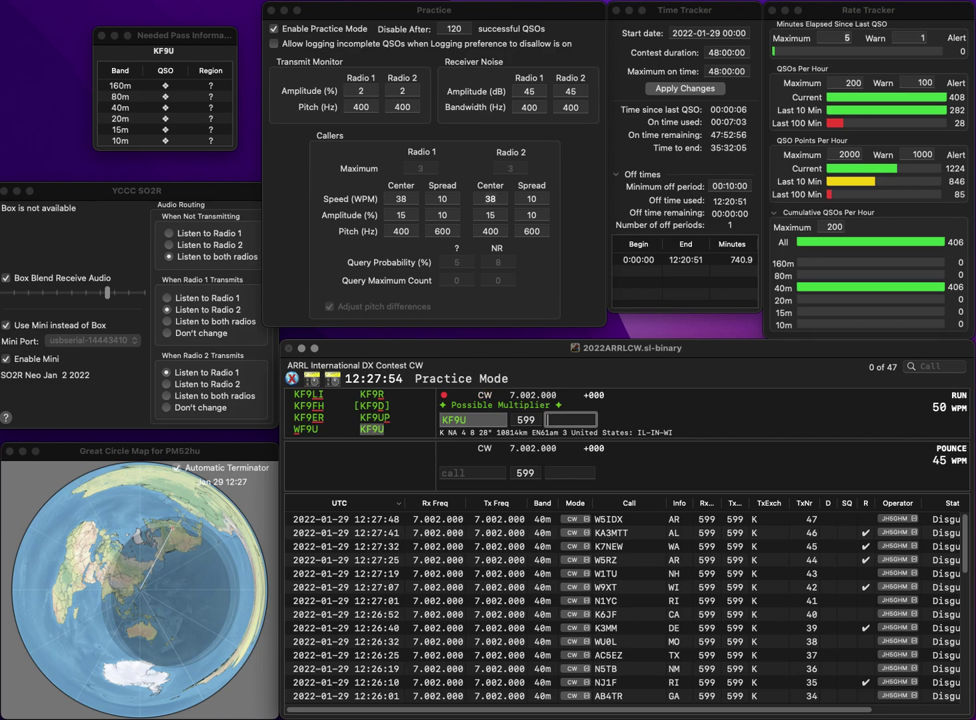
text(IN)
key(Return)
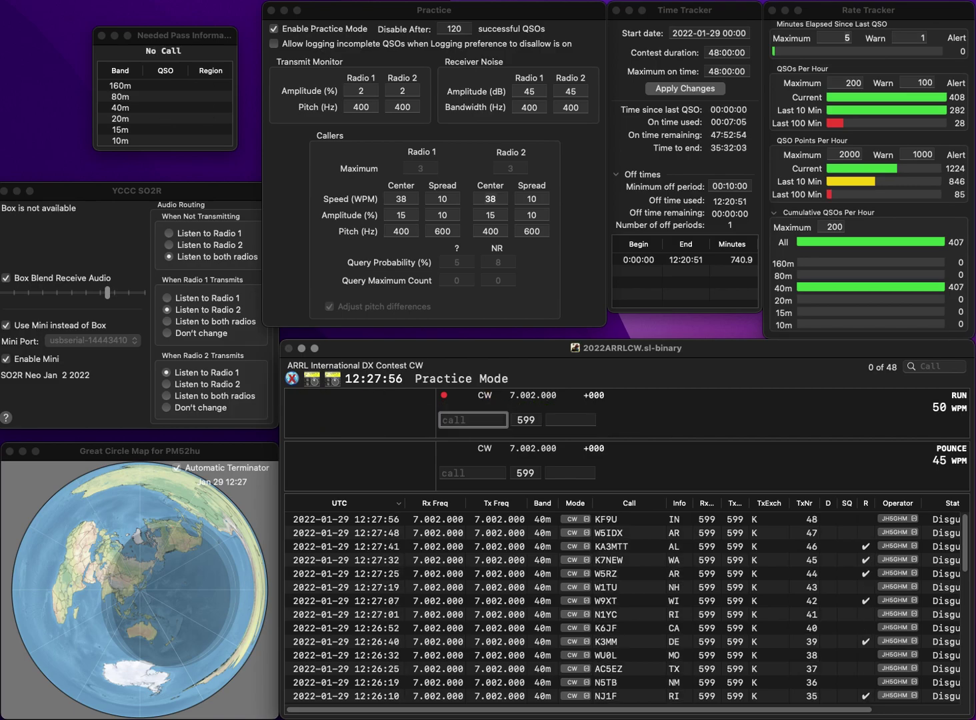
text(W8SGH)
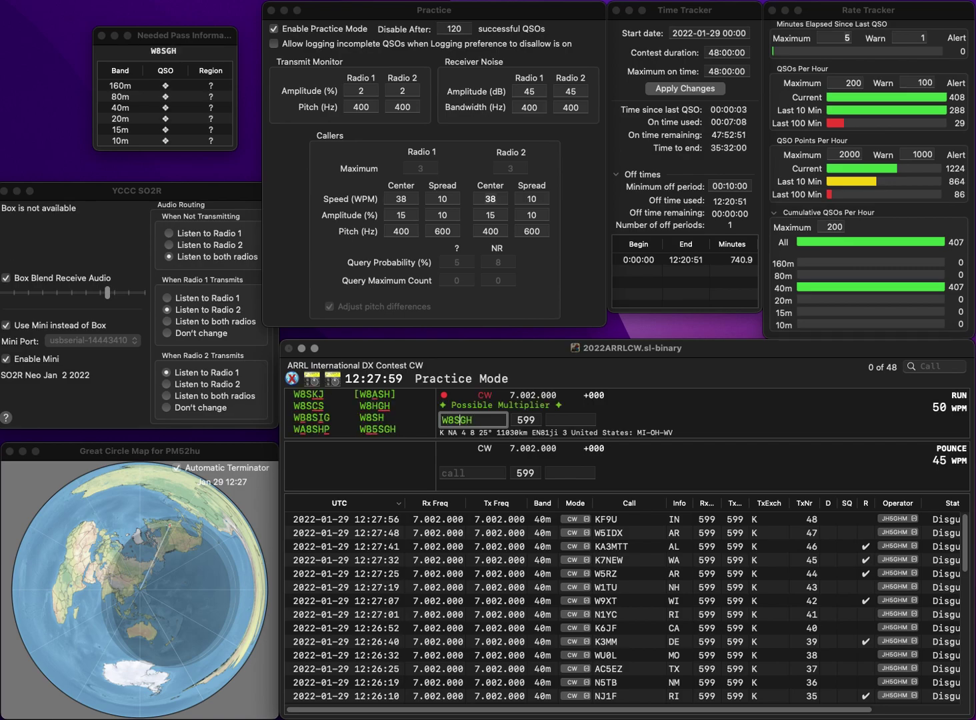
key(BackSpace)
text(HGH)
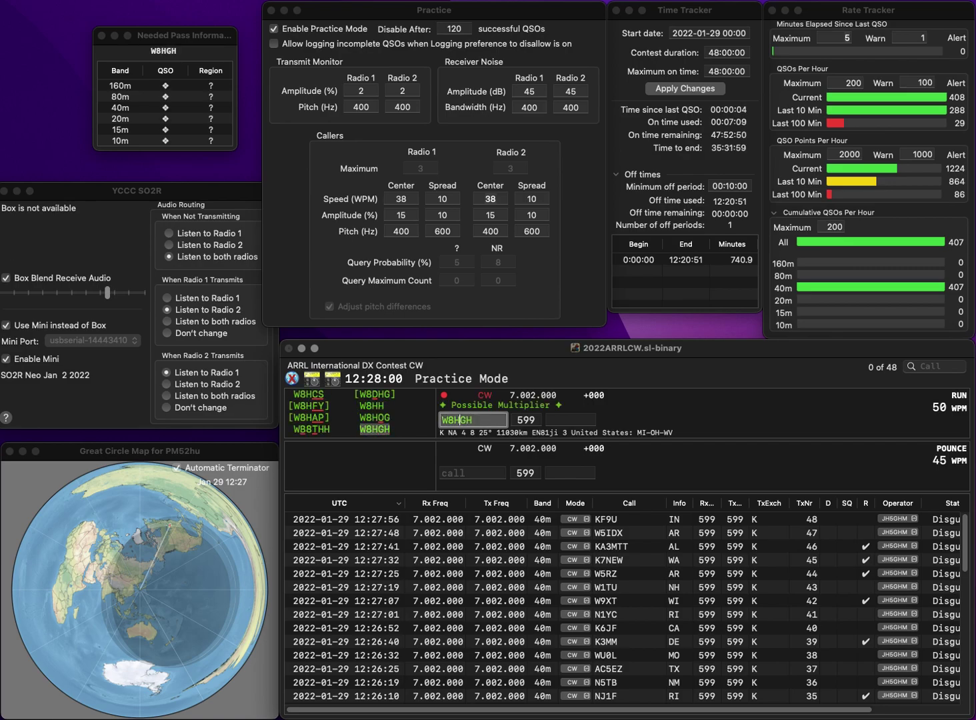
key(Return)
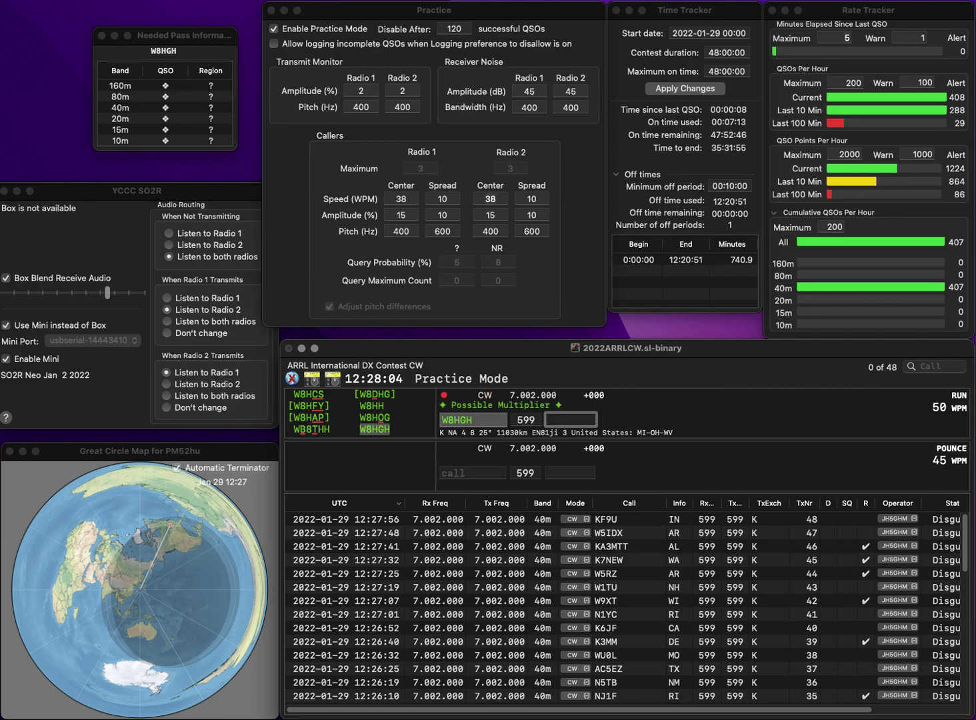
text(MI)
key(Return)
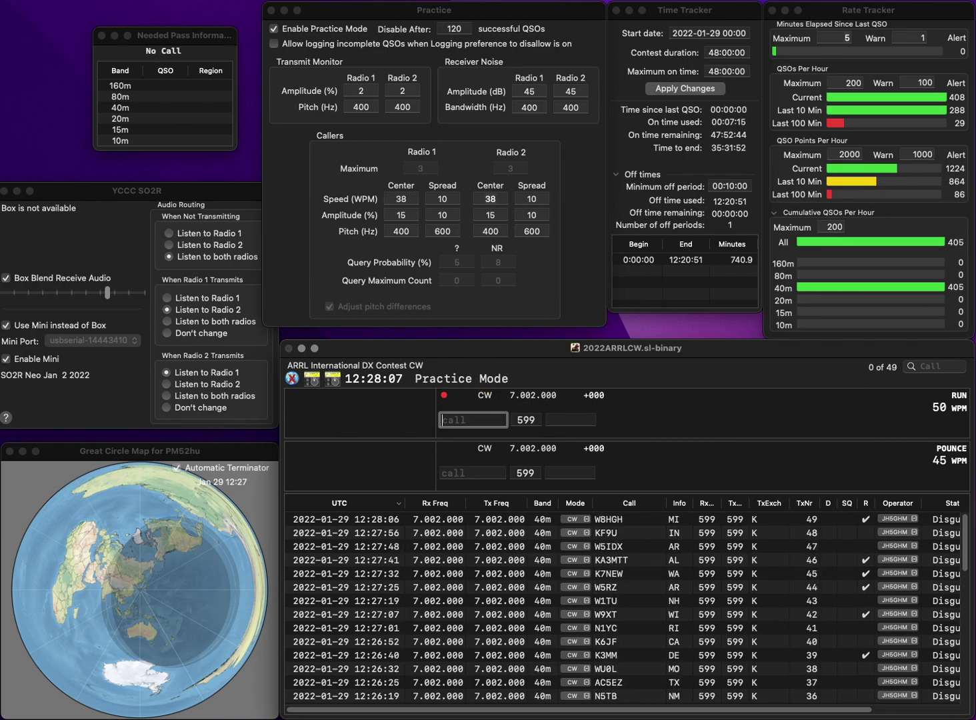
text(N1TVL)
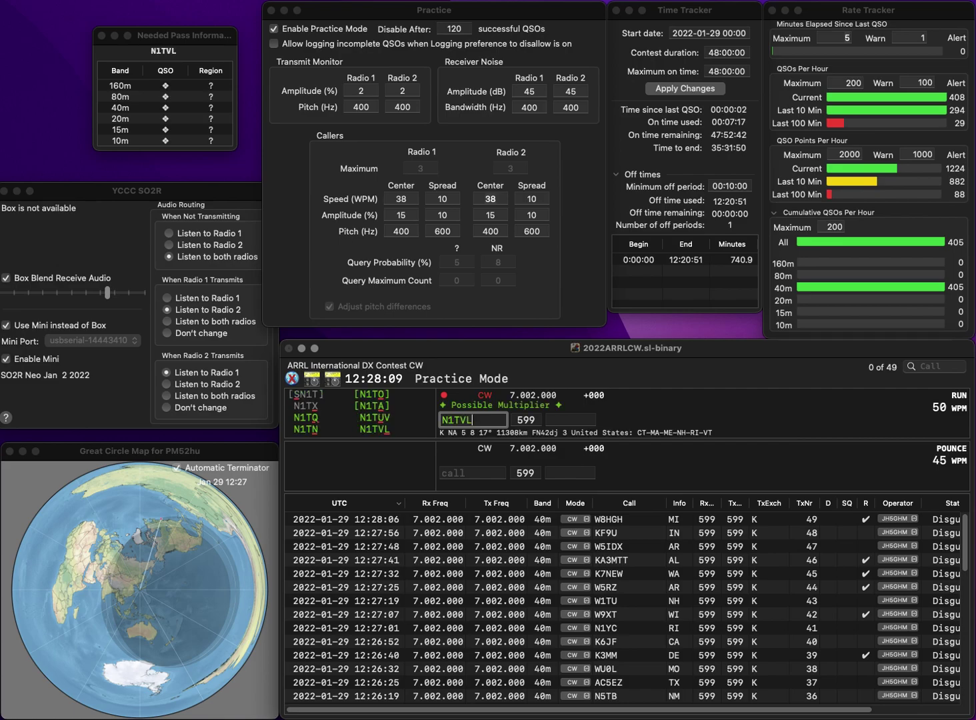
key(Return)
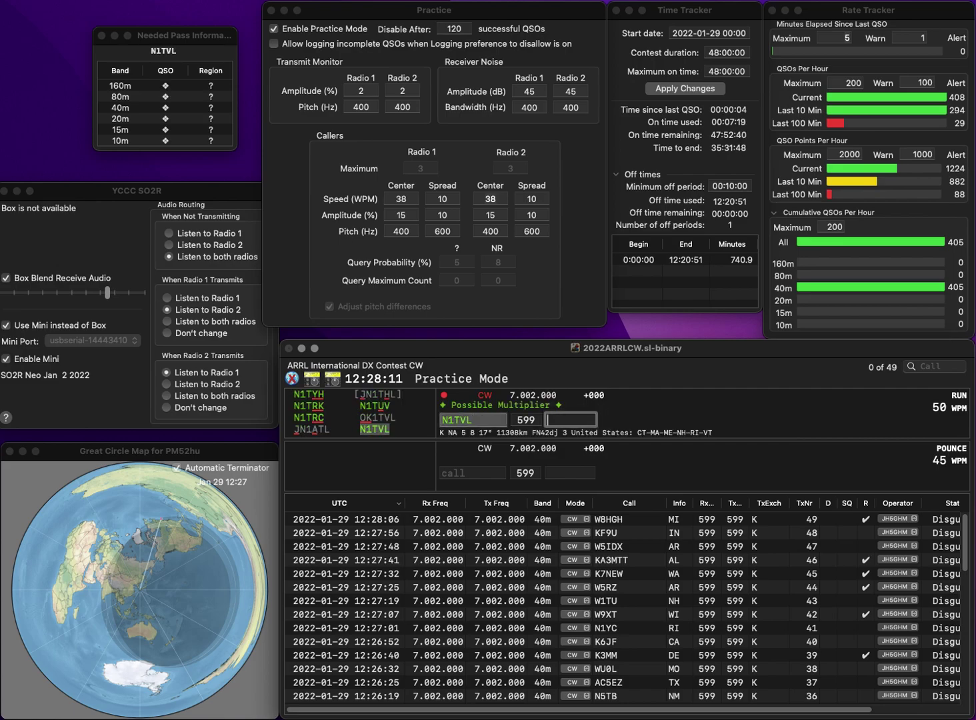
text(MA)
key(Return)
text(N4LAZ)
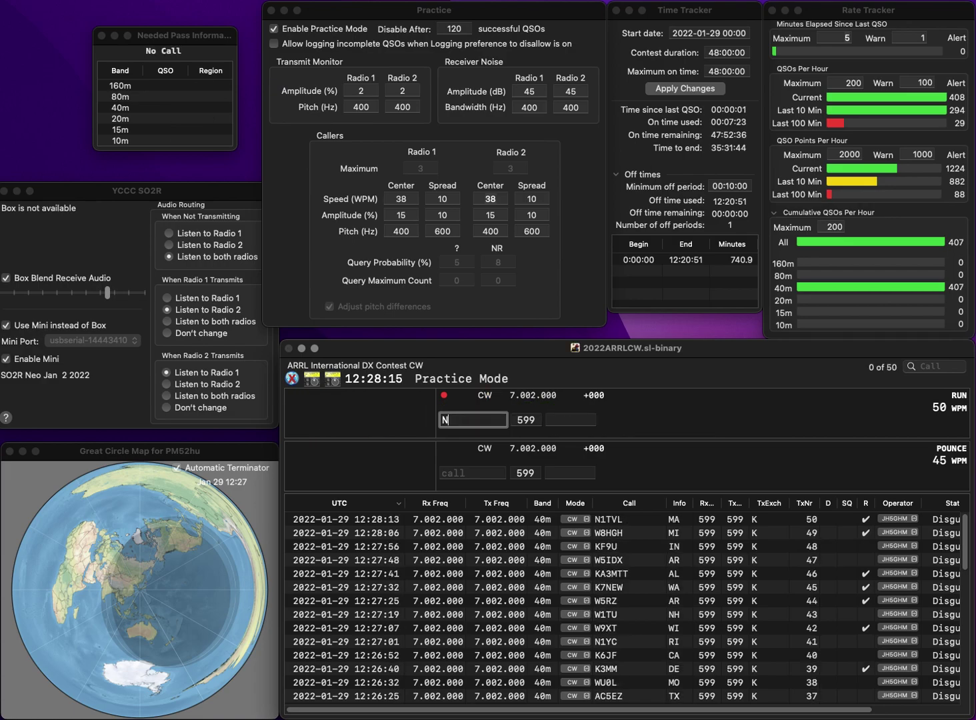
key(Return)
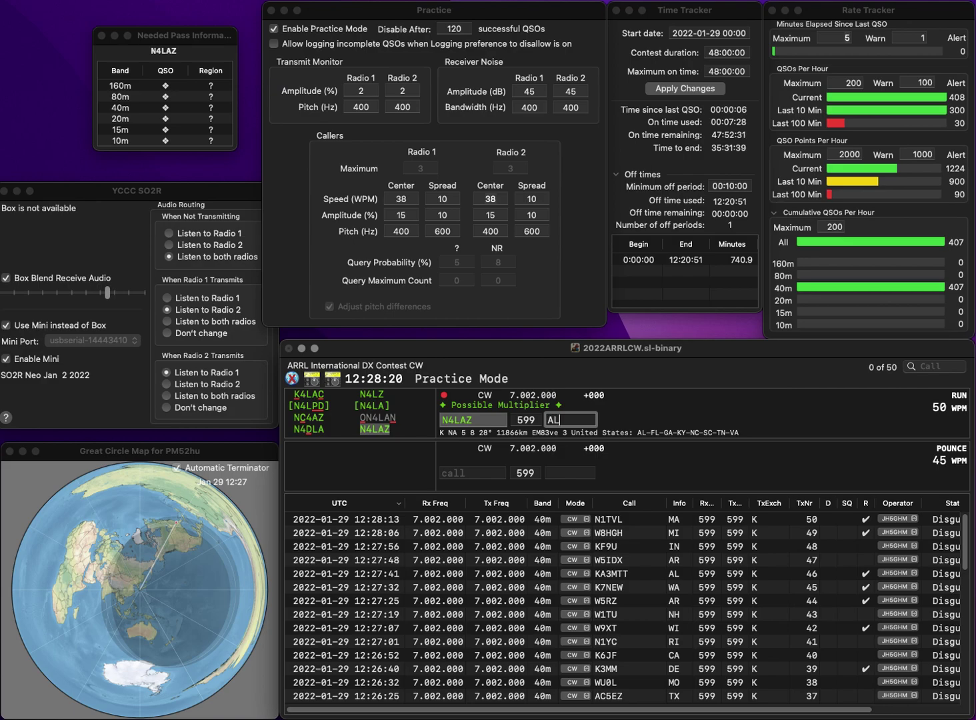
key(Return)
text(KE4D)
key(space)
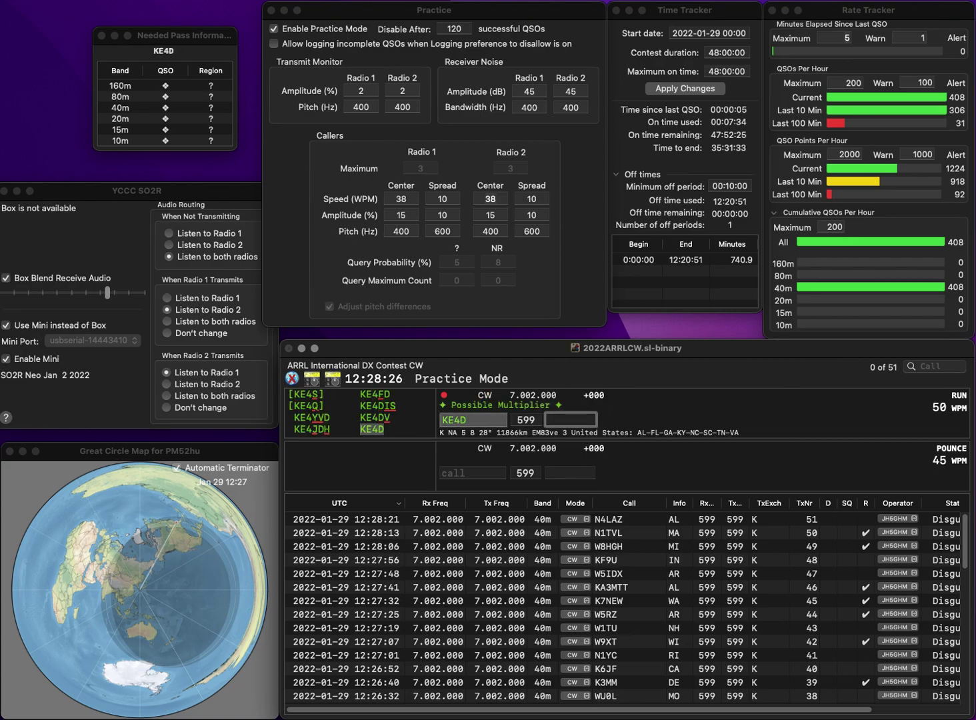
text(NC)
key(Return)
Step: Log a run contact with N3CW using the received exchange VA
text(N3CW)
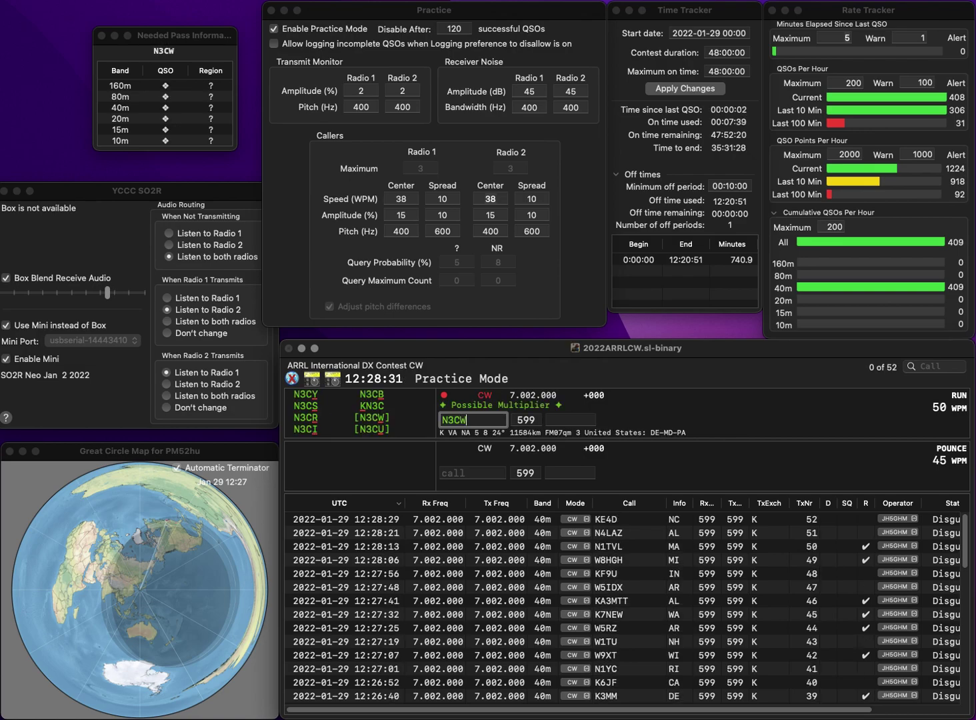
key(space)
text(VA)
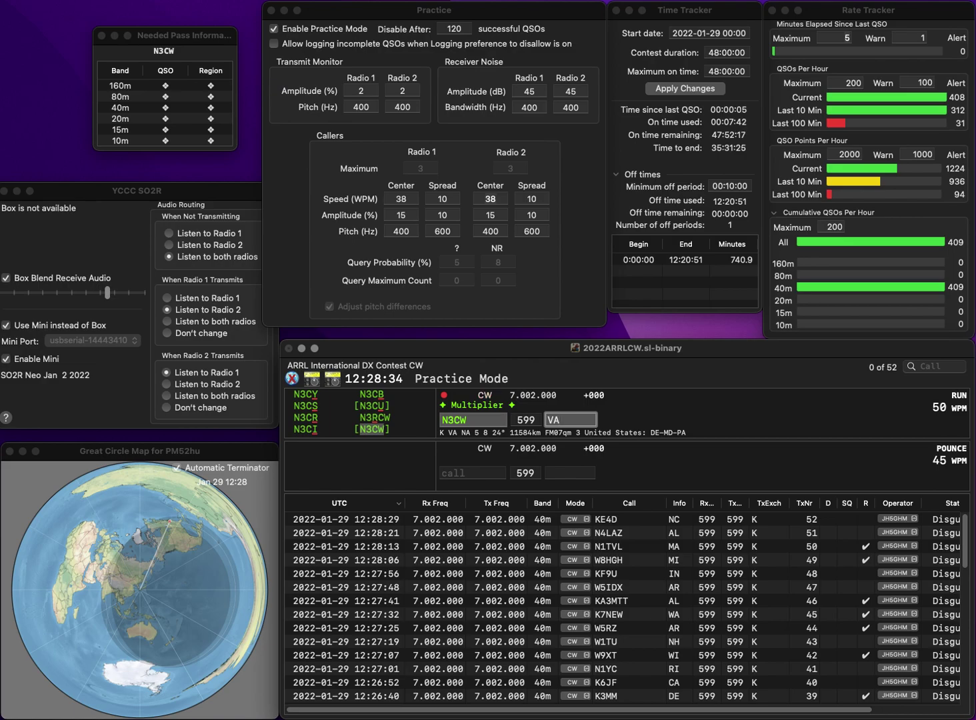
key(Return)
text(K0TJT)
key(space)
text(MO)
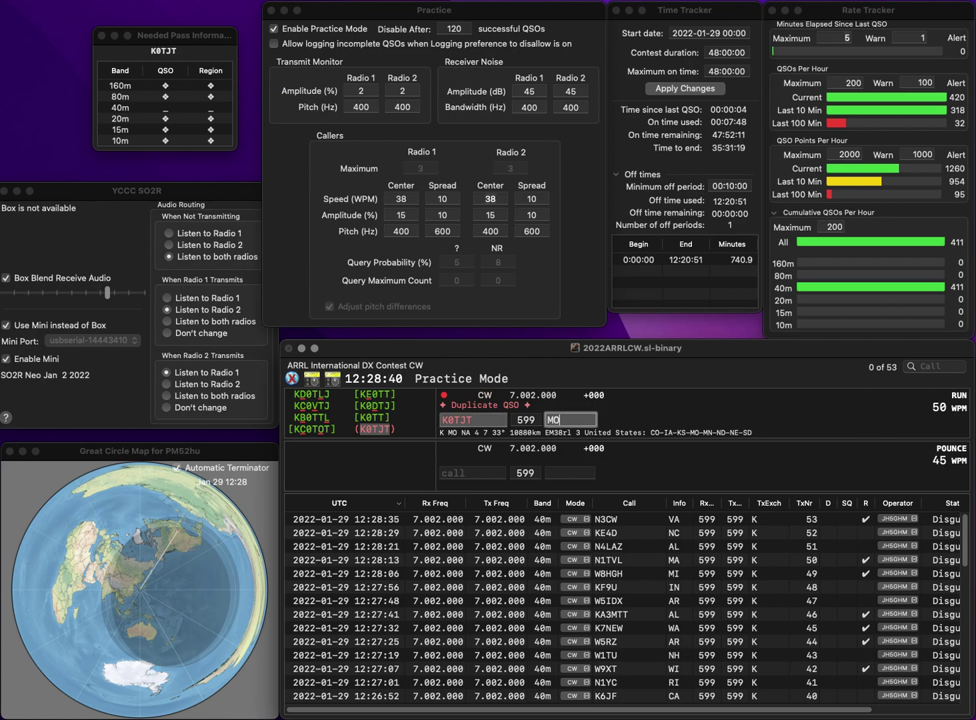
key(Return)
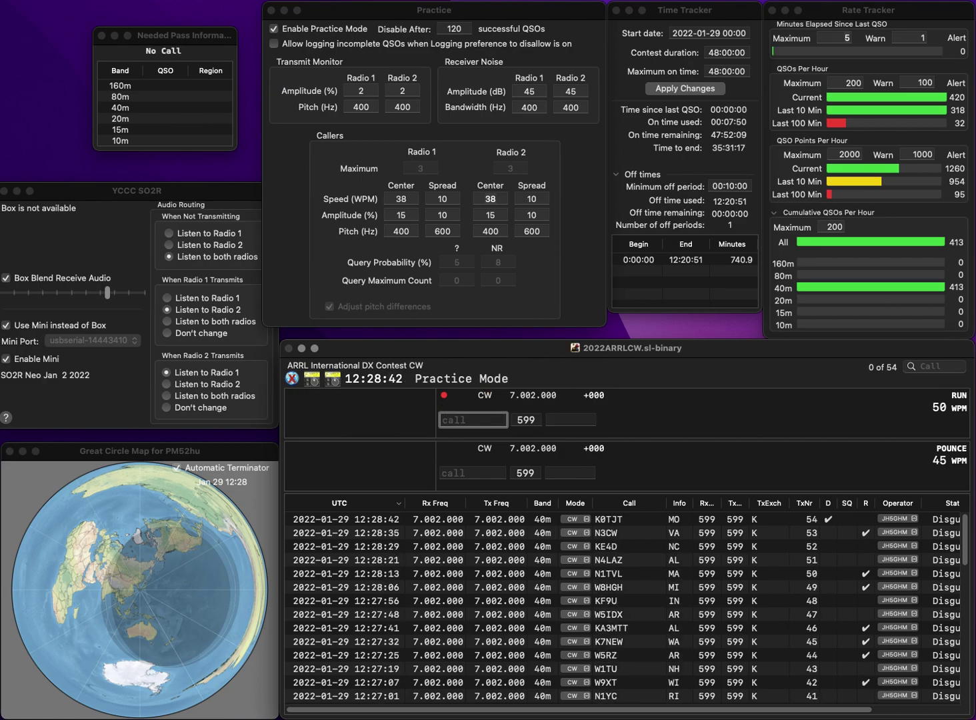
text(N9DR)
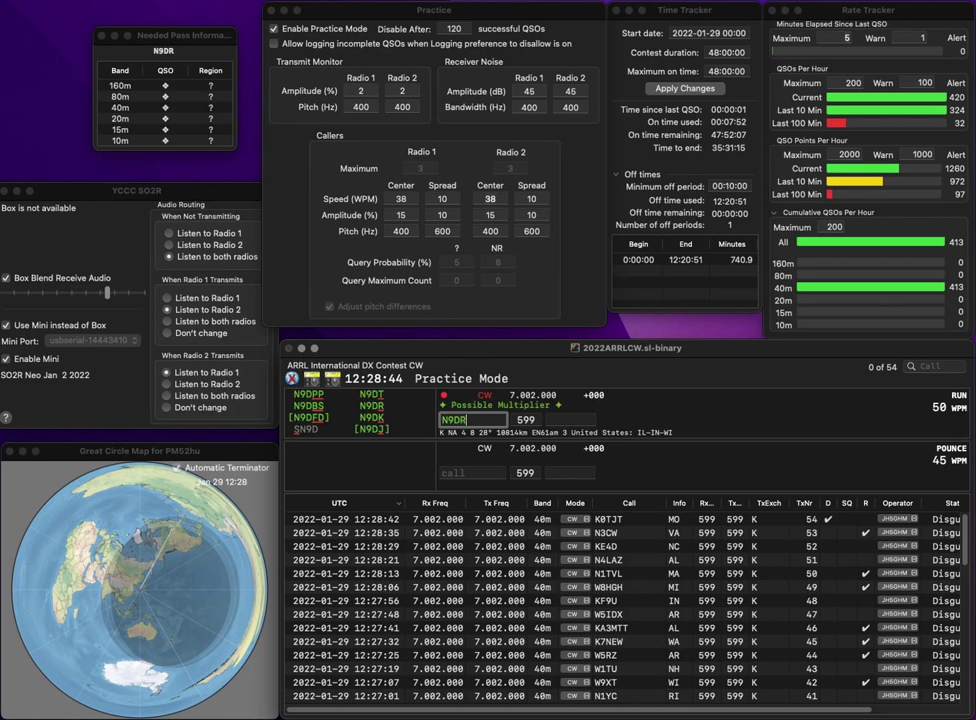
key(Return)
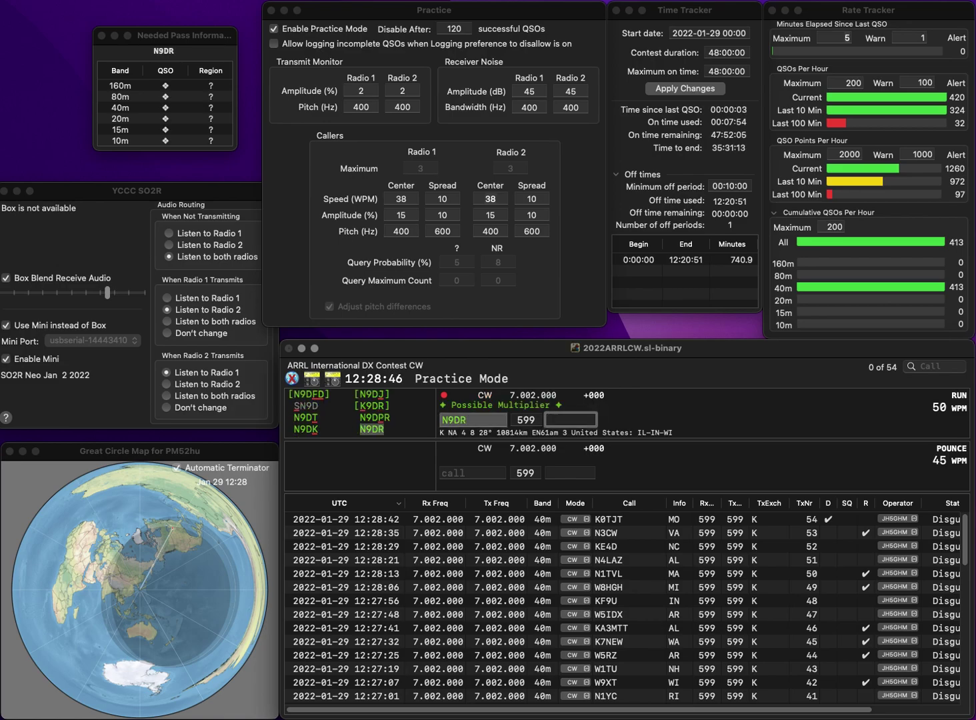
text(IN)
key(Return)
text(N)
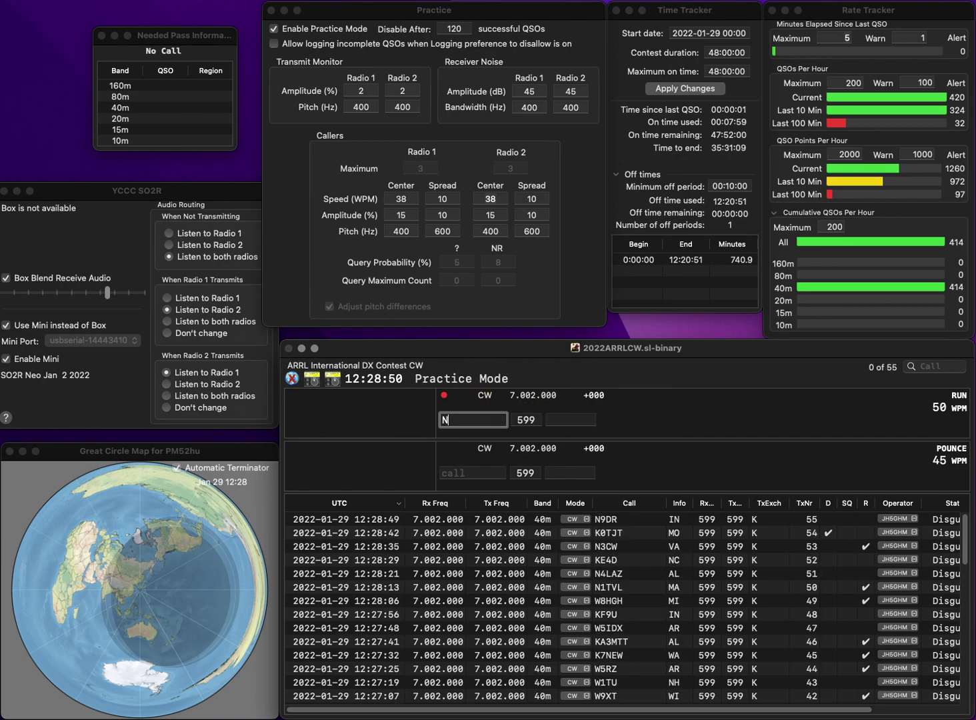
text(0EZ)
key(Return)
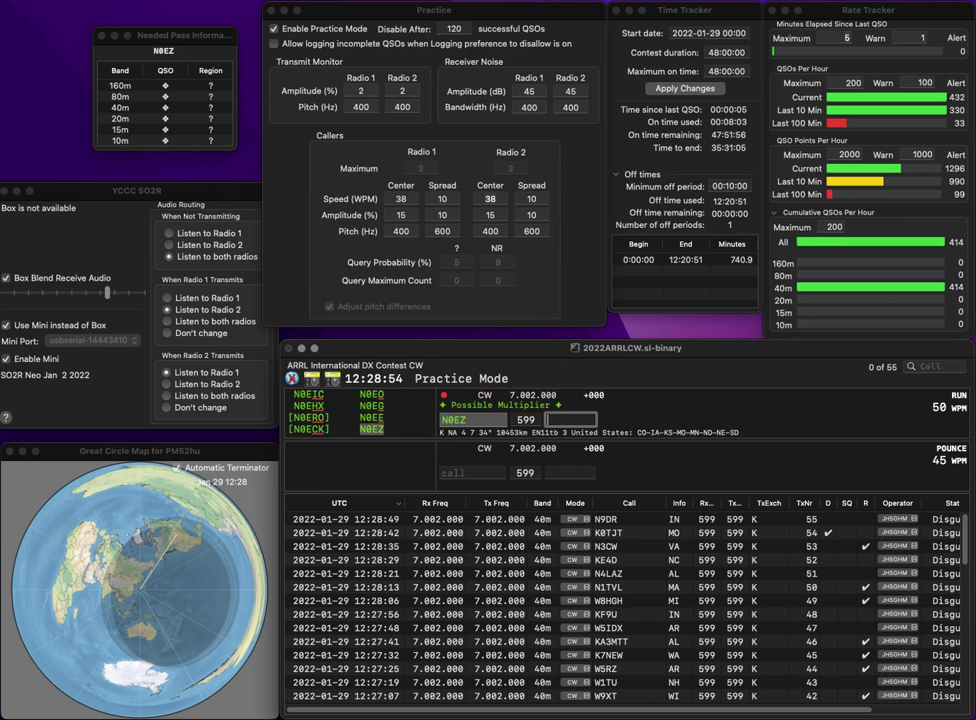
text(ND)
key(Return)
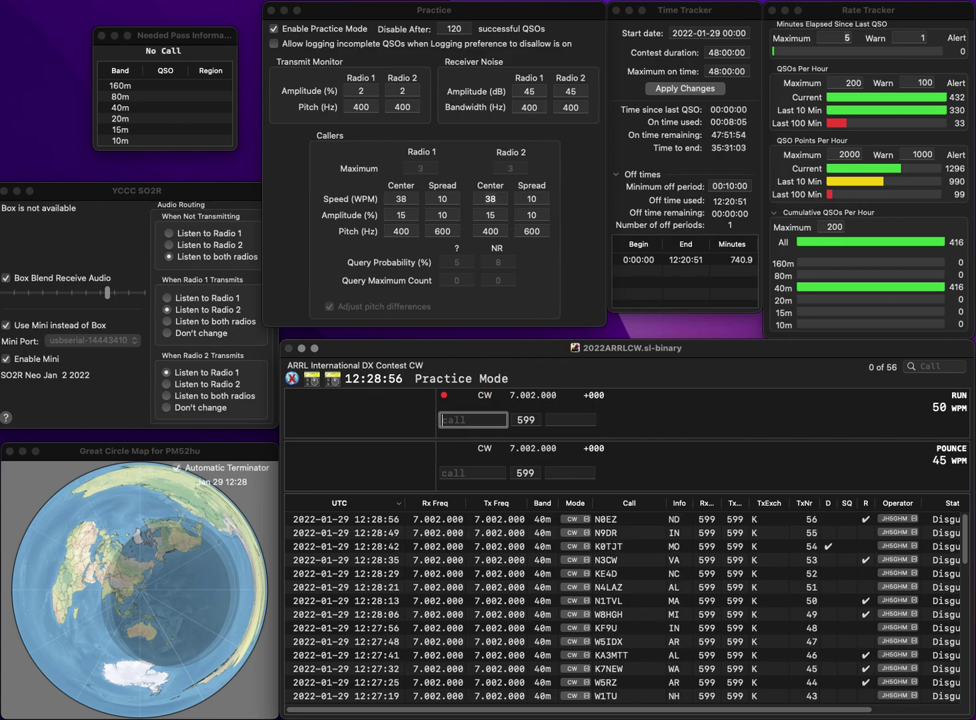
text(K6LPO)
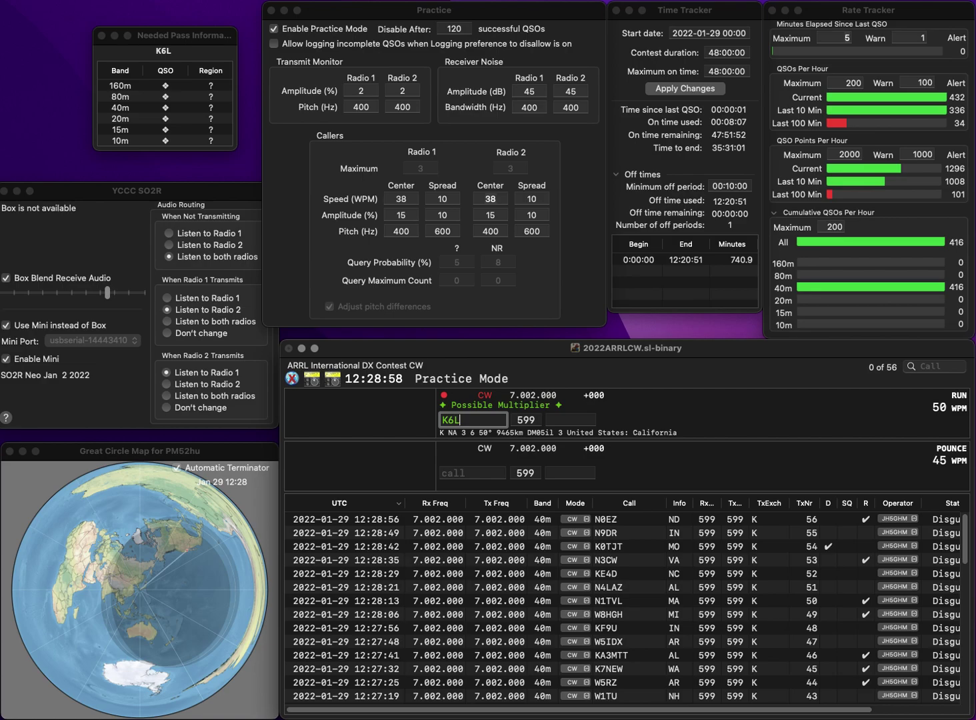
key(space)
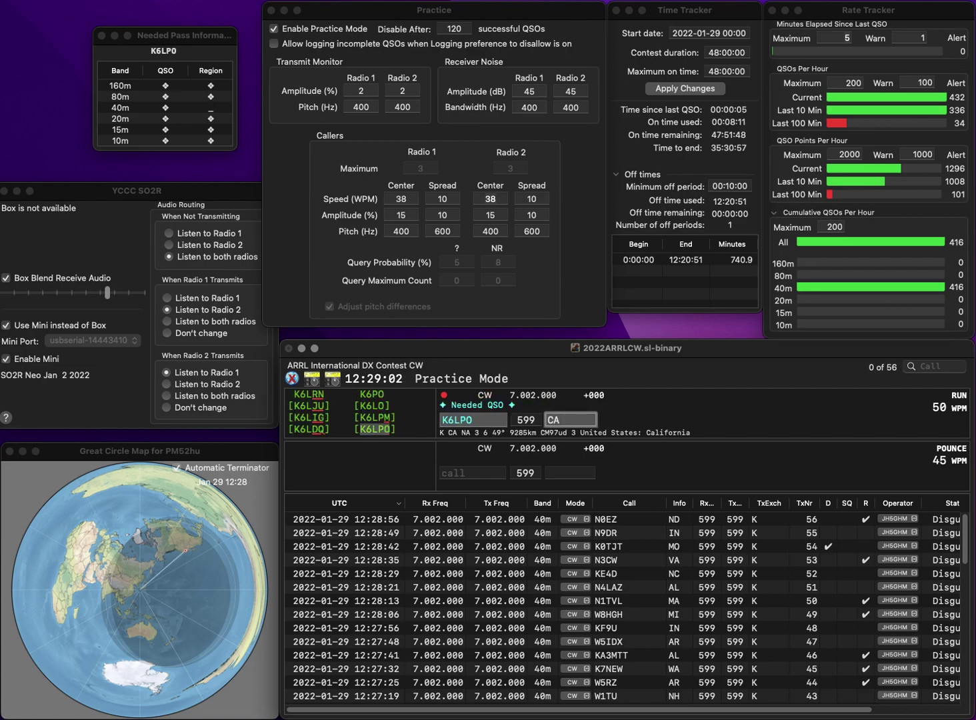
key(Return)
text(N)
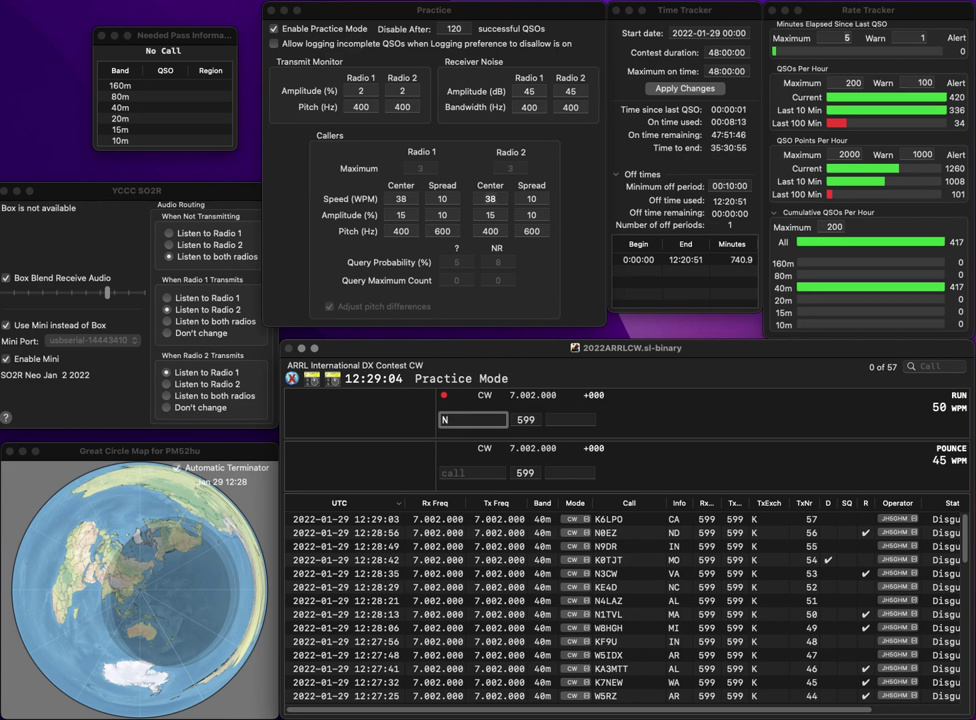
text(9ITO)
key(space)
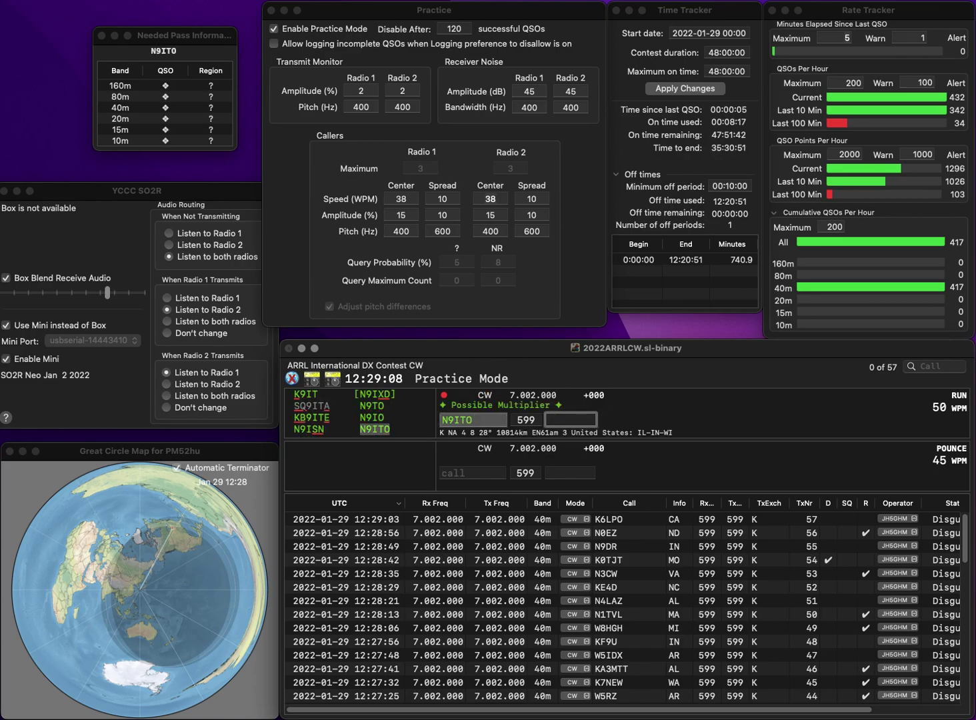
key(Return)
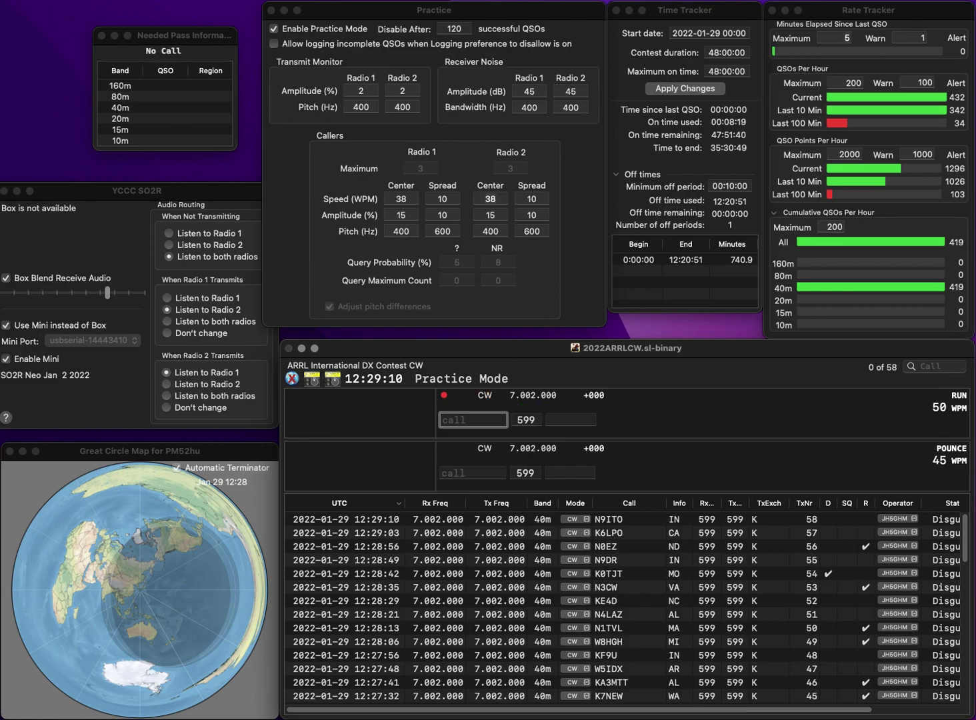
text(WB4)
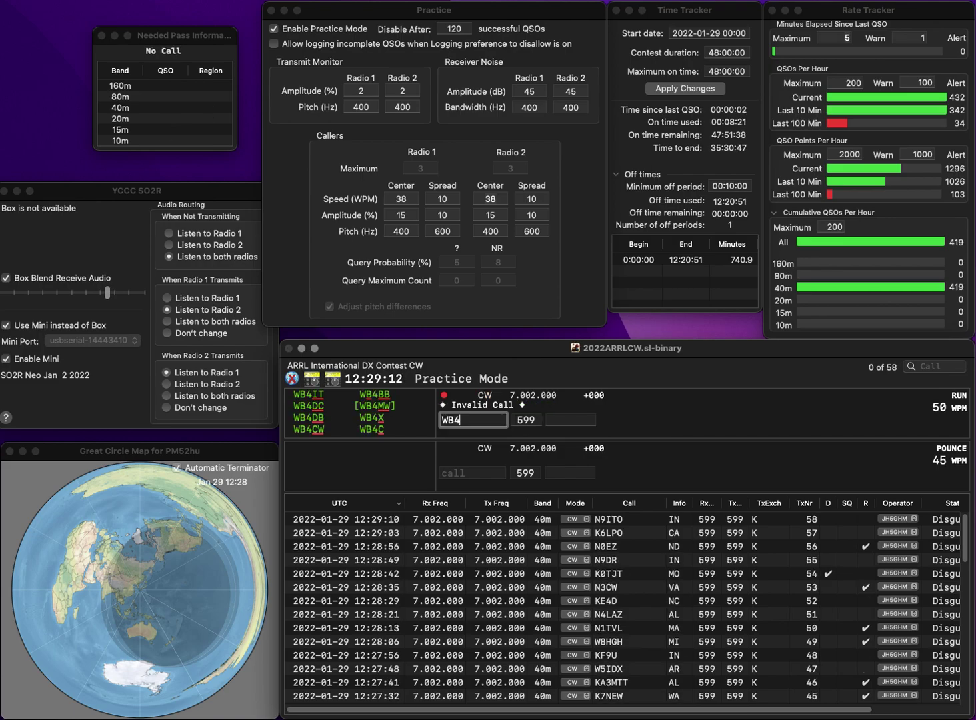
text(CW)
key(Return)
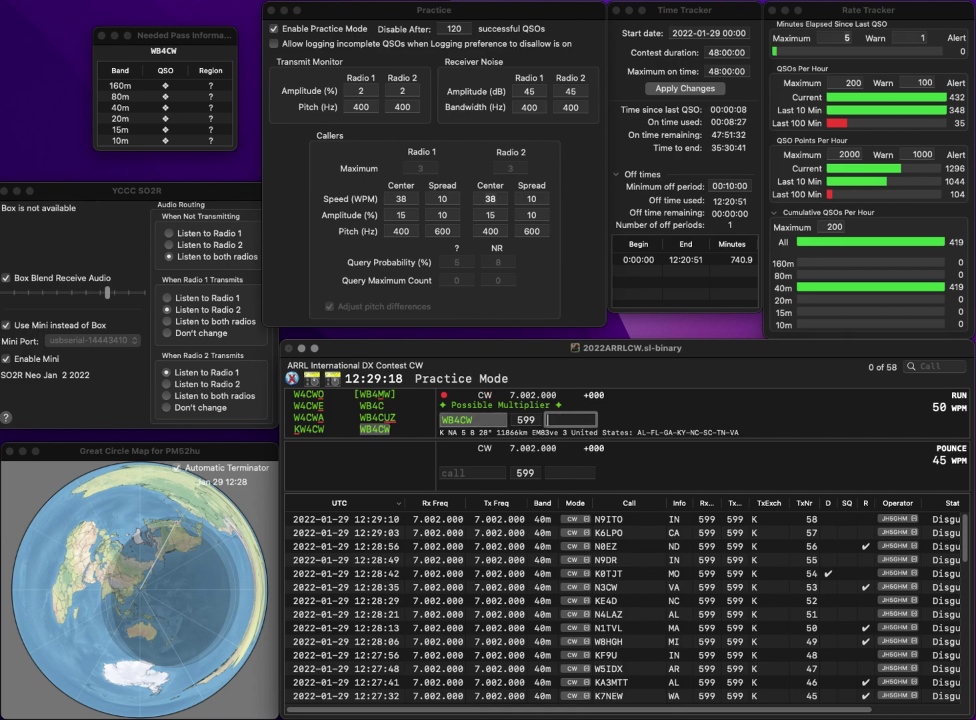
text(A)
key(Return)
Step: Log a run contact with WN8Y/4 using the received exchange SC
text(WN8YX)
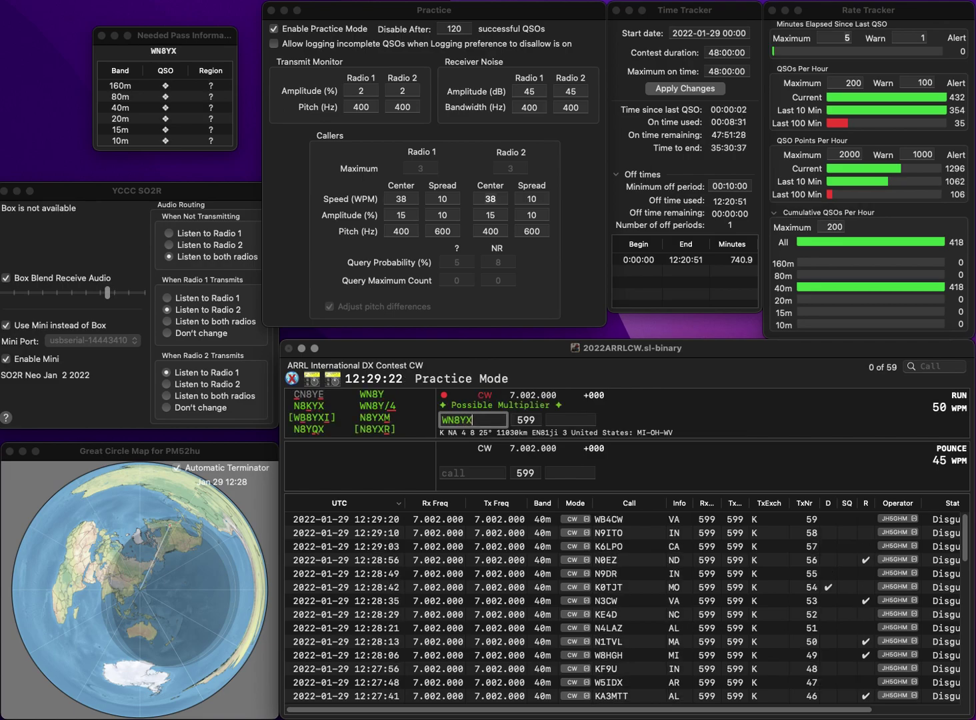
key(BackSpace)
text(/4)
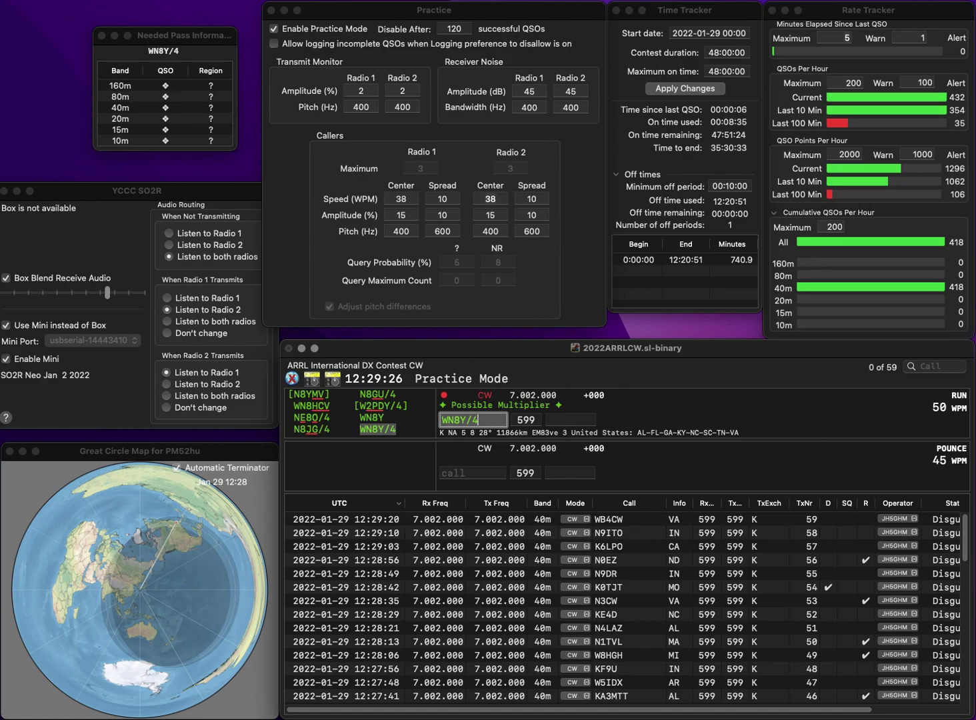
click(571, 419)
text(SC)
key(Return)
text(N)
key(BackSpace)
text(KJ)
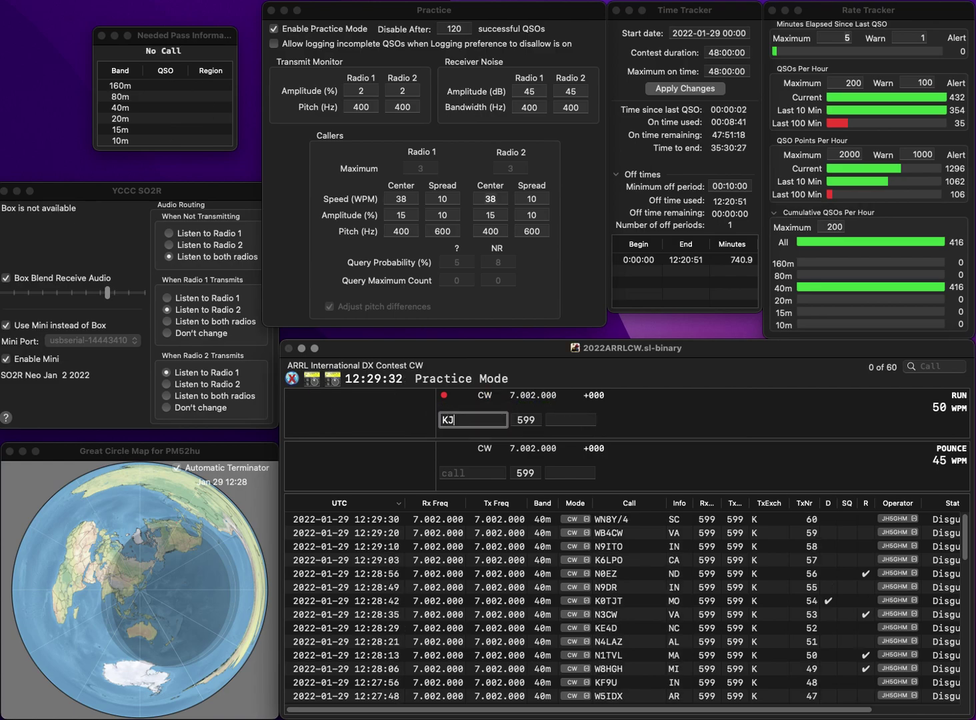
text(4)
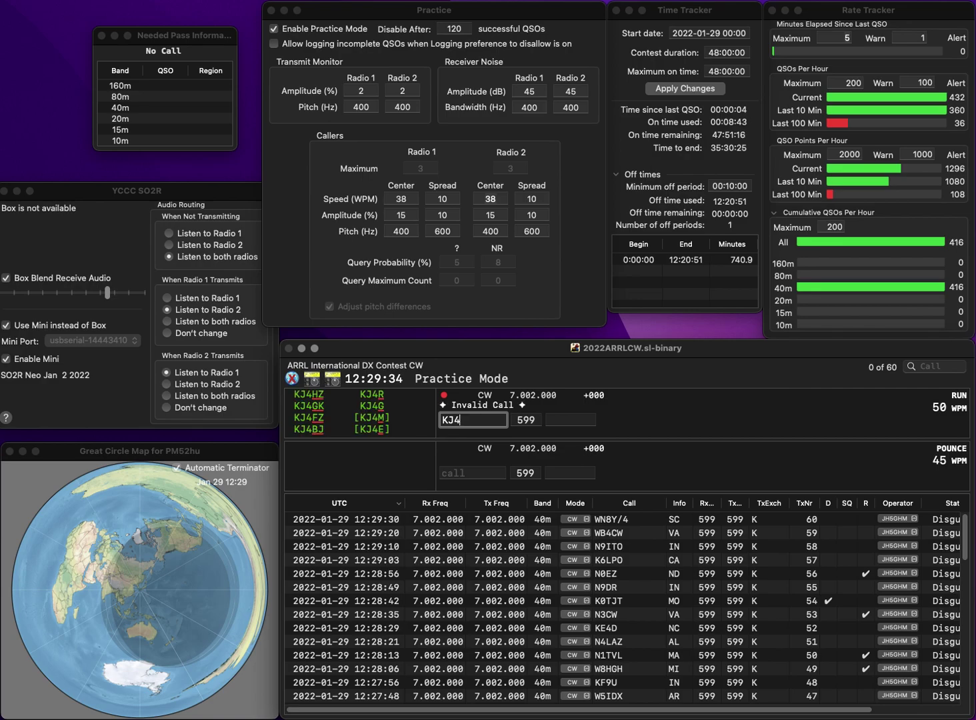
text(IWZ)
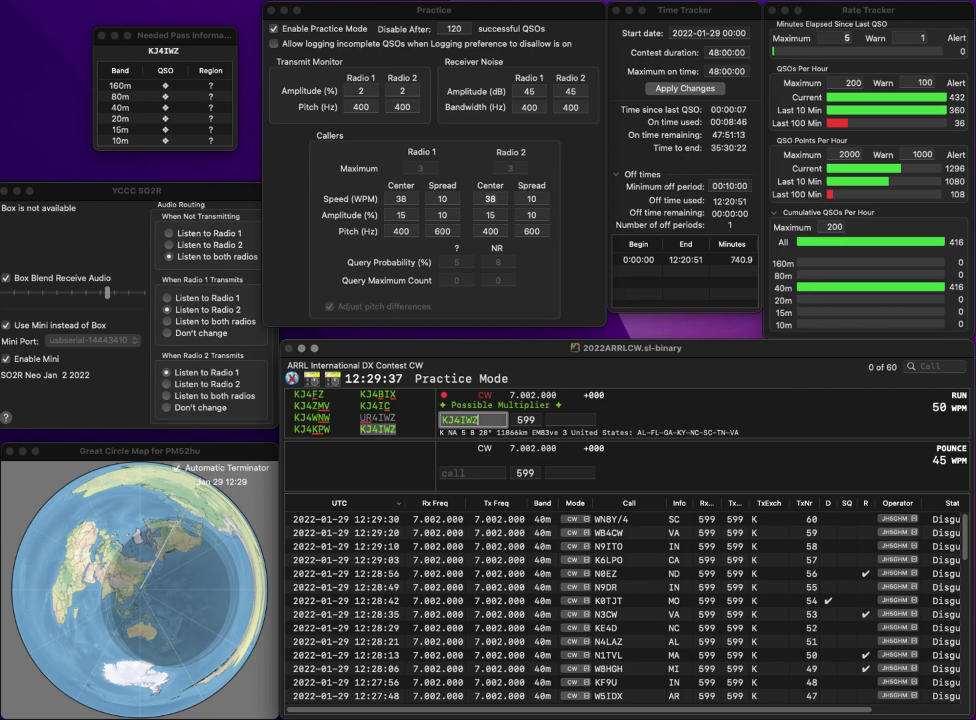
key(Tab)
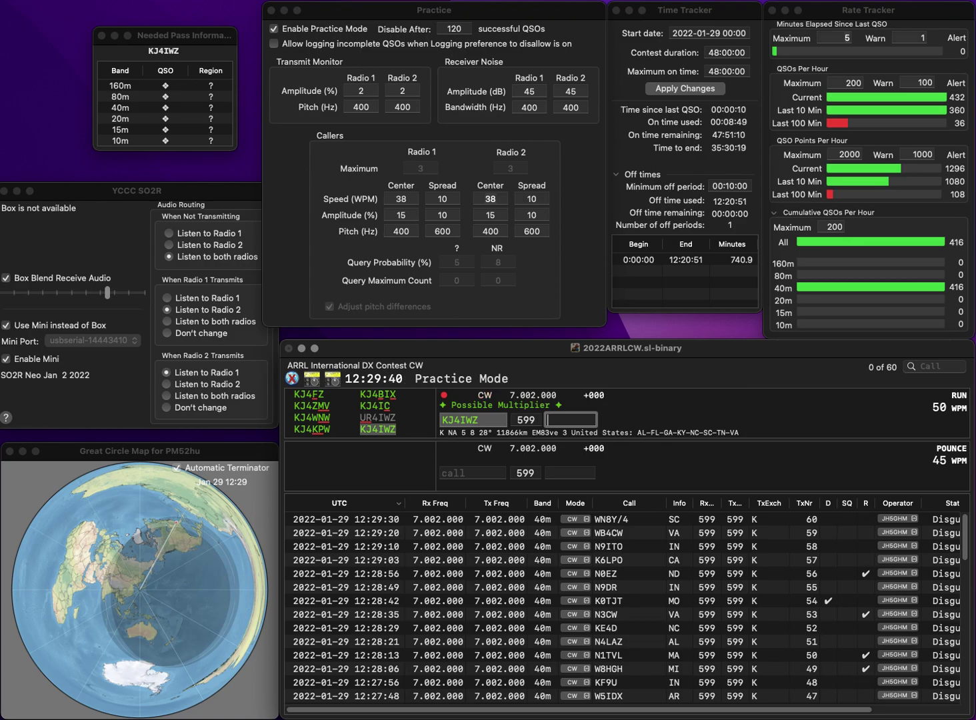
text(A)
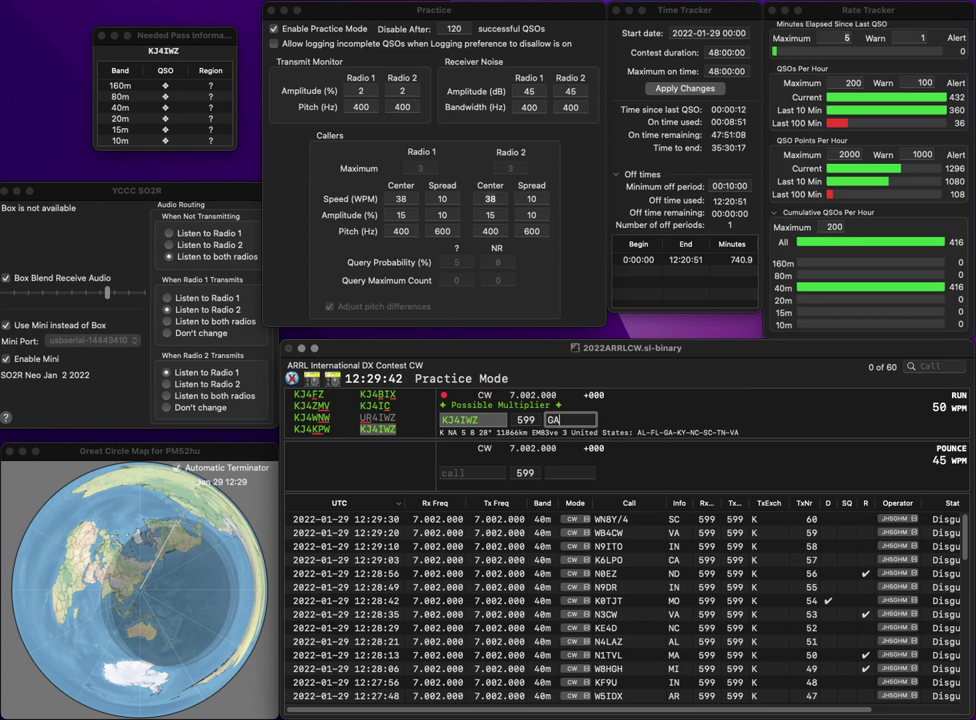
key(Return)
Step: Log a run contact with K1LOL using the received exchange RI
text(K1LOL)
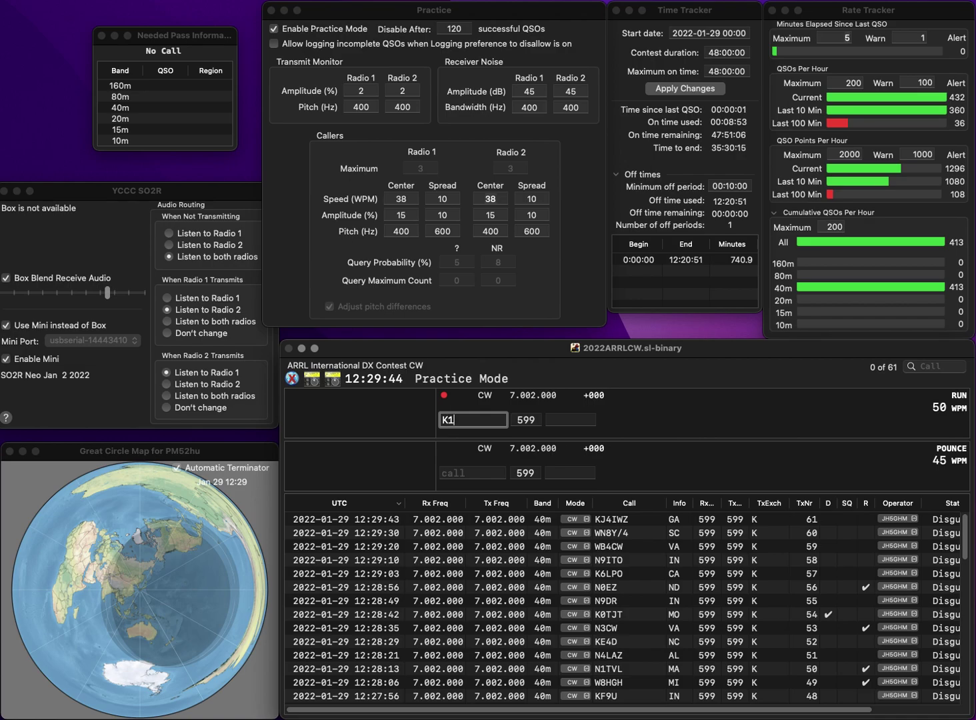
key(space)
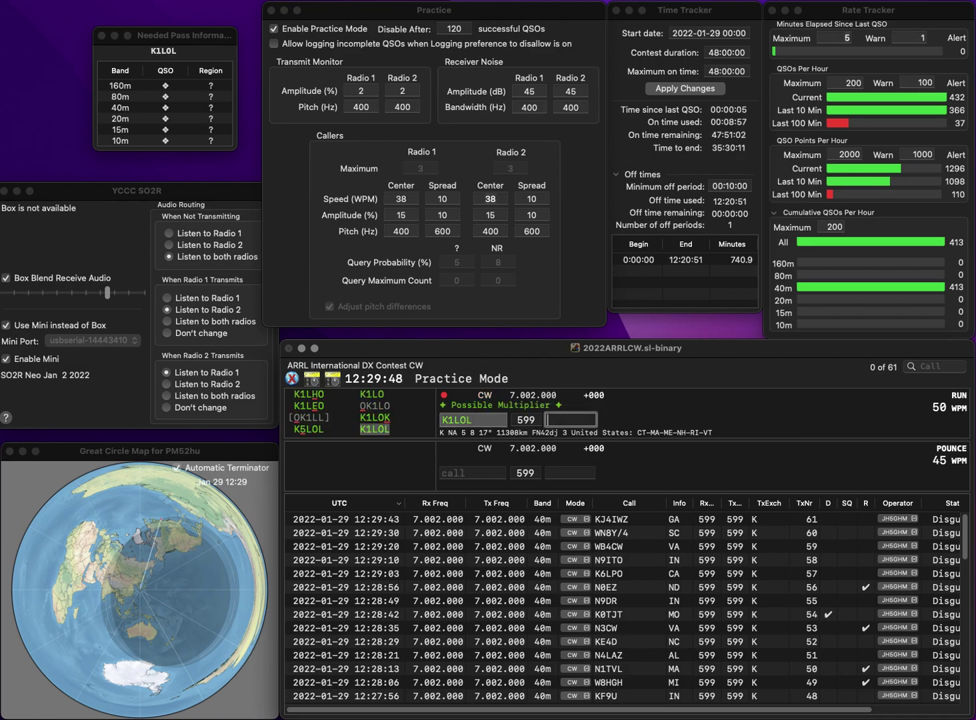
text(RI)
key(Return)
text(VE9MM)
key(Tab)
text(NB)
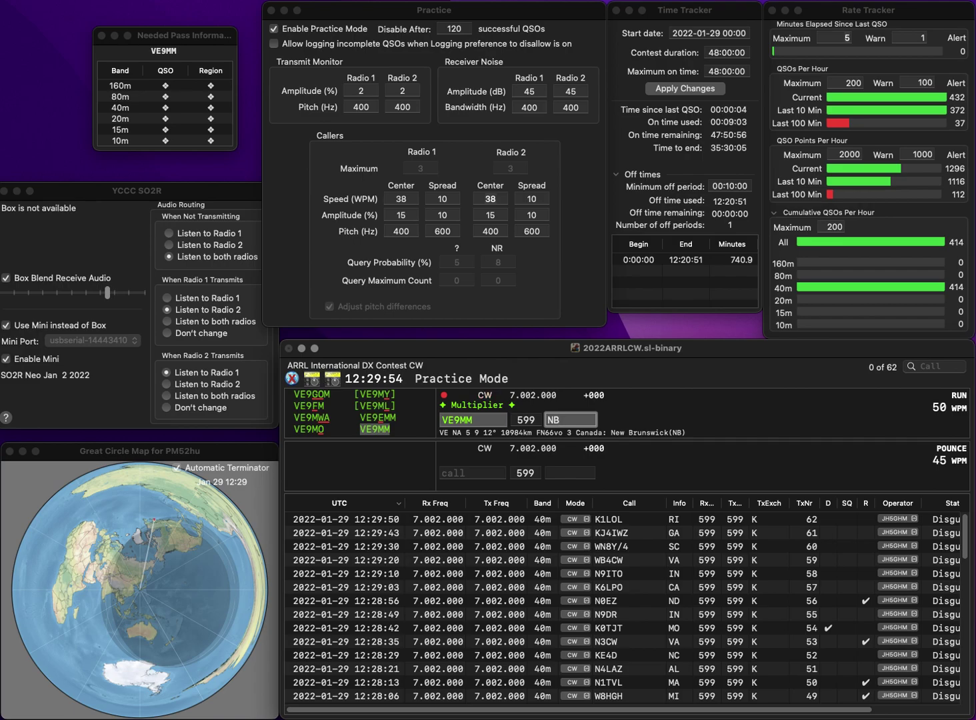
key(Return)
Step: Log a run contact with WN2E using the received exchange NJ
text(WN3)
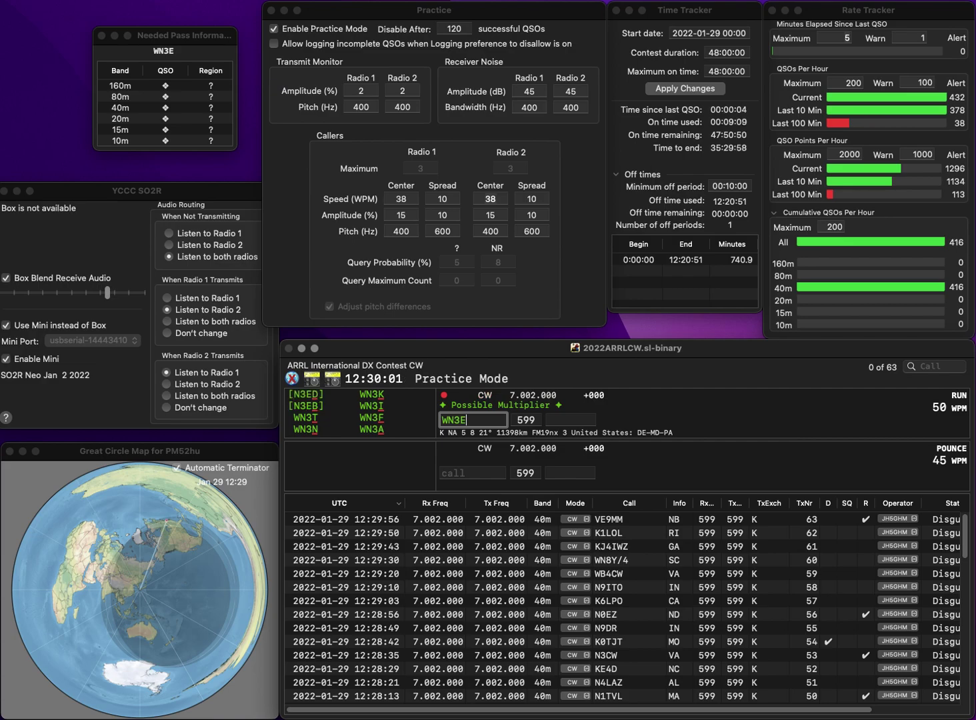
key(BackSpace)
text(2E)
key(space)
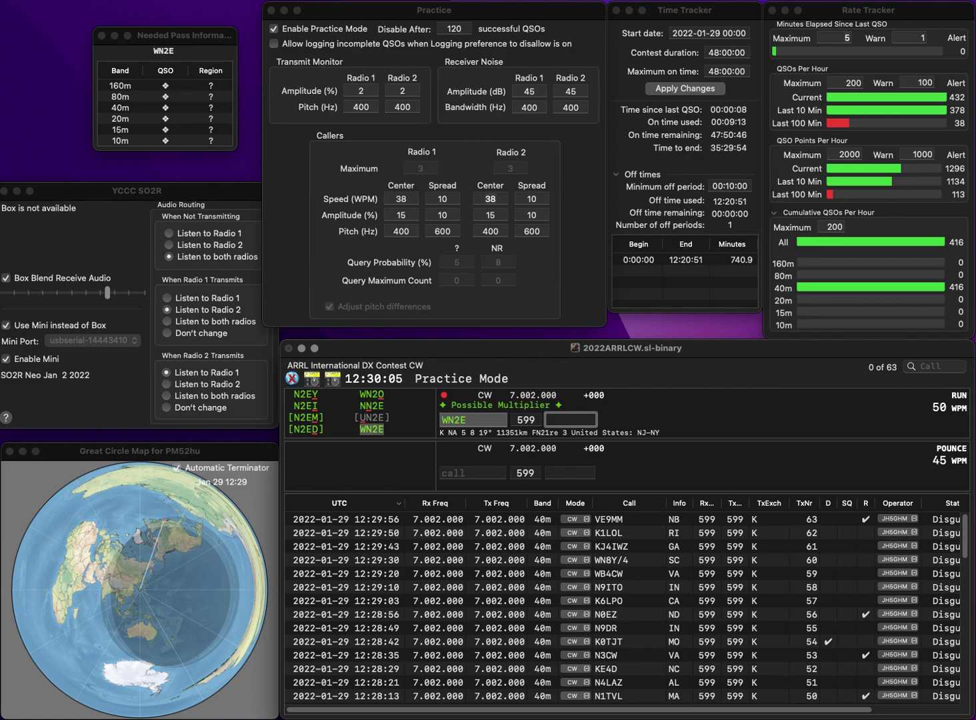
text(NJ)
key(Return)
text(W3TTT)
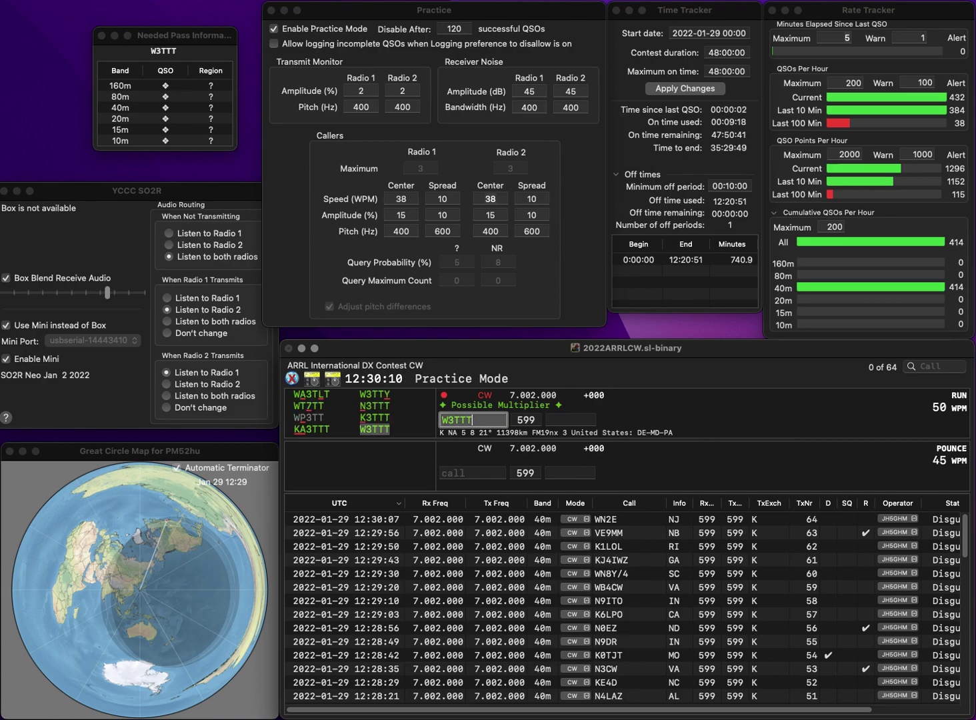
key(Return)
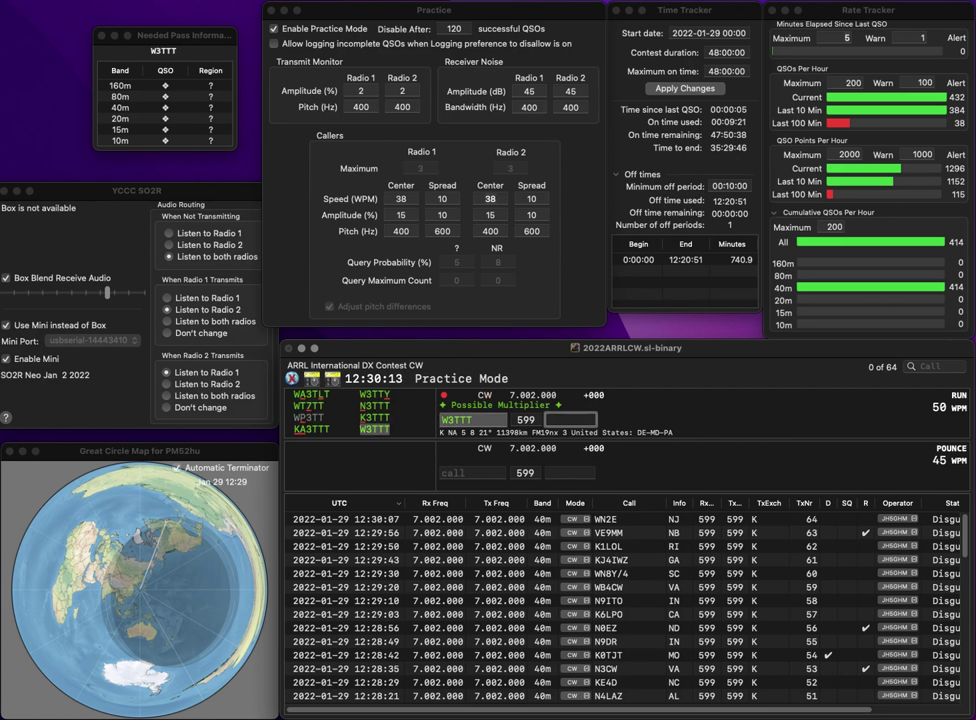
text(DE)
key(Return)
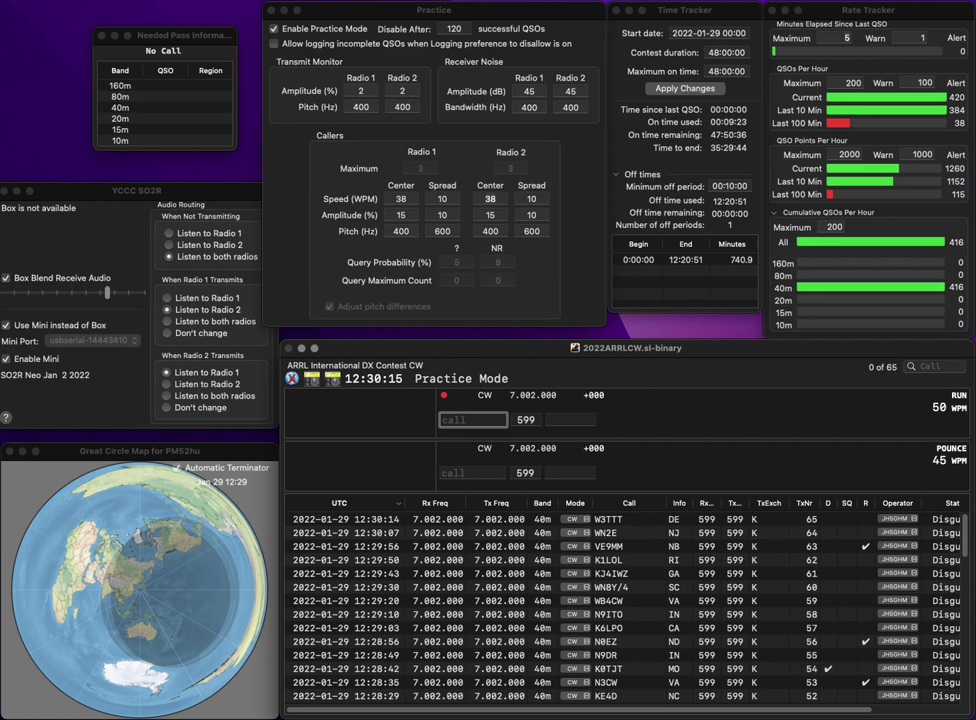
text(W4HVH)
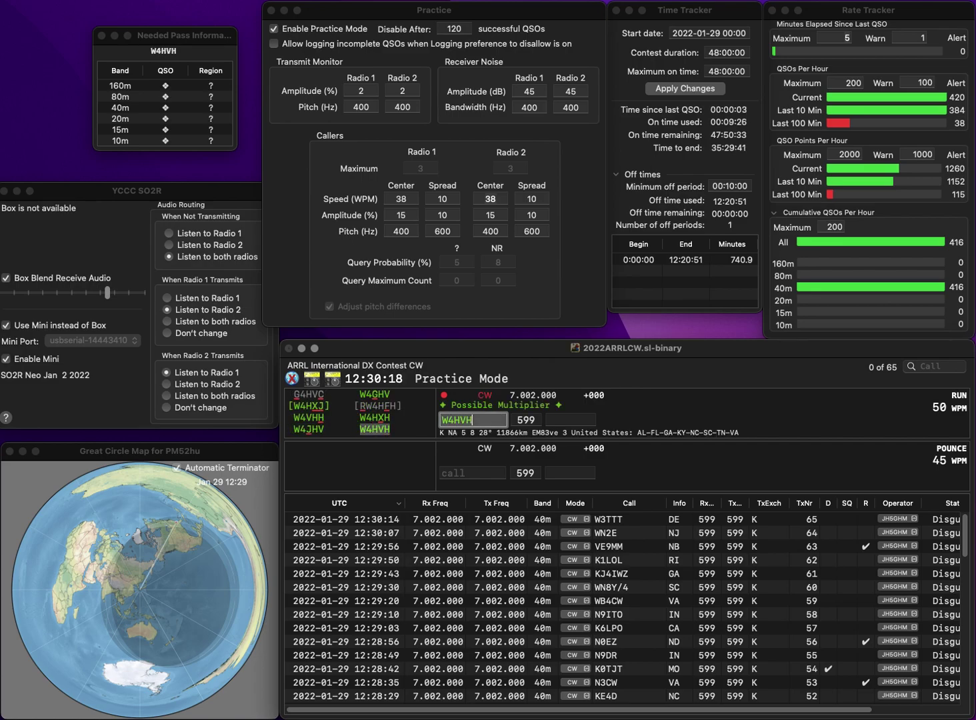
key(Return)
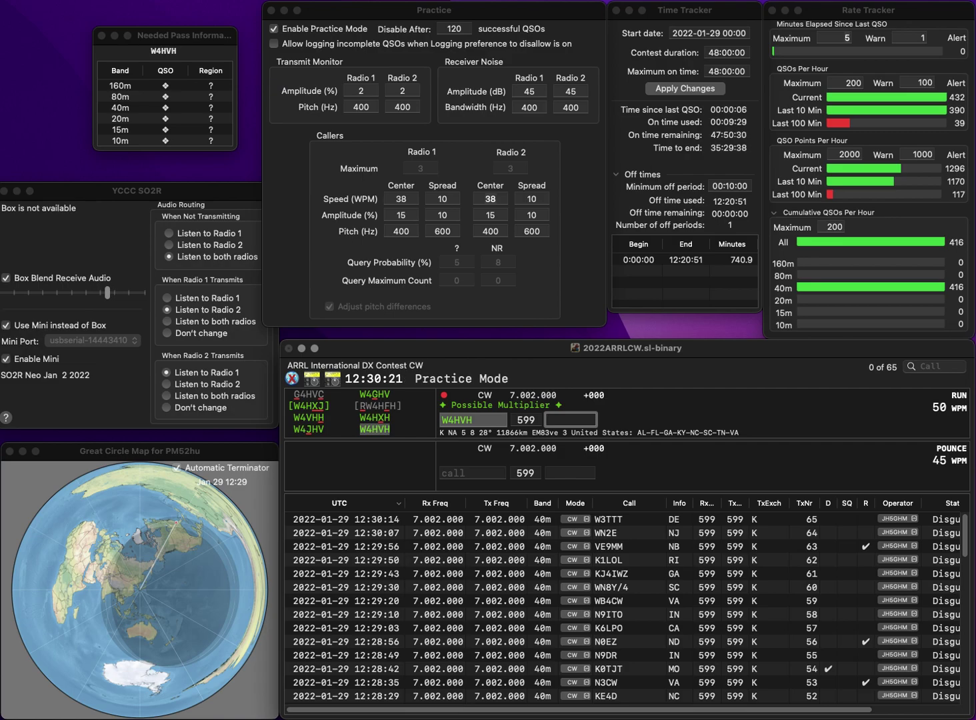
text(A)
key(Return)
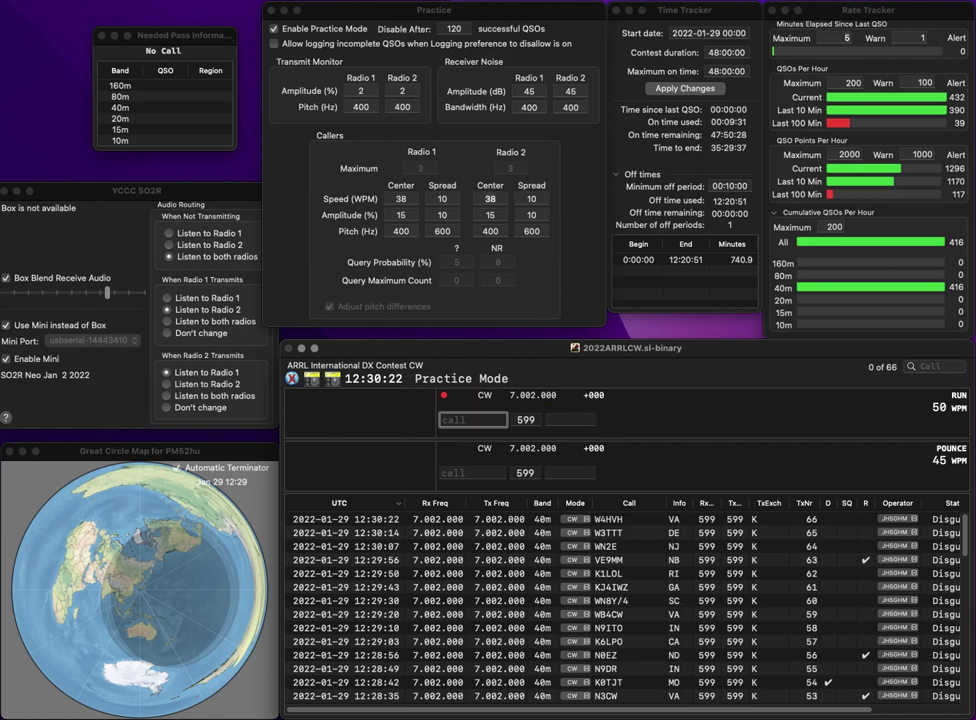
text(KU0D)
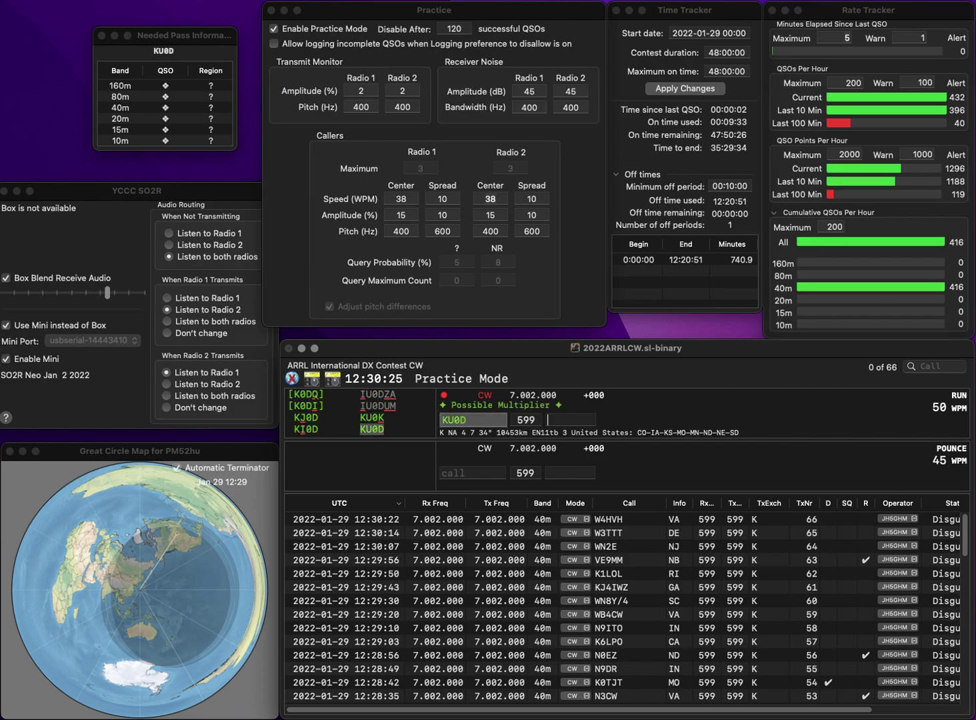
key(space)
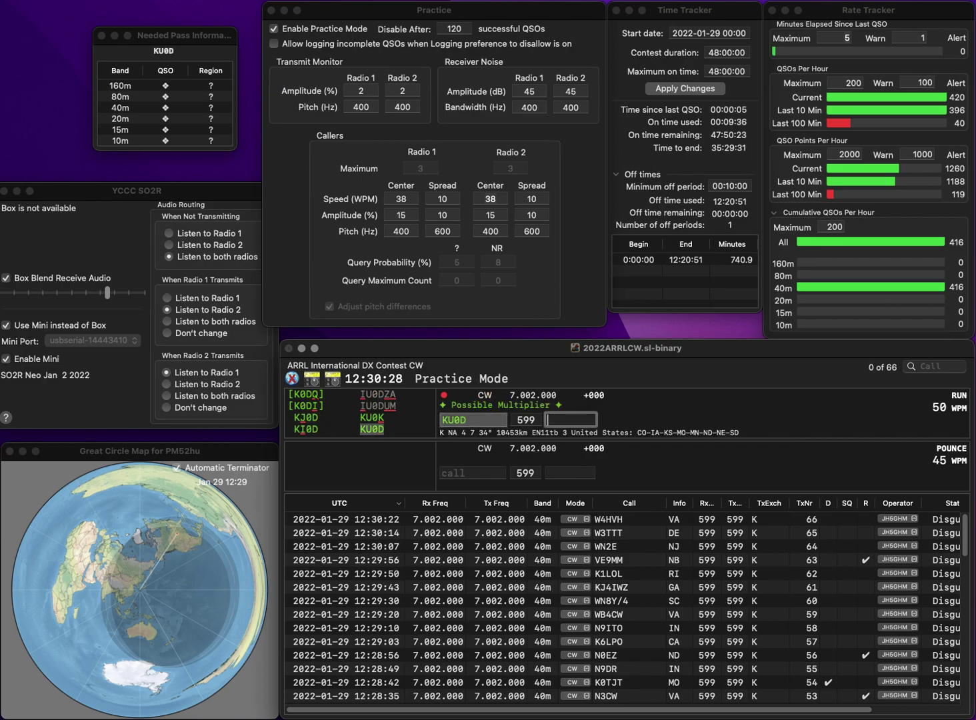
text(IA)
key(Return)
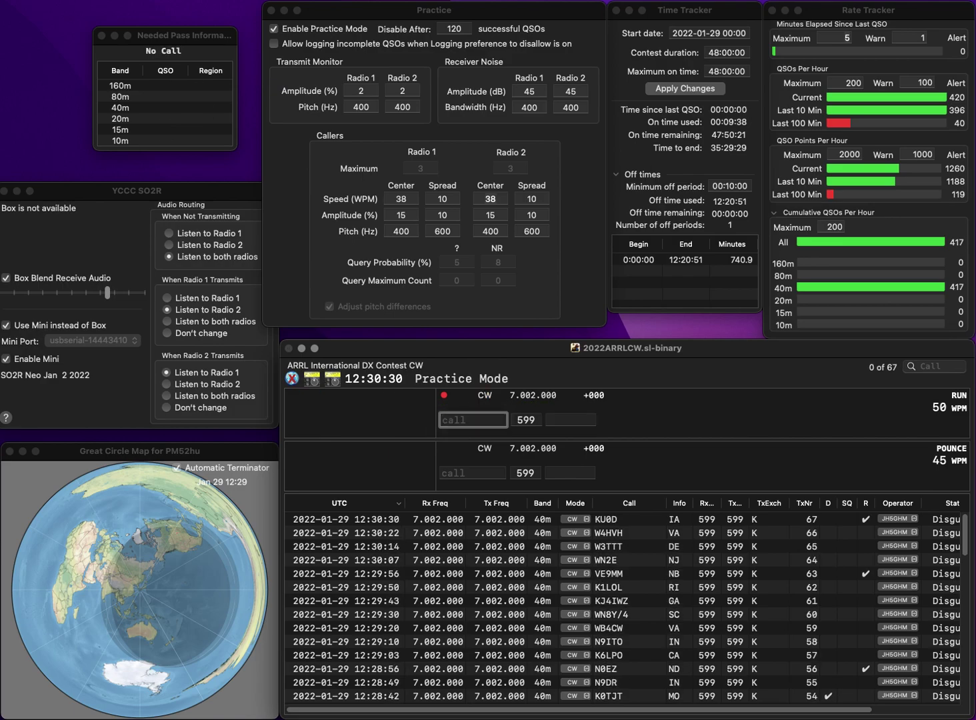
text(N4ZZ)
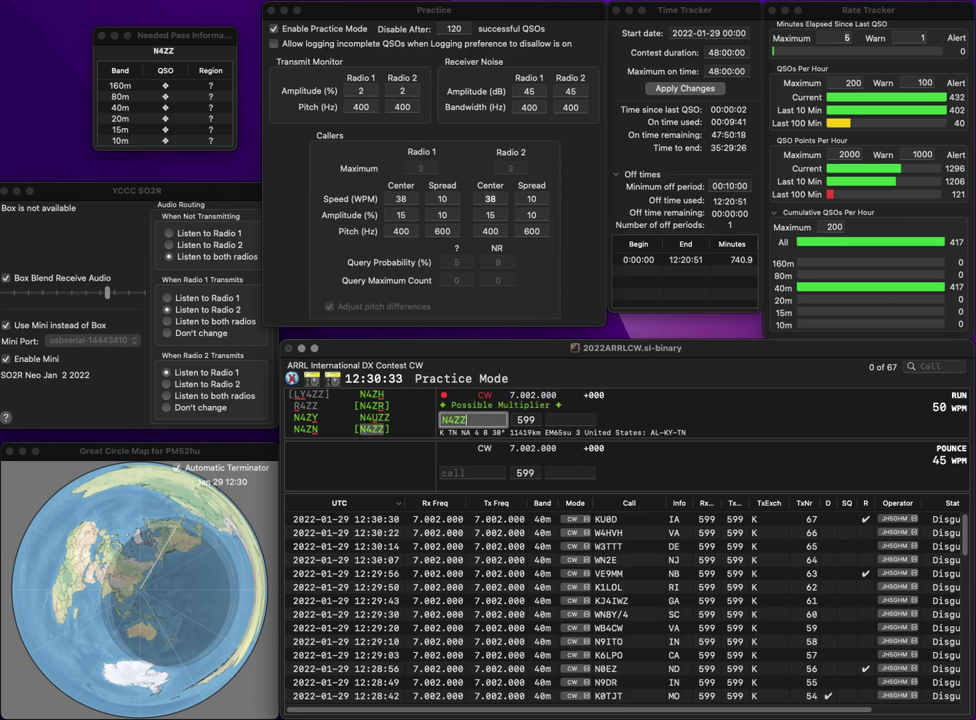
key(space)
text(TN)
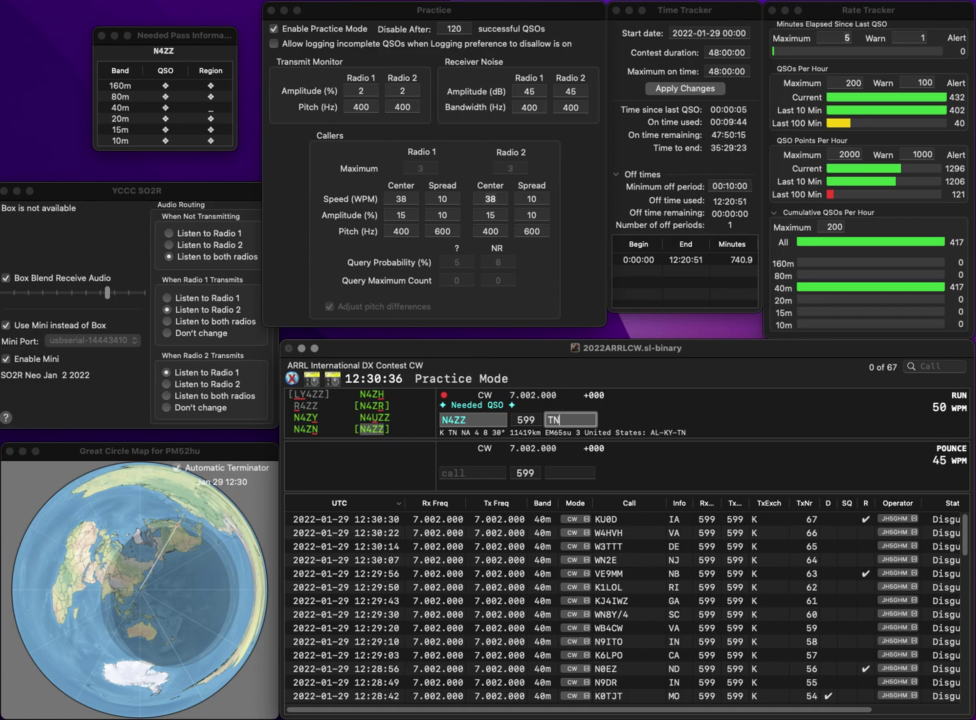
key(Return)
text(KI7YFP)
key(space)
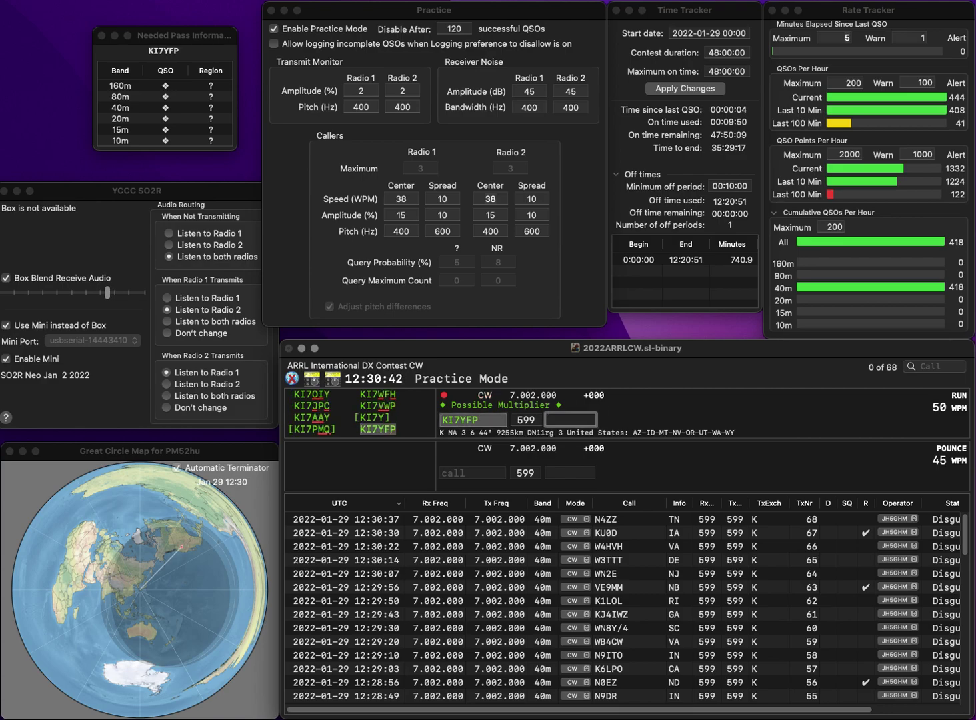
text(WA)
key(Return)
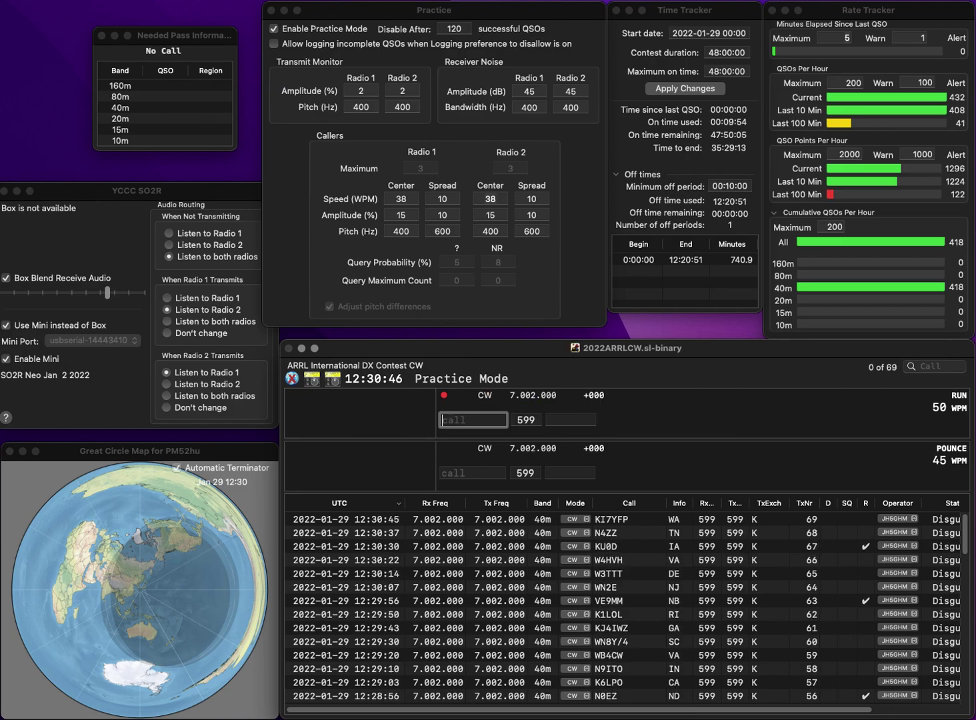
key(BackSpace)
text(KI8B)
key(space)
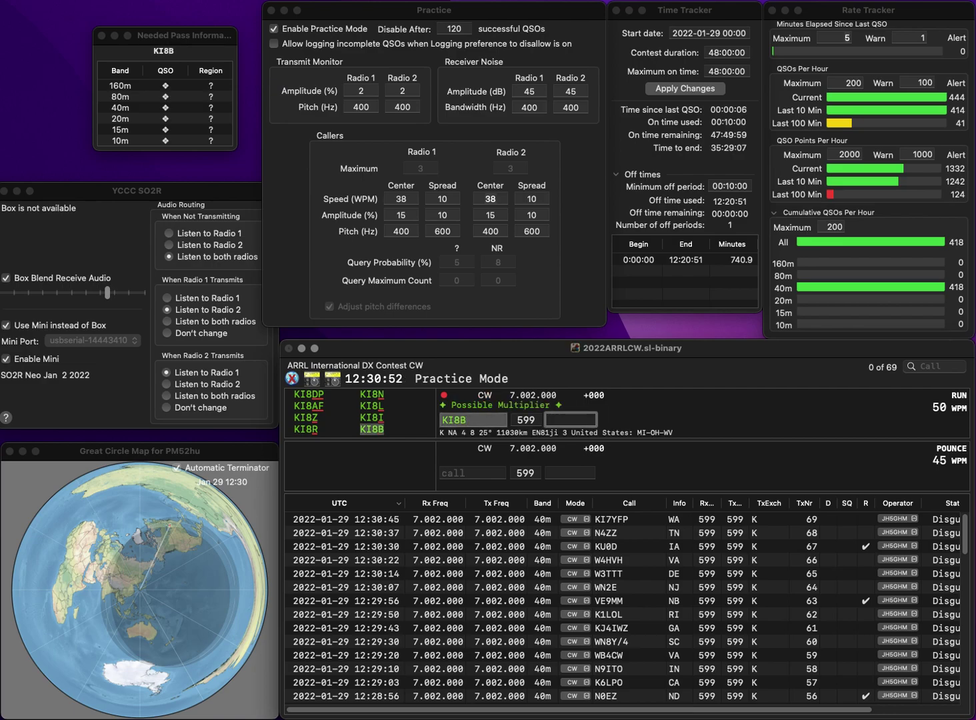
text(MI)
key(Return)
Step: Log a run contact with W6AX using the received exchange CA
text(W)
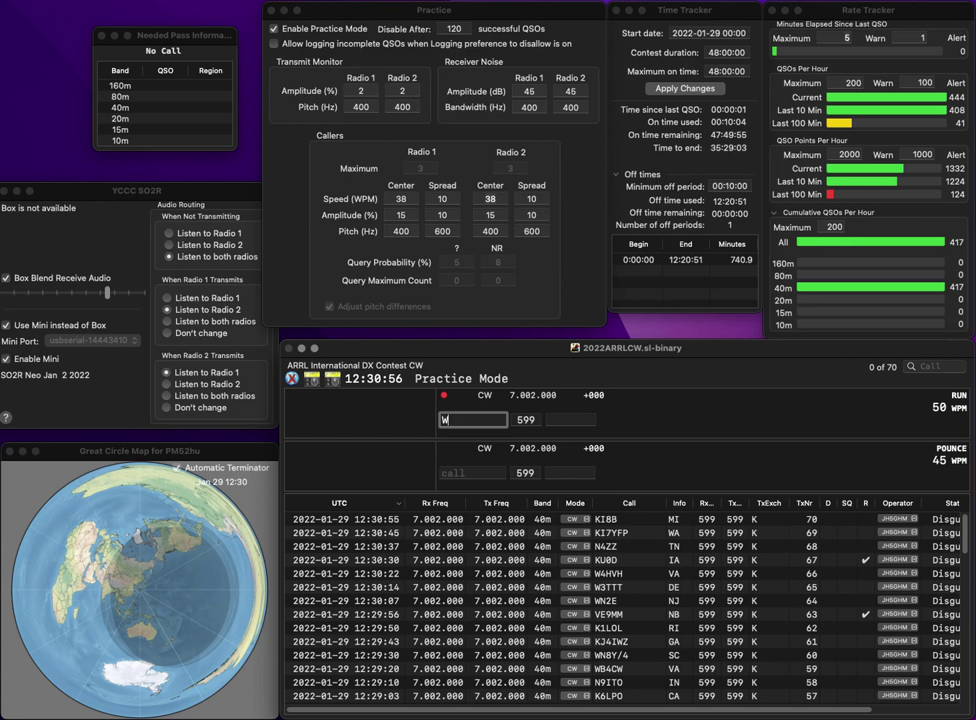
text(6AX)
key(Tab)
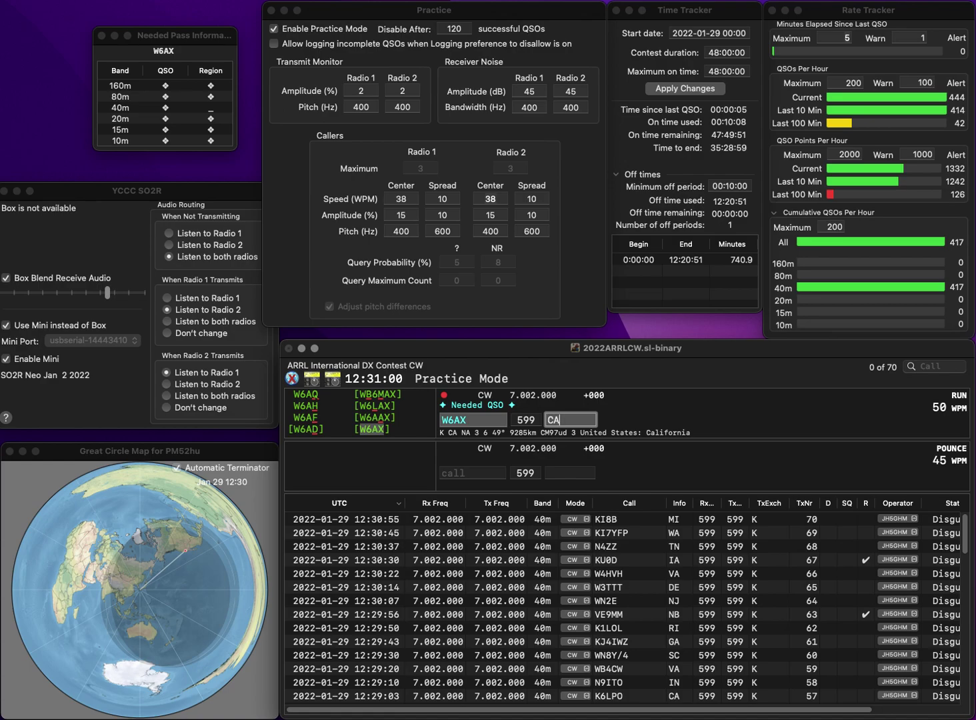
key(Return)
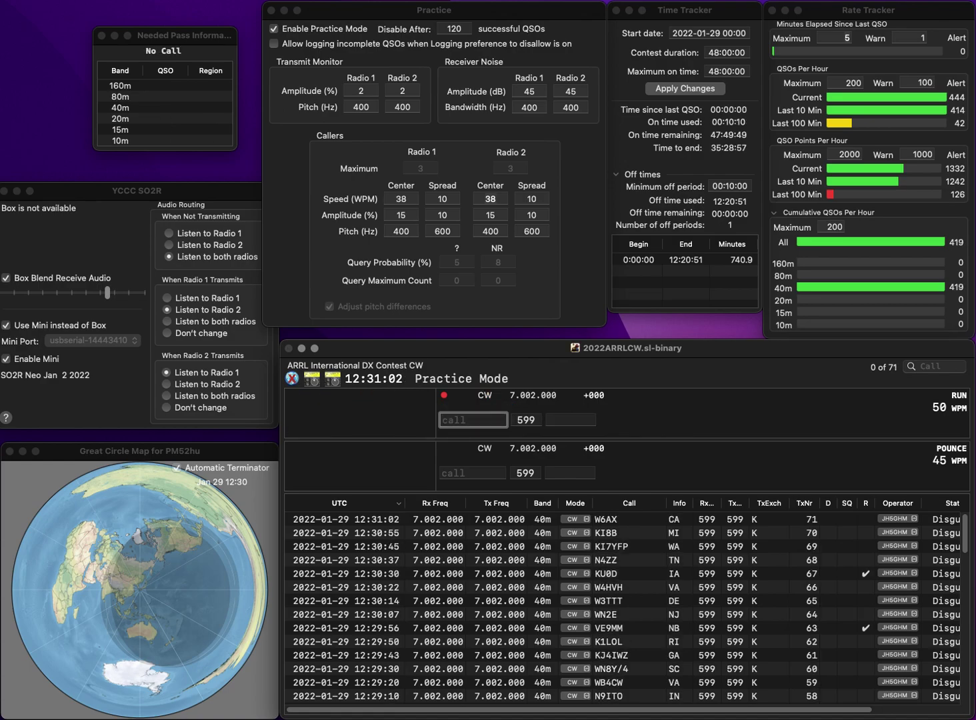
text(KB1)
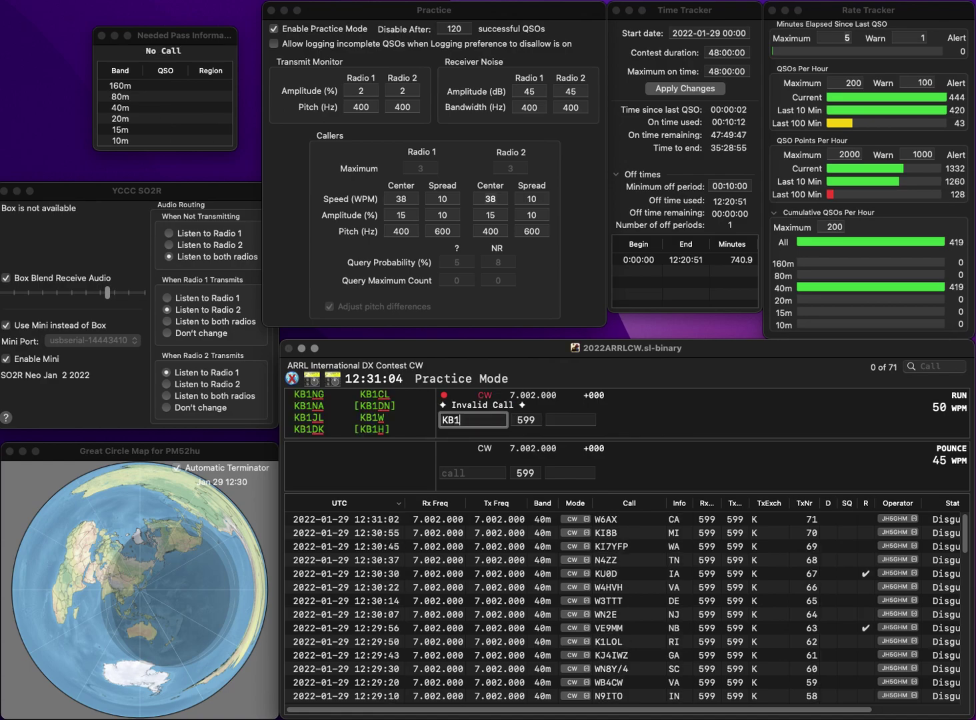
text(FGC)
key(space)
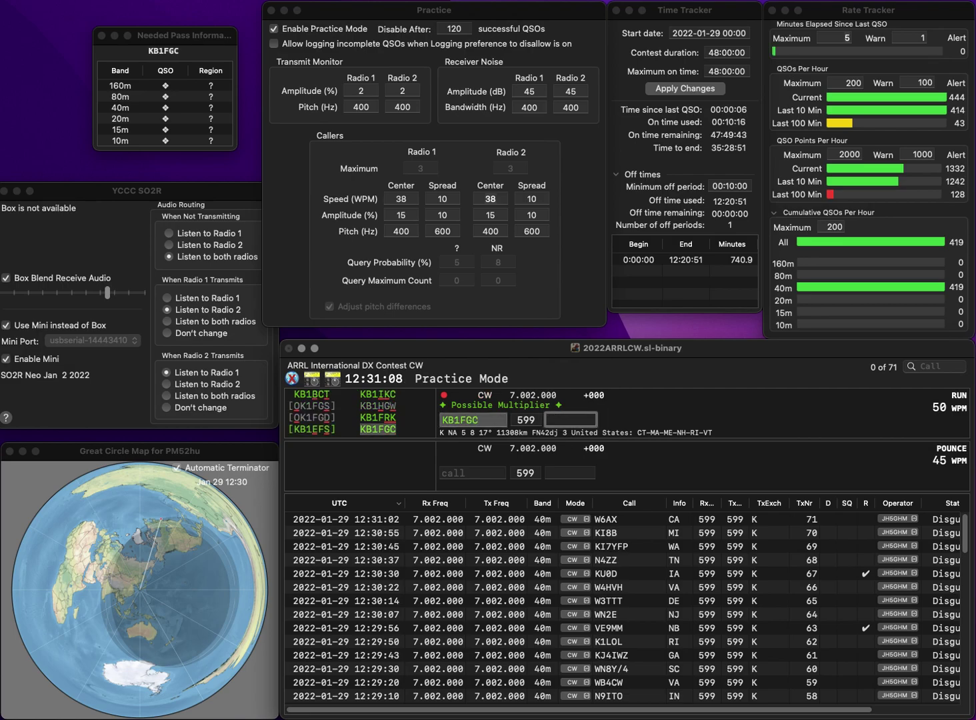
key(Return)
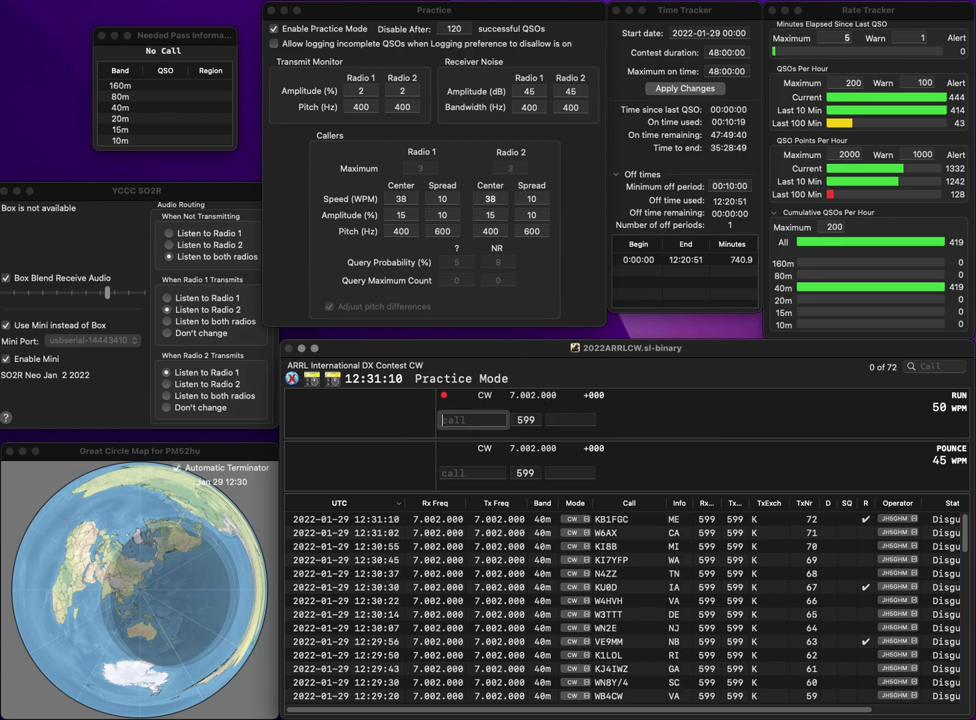
text(VE)
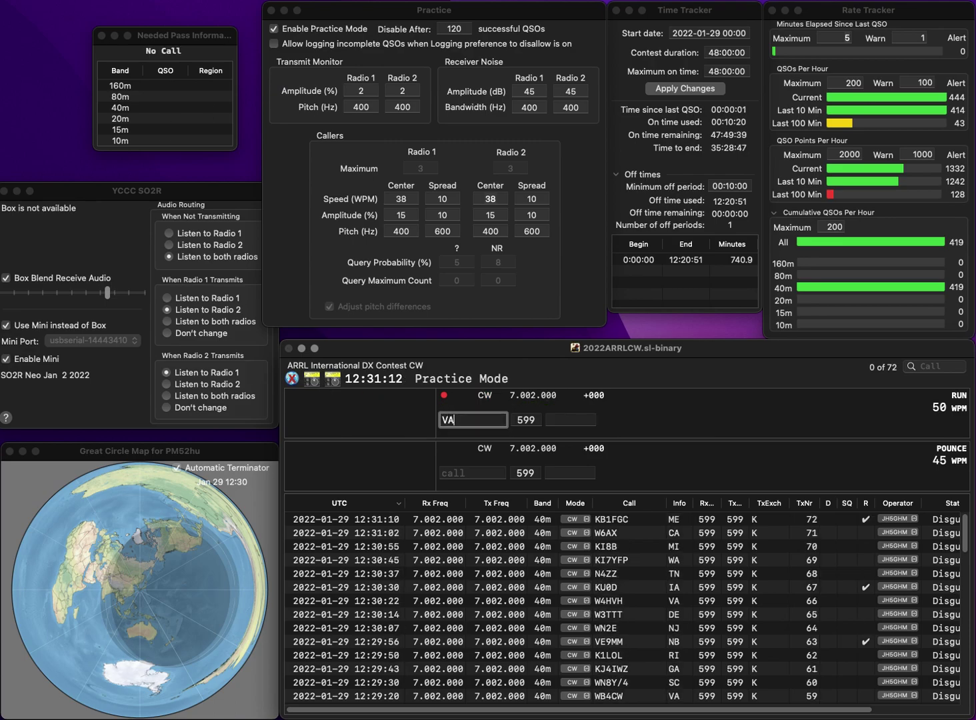
text(7CAB)
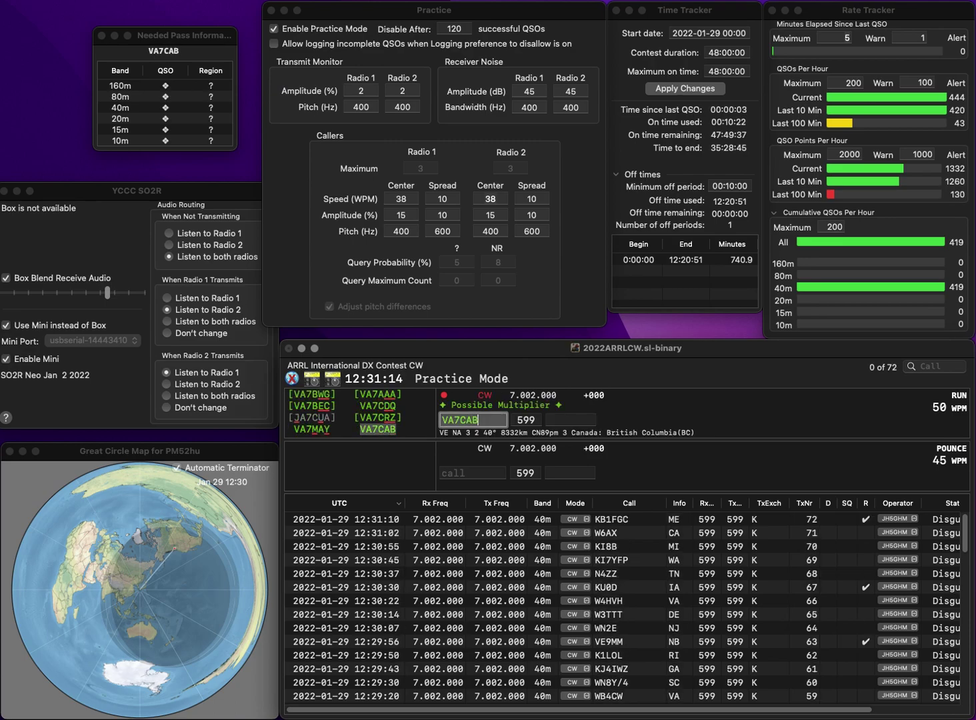
key(space)
text(BC)
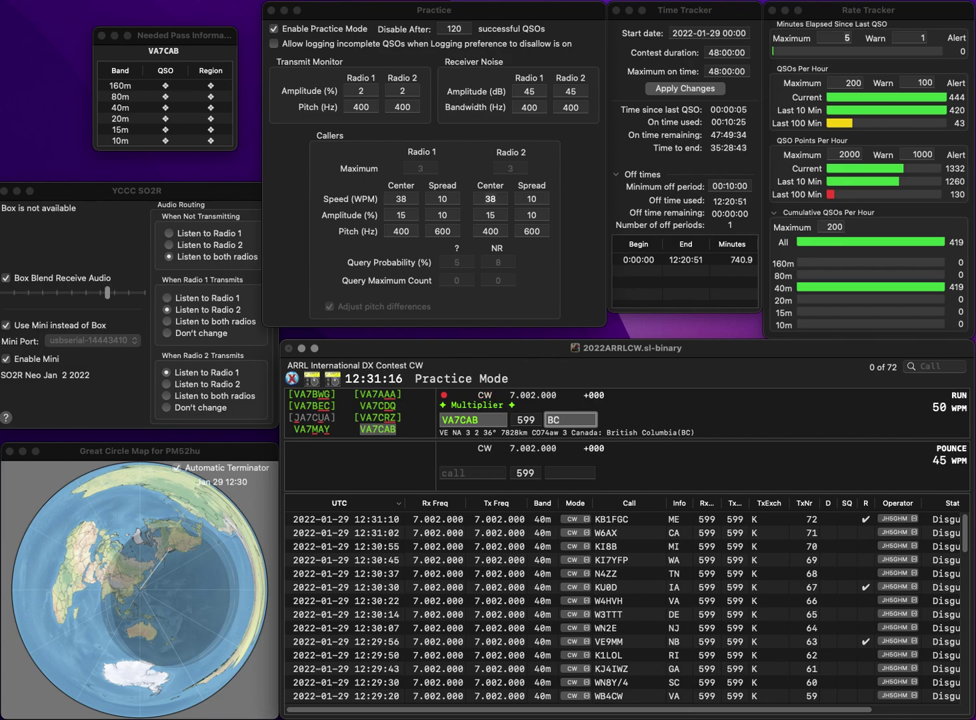
key(Return)
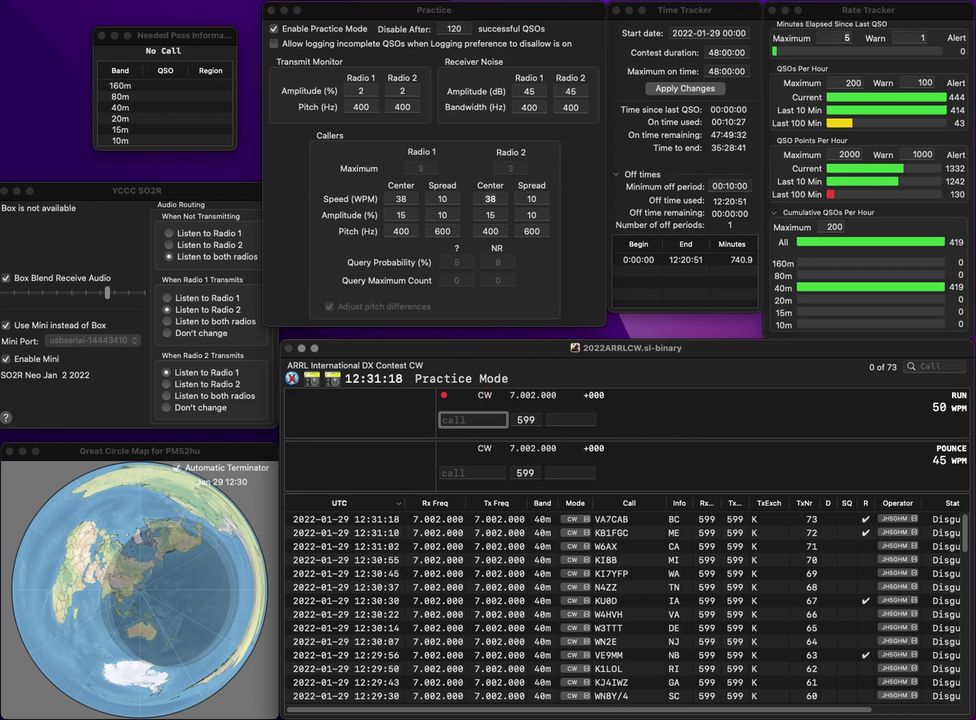
text(K8WY)
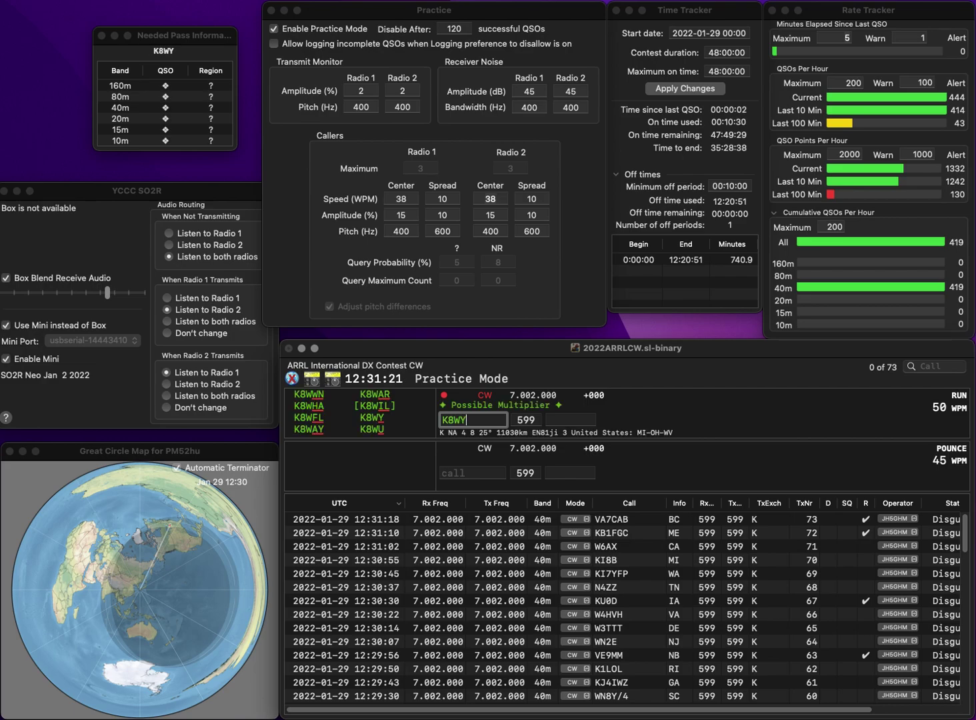
key(space)
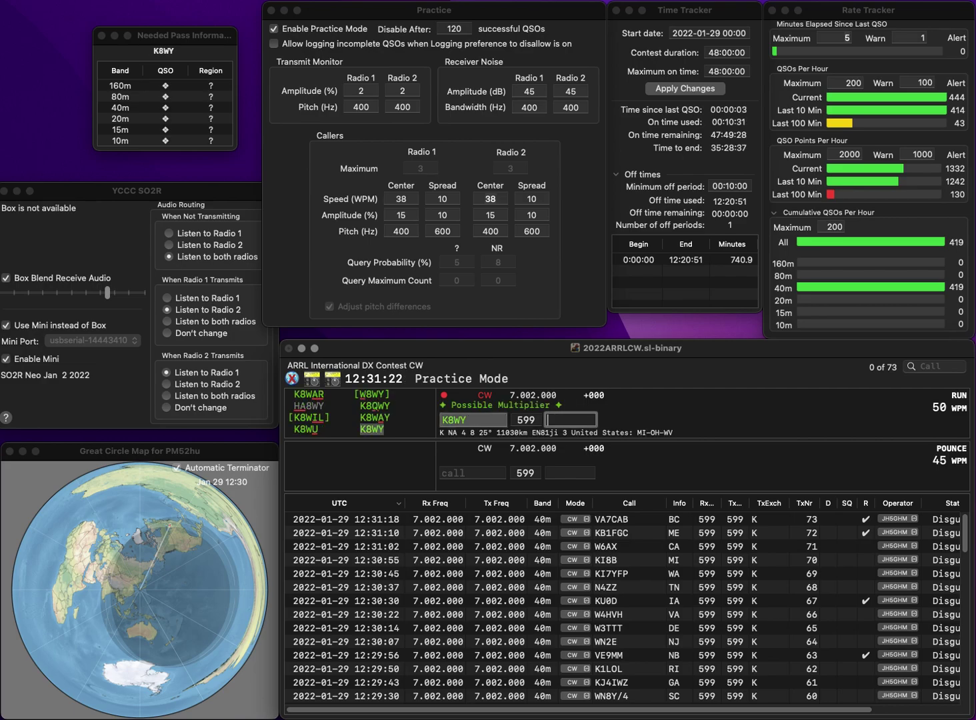
text(MI)
key(Return)
text(K)
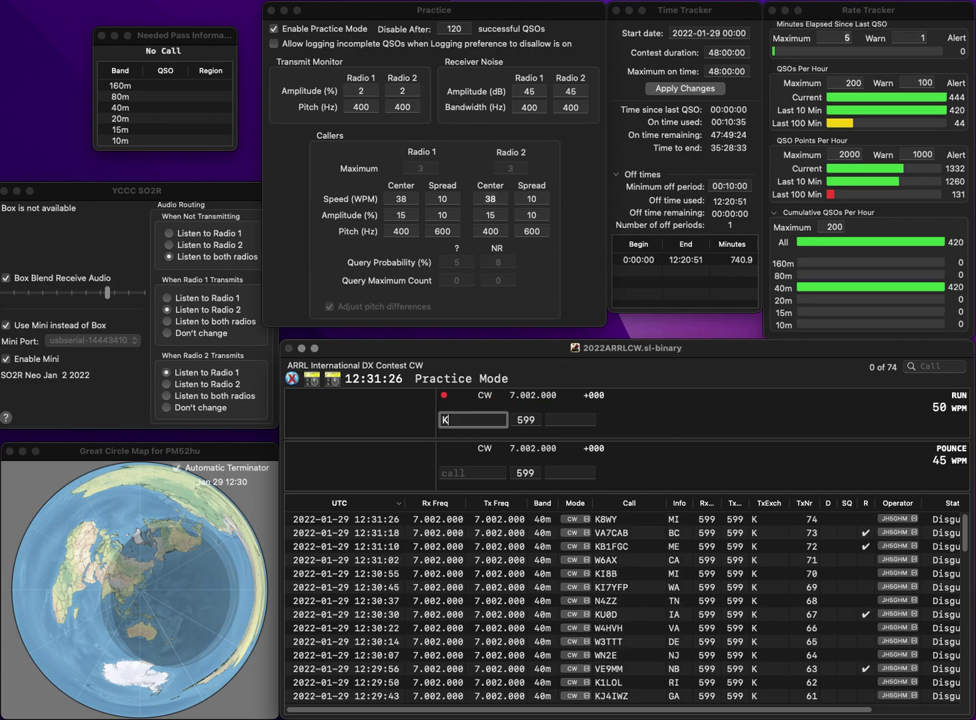
text(B9SW)
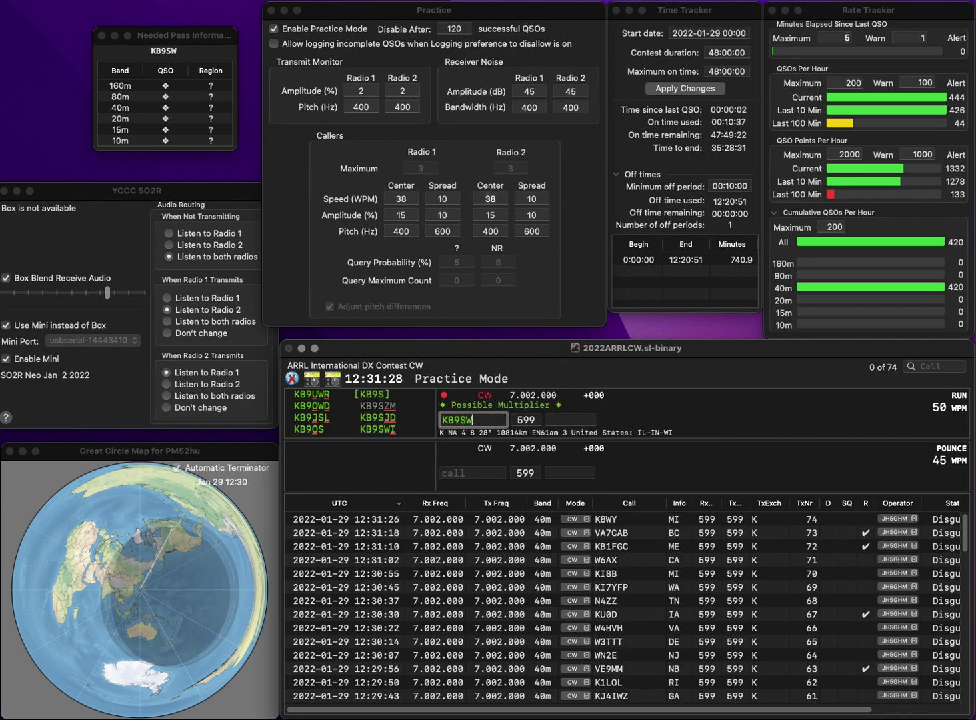
text(I)
key(space)
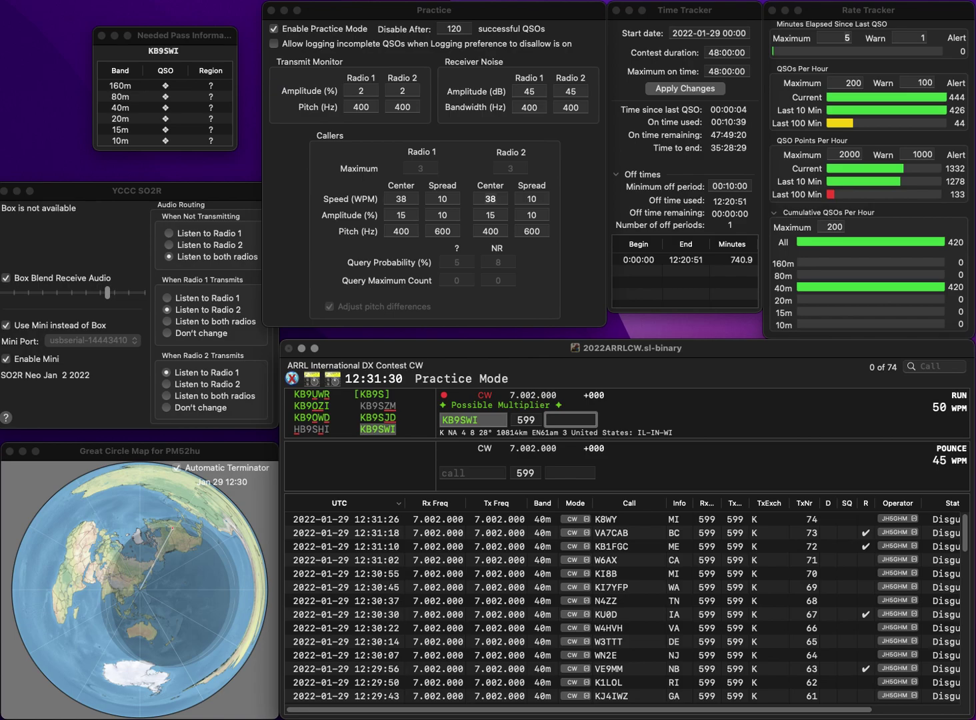
text(IL)
key(Return)
text(W2AAG)
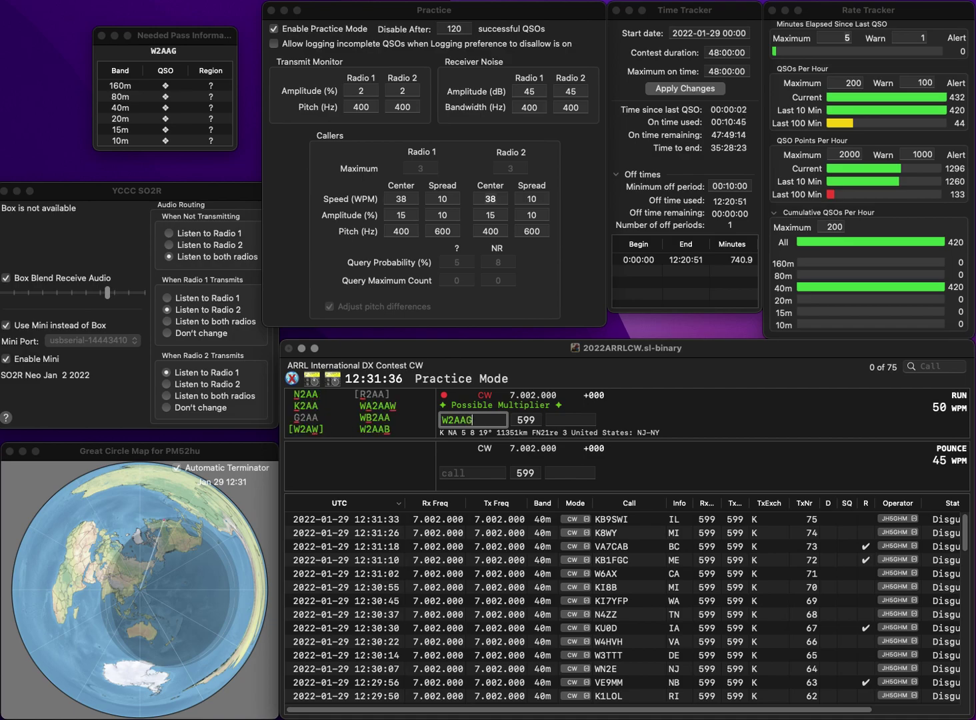
key(BackSpace)
key(BackSpace)
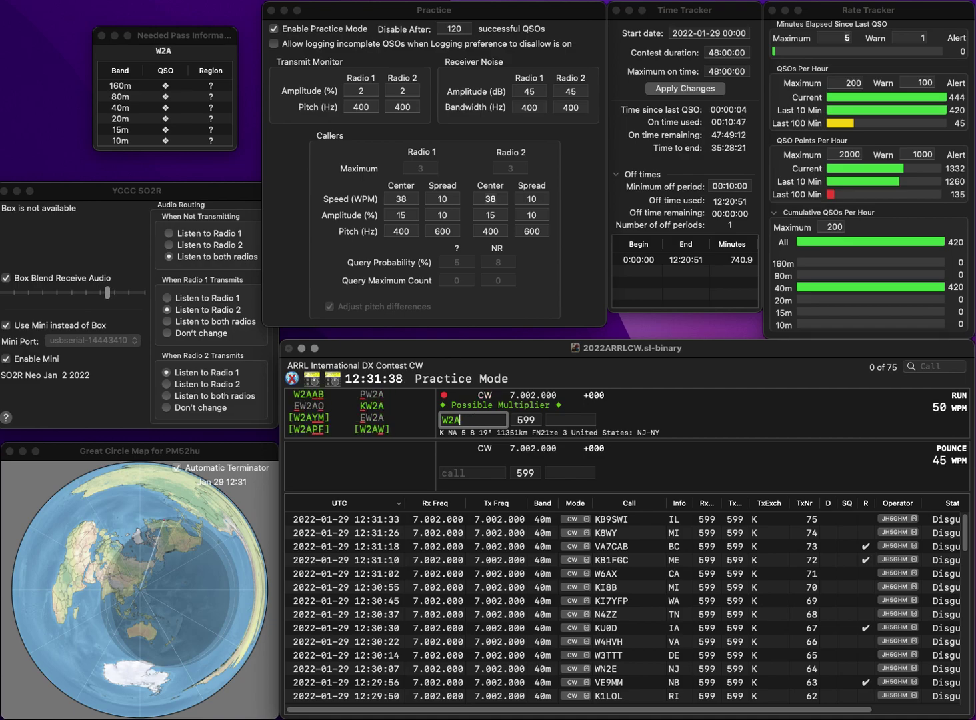
text(Z)
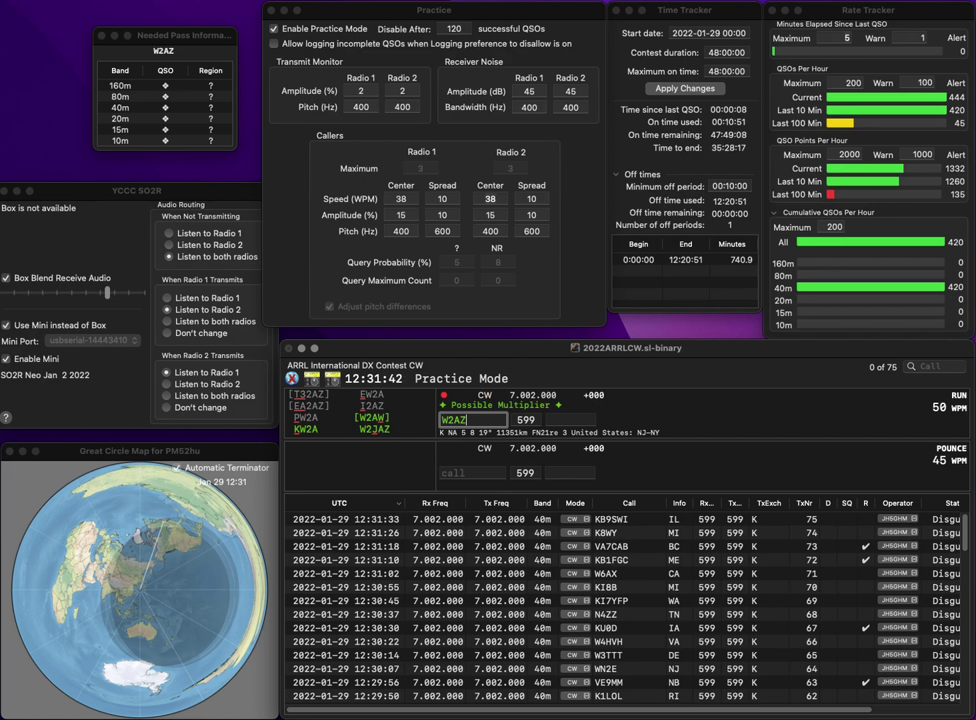
key(BackSpace)
key(BackSpace)
key(BackSpace)
text(3AG)
key(space)
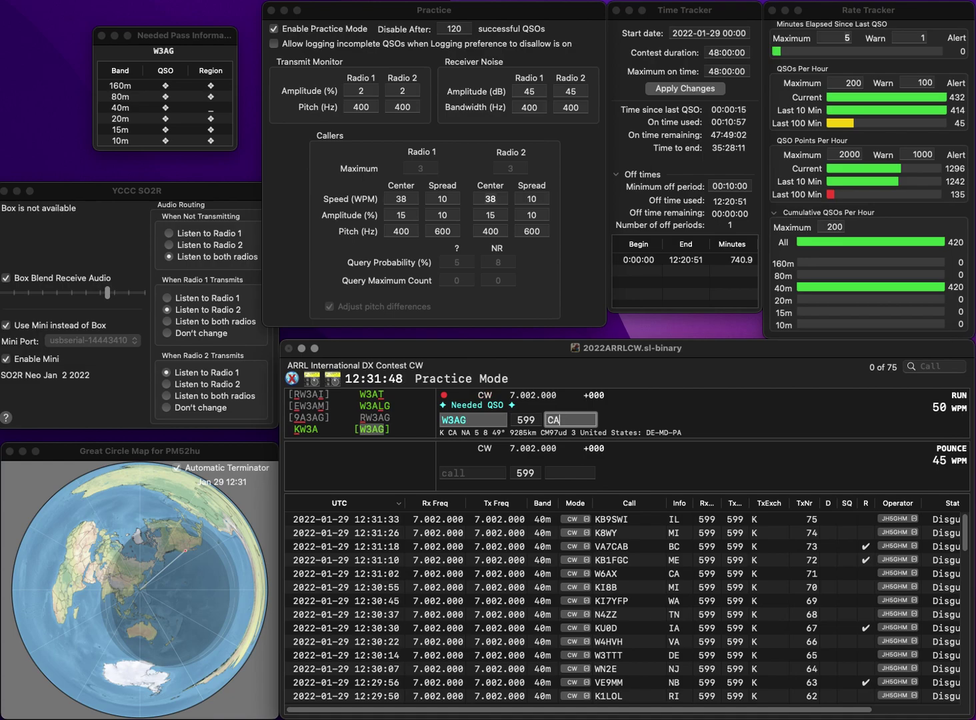
key(Return)
text(KE9ND)
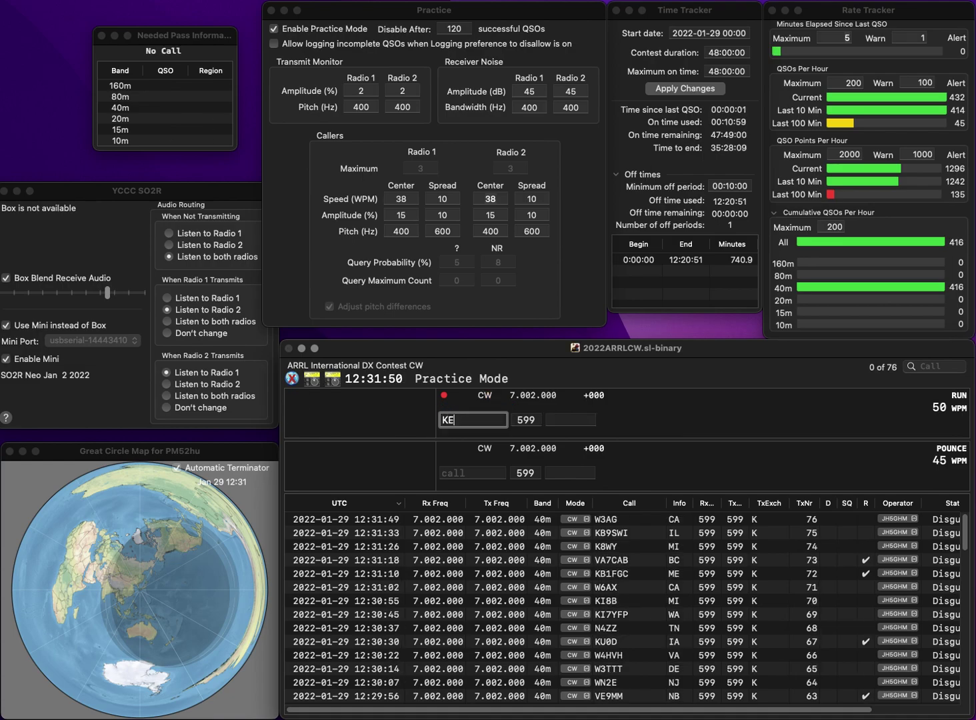
key(Return)
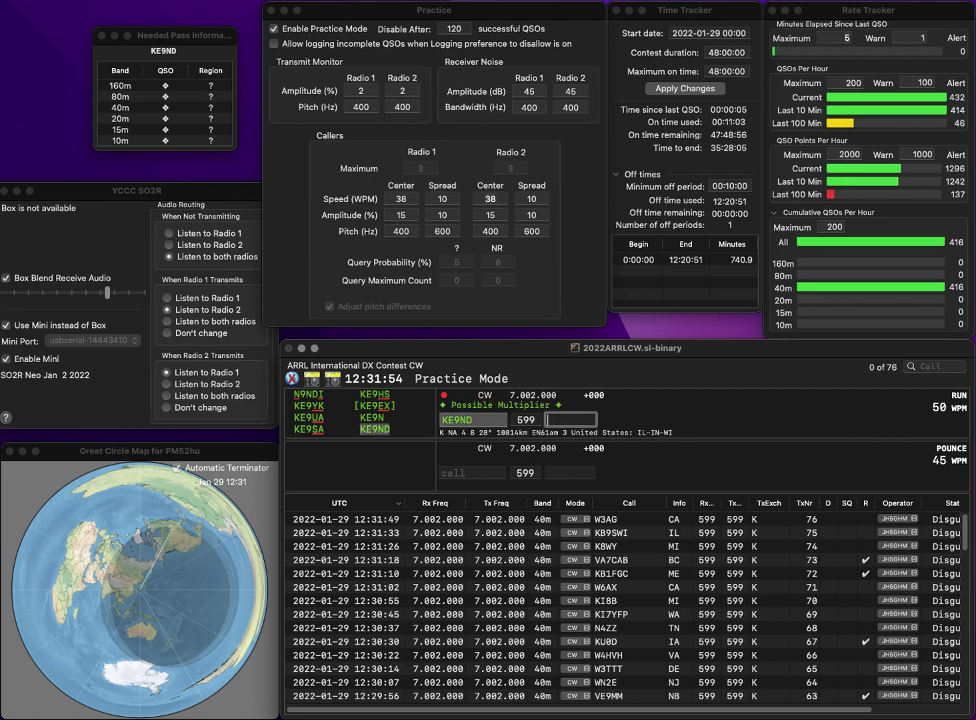
key(Return)
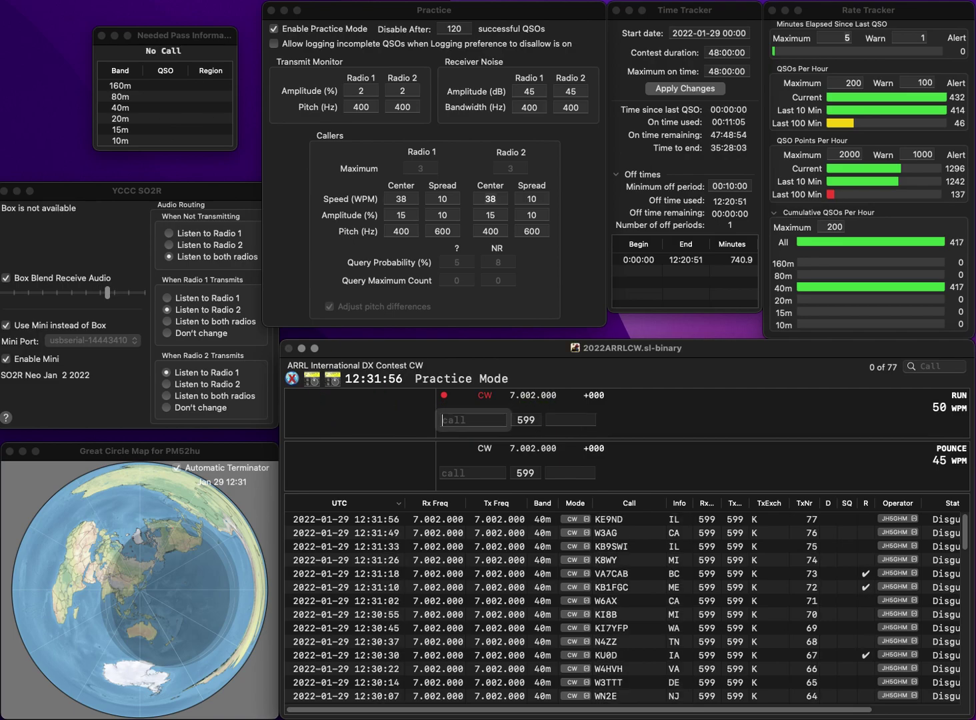
text(WX4X)
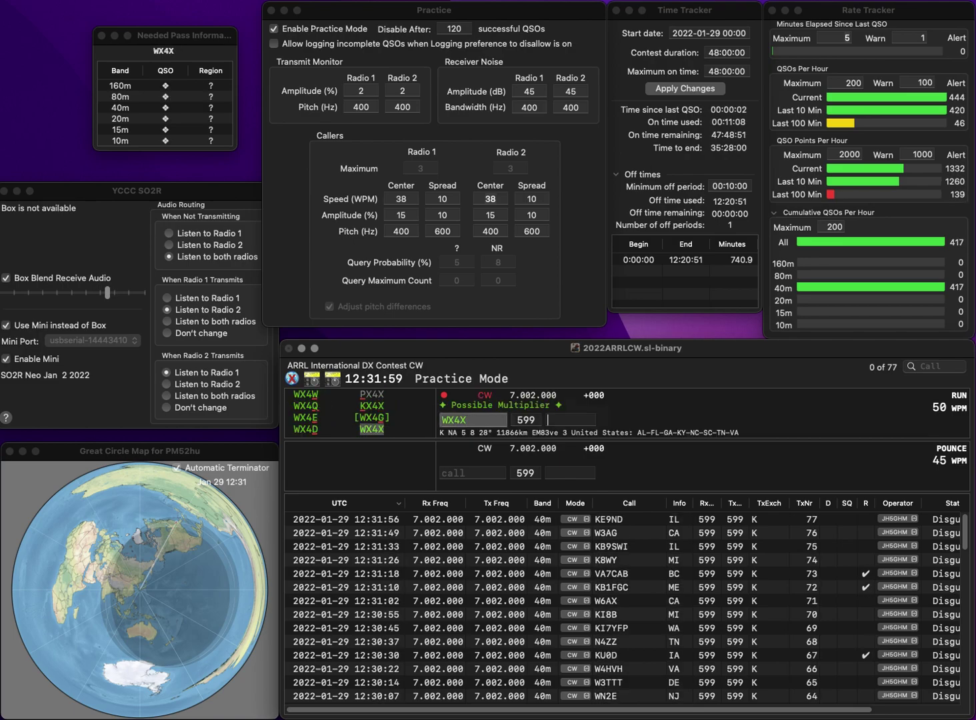
key(space)
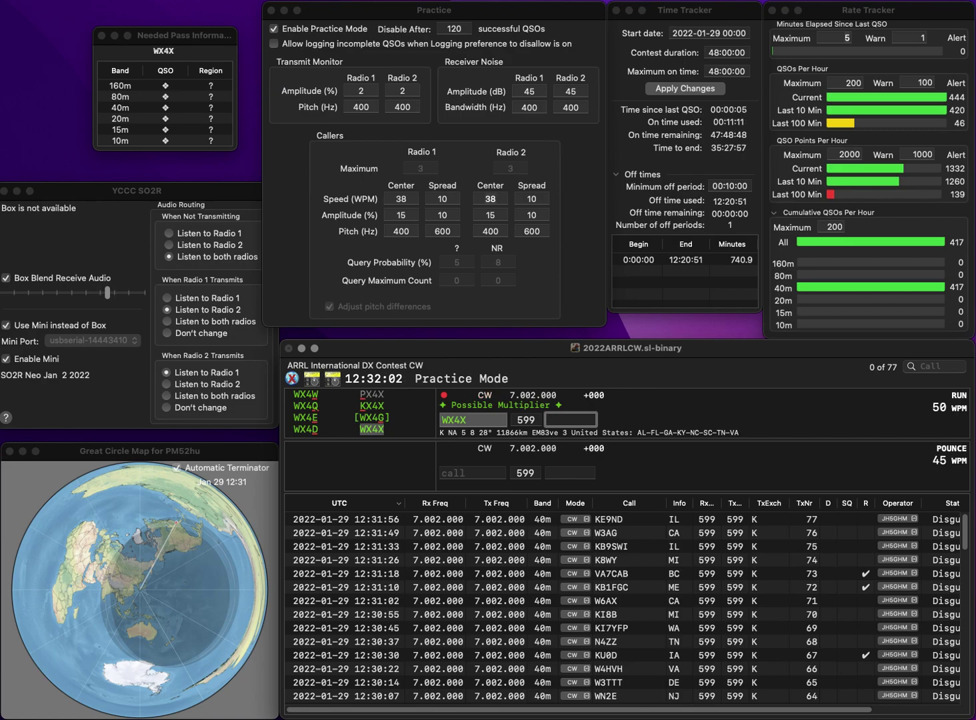
text(TN)
key(Return)
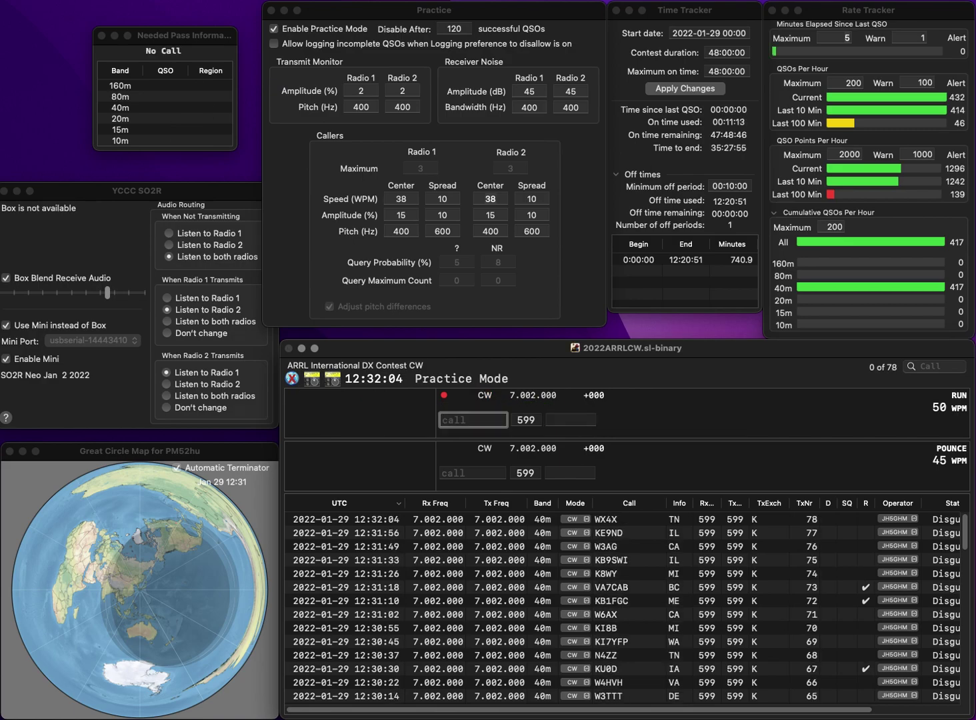
Step: Log a run contact with KX4X using the received exchange KY
text(KX4X)
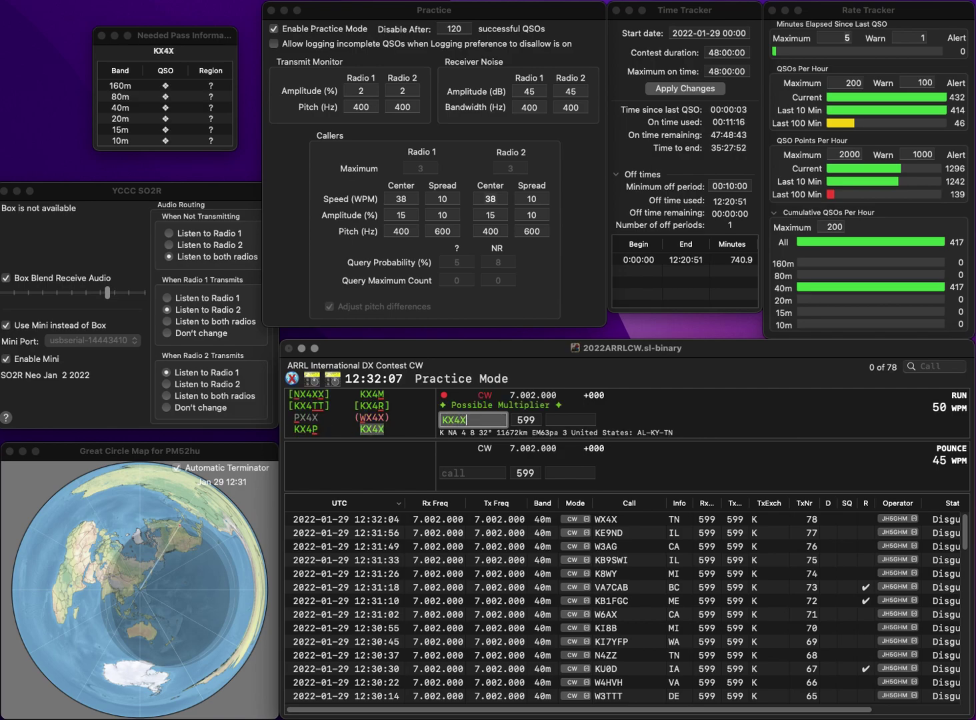
key(space)
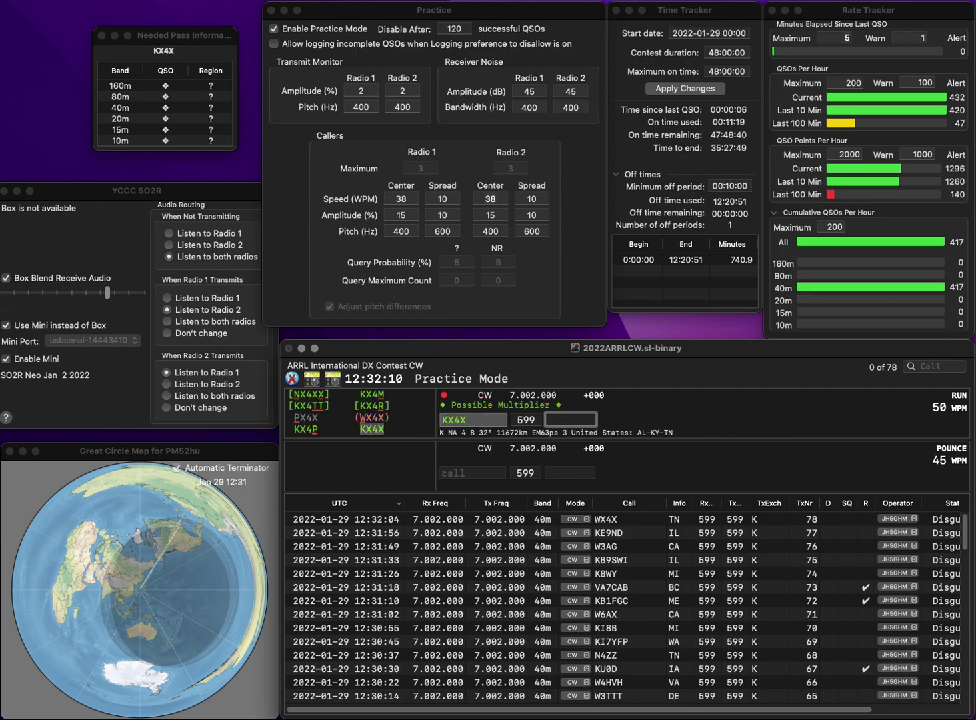
text(KY)
key(Return)
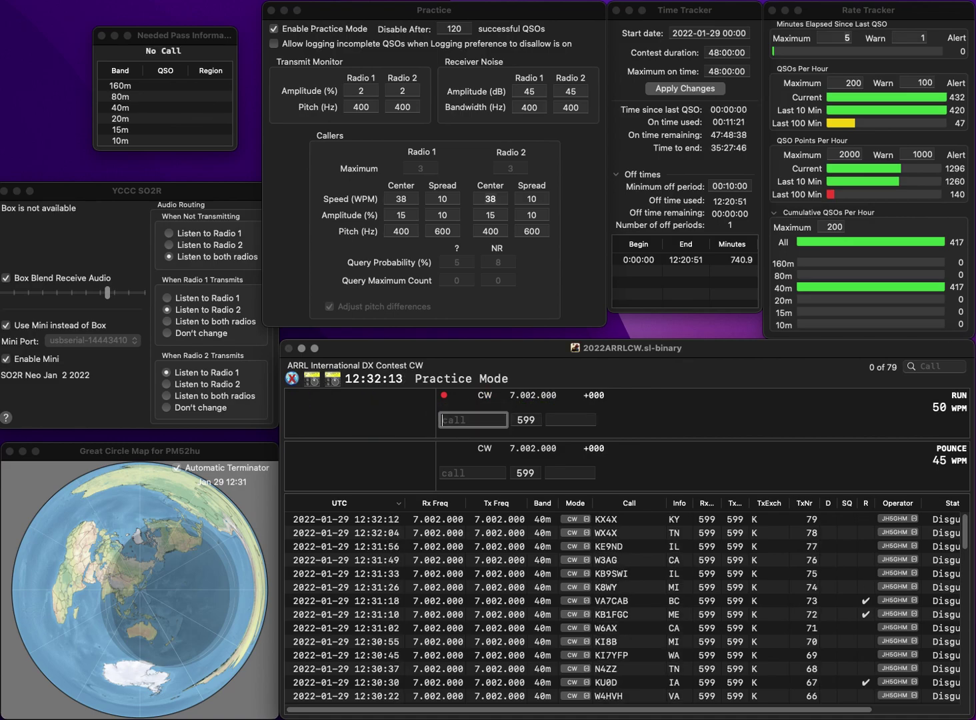
text(K7VM)
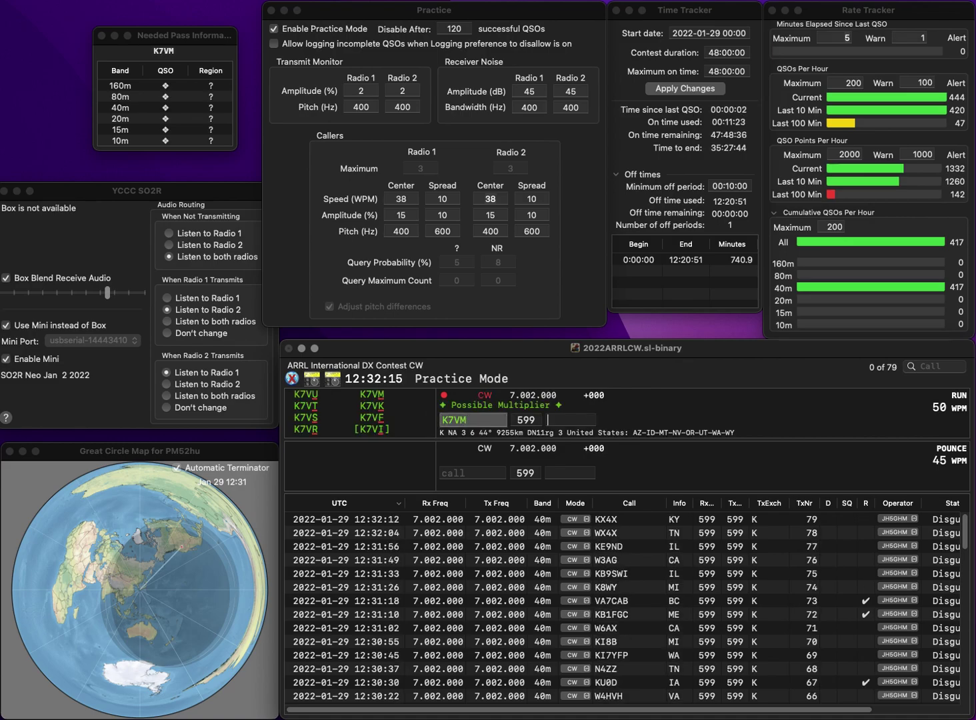
key(space)
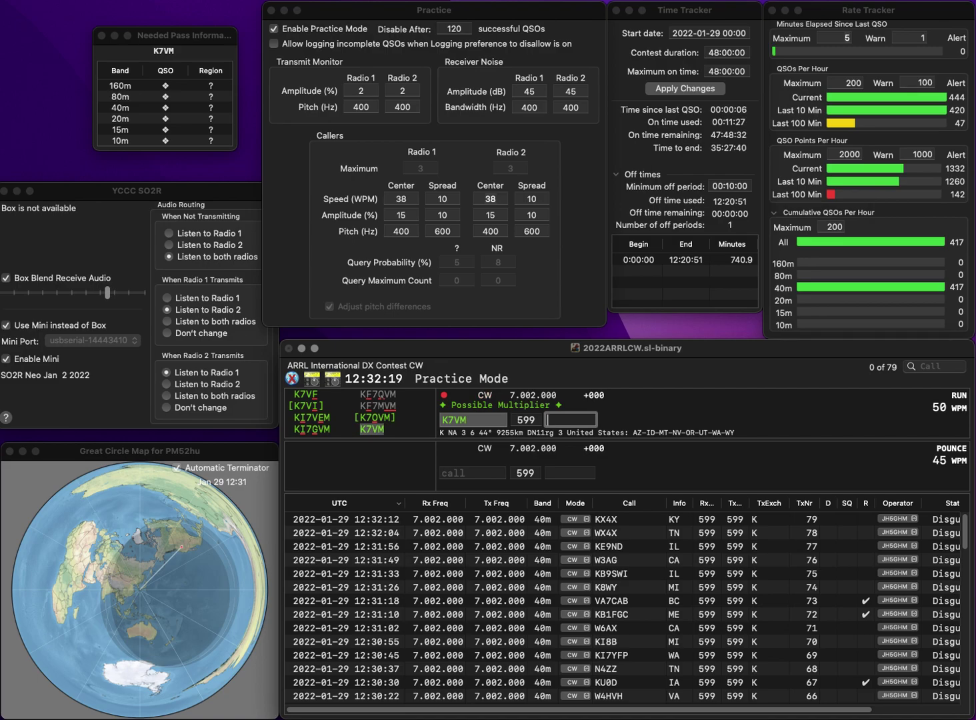
text(A)
key(Return)
Step: Log a run contact with VE3LRL using the received exchange ON
text(VE3LRL)
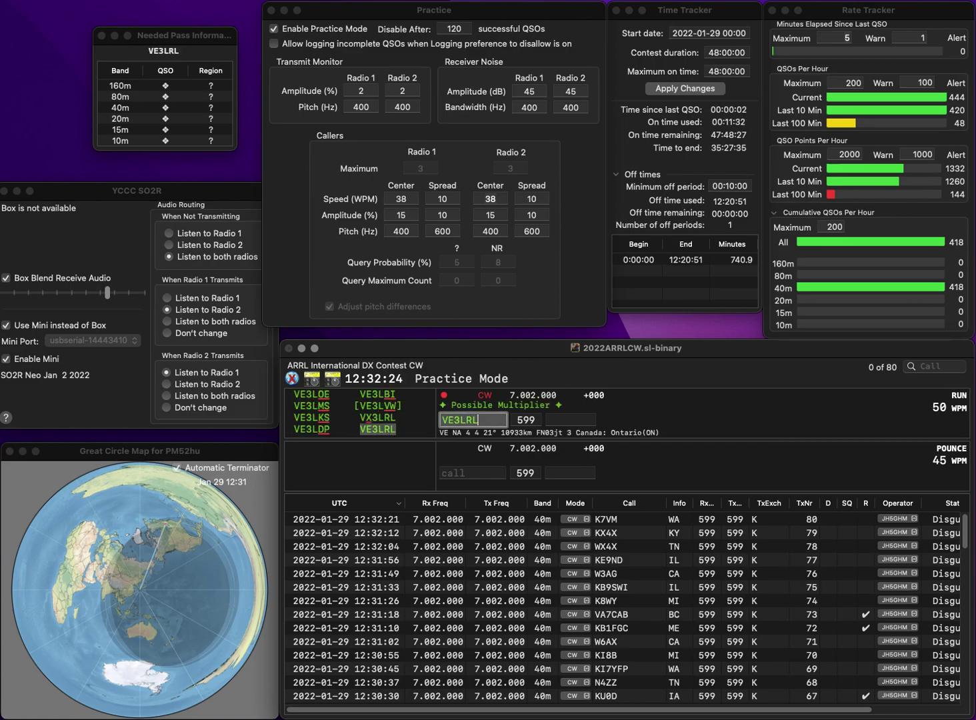
key(space)
text(ON)
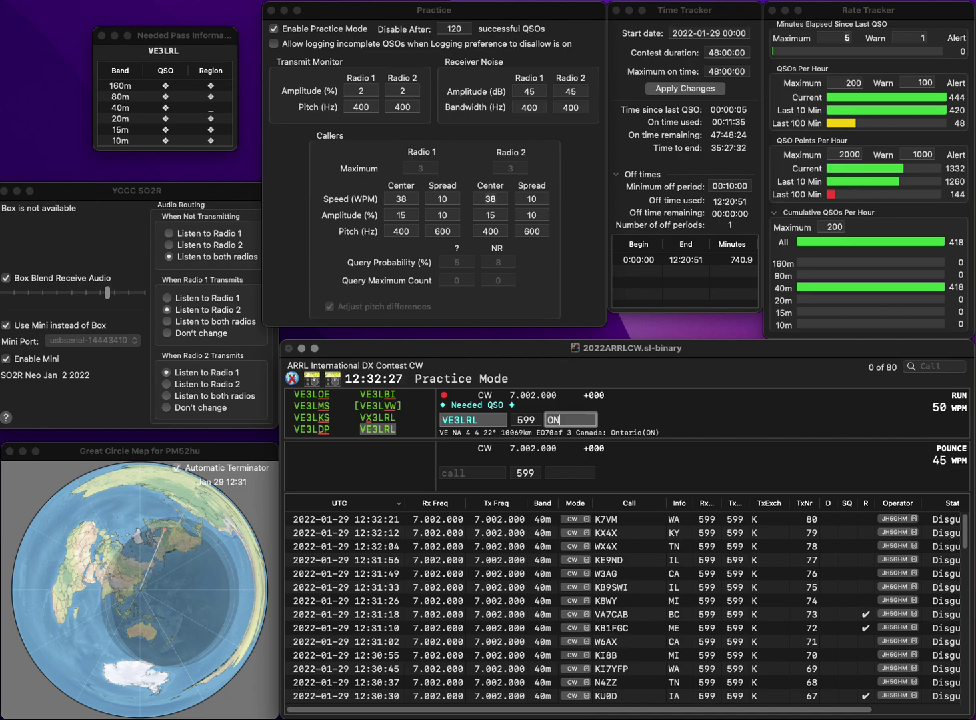
key(Return)
text(K5AEM)
key(space)
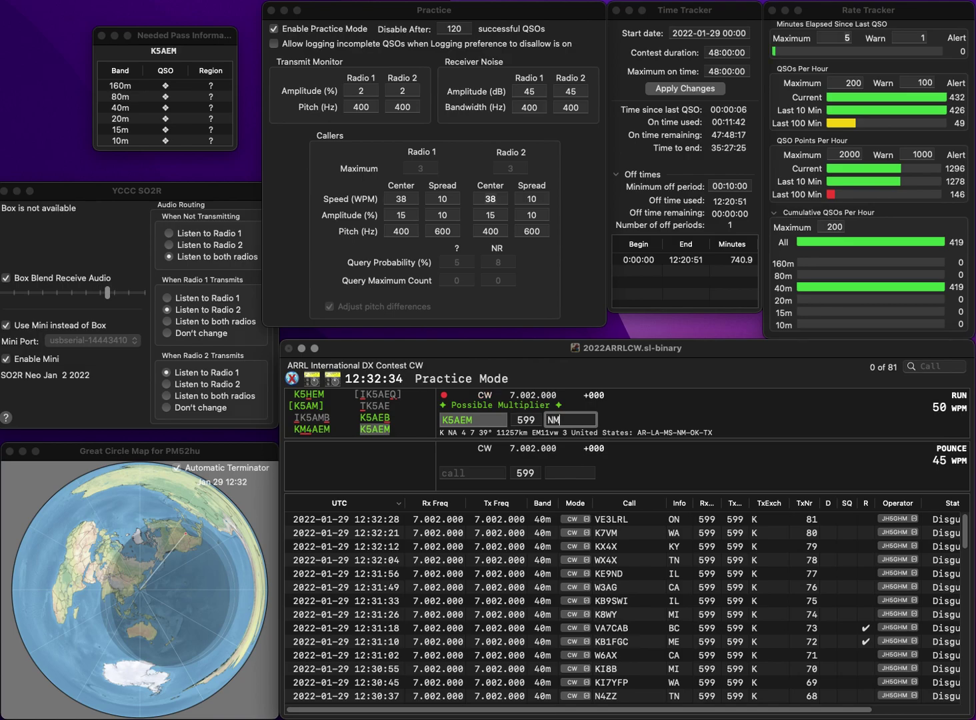
key(Return)
text(KE0L)
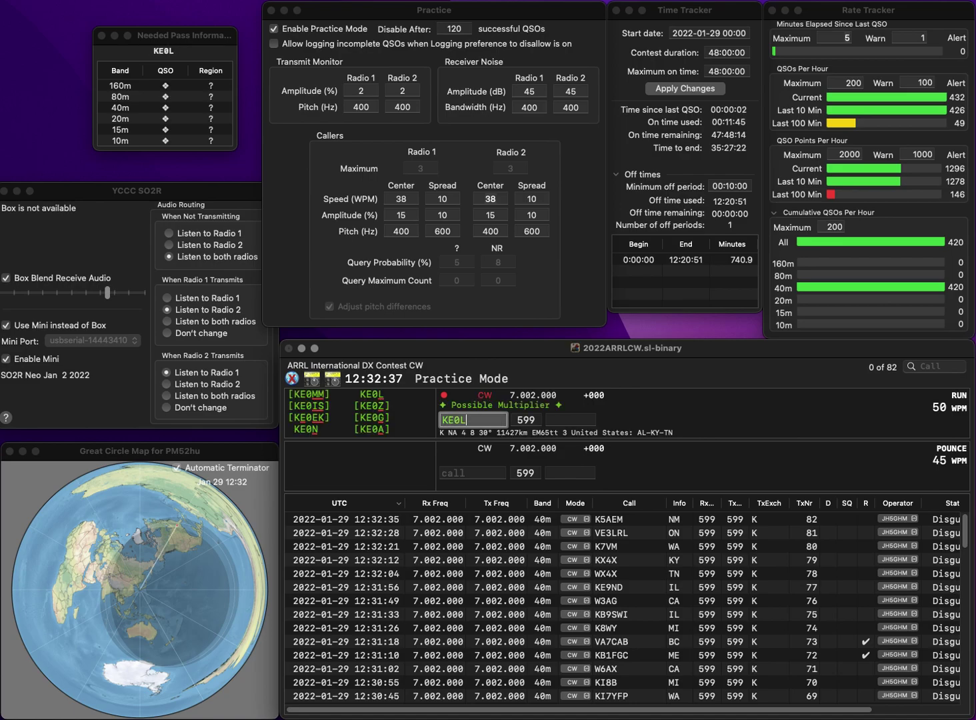
key(Return)
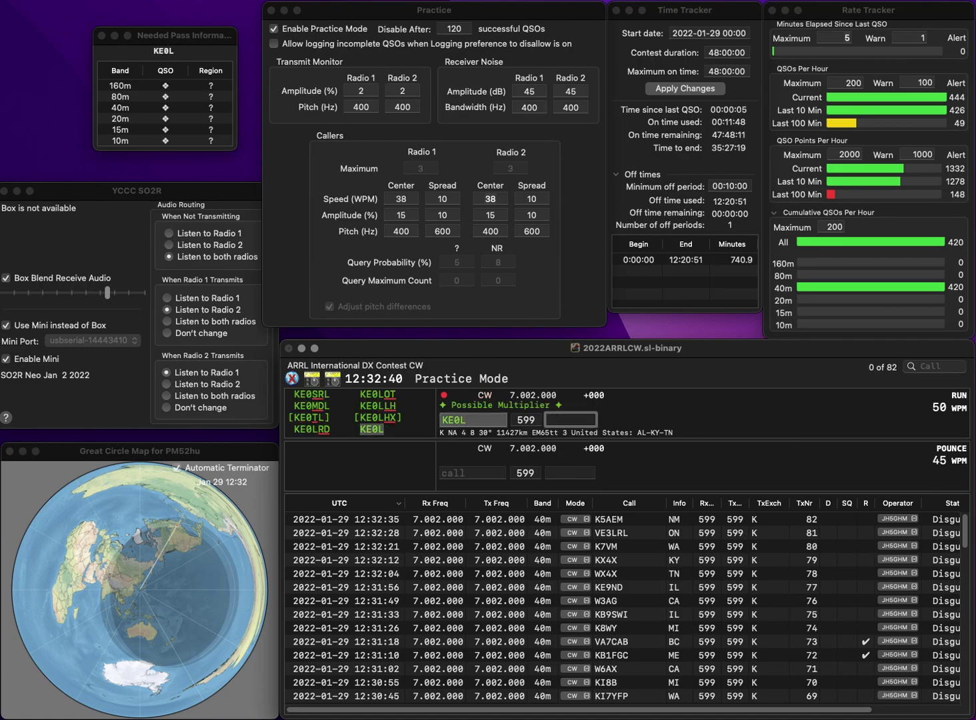
text(N)
key(Return)
text(K)
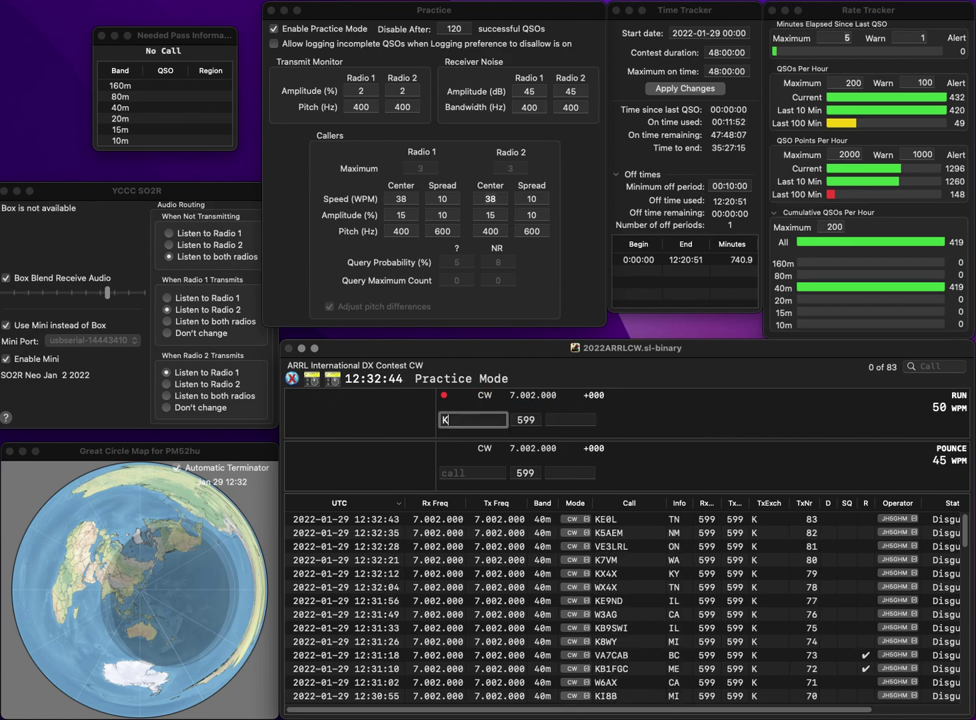
text(2ZL)
key(space)
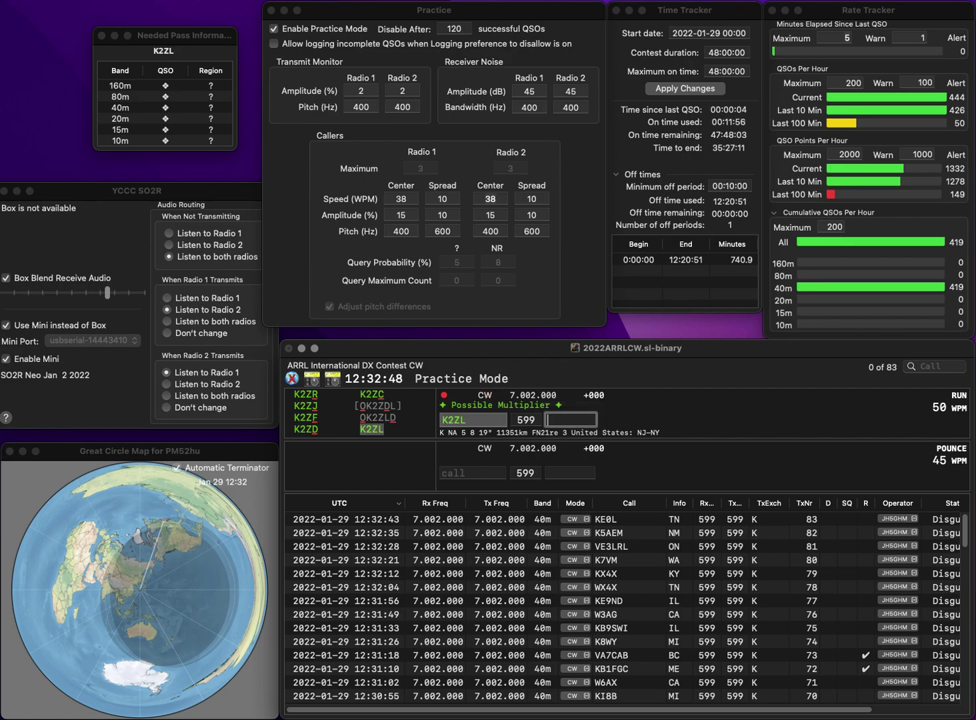
key(Return)
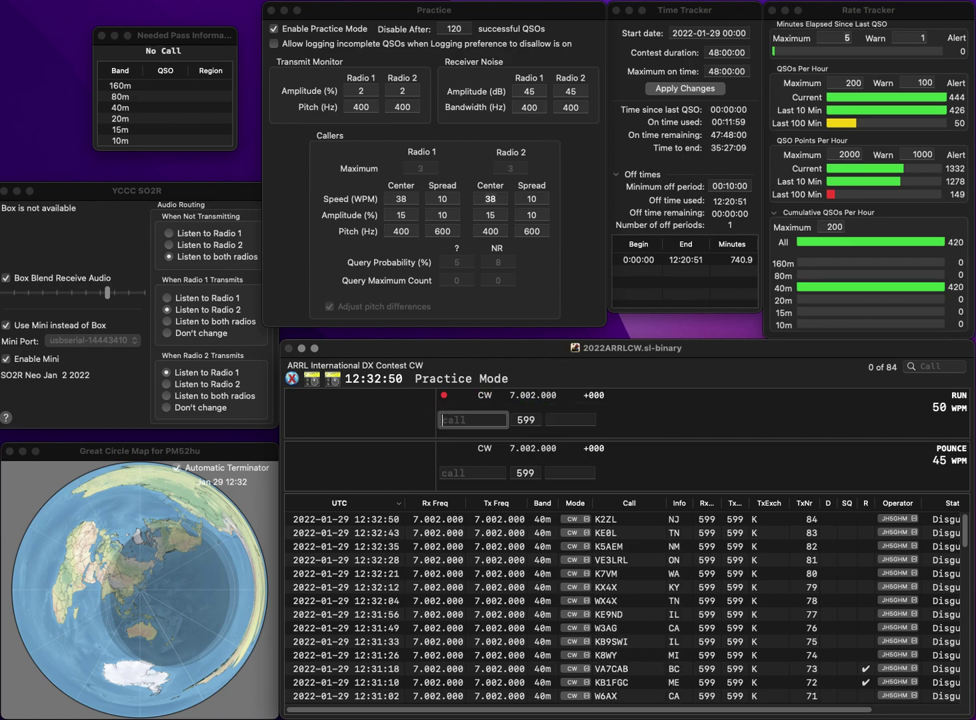
text(KI)
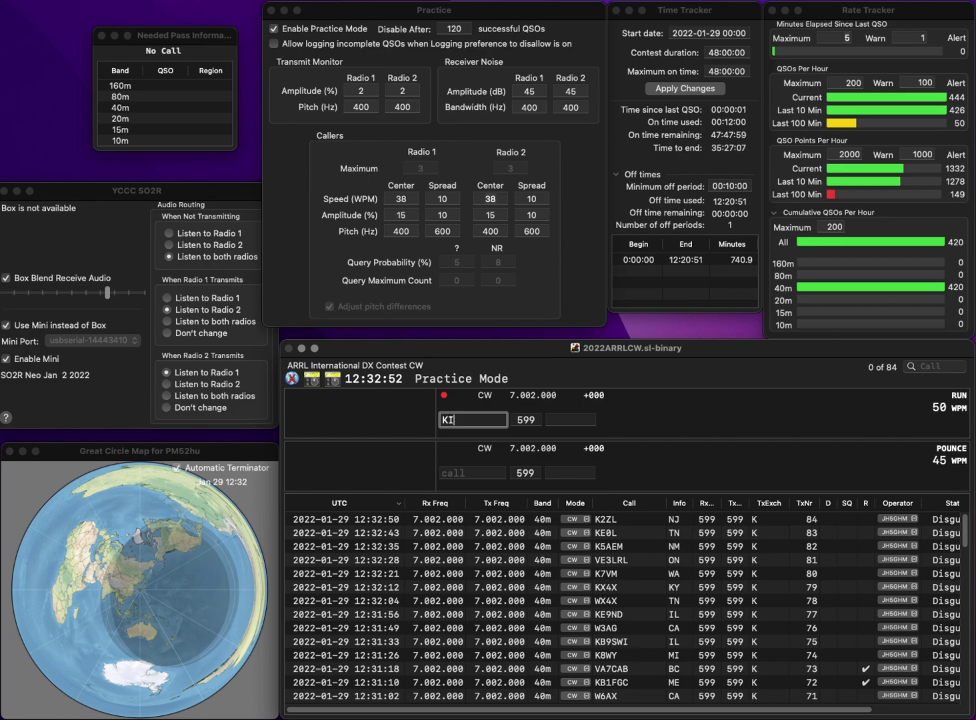
key(BackSpace)
key(BackSpace)
text(NI)
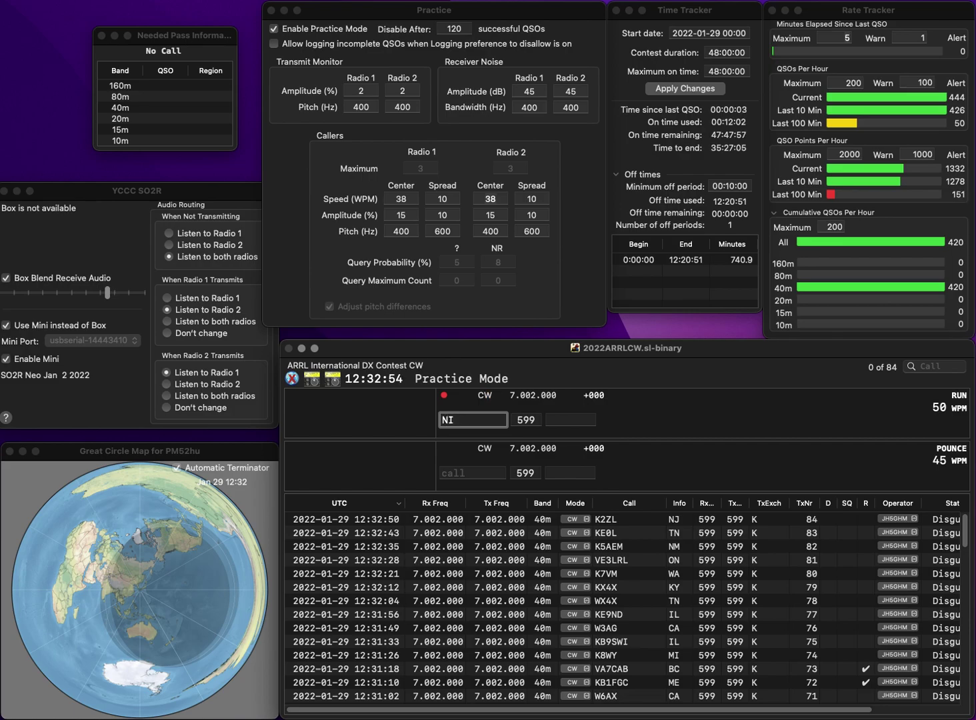
text(4MX)
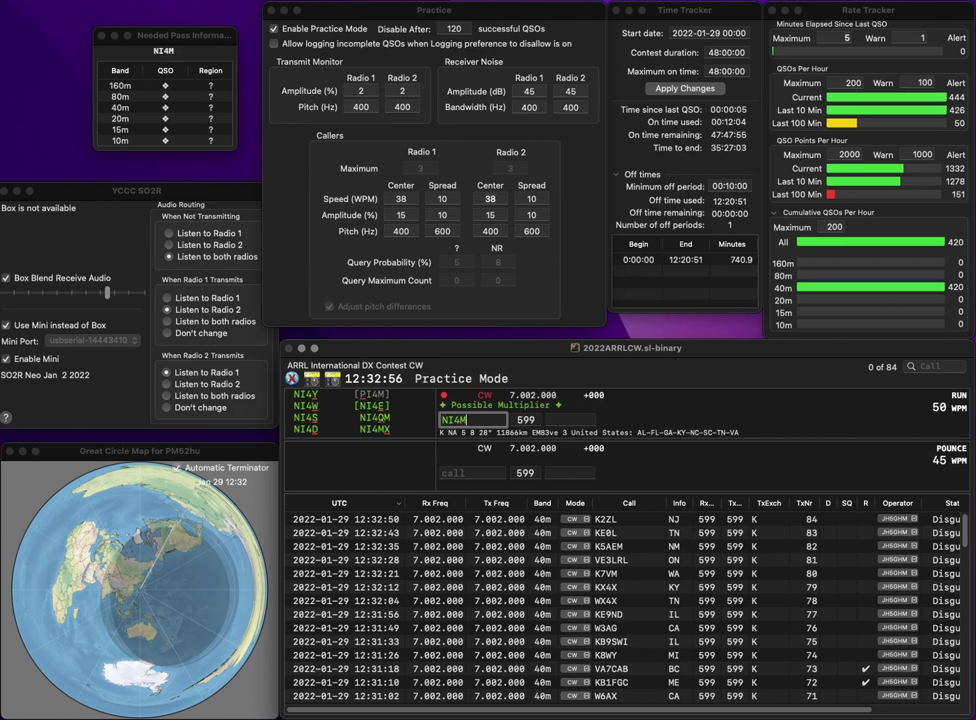
key(Tab)
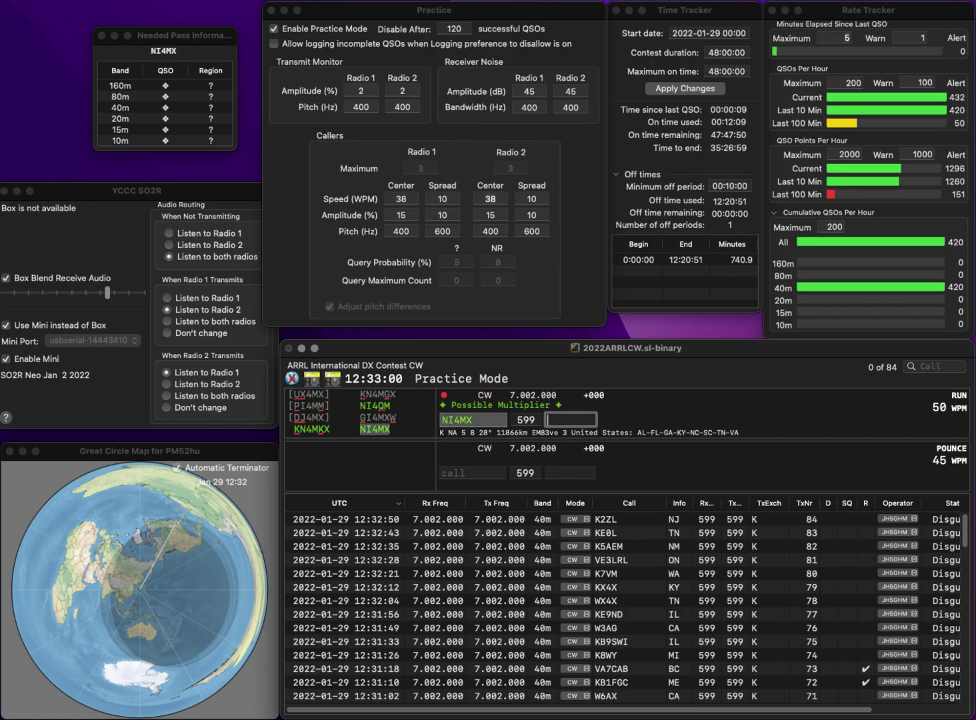
key(Return)
text(K5LC)
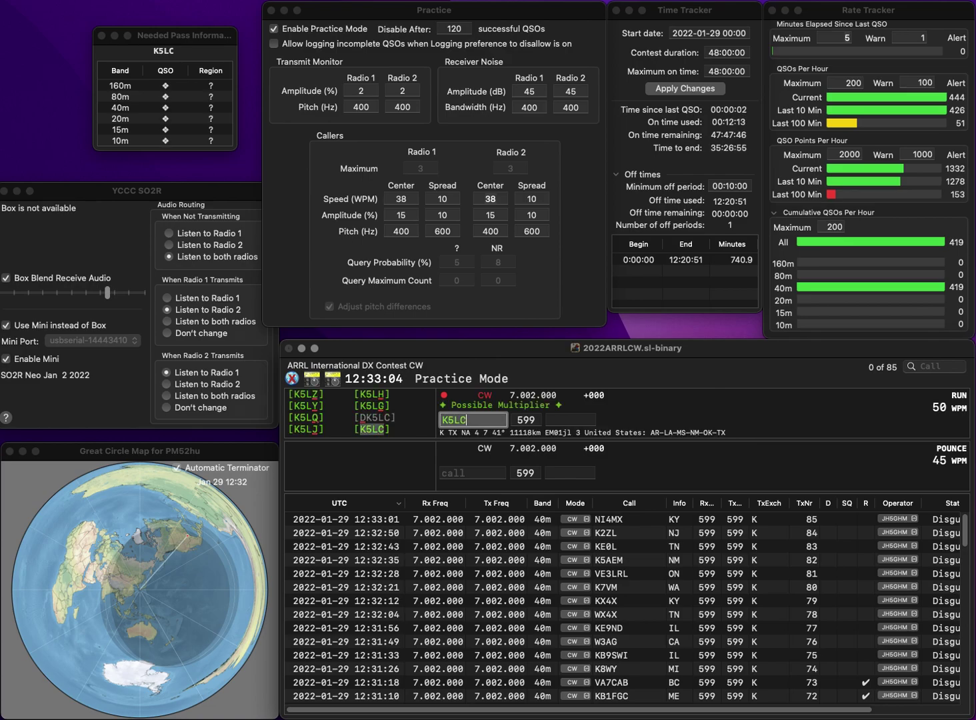
text(T)
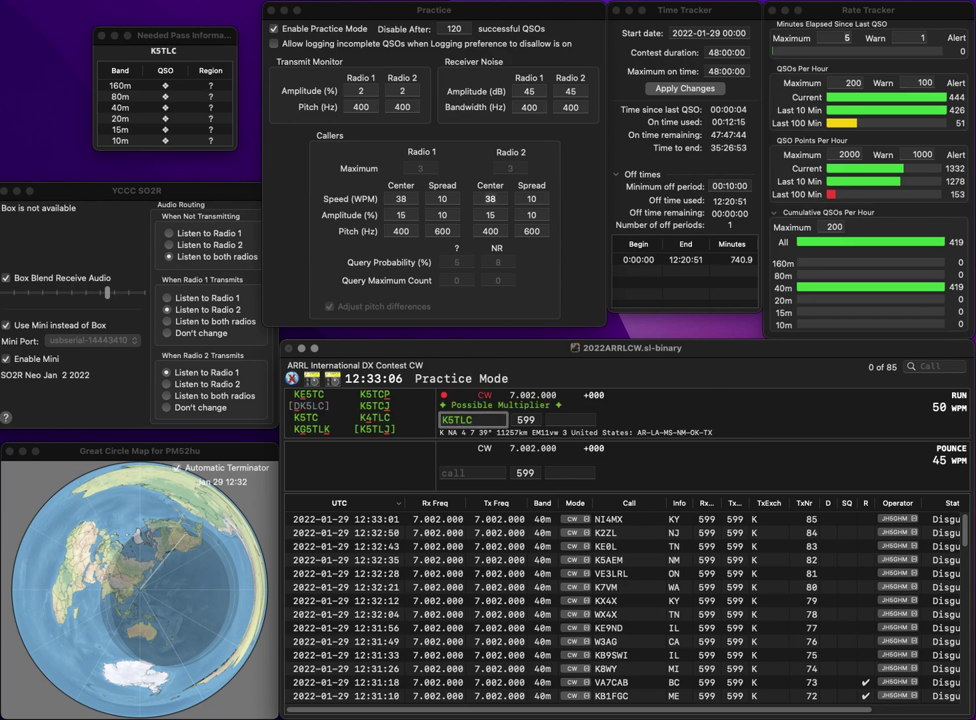
key(Left)
key(BackSpace)
text(4)
key(Tab)
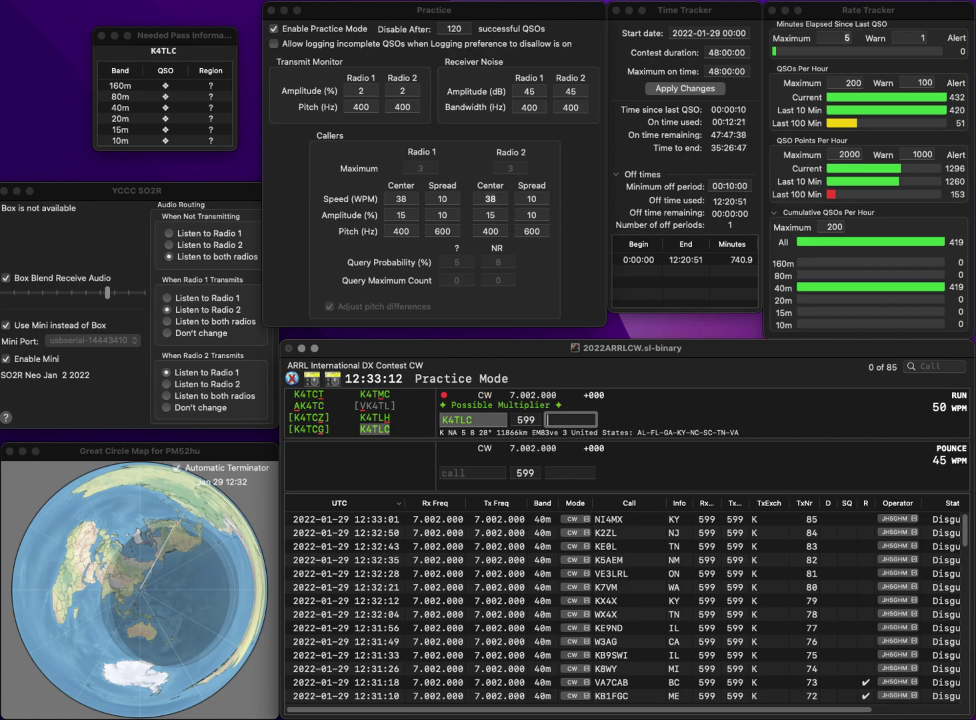
text(FL)
key(Return)
Step: Log a run contact with K2MYQ/1 using the received exchange RI
text(K)
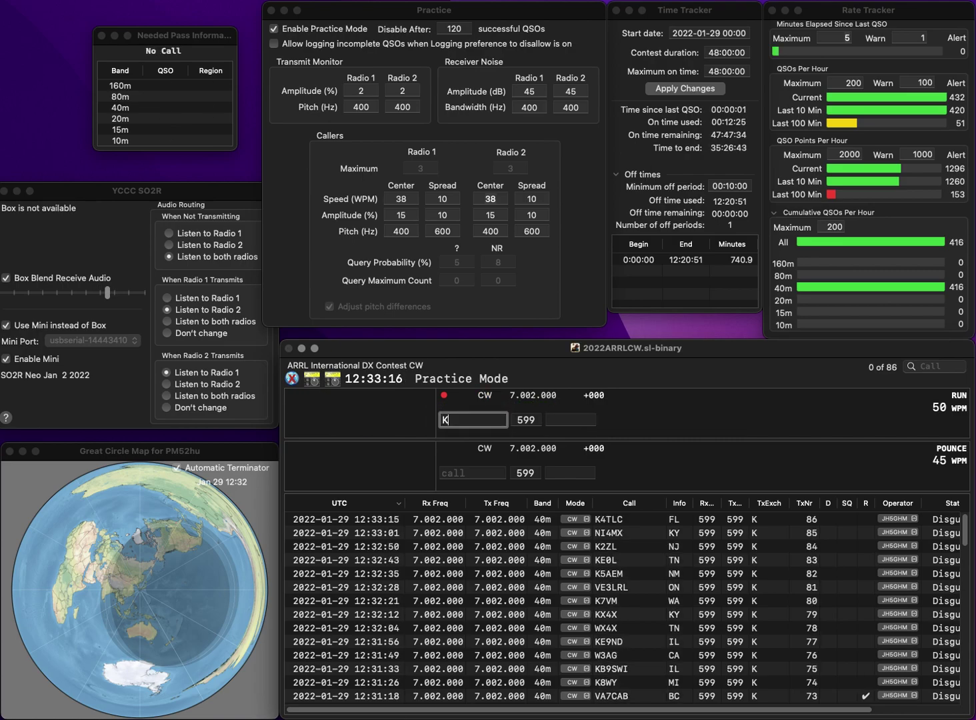
text(2MYQ/1)
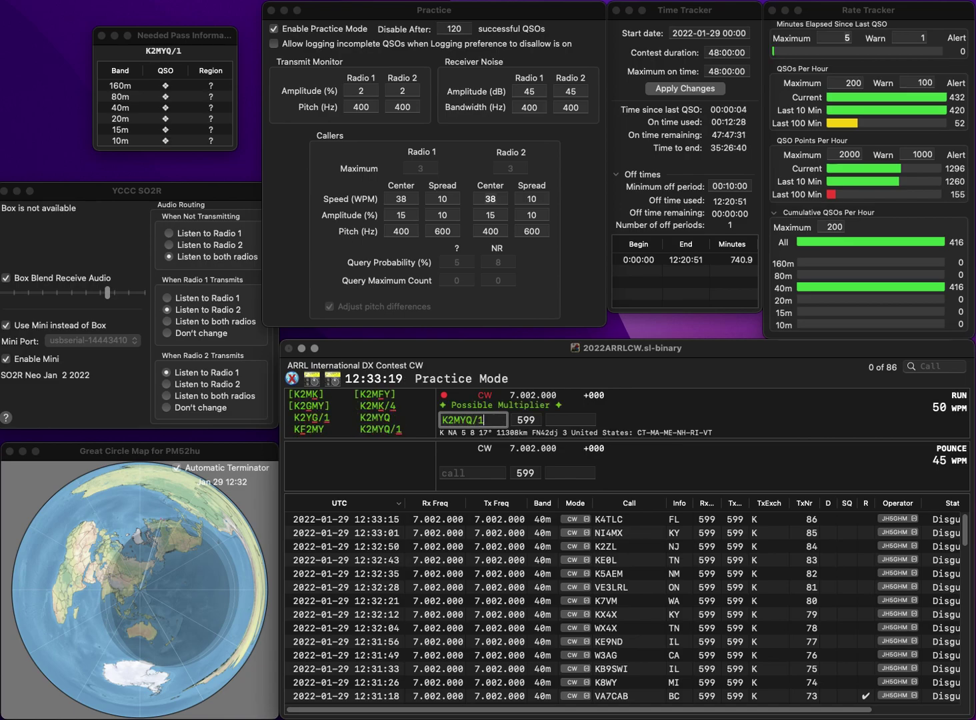
key(space)
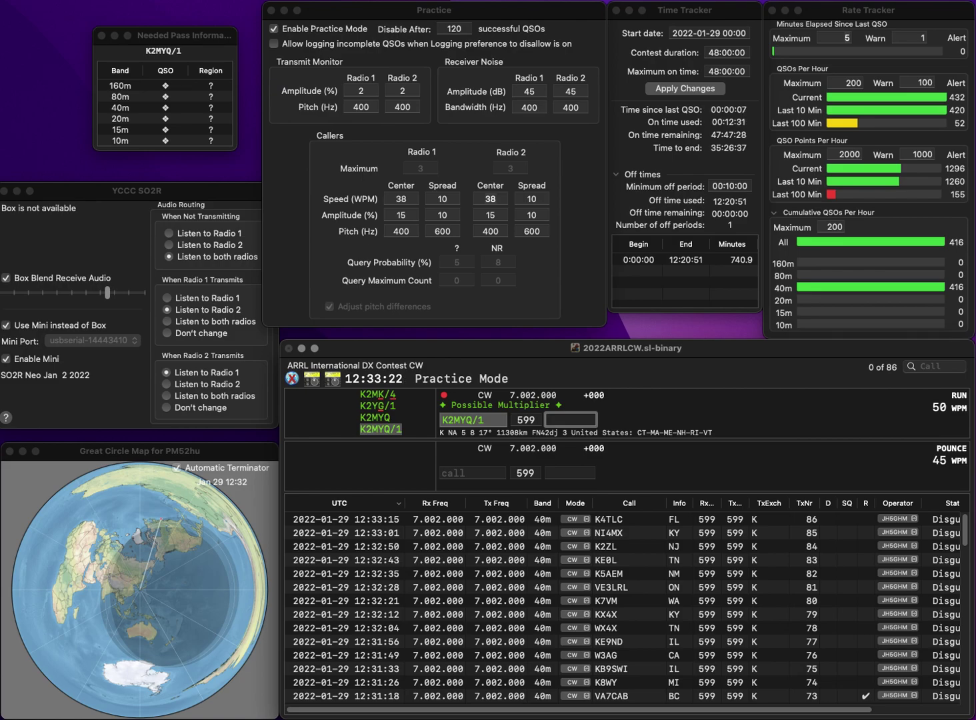
text(RI)
key(Return)
text(W9EBO)
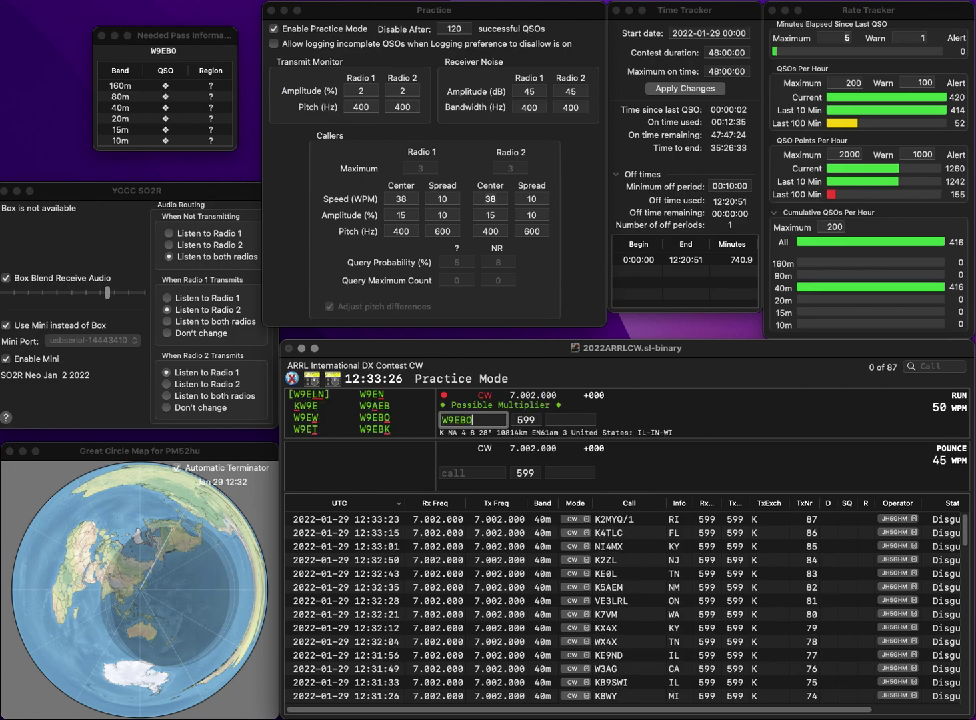
key(Return)
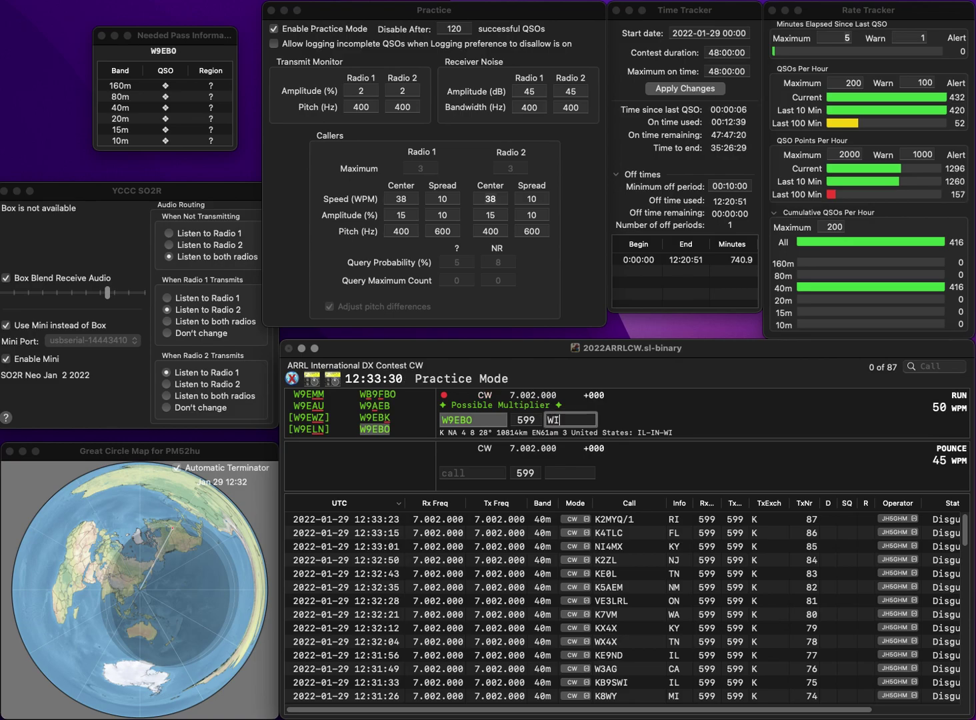
key(Return)
text(KB8DT)
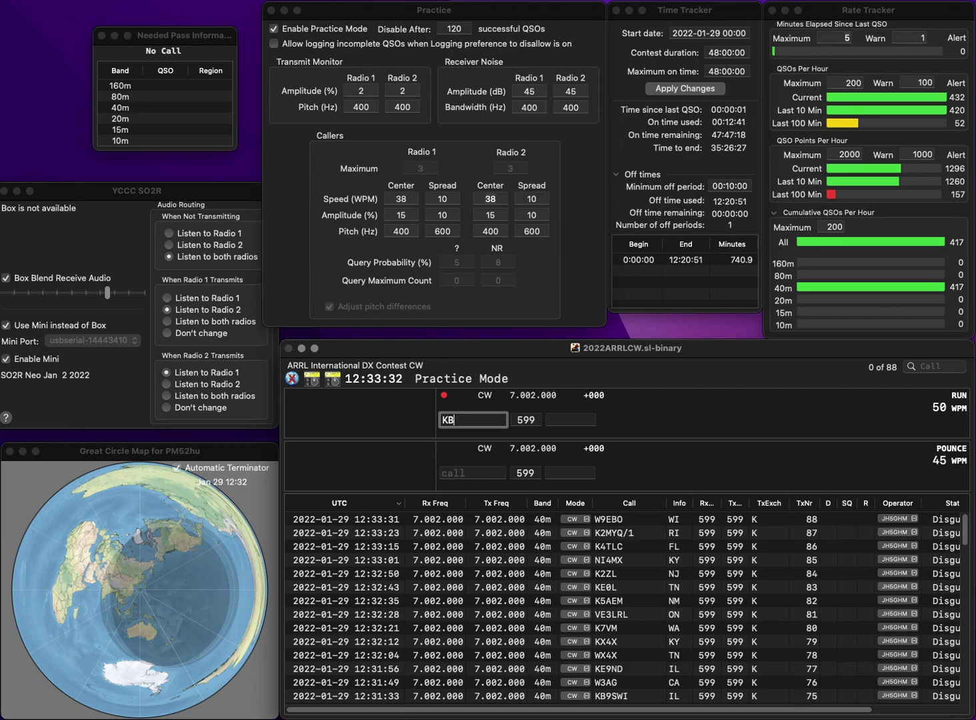
click(458, 420)
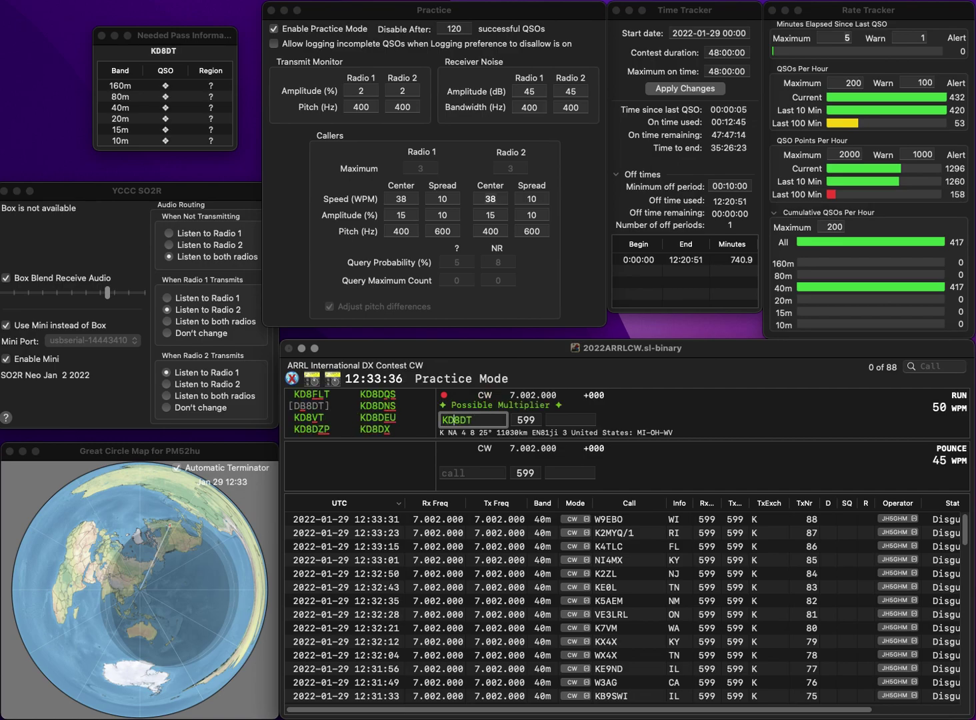
key(BackSpace)
key(BackSpace)
text(B7)
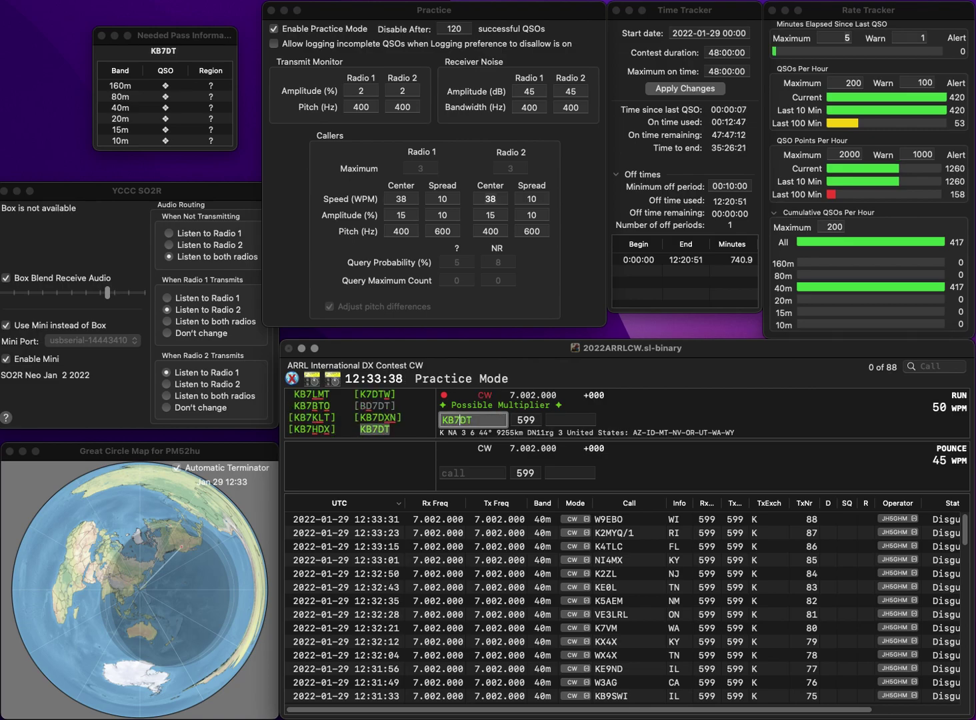
click(570, 420)
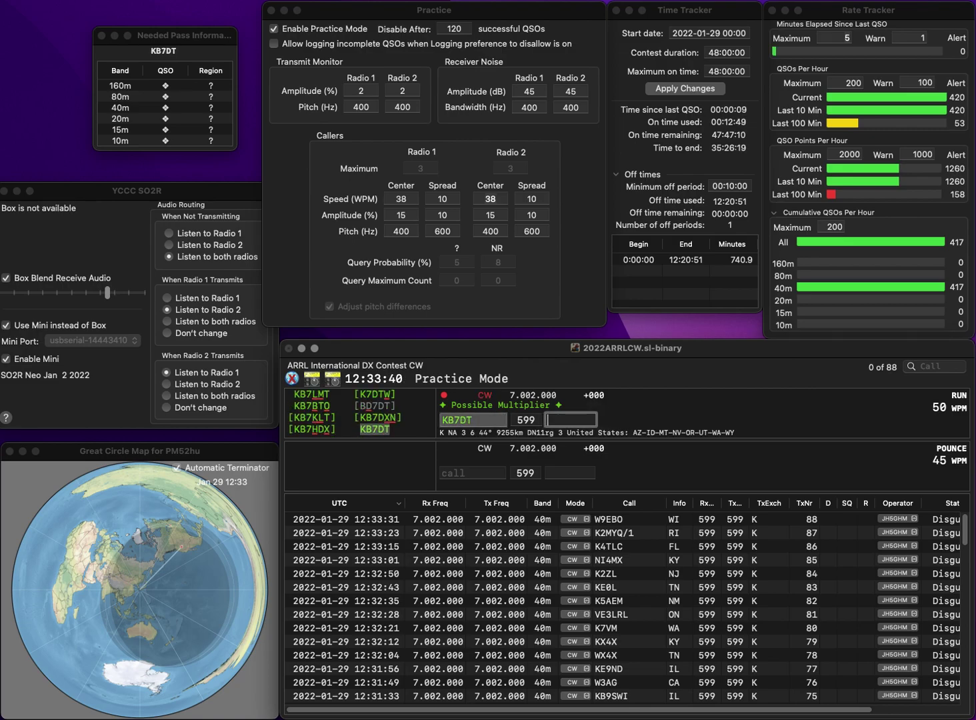
text(MT)
key(Return)
text(N9MS)
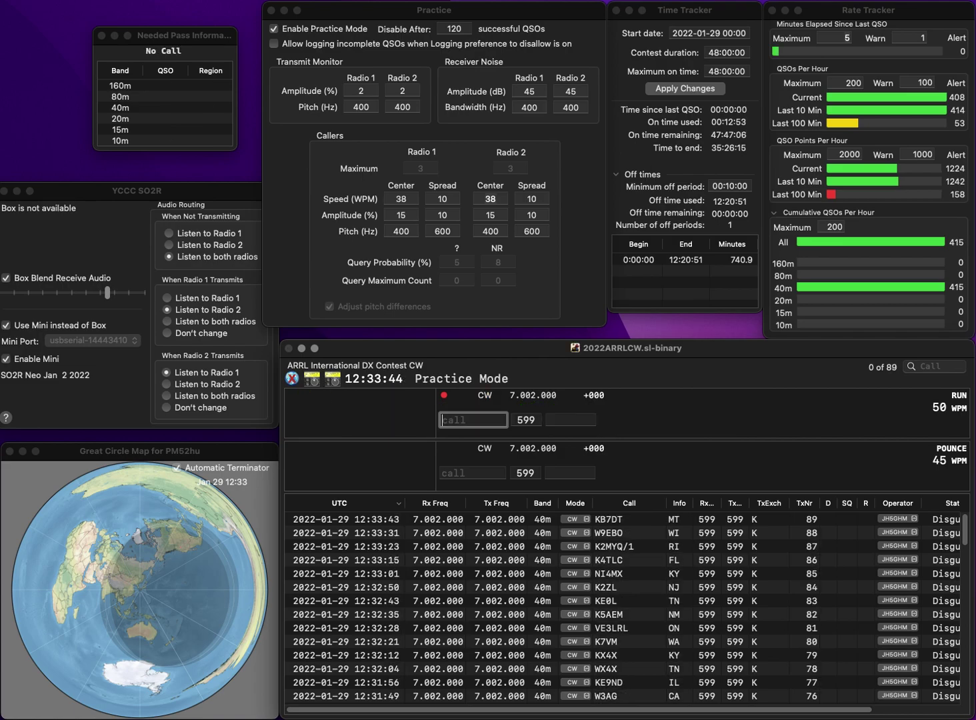
key(space)
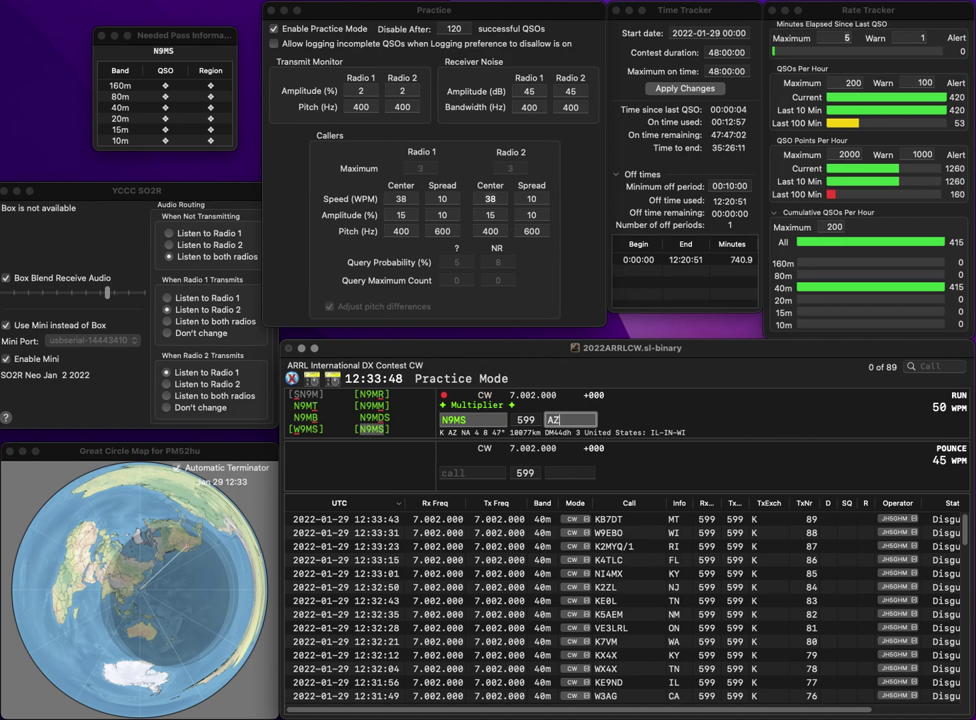
key(Return)
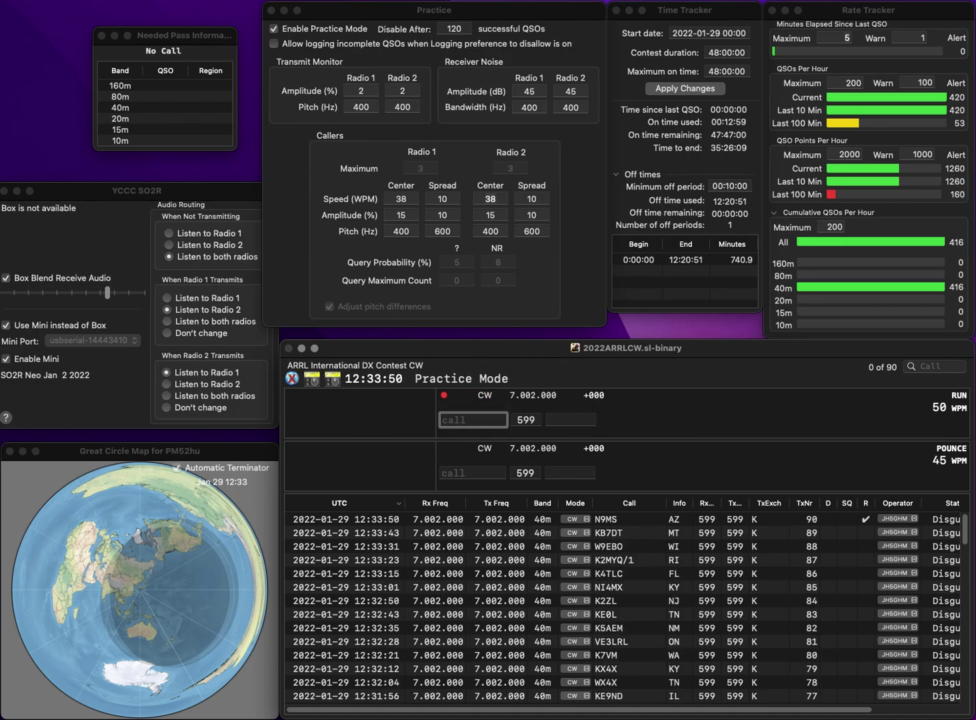
text(K8M)
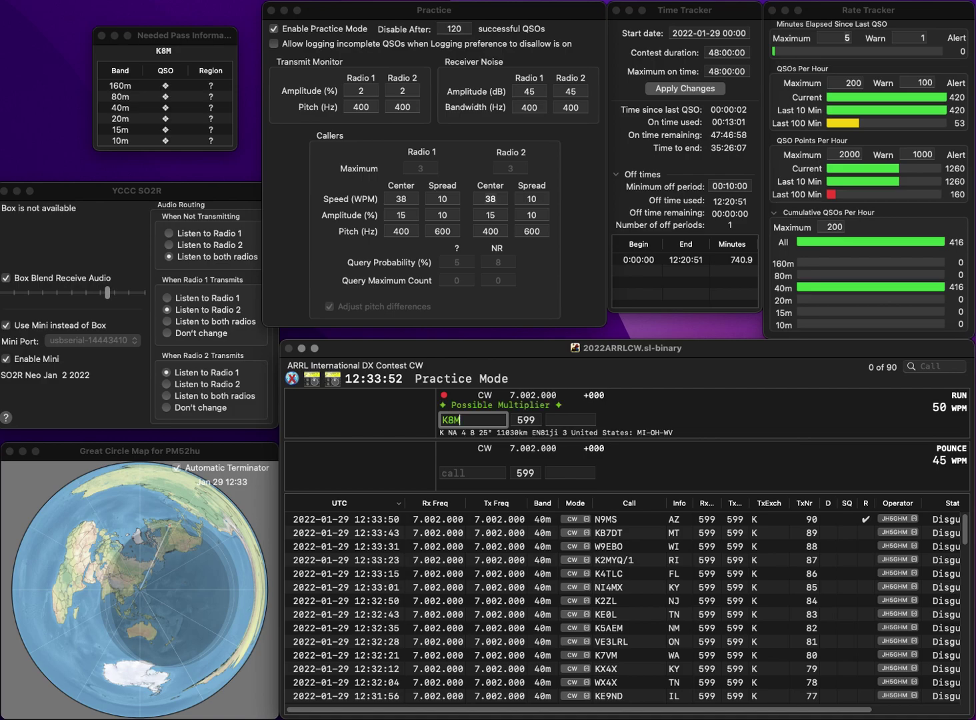
text(AJ)
key(space)
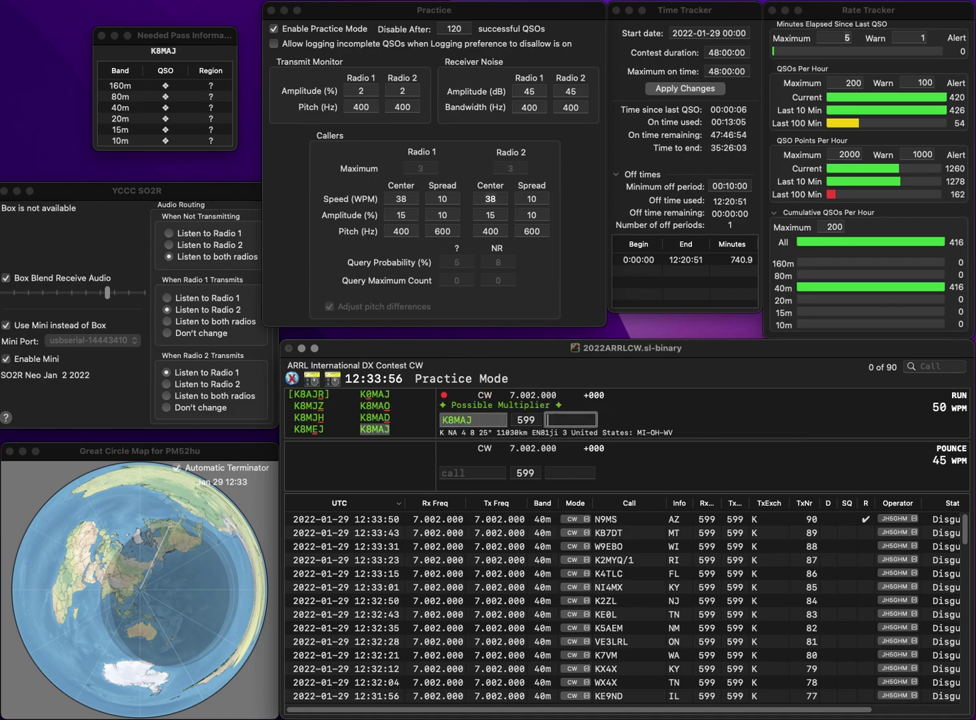
text(MI)
key(Return)
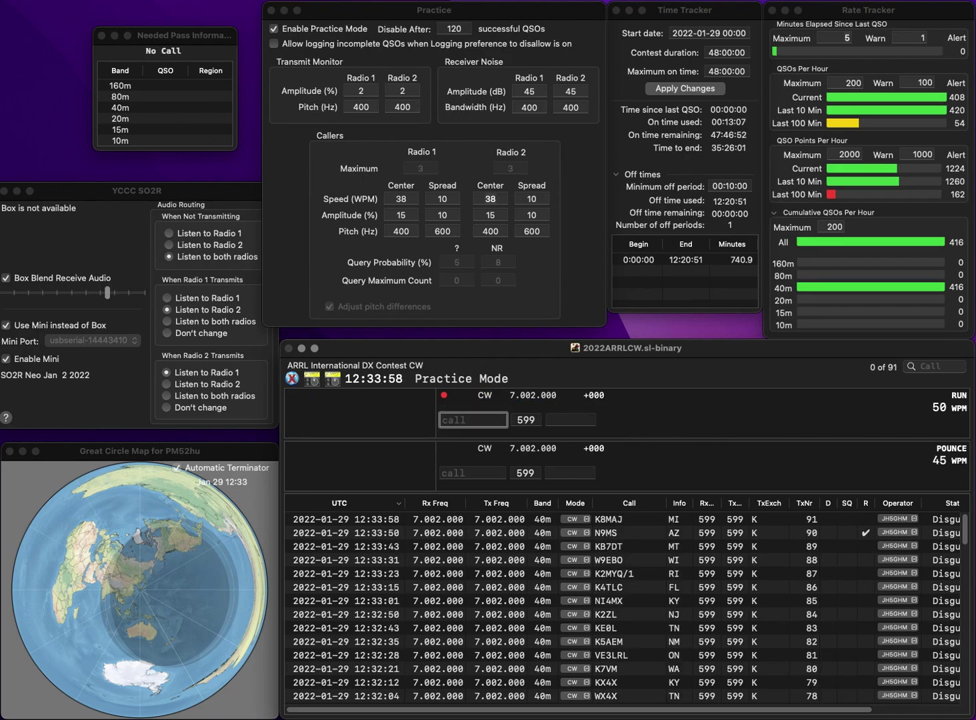
text(W5MM)
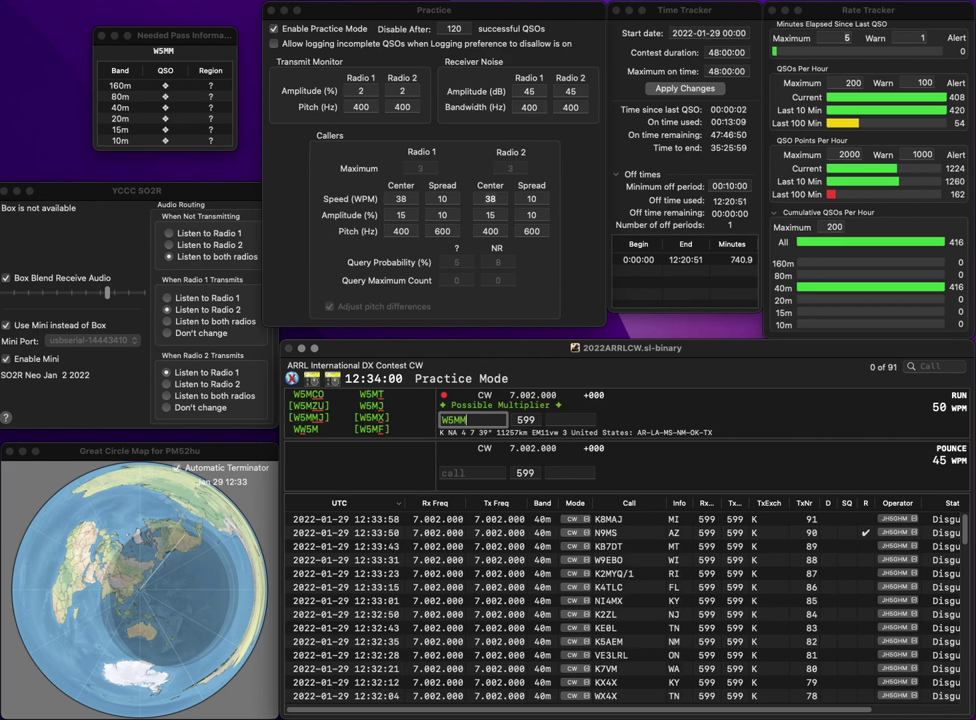
text(W)
key(Return)
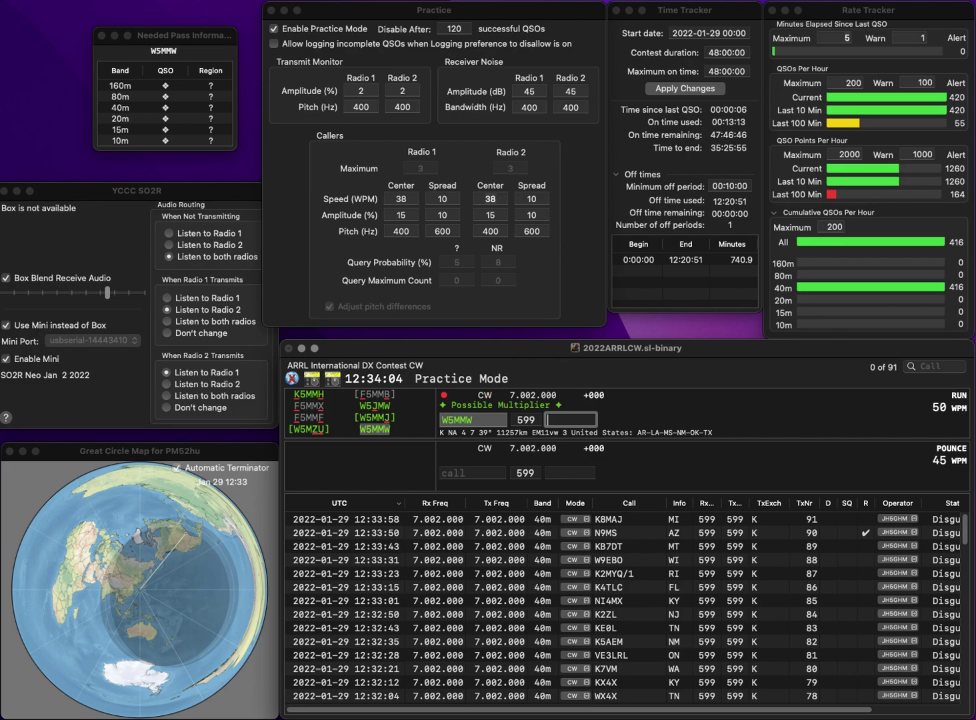
key(Return)
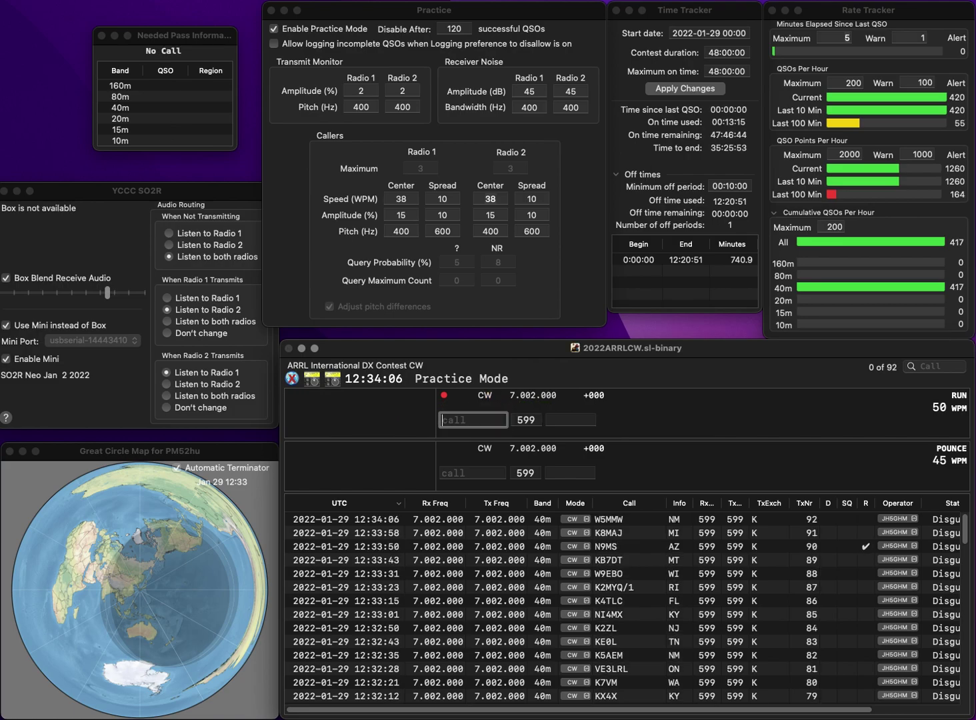
text(K)
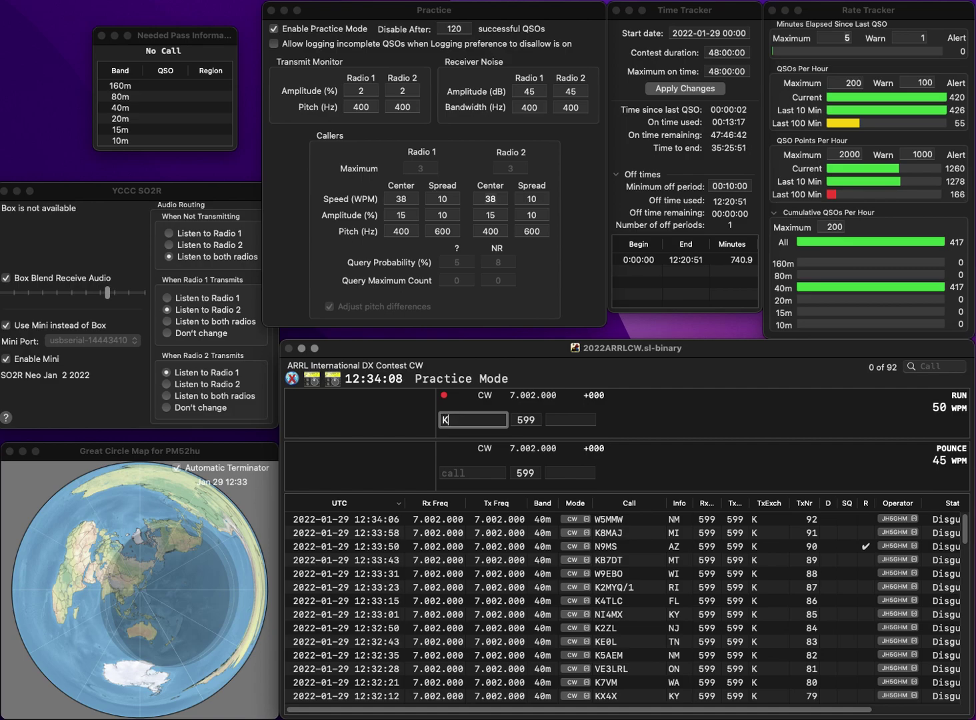
text(K4DZP)
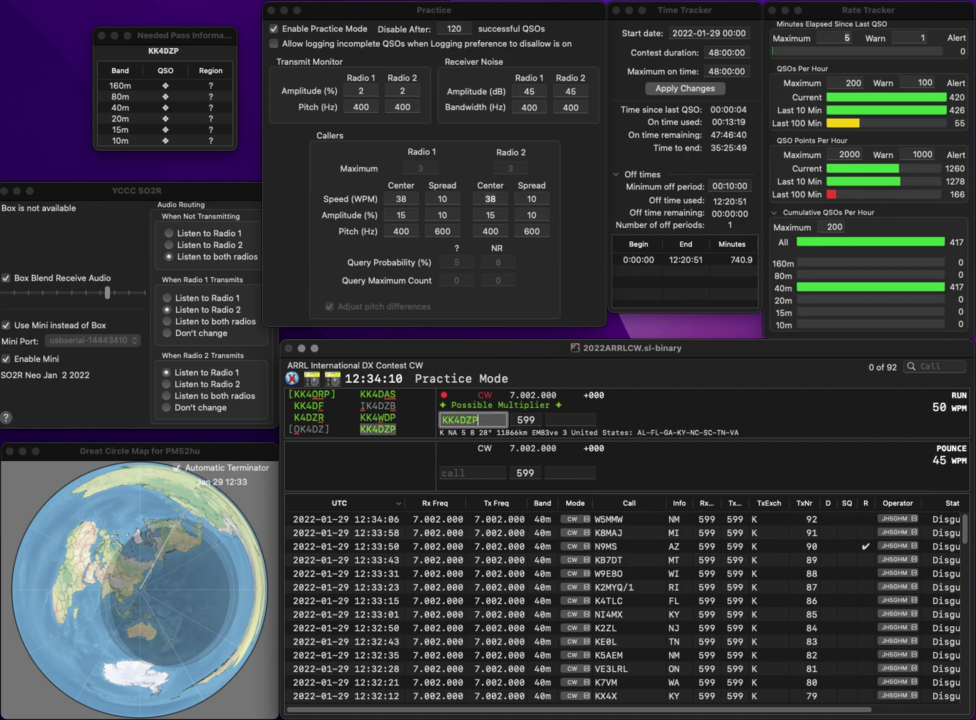
click(548, 420)
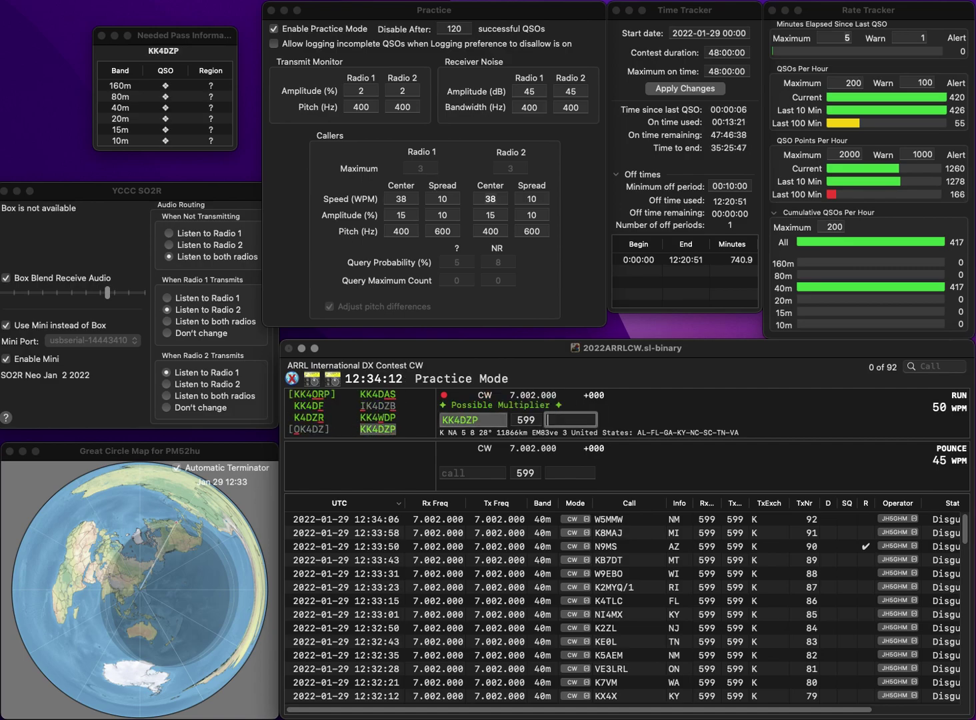
text(VA)
key(Return)
text(VAAM)
key(BackSpace)
text(GW)
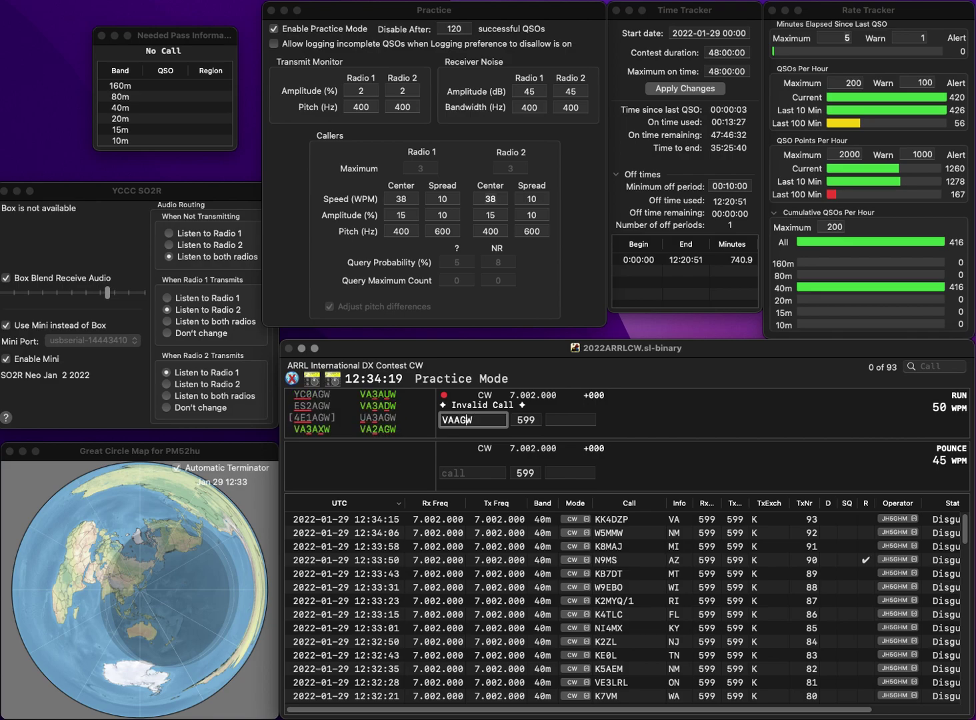
text(2)
key(space)
text(QC)
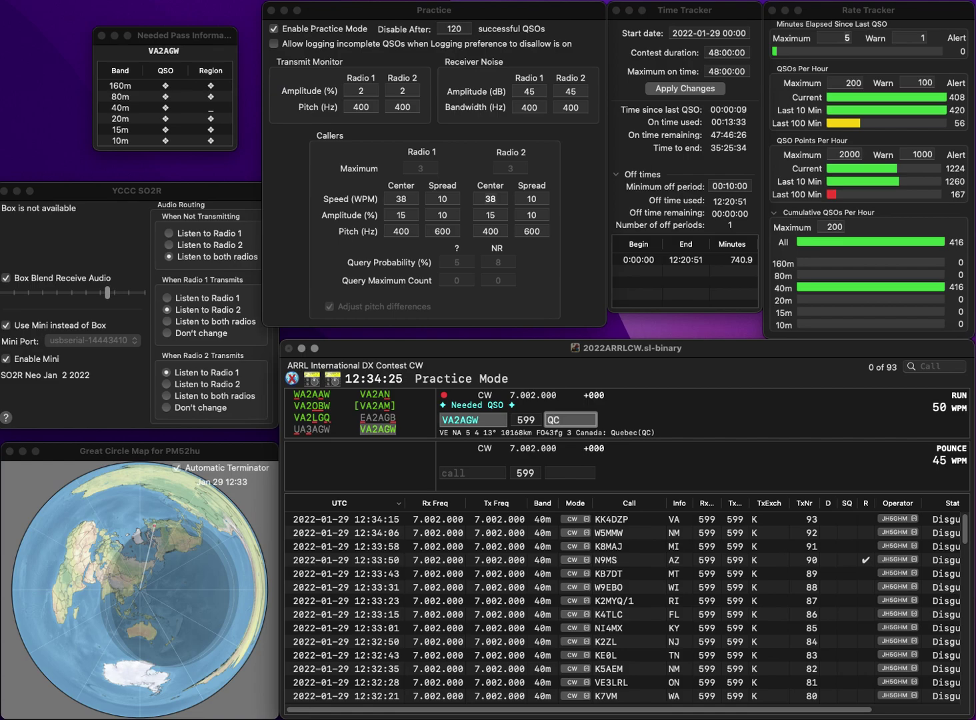
key(Return)
text(VE7NI)
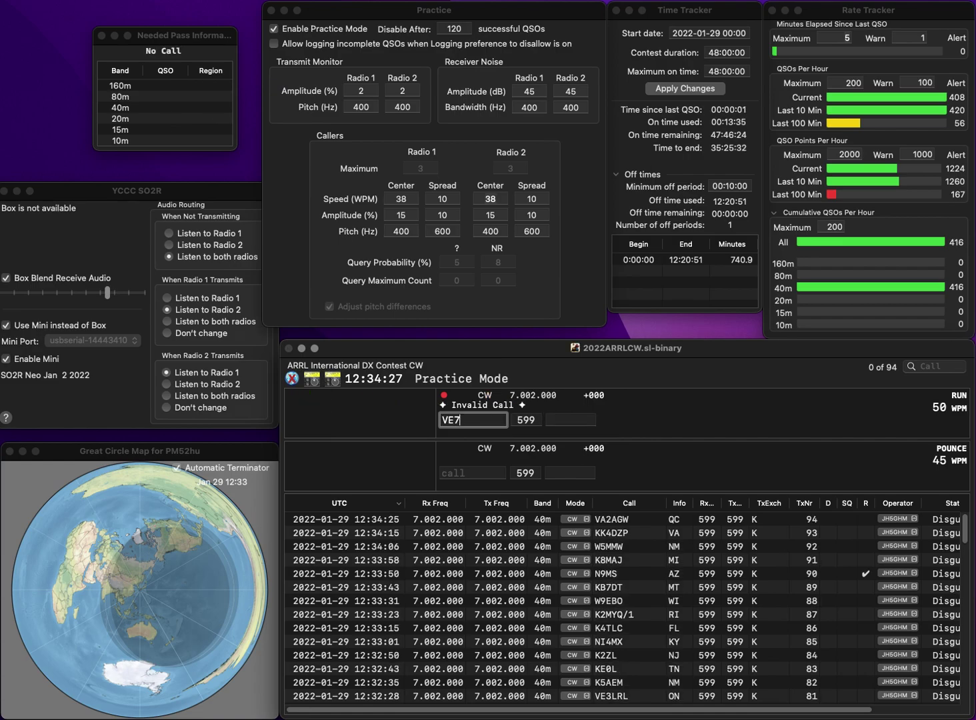
key(space)
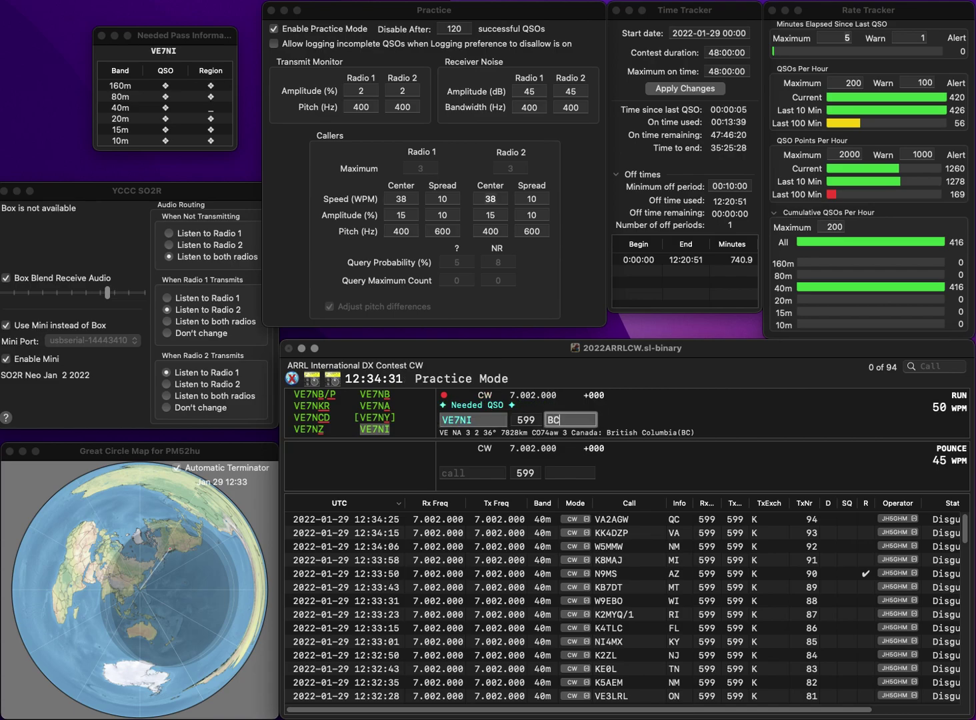
key(Return)
Step: Log a run contact with KB8DX using the received exchange MI
text(KB8DX)
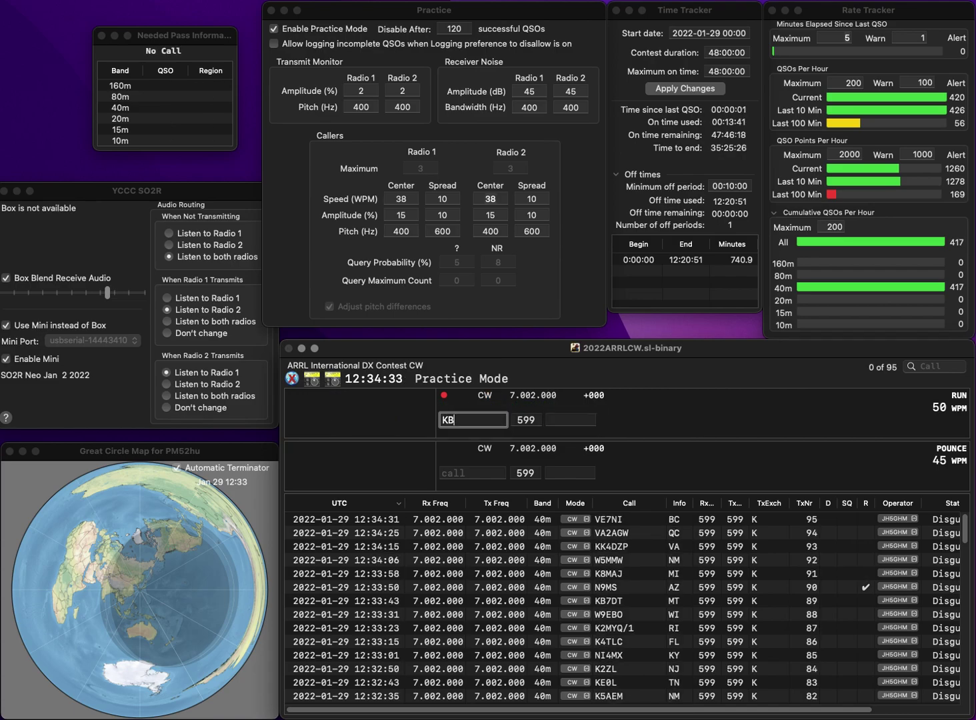
key(space)
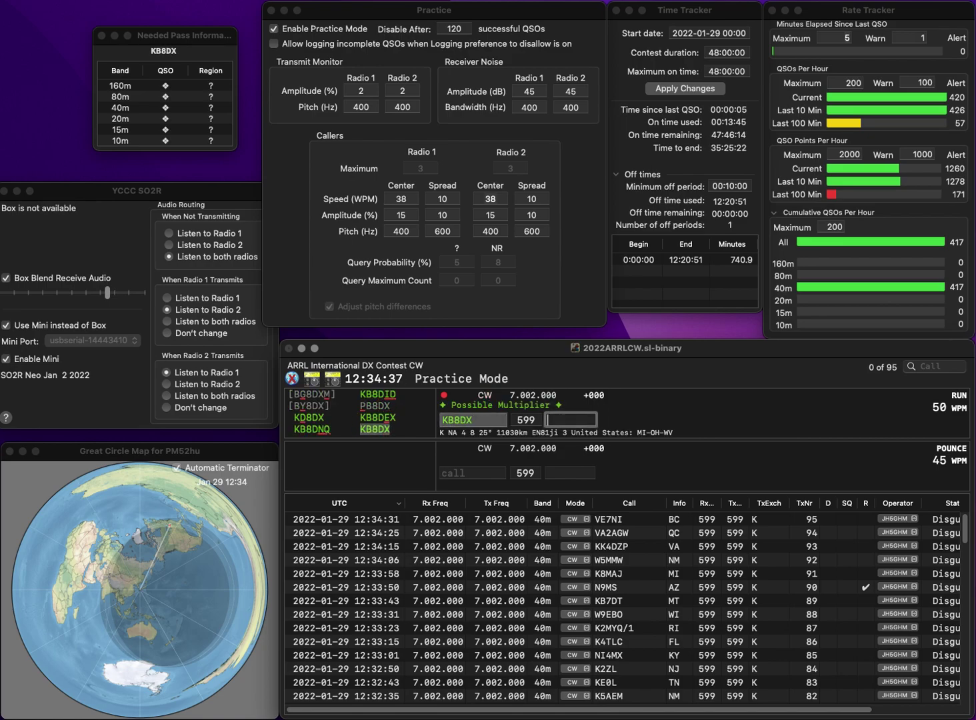
text(I)
key(Return)
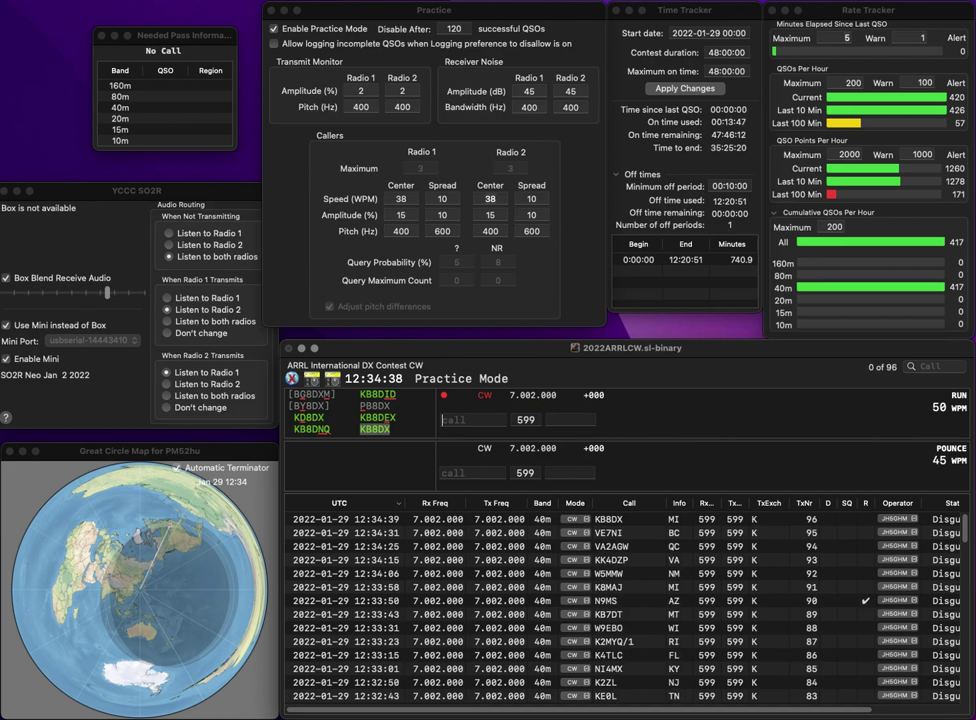
text(W5I)
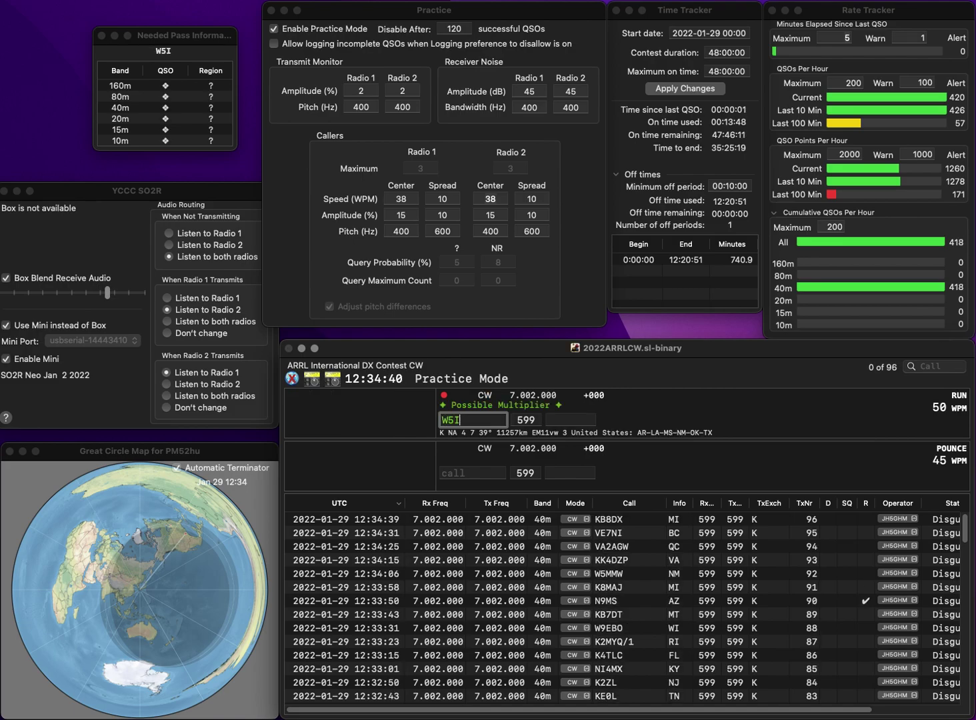
text(IA)
key(BackSpace)
key(BackSpace)
text(UA)
key(space)
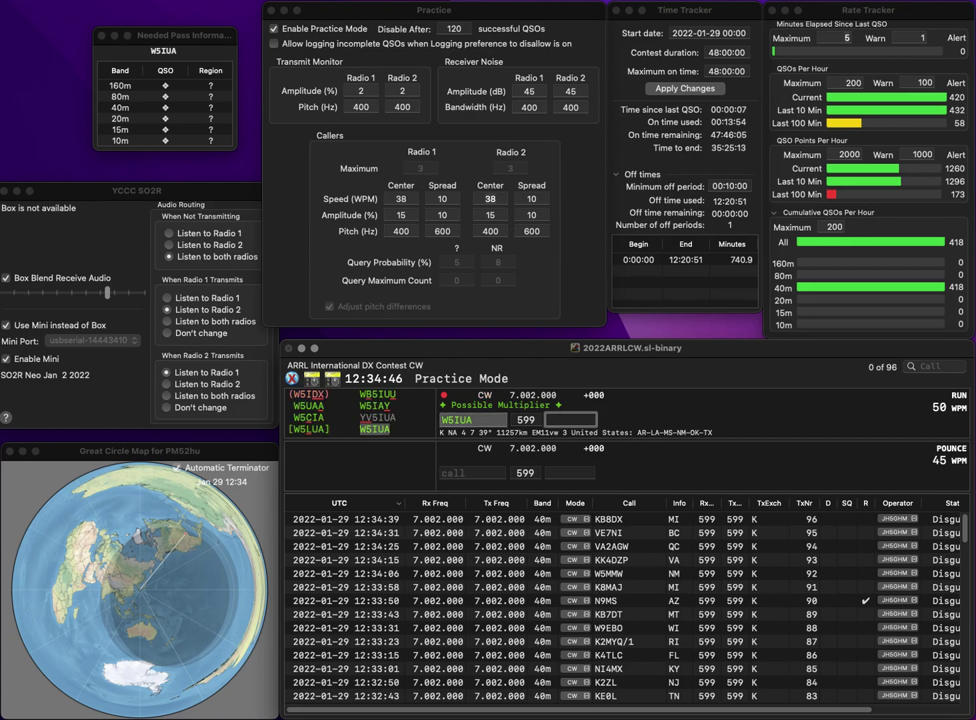
text(AR)
key(Return)
text(AA3C)
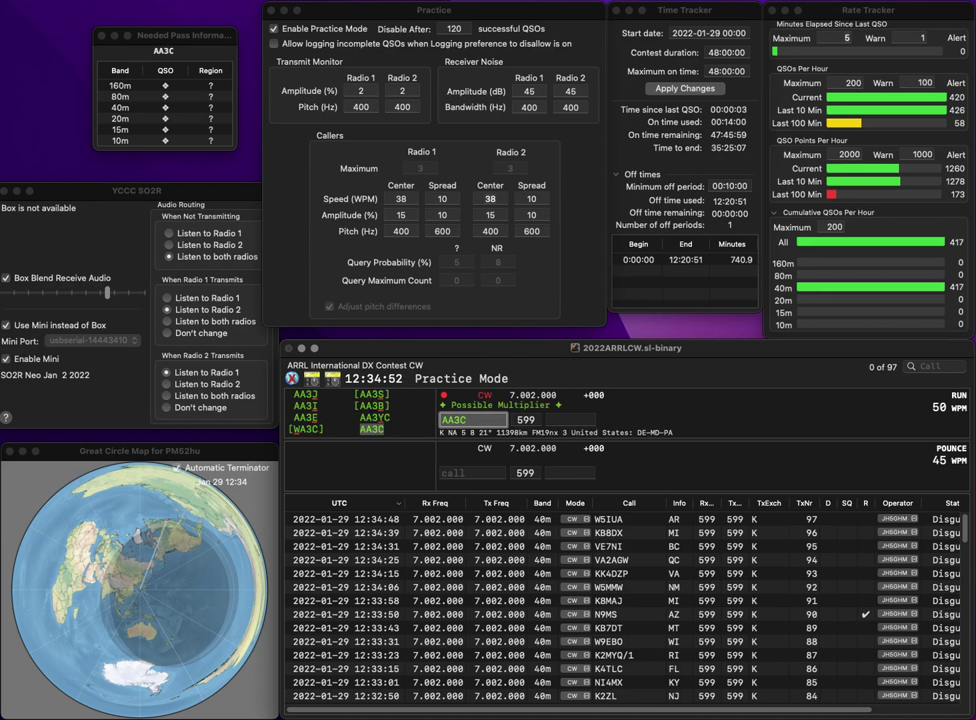
key(Left)
key(BackSpace)
text(4)
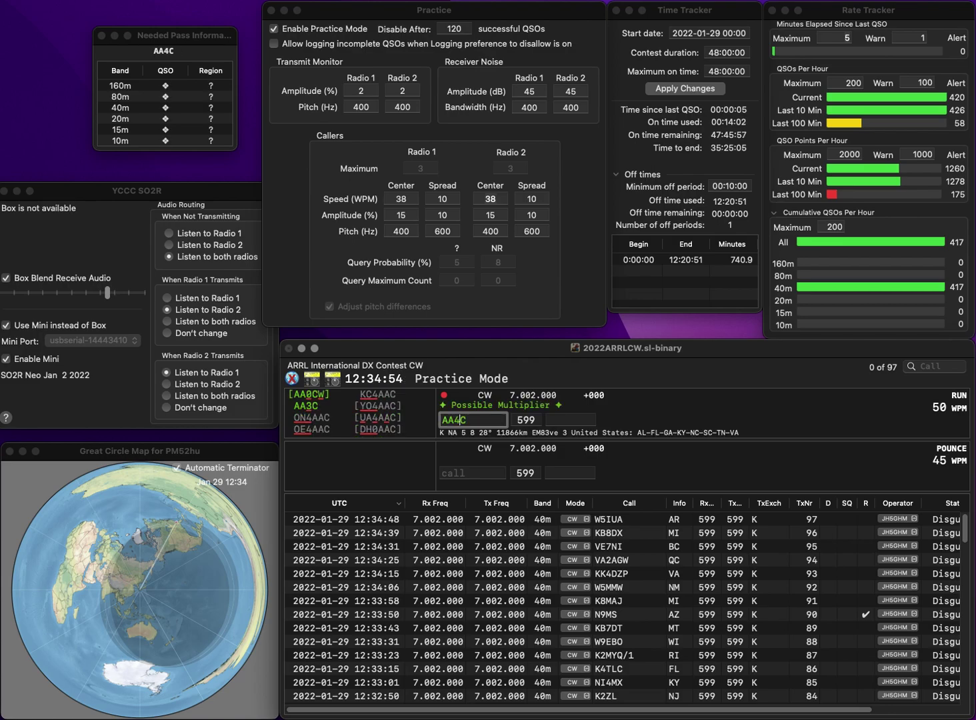
key(Right)
text(S)
key(Return)
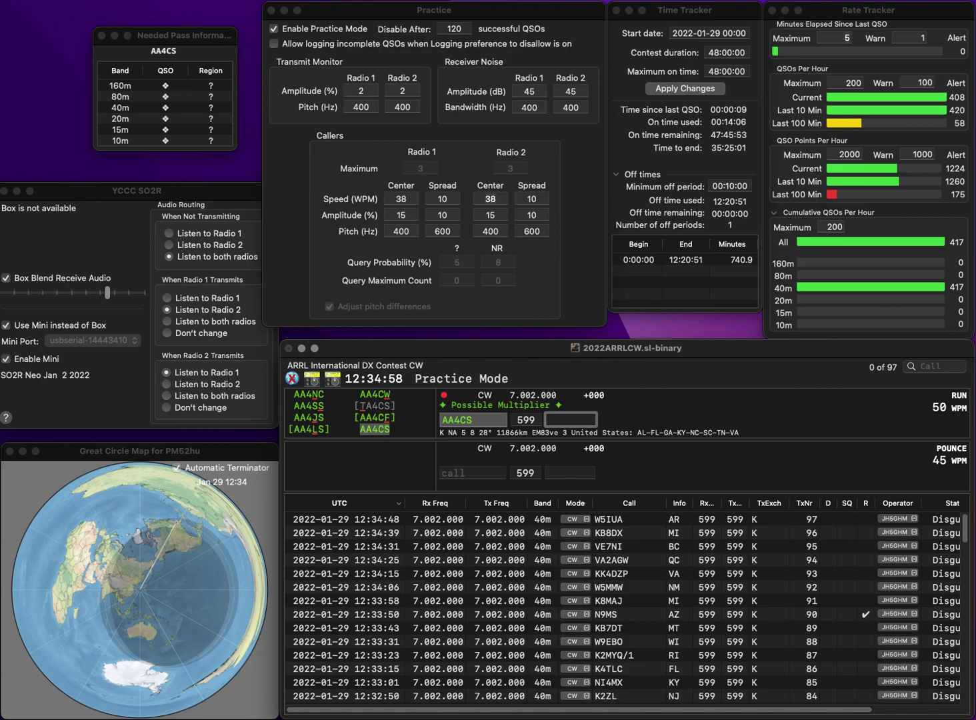
text(GA)
key(Return)
text(K0RDP)
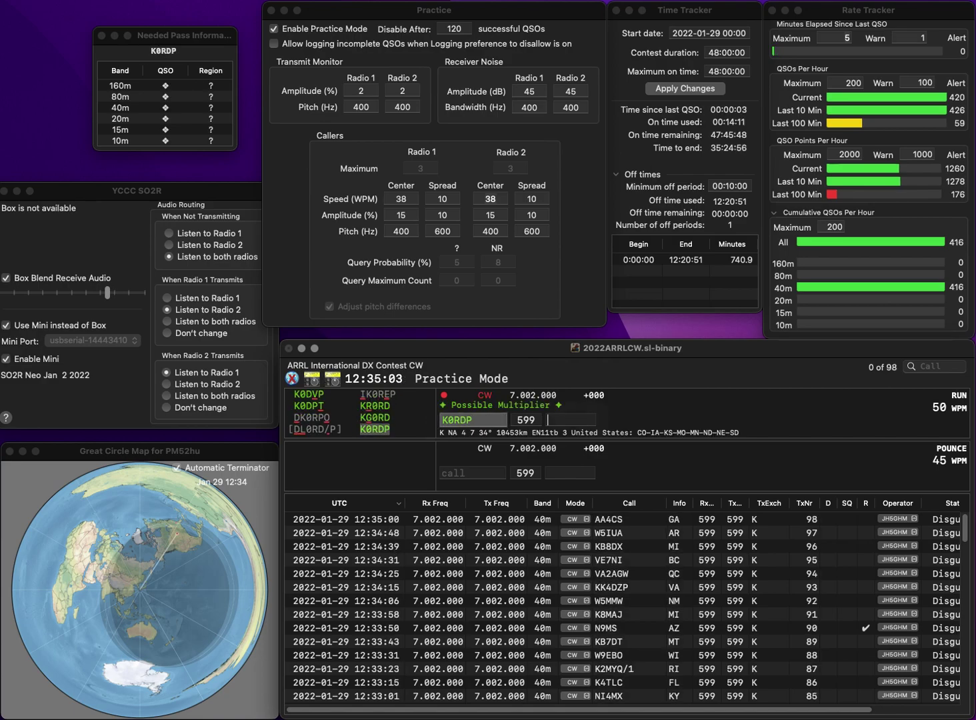
key(space)
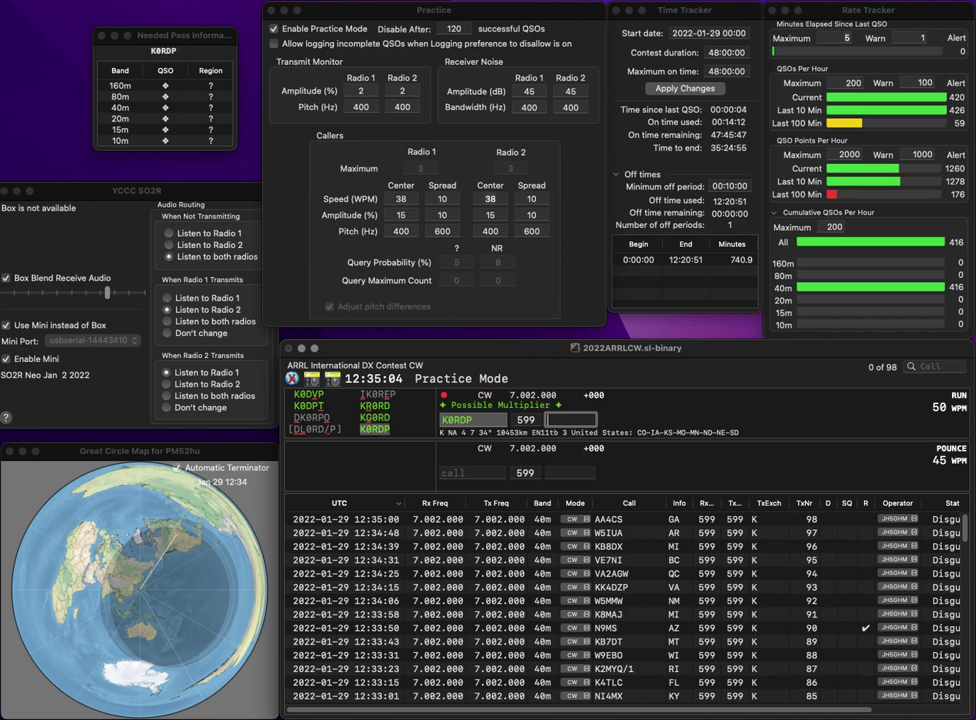
text(KS)
key(Return)
text(KA6RLQ)
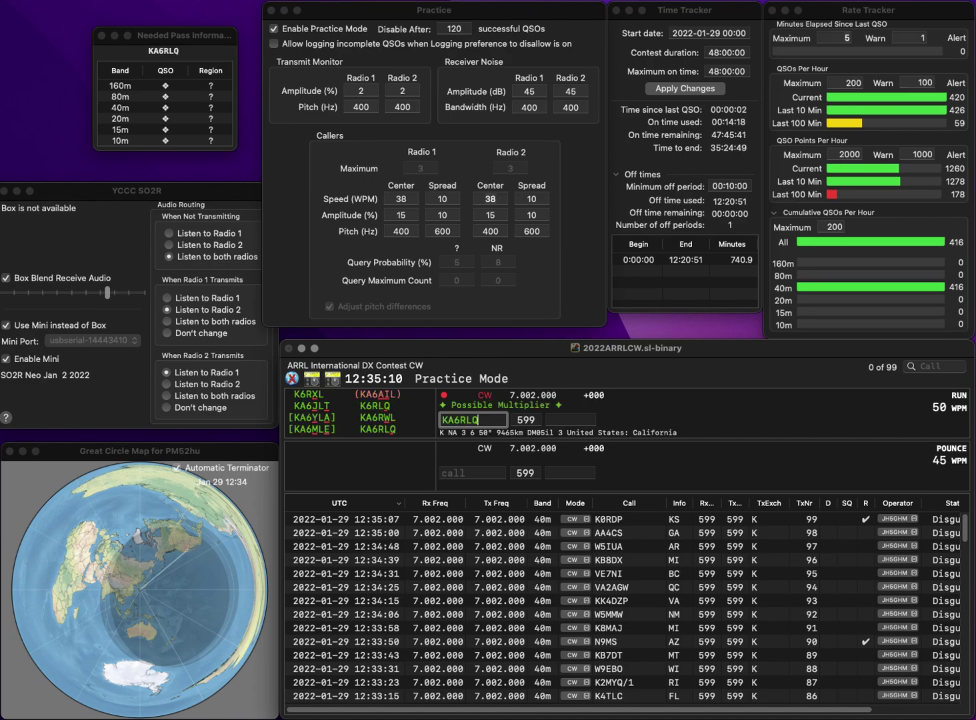
key(Return)
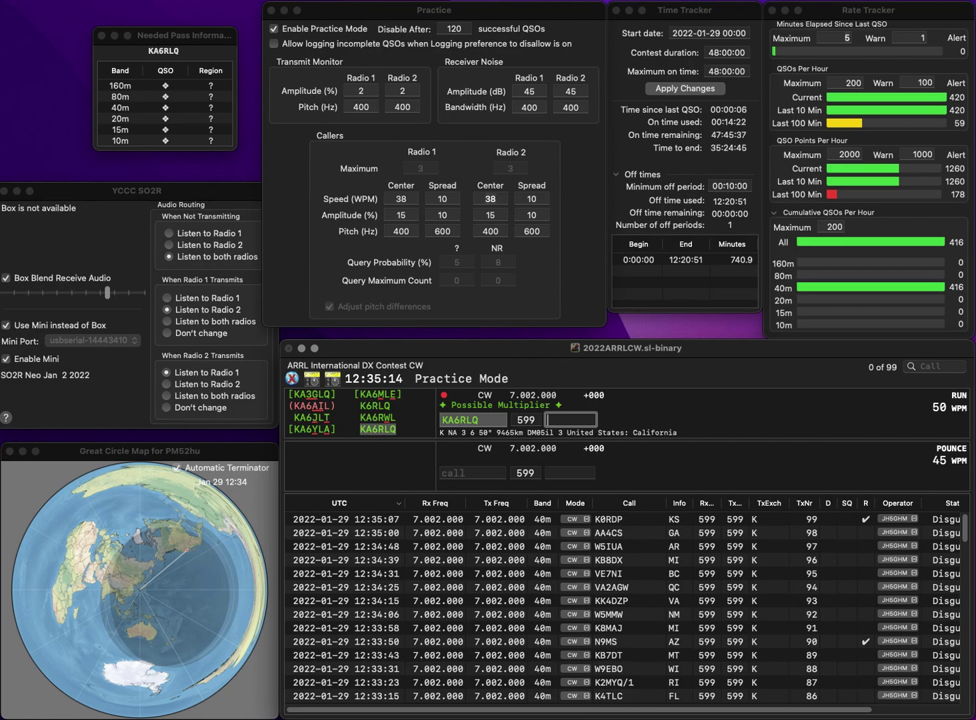
key(Return)
text(N4KEB)
key(Return)
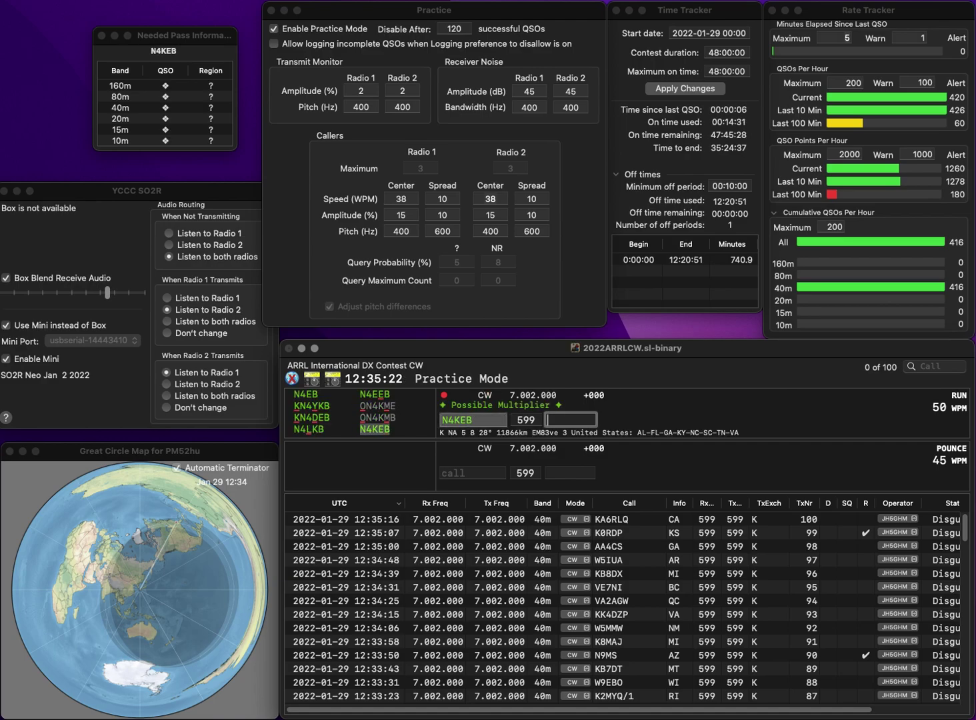
key(Return)
text(K6K)
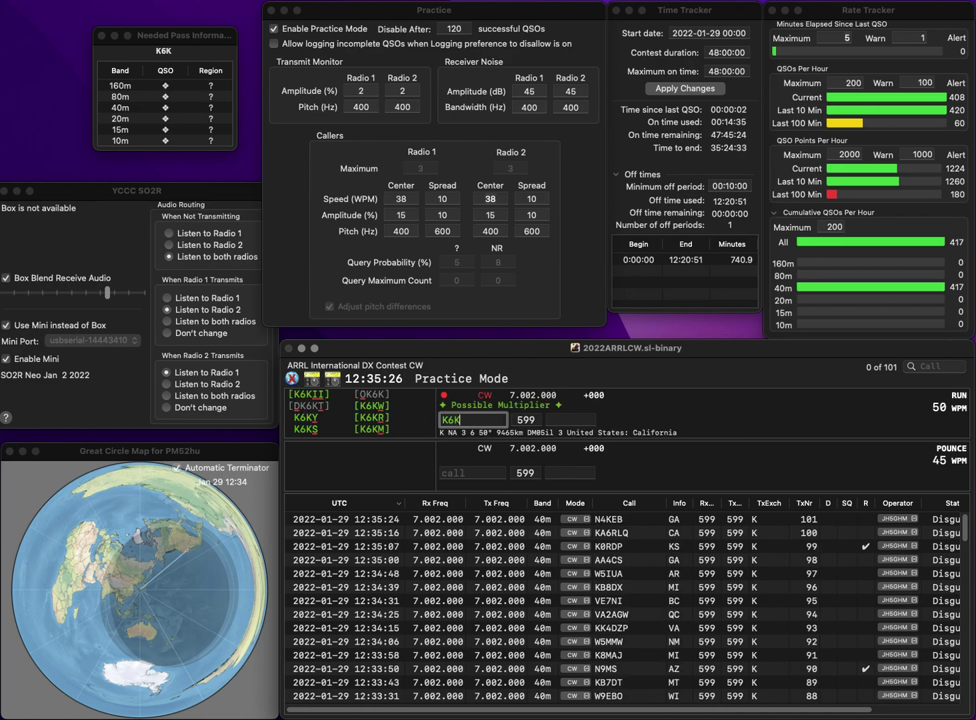
text(M)
key(space)
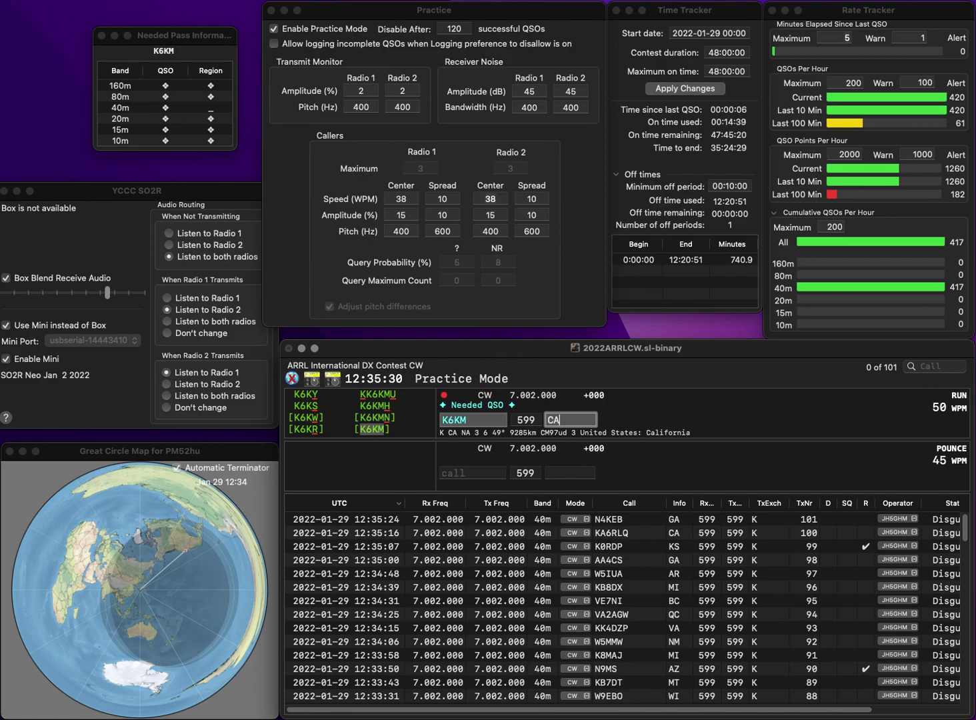
key(Return)
text(N0SO)
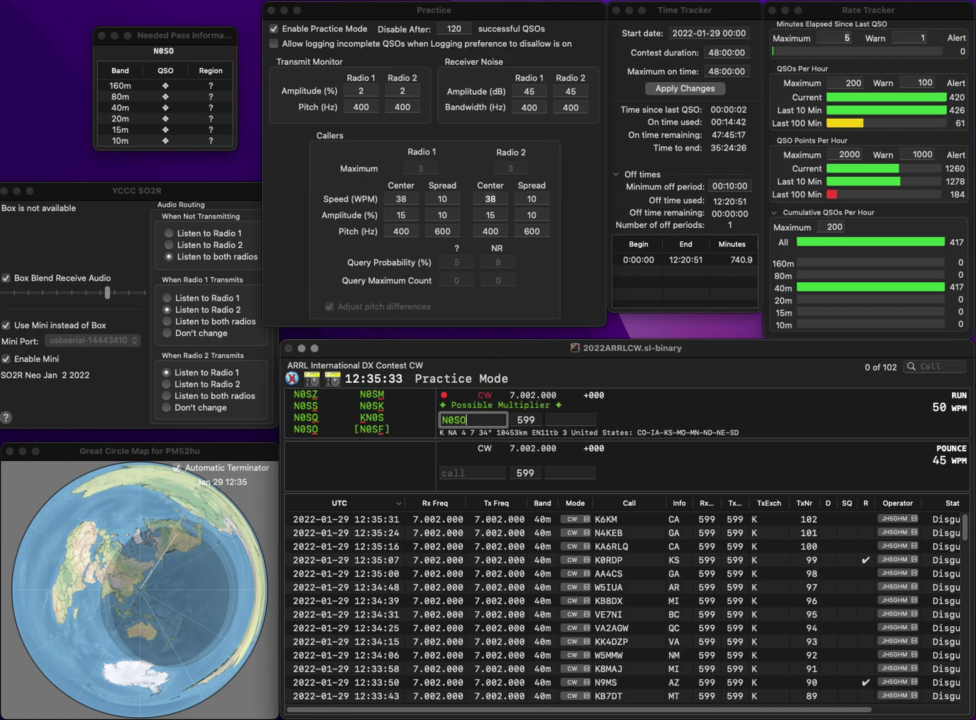
key(Return)
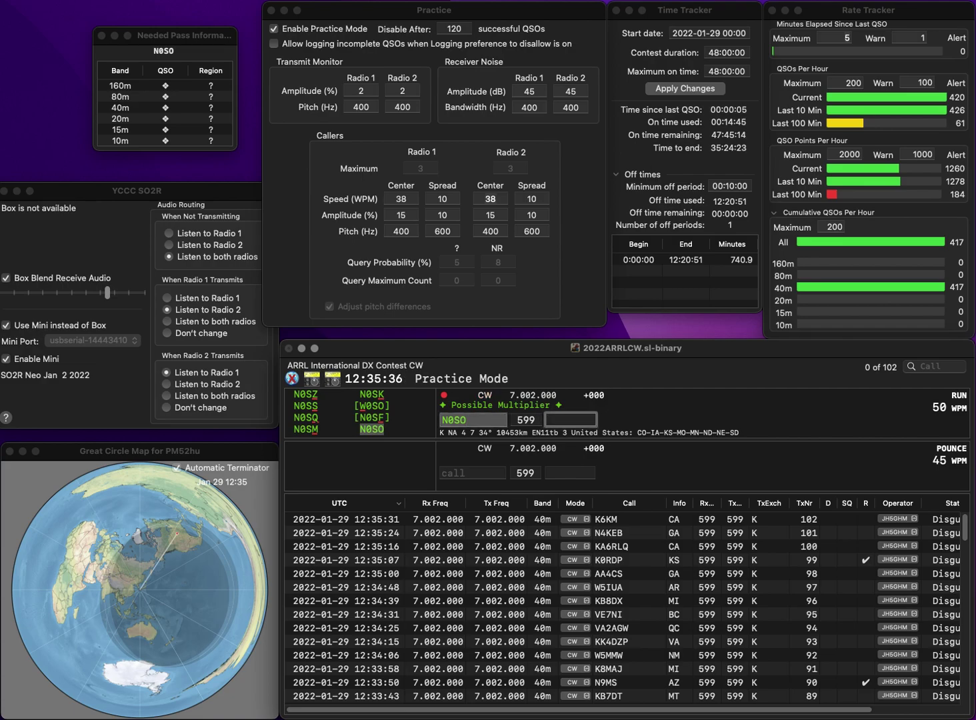
text(ND)
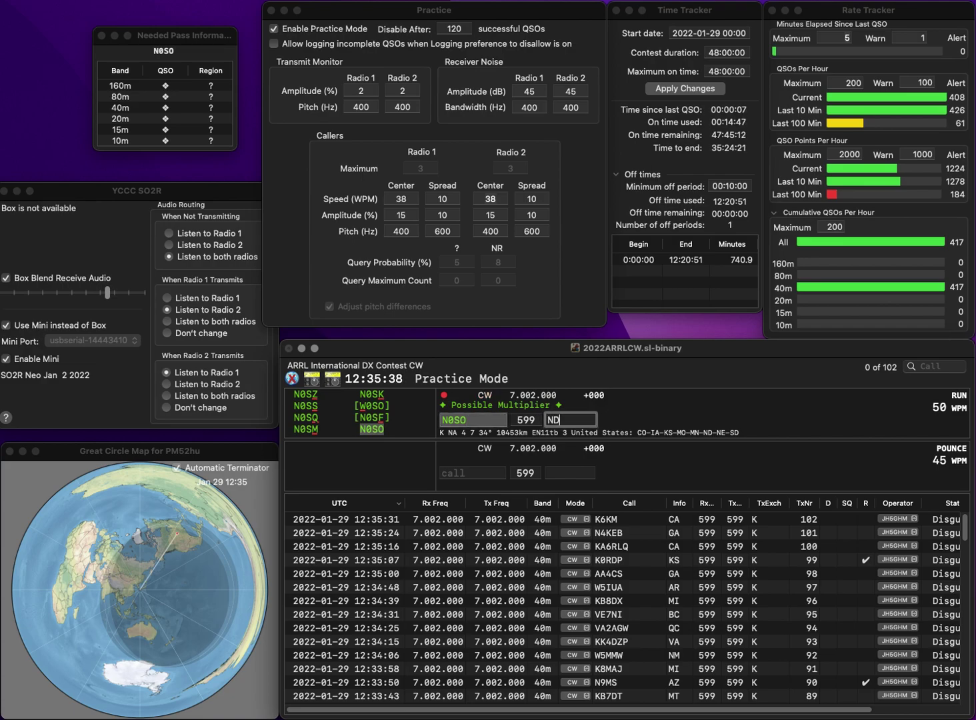
key(Return)
Step: Log a run contact with K5QR using the received exchange TX
text(K5QL)
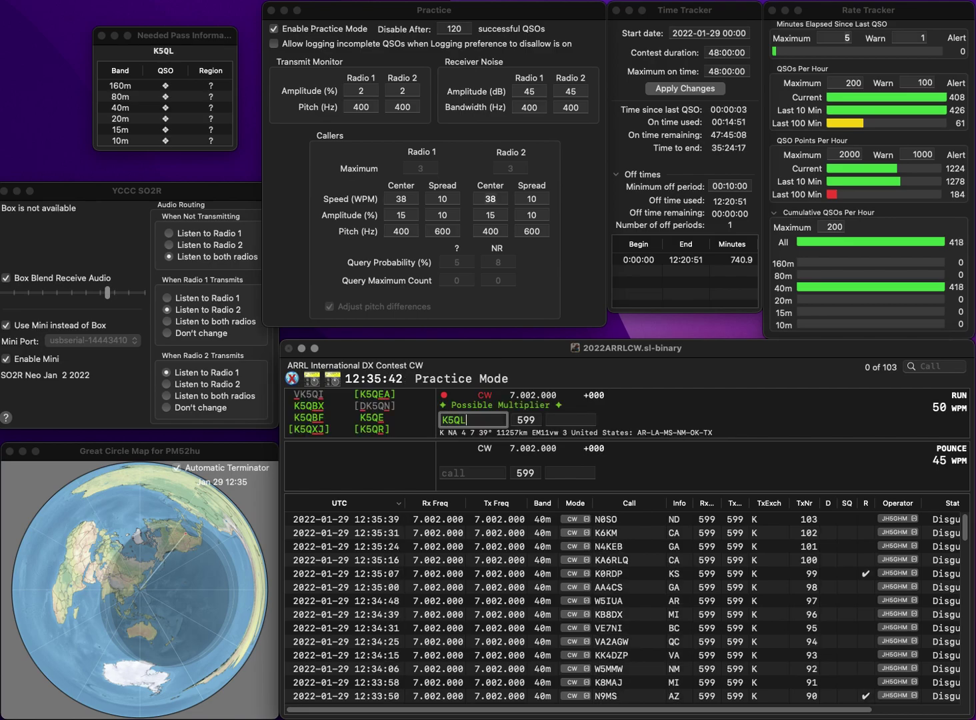
key(BackSpace)
text(R)
key(space)
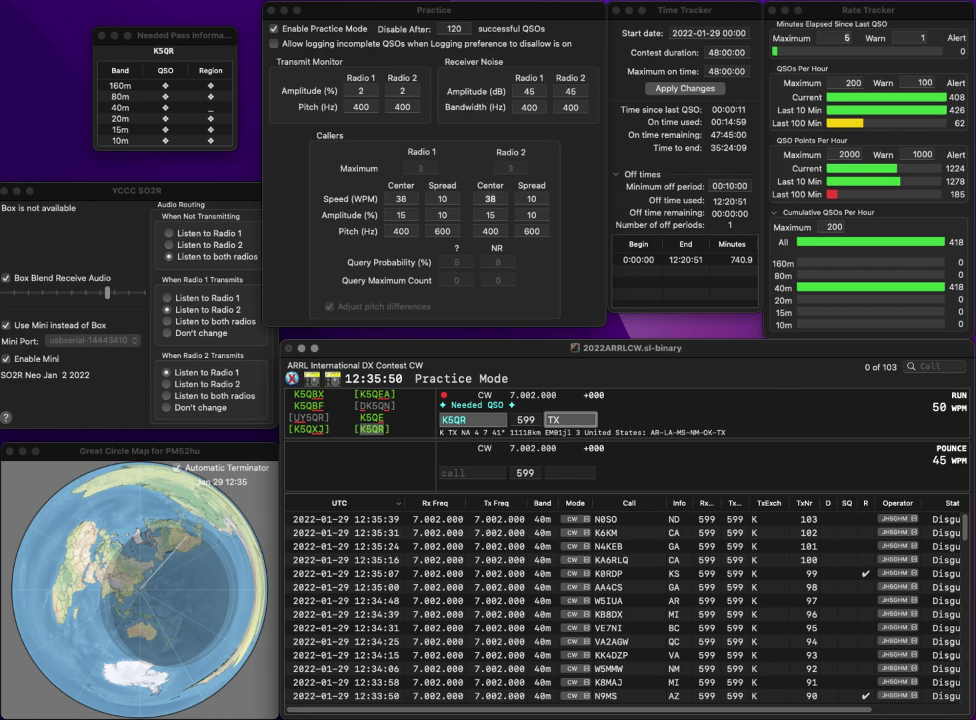
key(Return)
text(WD4IDD)
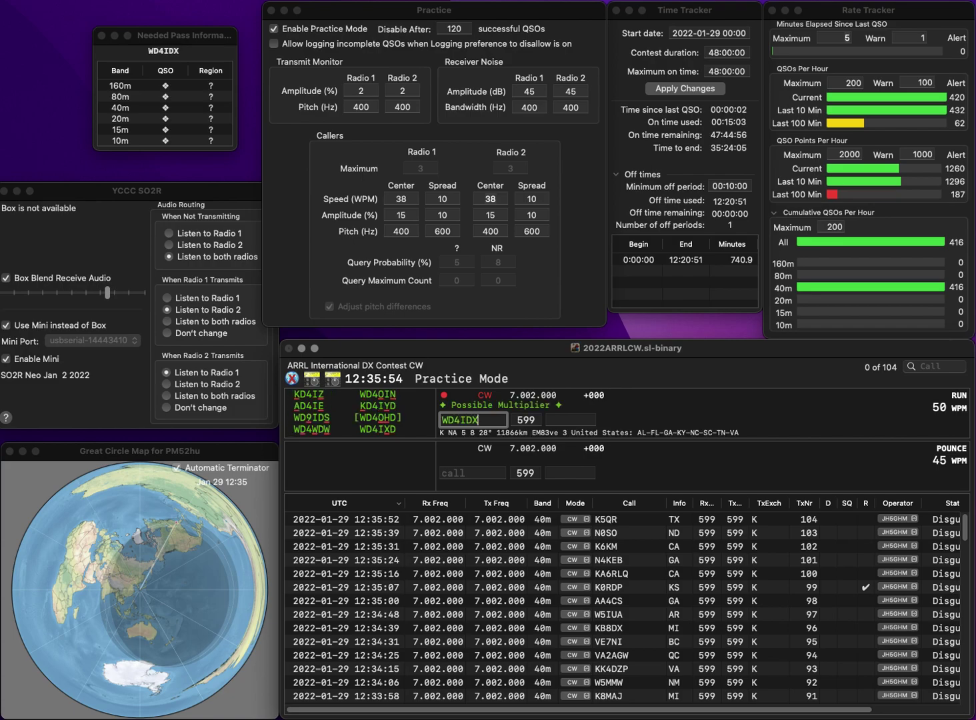
key(BackSpace)
key(BackSpace)
text(X)
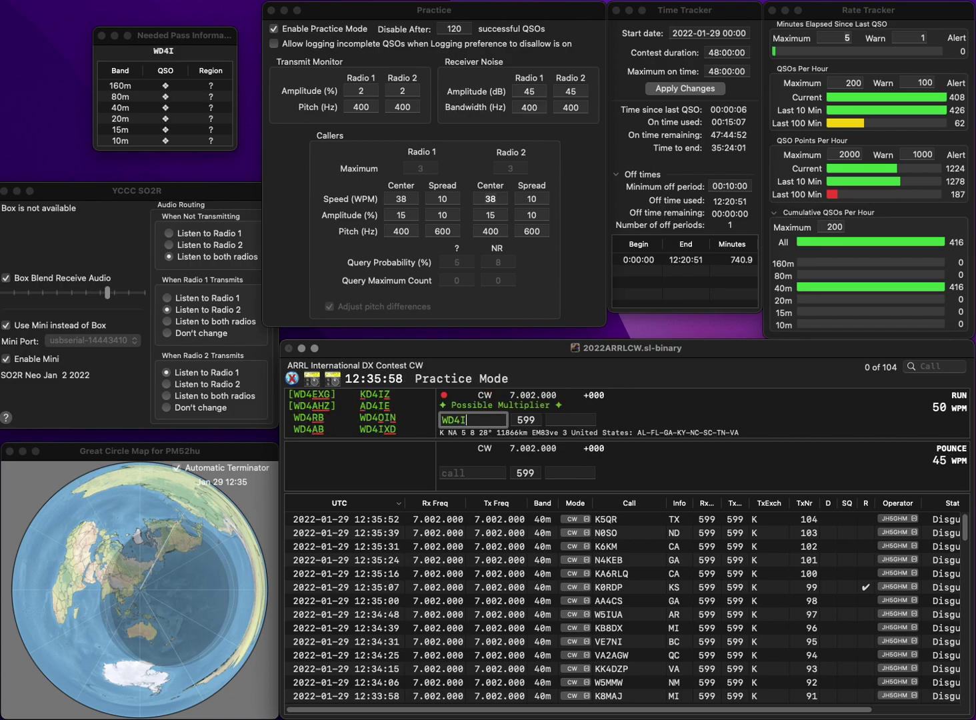
text(D)
key(Return)
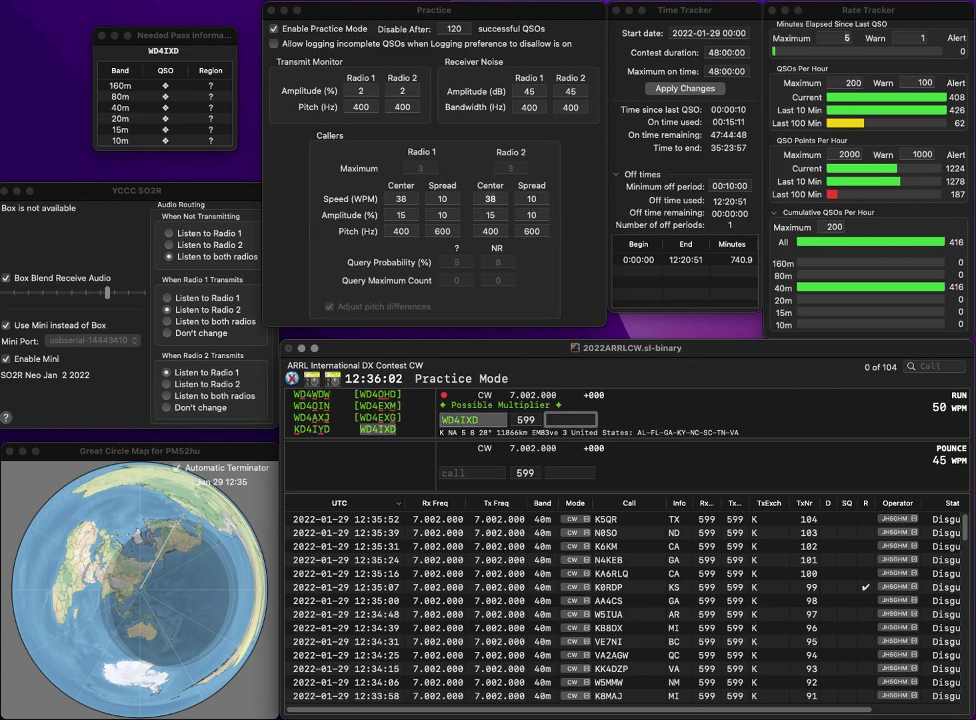
text(NC)
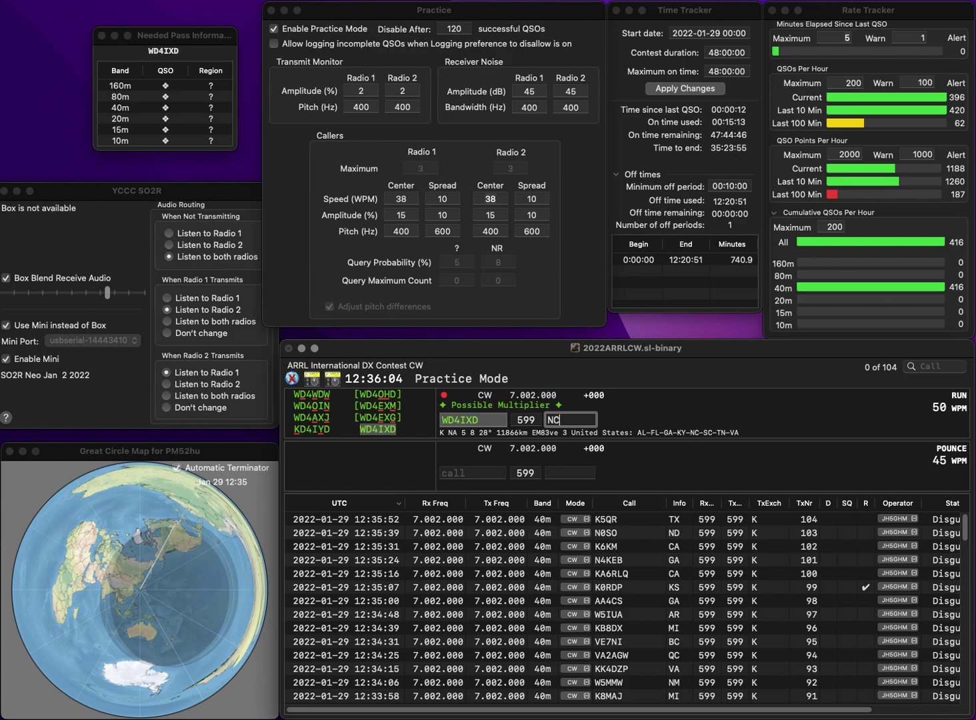
key(Return)
text(K3WD)
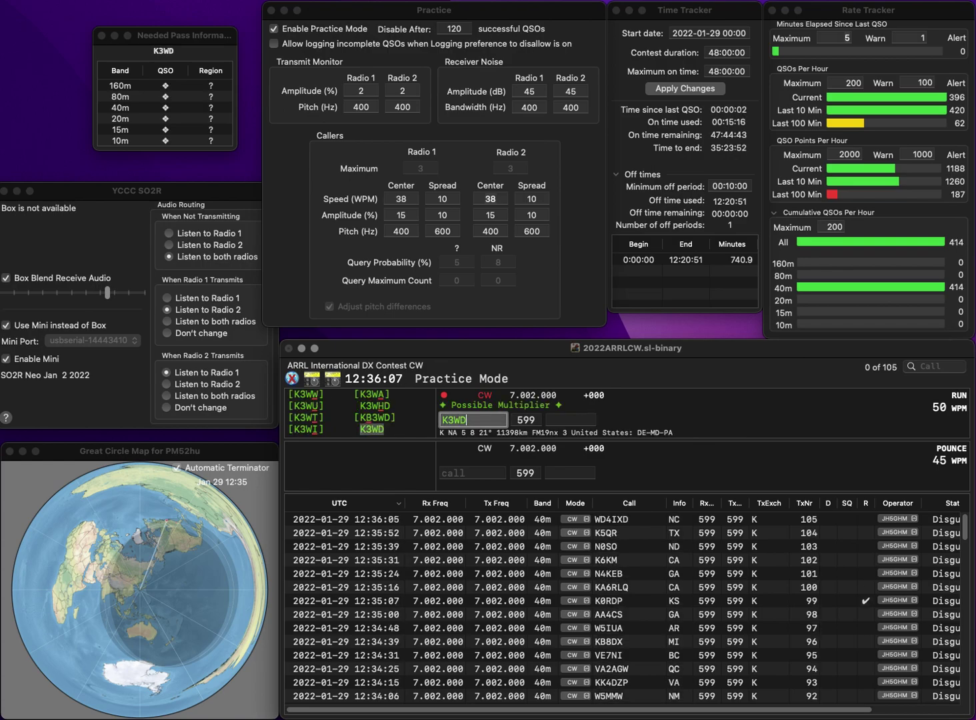
key(Return)
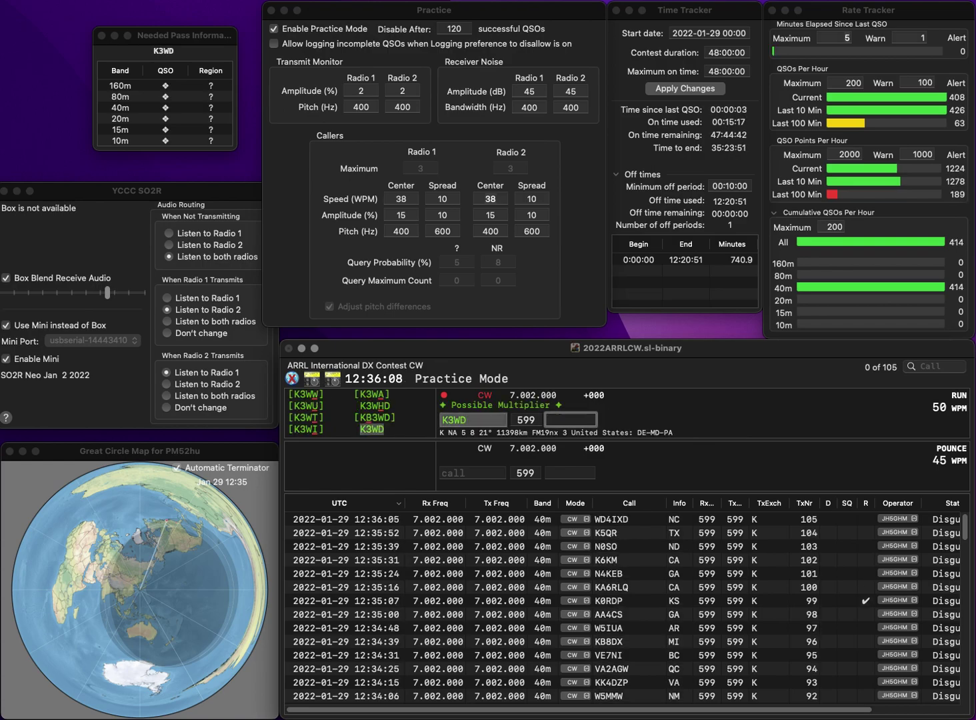
text(DE)
key(Return)
text(KIX)
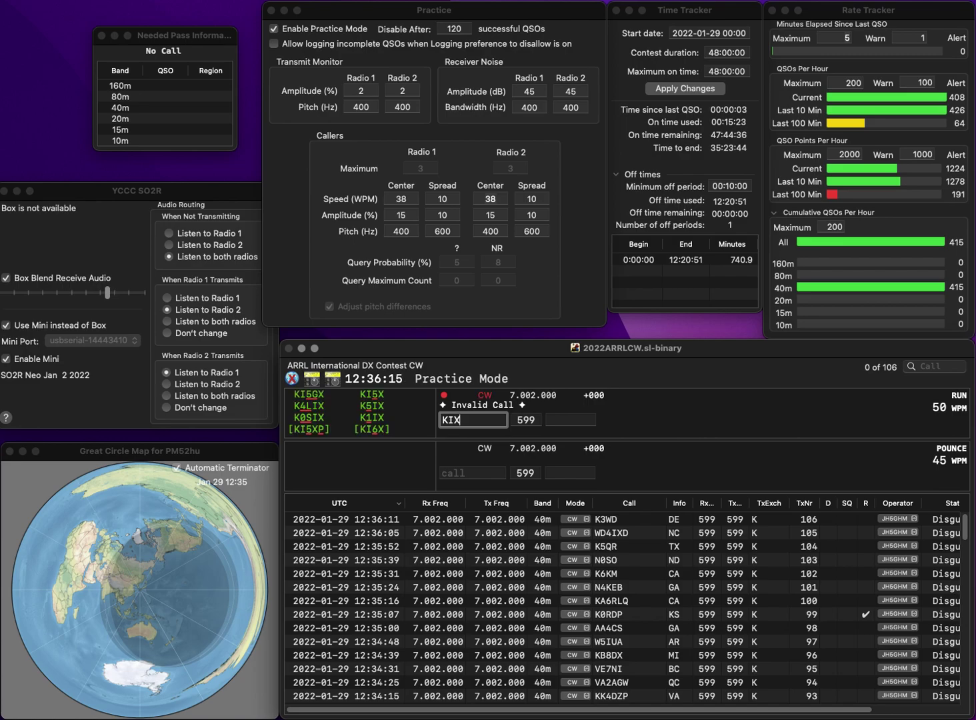
key(BackSpace)
key(BackSpace)
text(S4X)
key(BackSpace)
text(Q)
key(Return)
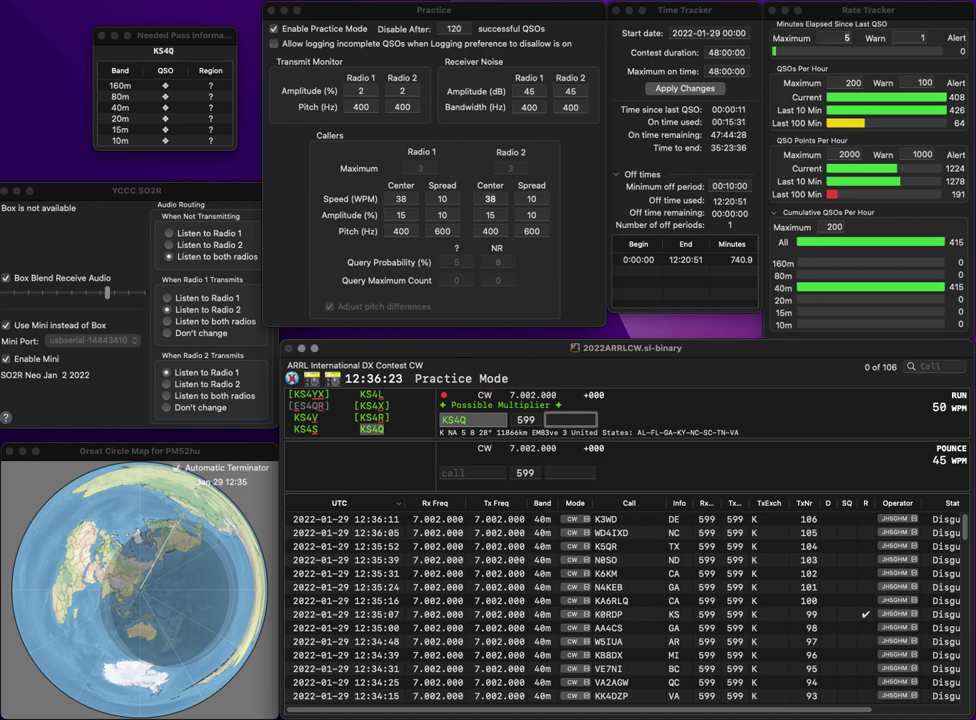
text(NC)
key(Return)
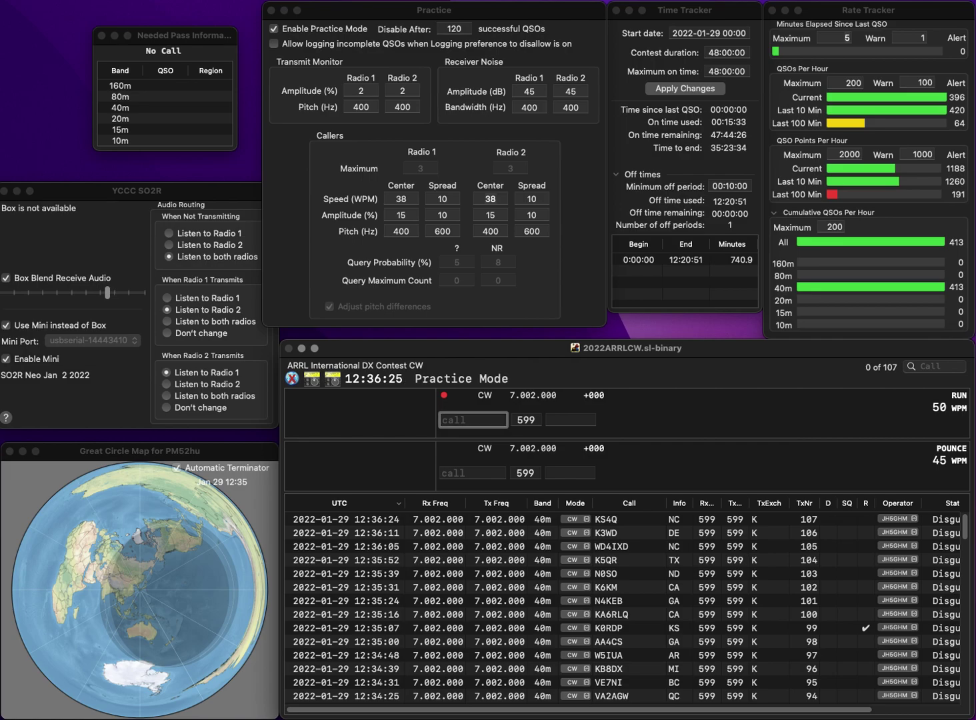
Step: Log a run contact with W1LZ using the received exchange VT
text(W1LZ)
key(space)
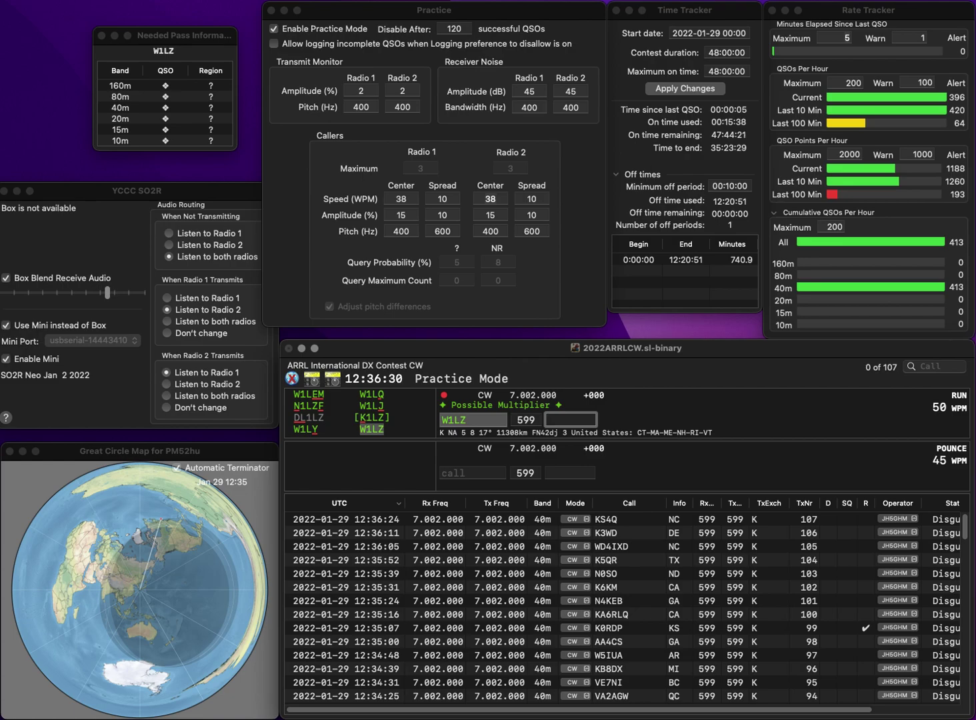
key(Return)
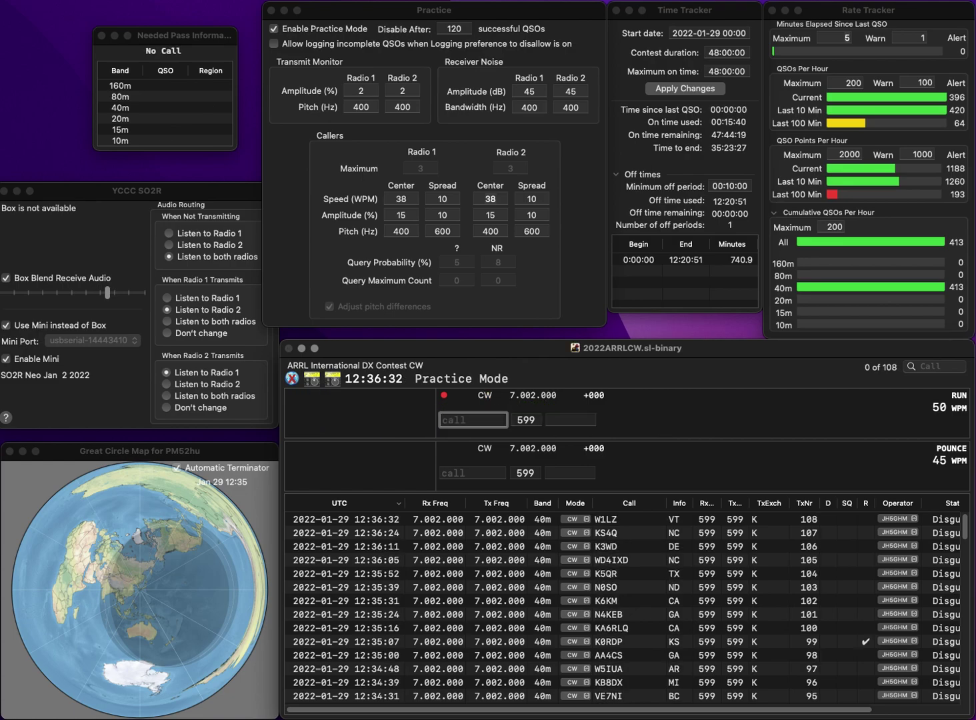
Step: Log a run contact with N0AW using the received exchange CO
text(K)
text(N00NW)
key(Home)
key(Delete)
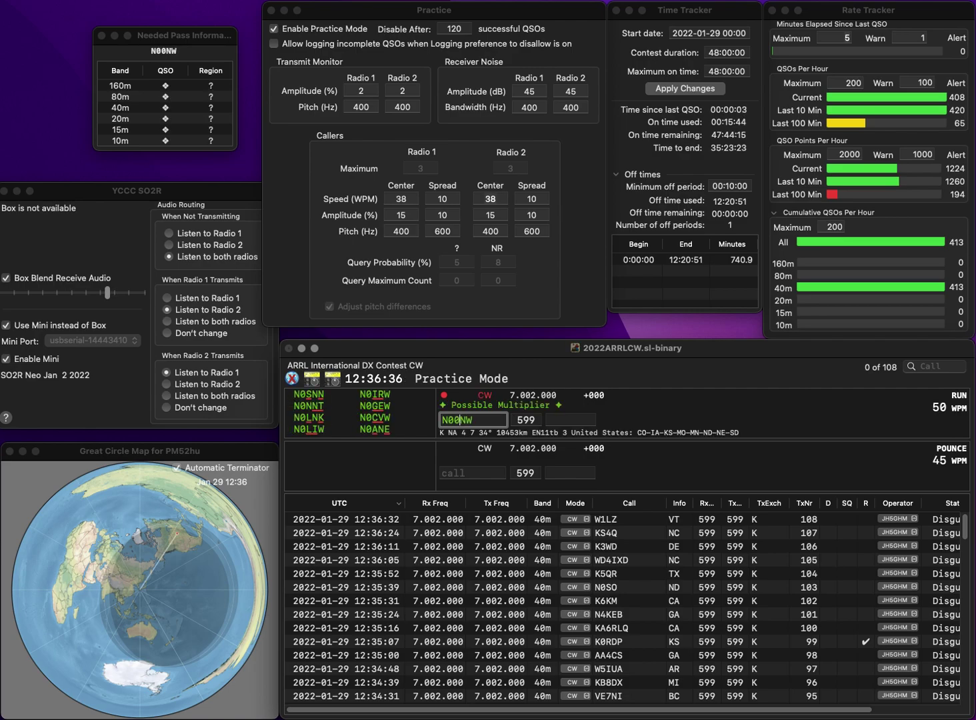
key(BackSpace)
key(BackSpace)
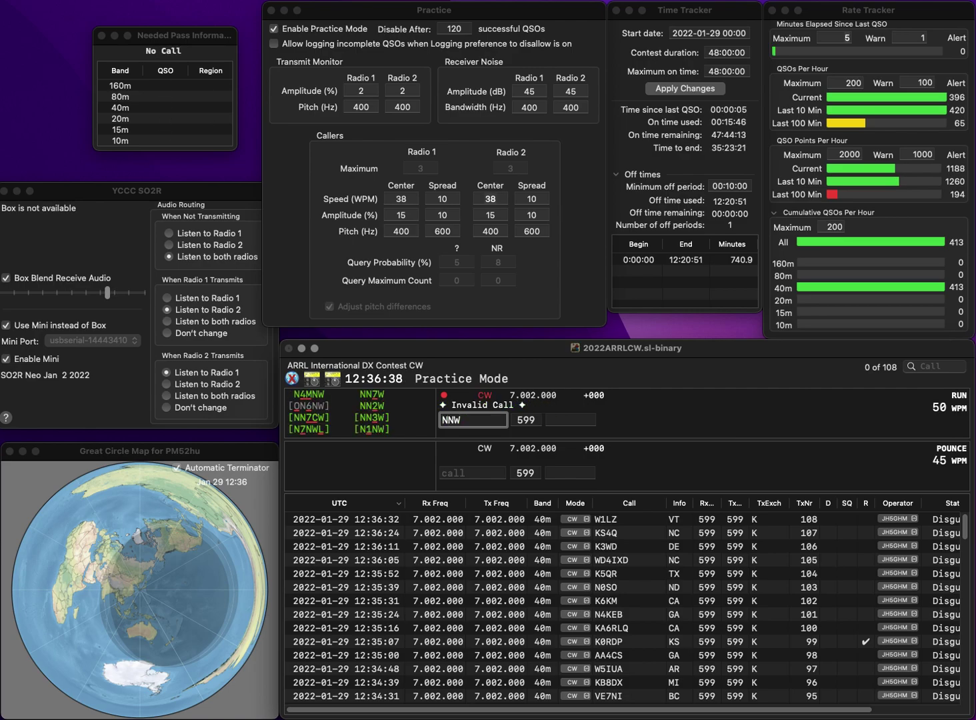
text(0)
key(Delete)
text(A)
key(Tab)
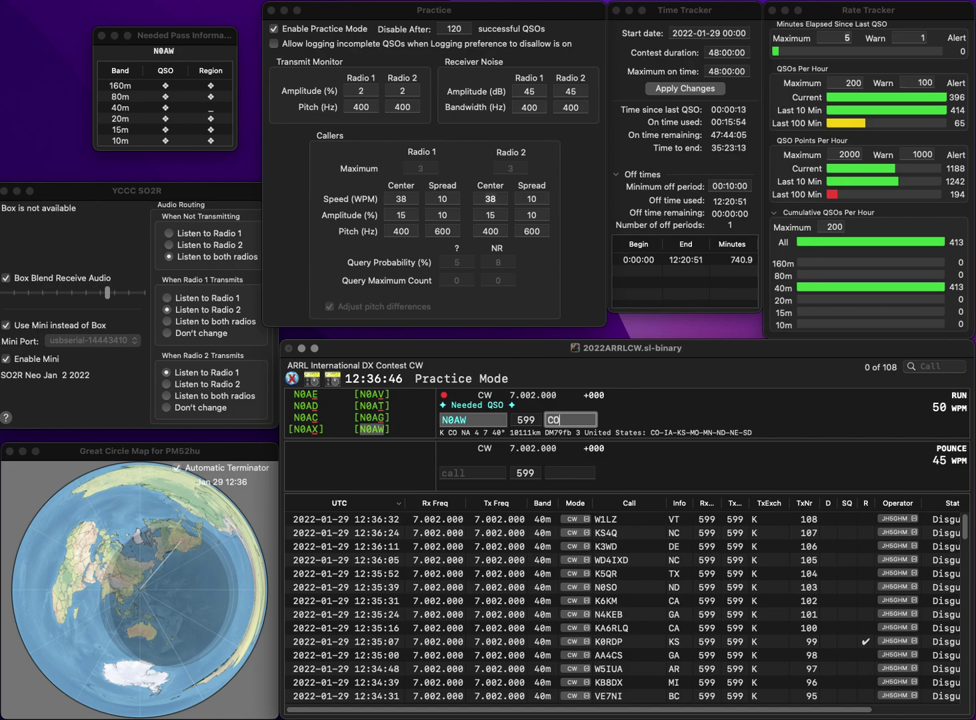
key(Return)
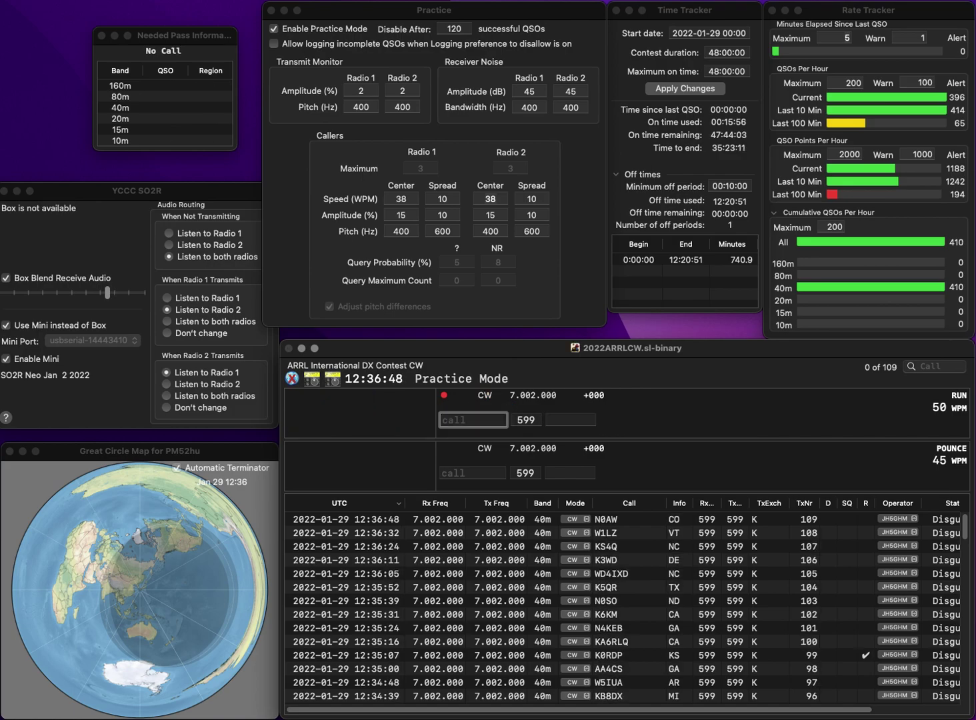
text(W6)
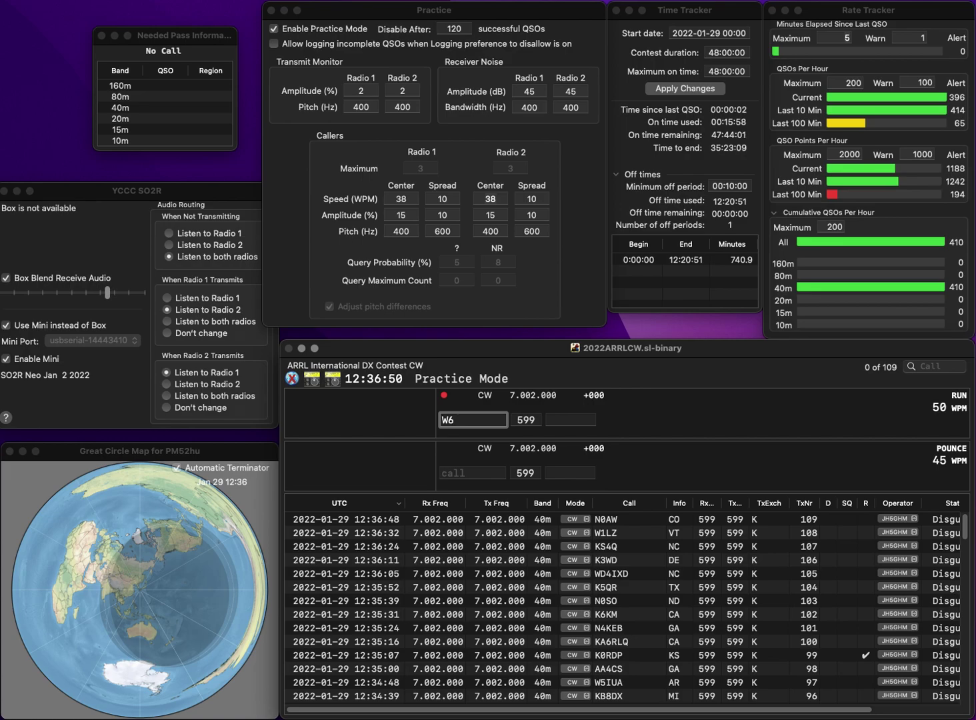
text(Q)
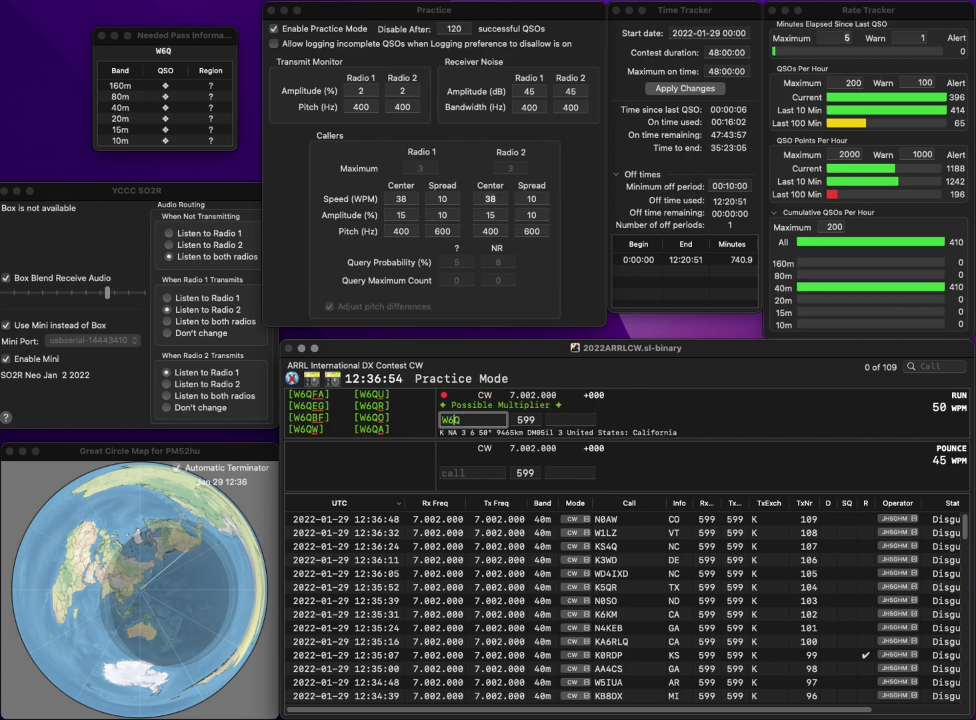
text(8WK)
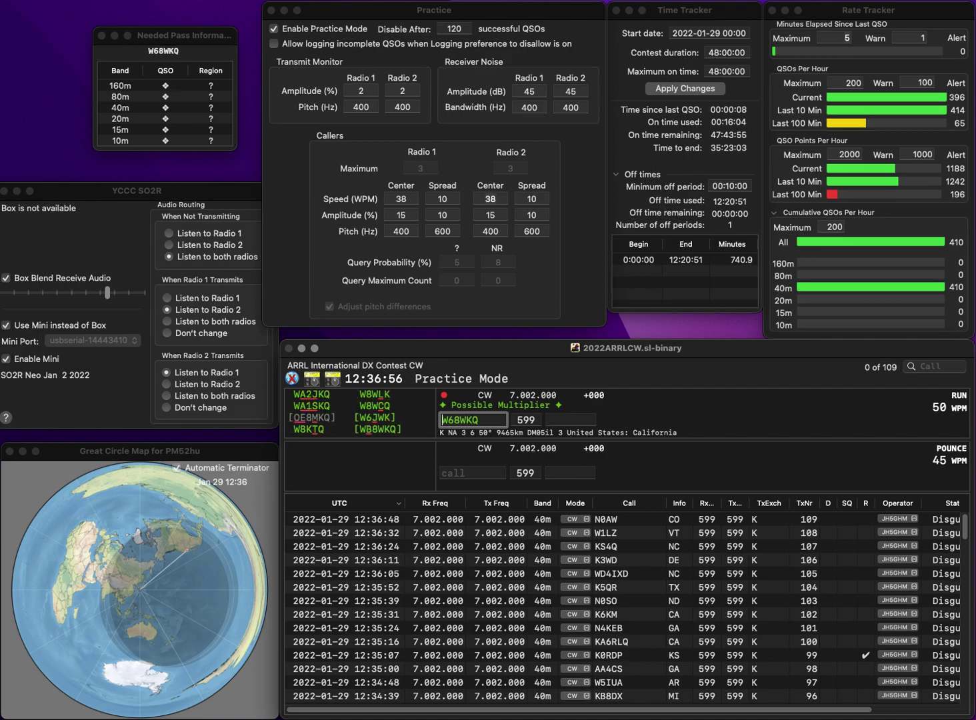
key(Right)
key(Delete)
text(B)
key(space)
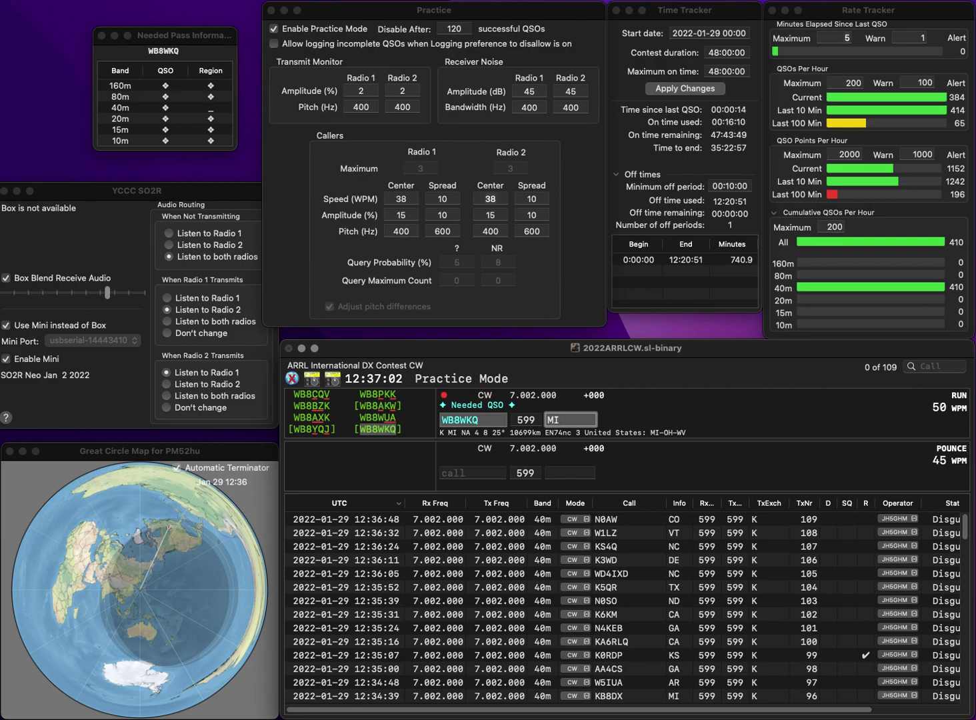
key(Return)
text(VA)
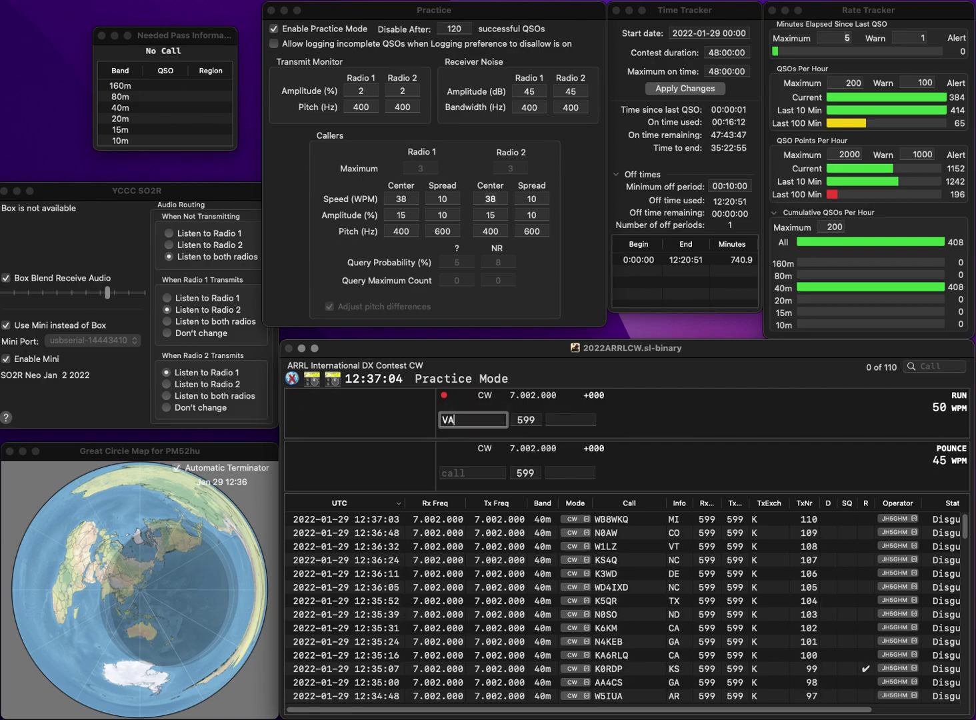
text(3ZB)
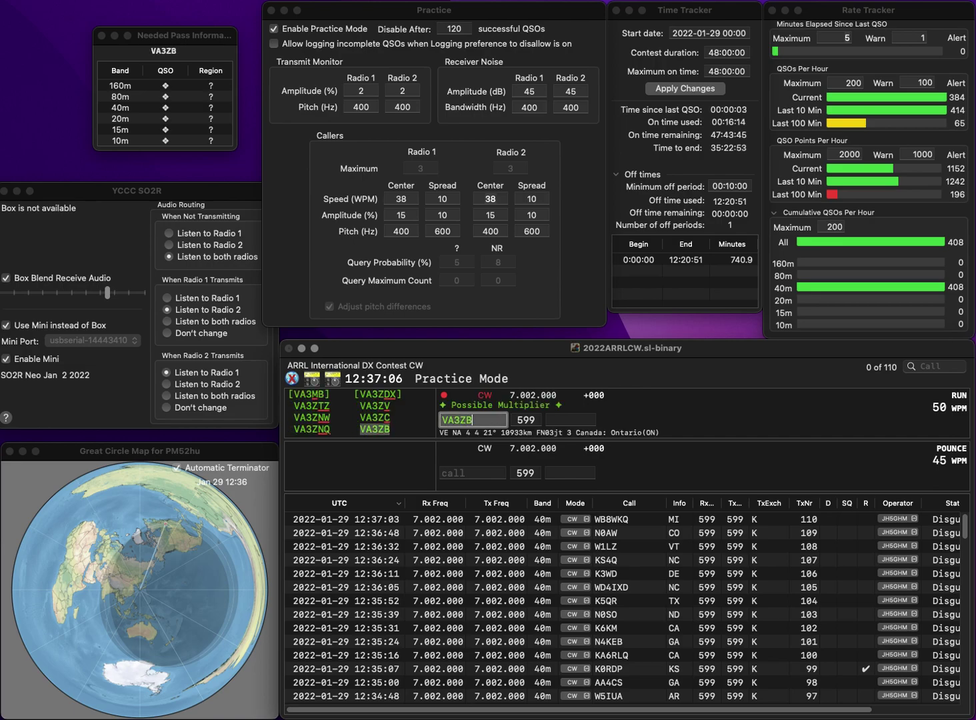
key(space)
text(ON)
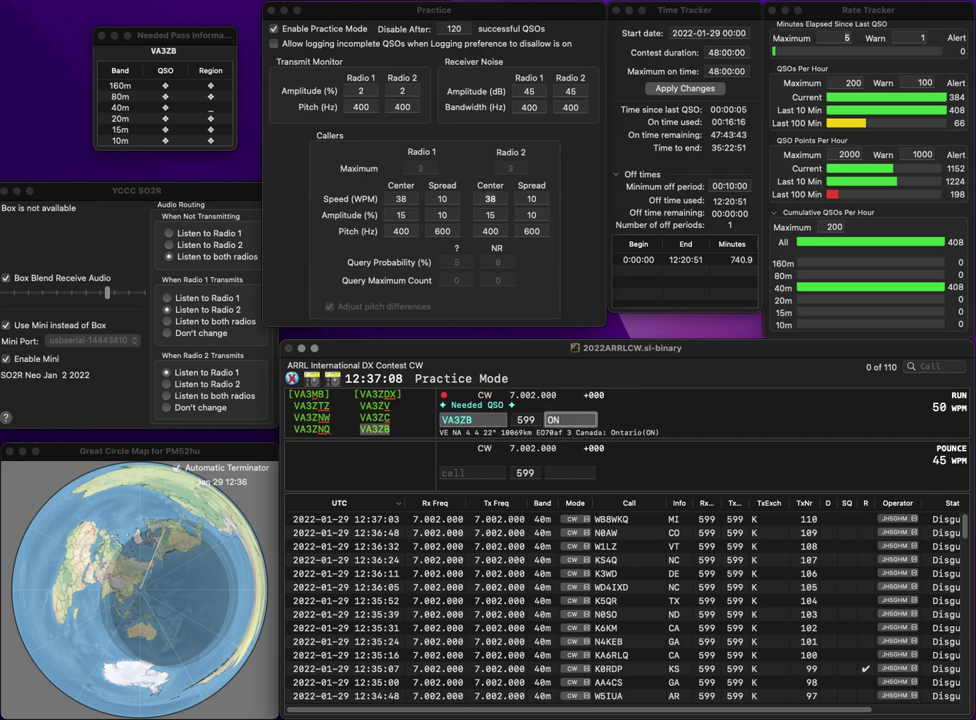
key(Return)
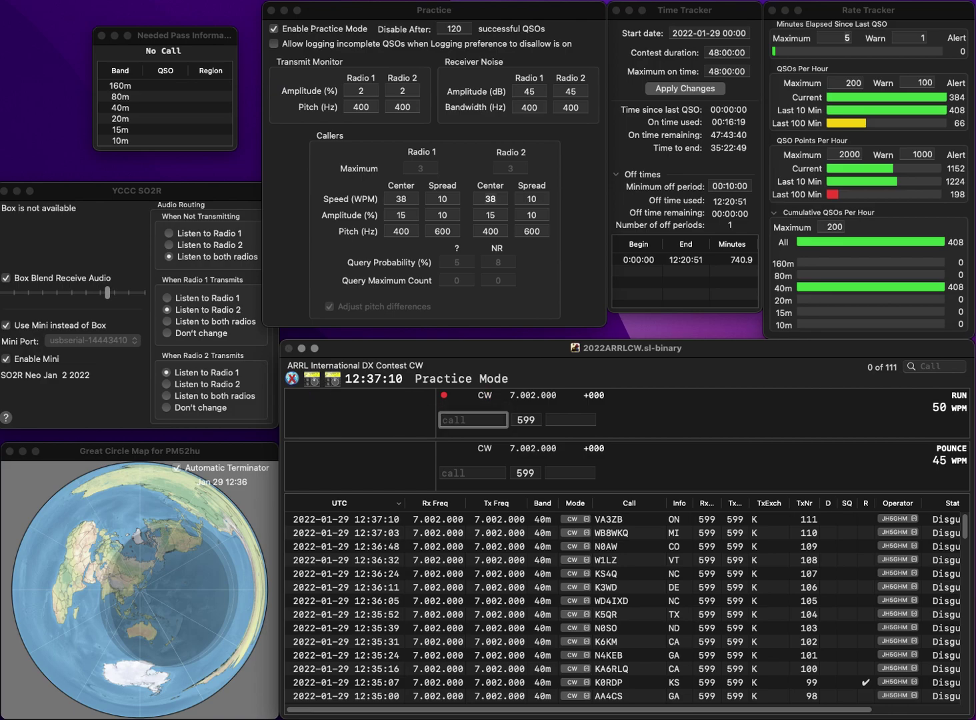
Step: Log a run contact with W8CO using the received exchange MI
text(W8ZM)
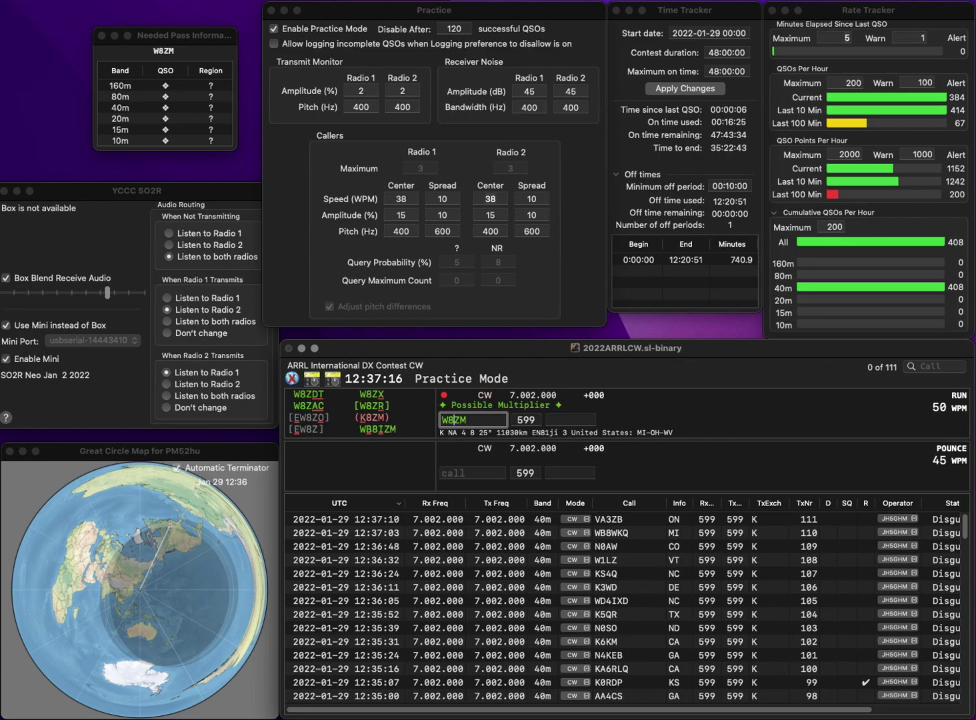
text(CO)
key(Delete)
key(Delete)
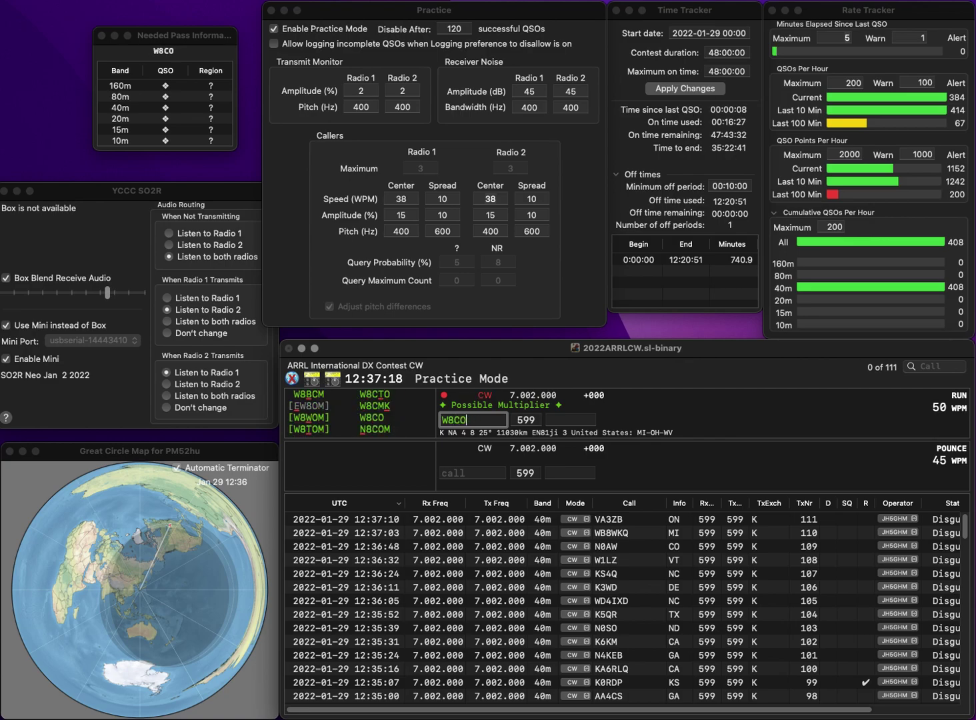
key(space)
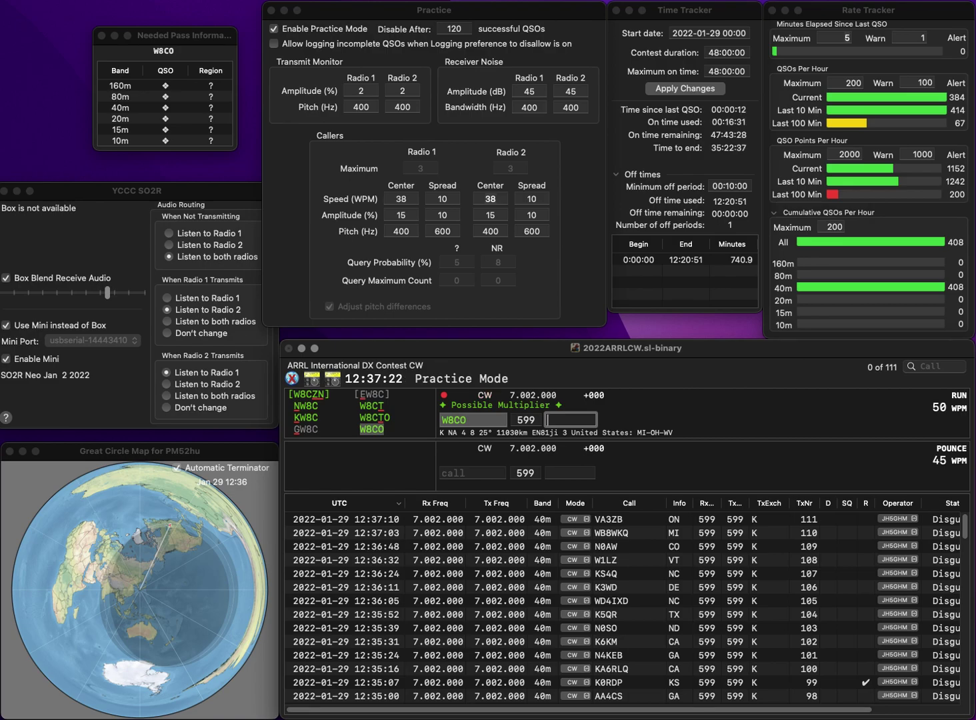
key(Return)
text(W)
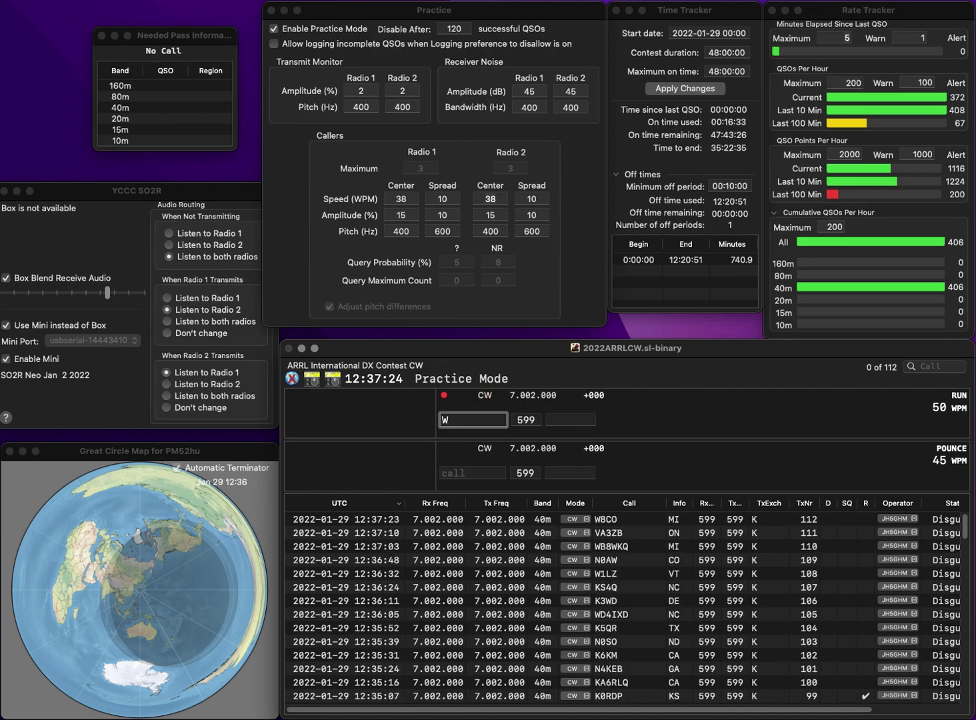
text(7ZYM)
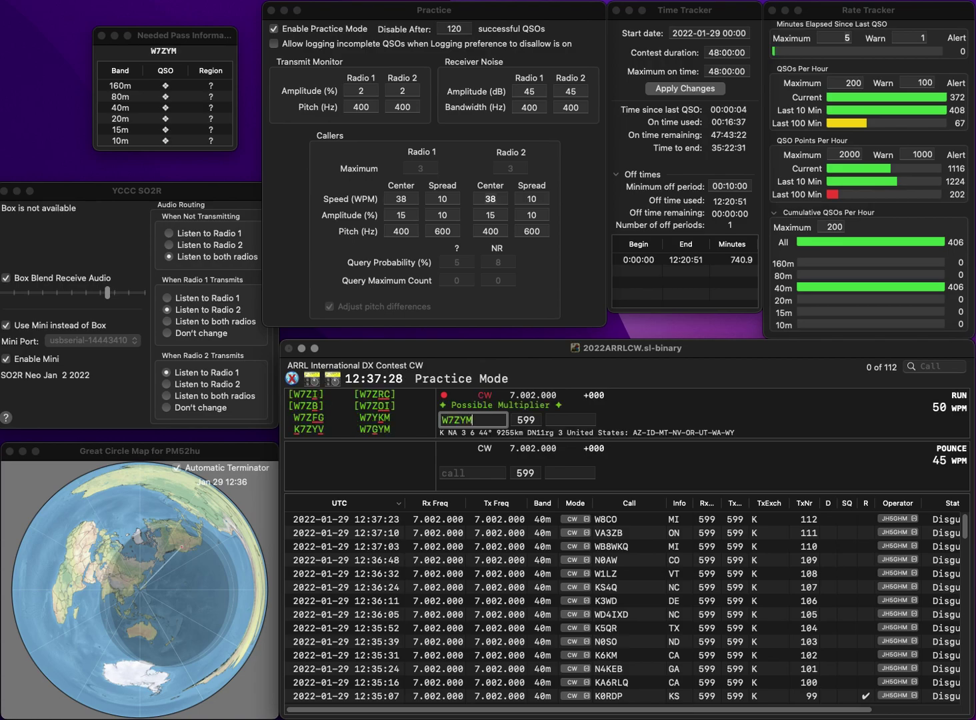
key(BackSpace)
key(BackSpace)
key(BackSpace)
text(GYM)
key(space)
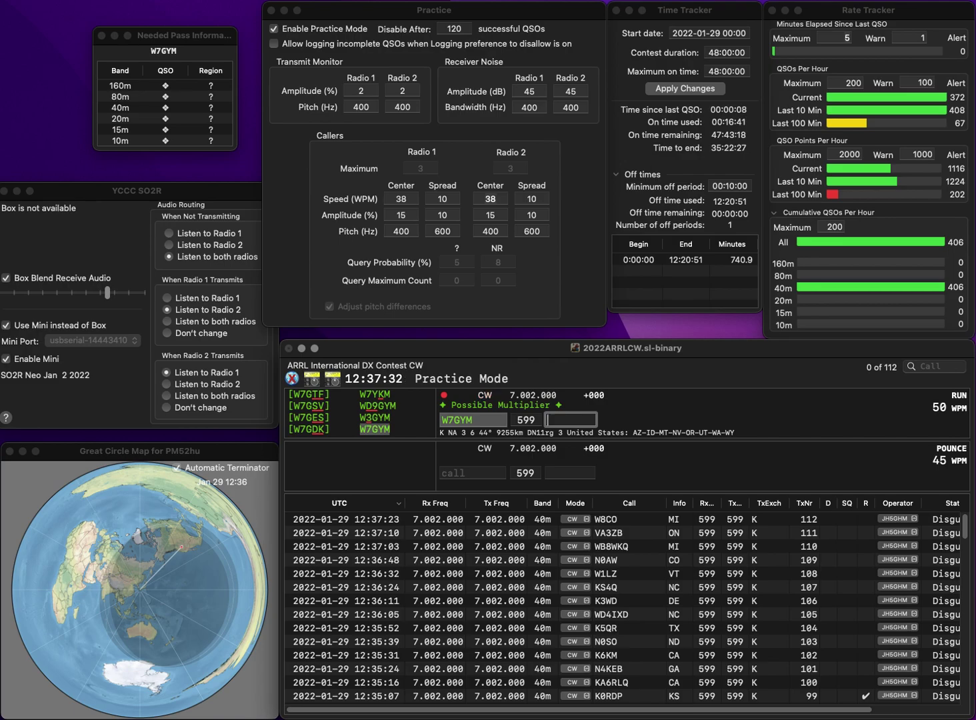
text(NV)
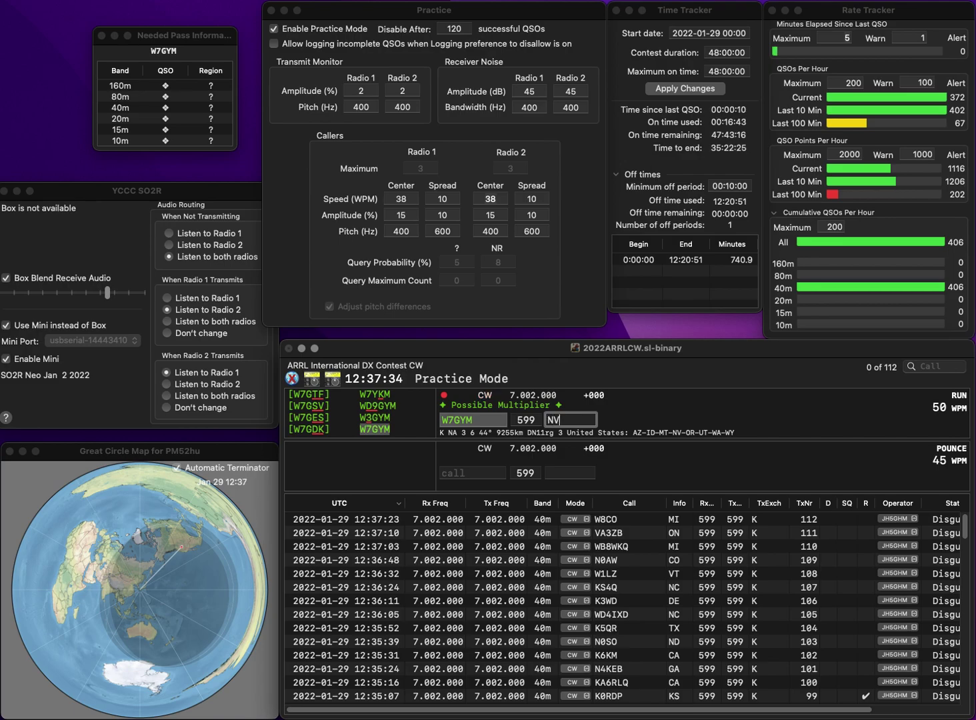
key(Return)
text(NW)
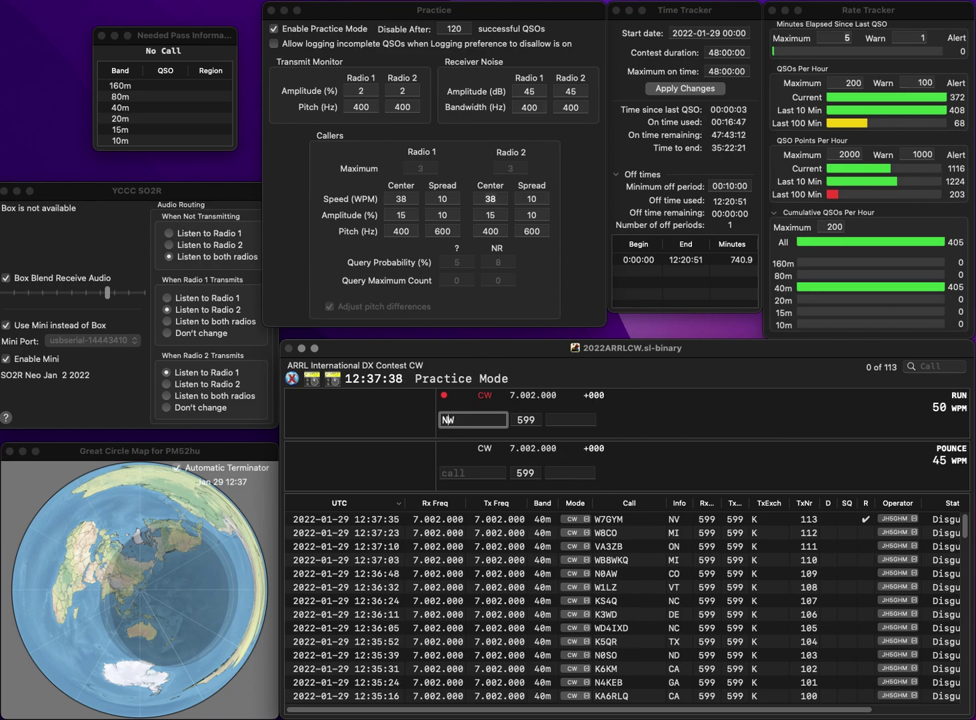
key(Left)
text(V3)
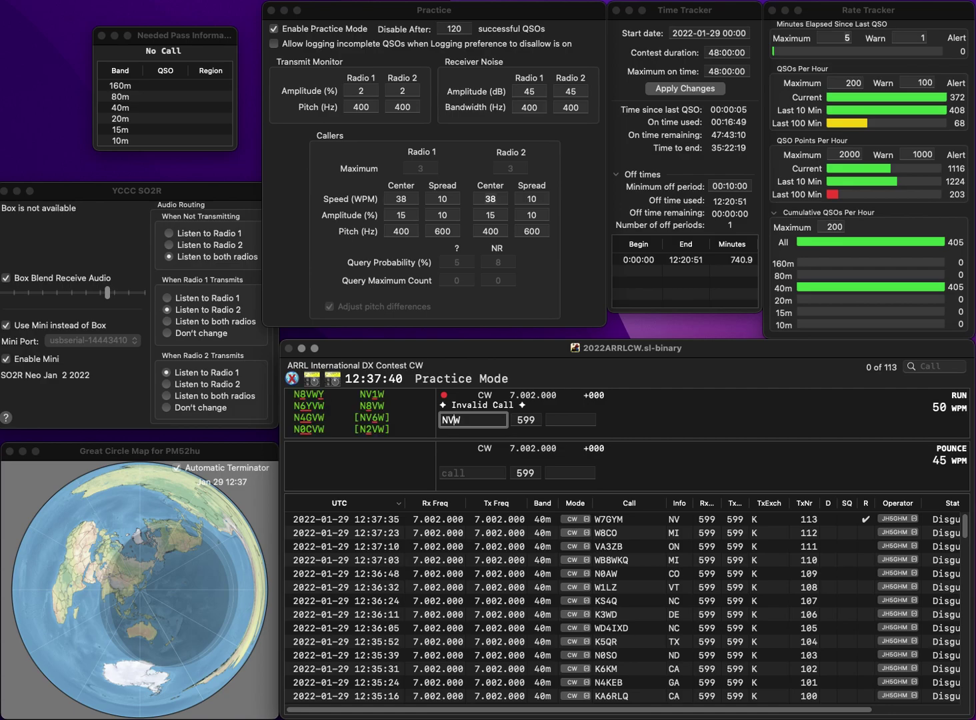
key(Left)
key(BackSpace)
text(B)
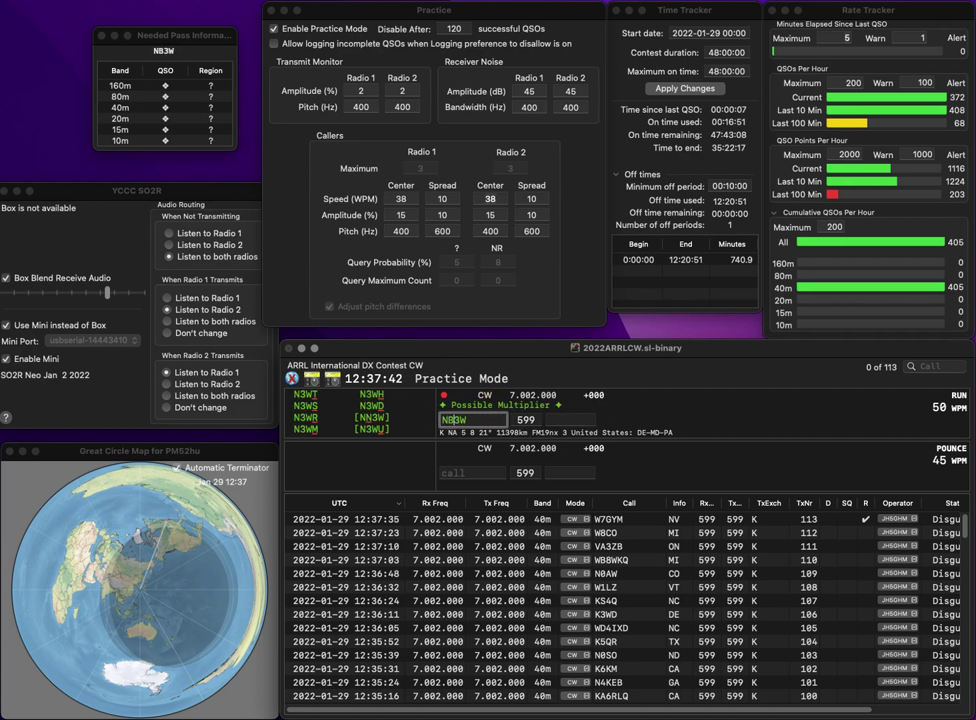
key(Tab)
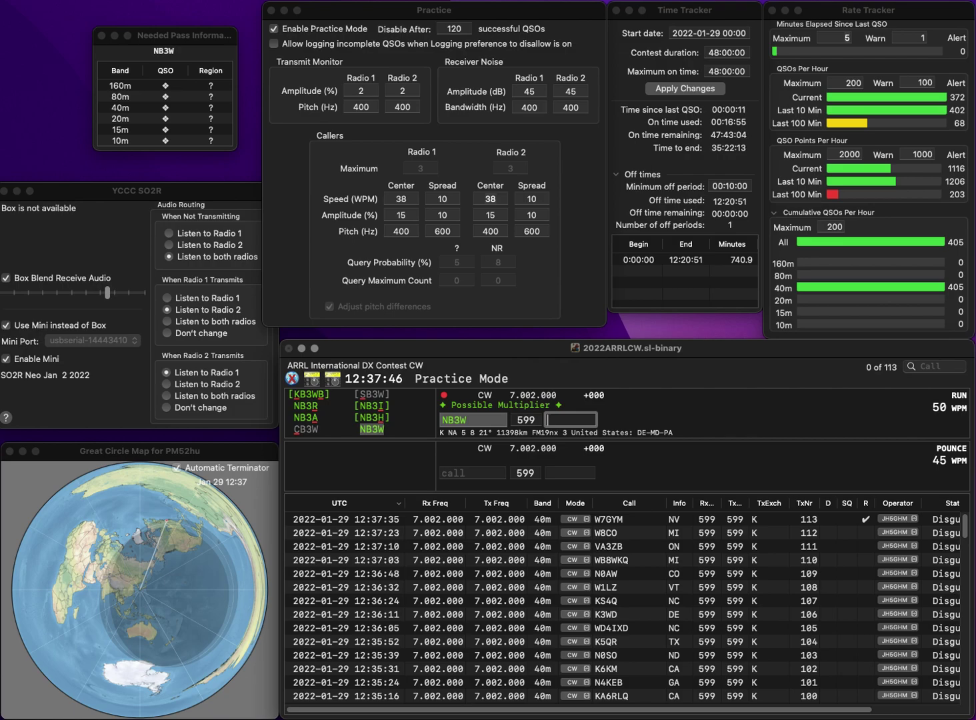
text(D)
key(Return)
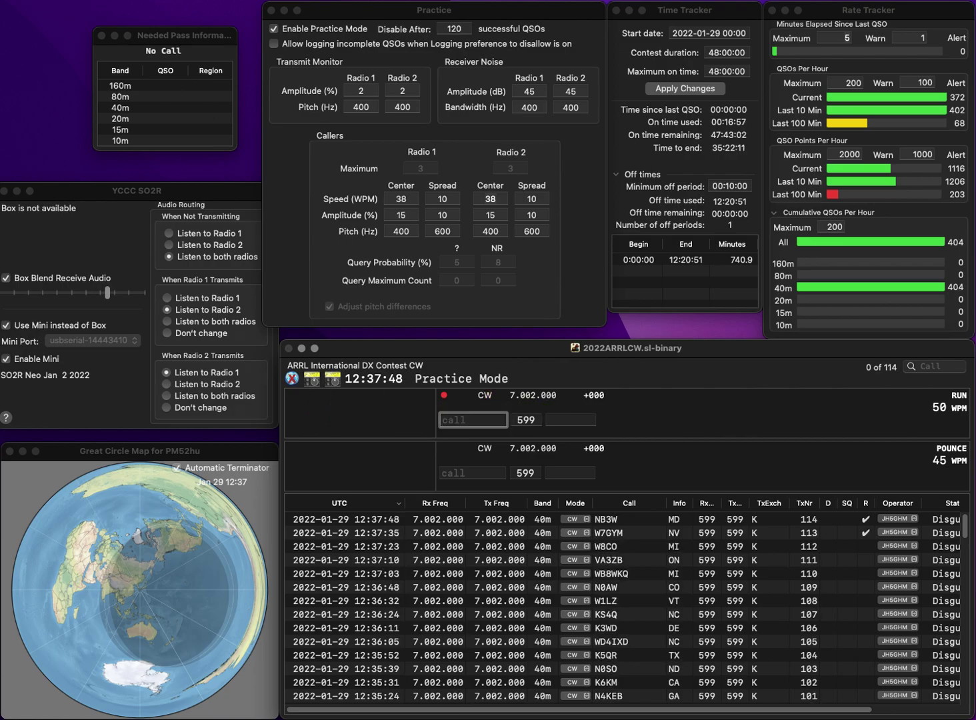
text(KI5IXP)
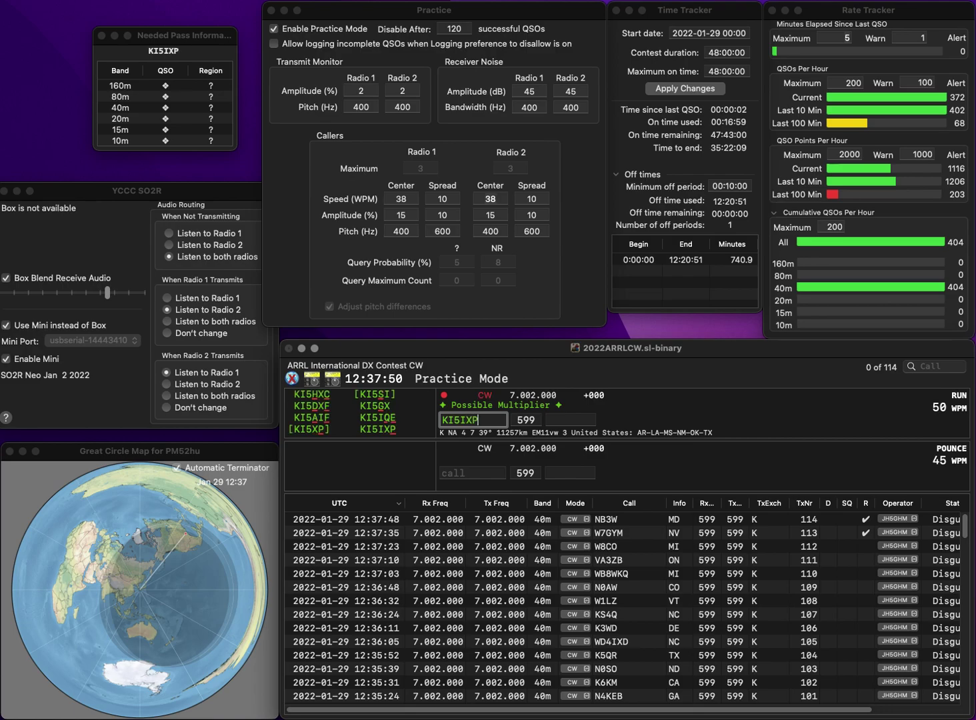
key(Return)
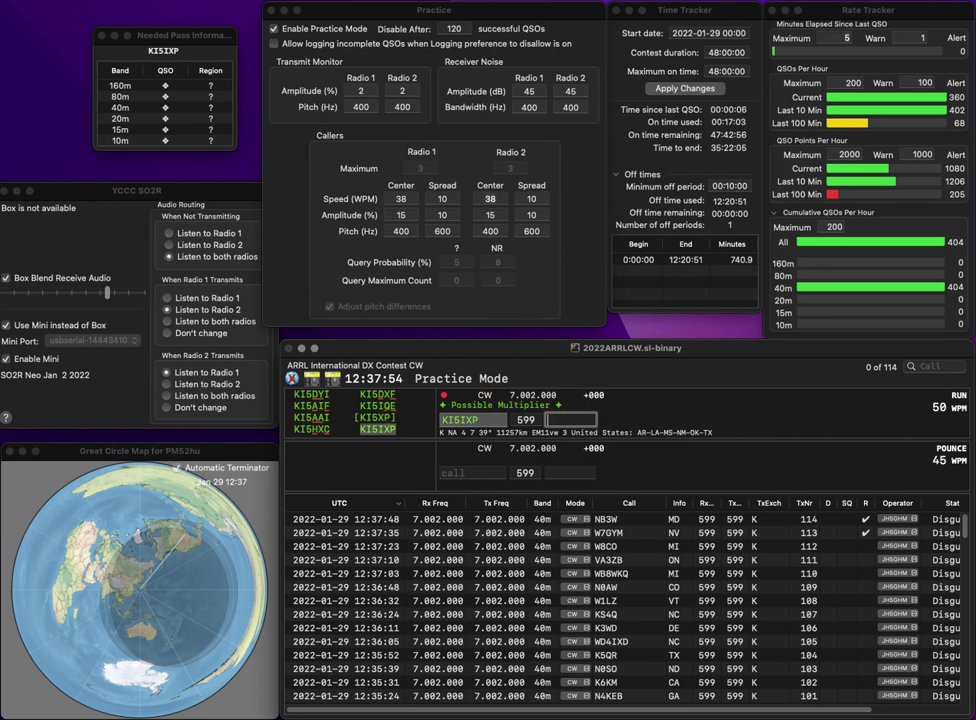
key(Return)
text(W)
text(M6F)
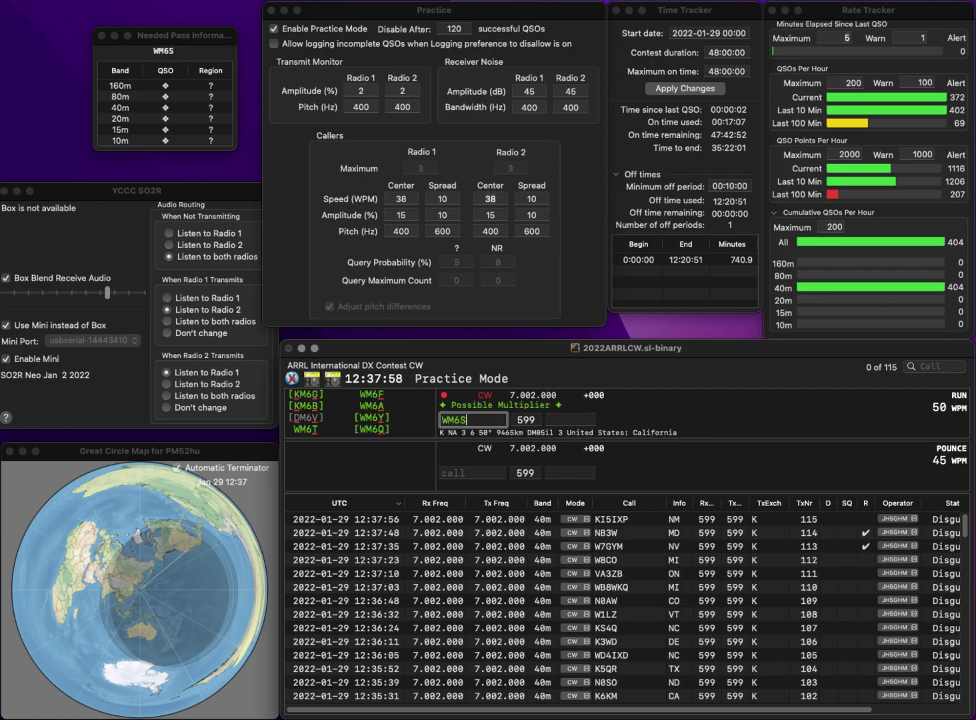
key(Return)
text(CA)
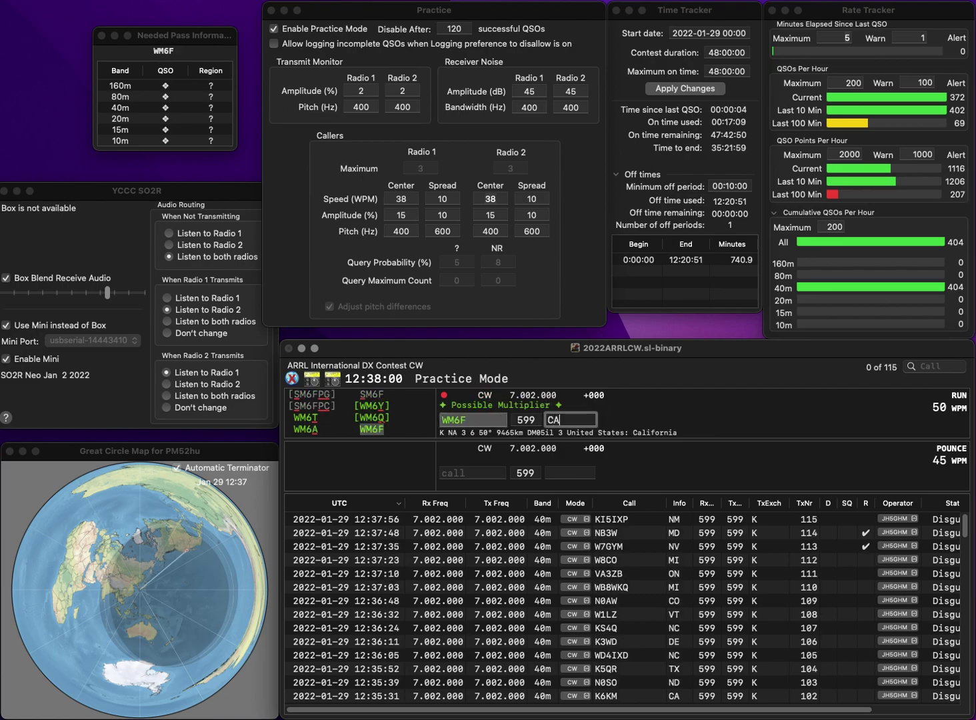
key(Return)
text(W0ZT)
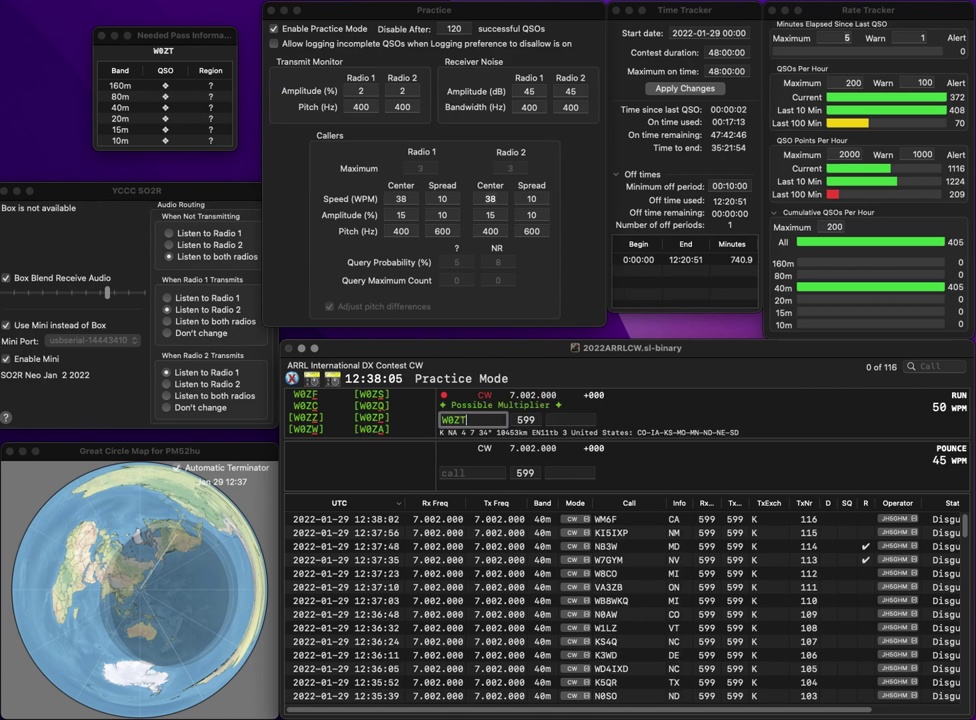
key(Return)
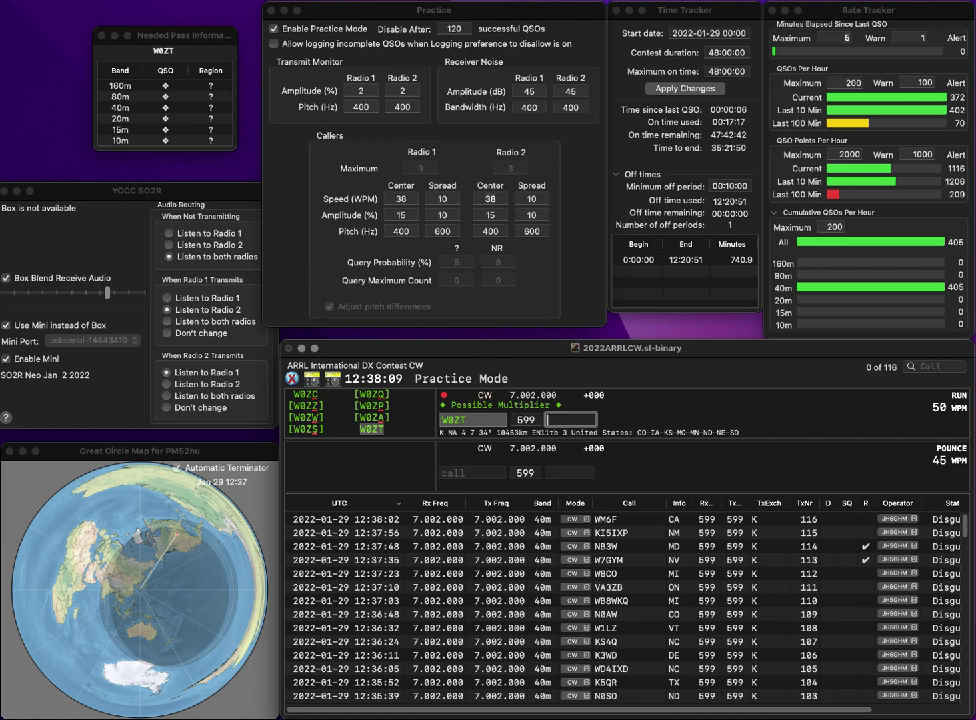
key(Return)
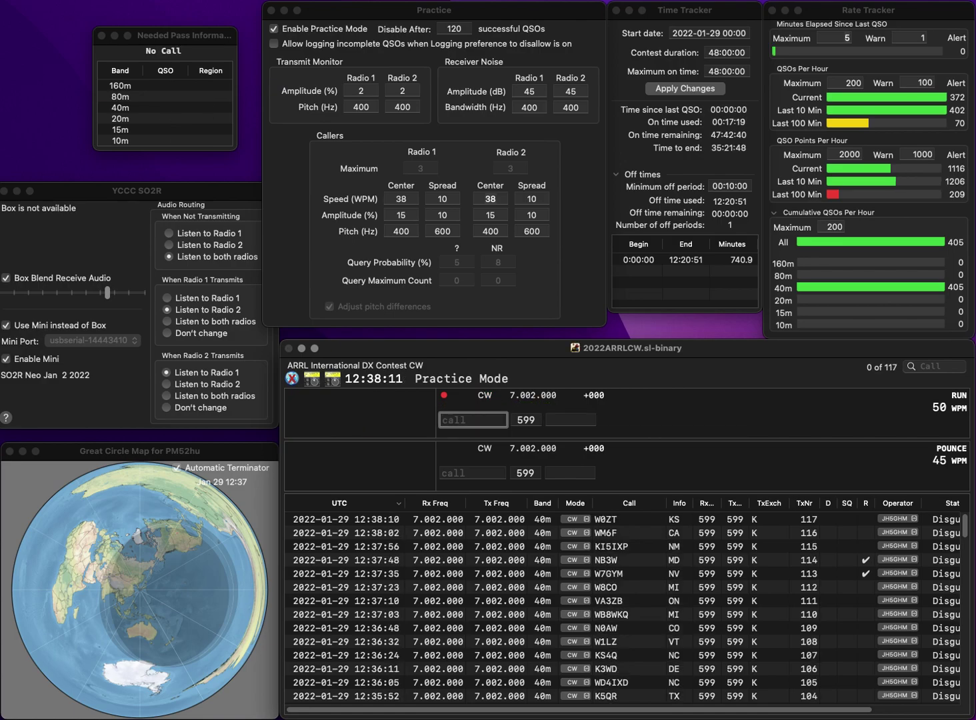
text(NGZN)
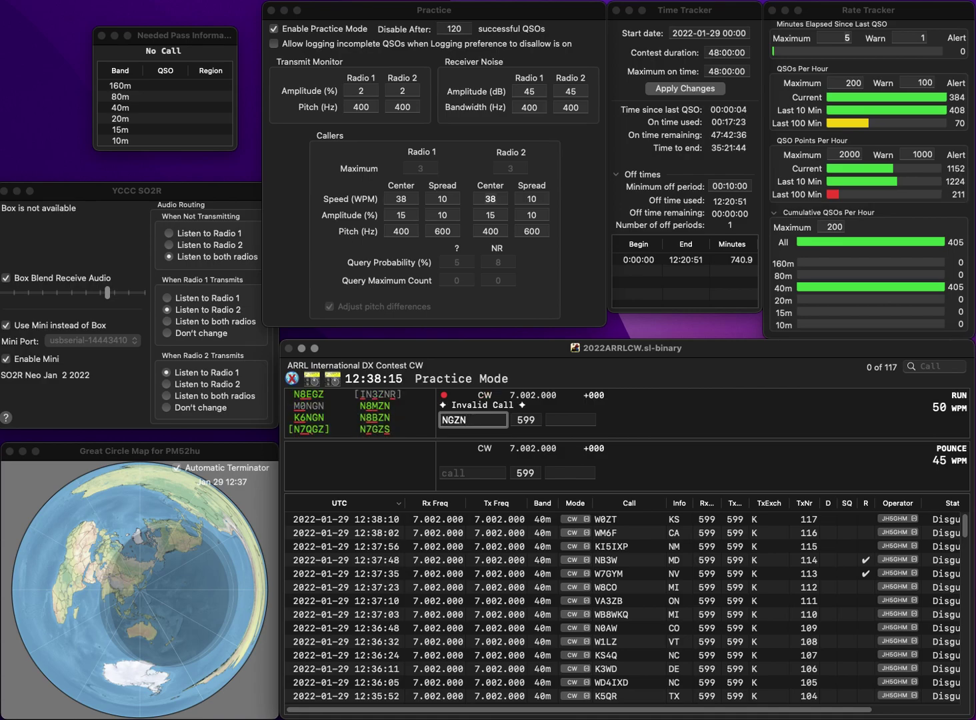
key(BackSpace)
key(BackSpace)
text(G4)
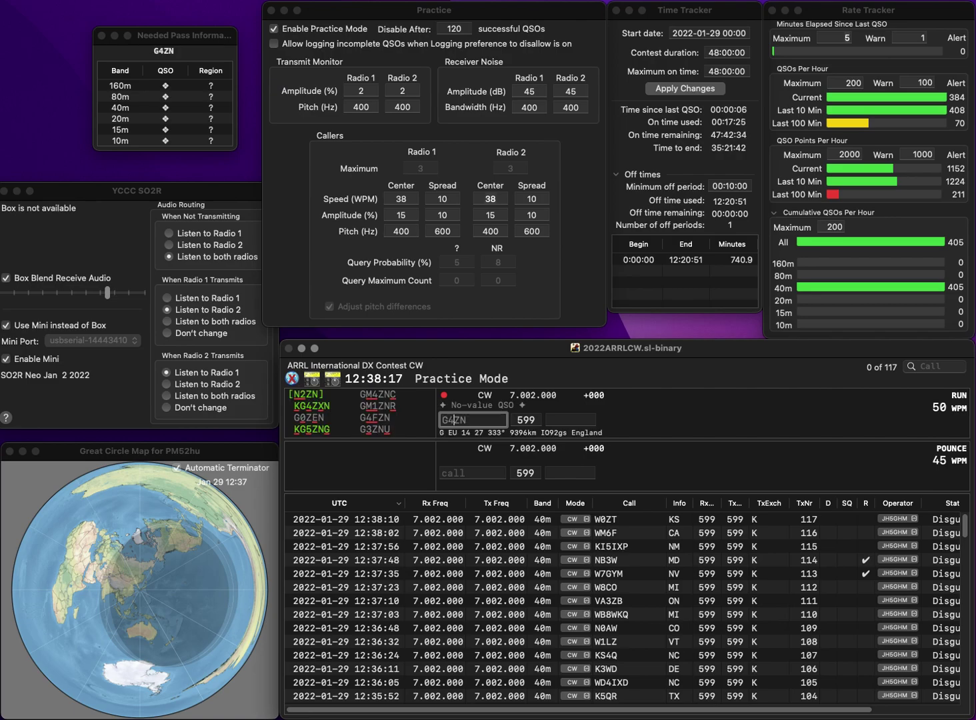
key(super+Right)
text(G)
key(super+Left)
text(K)
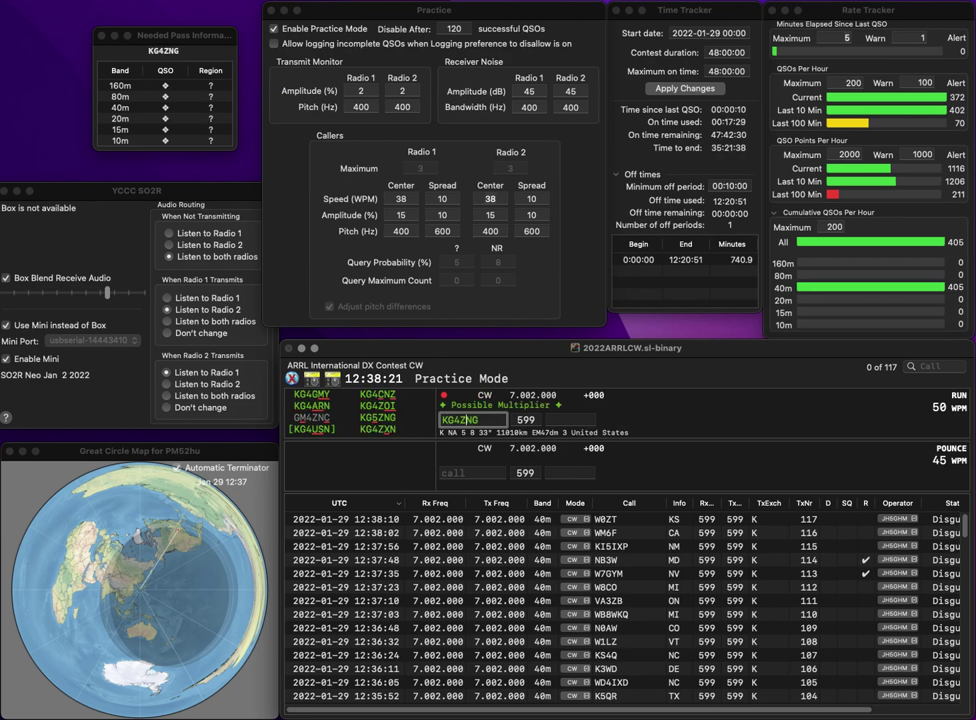
key(Right)
key(Right)
key(Right)
key(BackSpace)
text(Z)
key(super+Right)
key(Left)
key(Left)
key(BackSpace)
text(5)
key(Return)
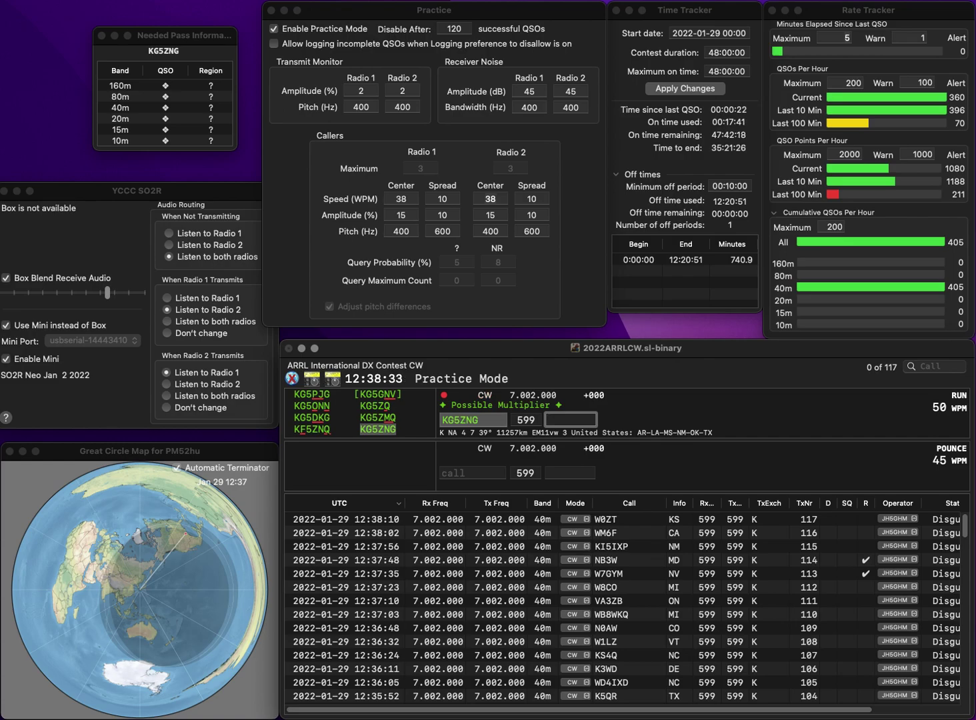
text(tx)
key(Return)
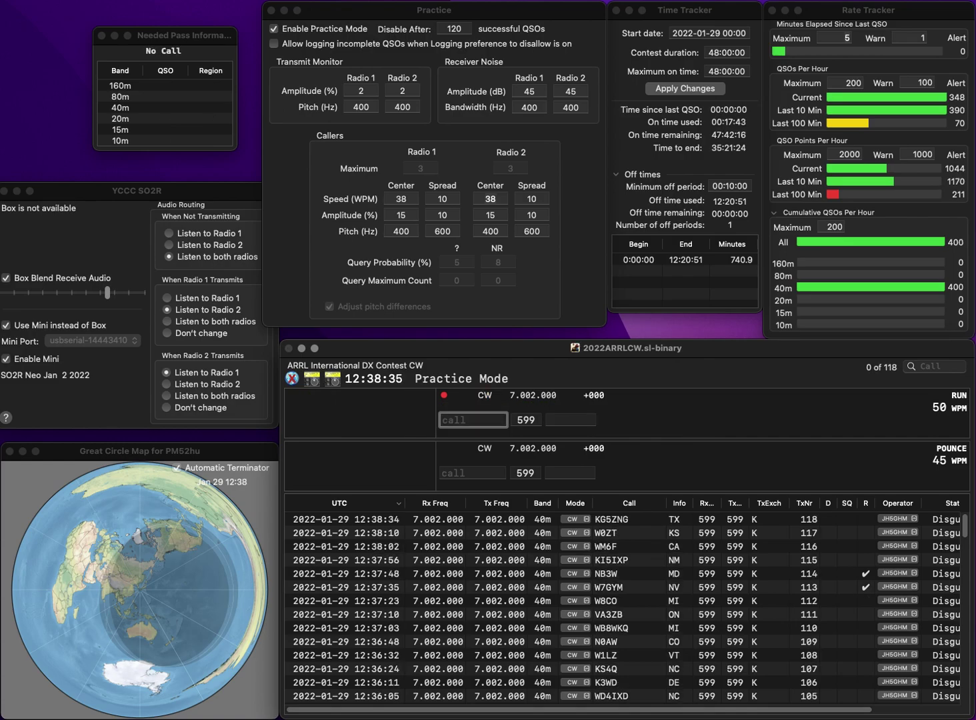
text(MK)
key(Home)
text(N)
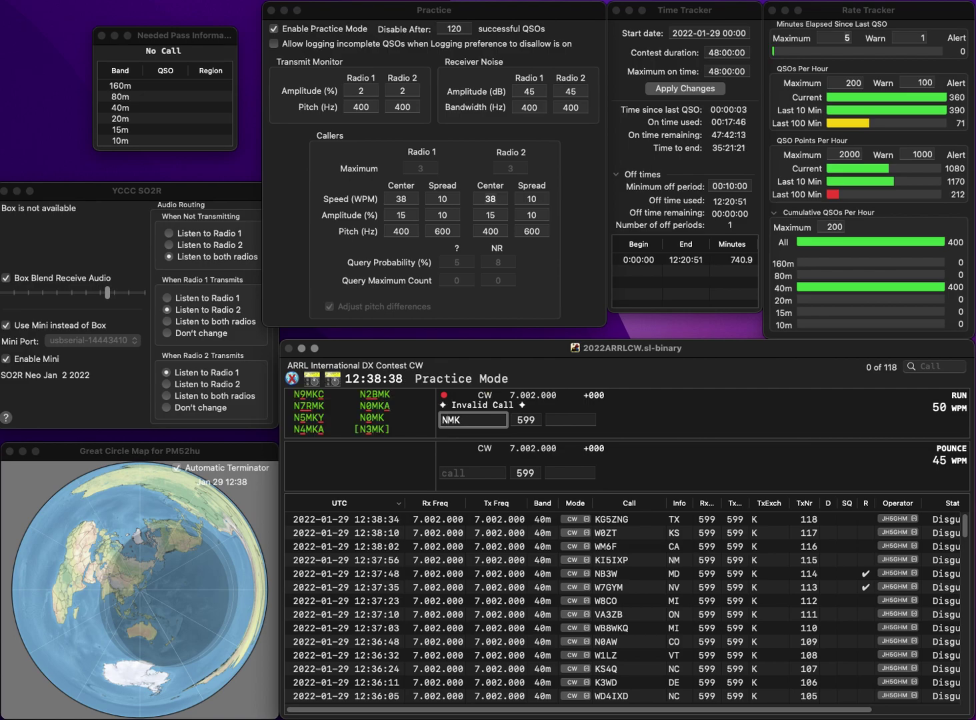
text(0)
key(Tab)
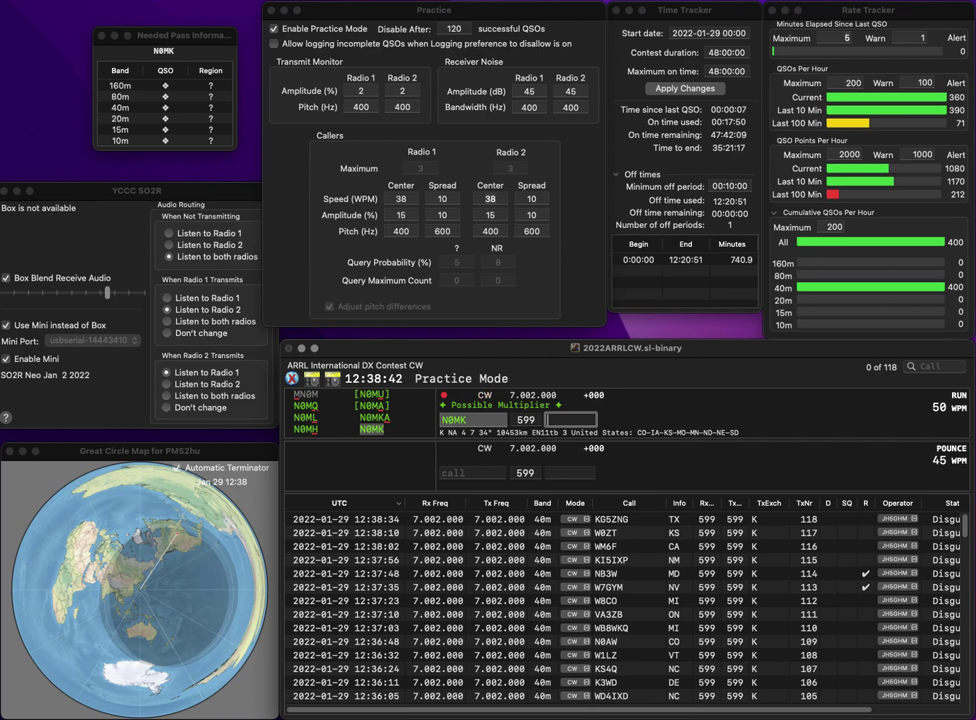
text(ND)
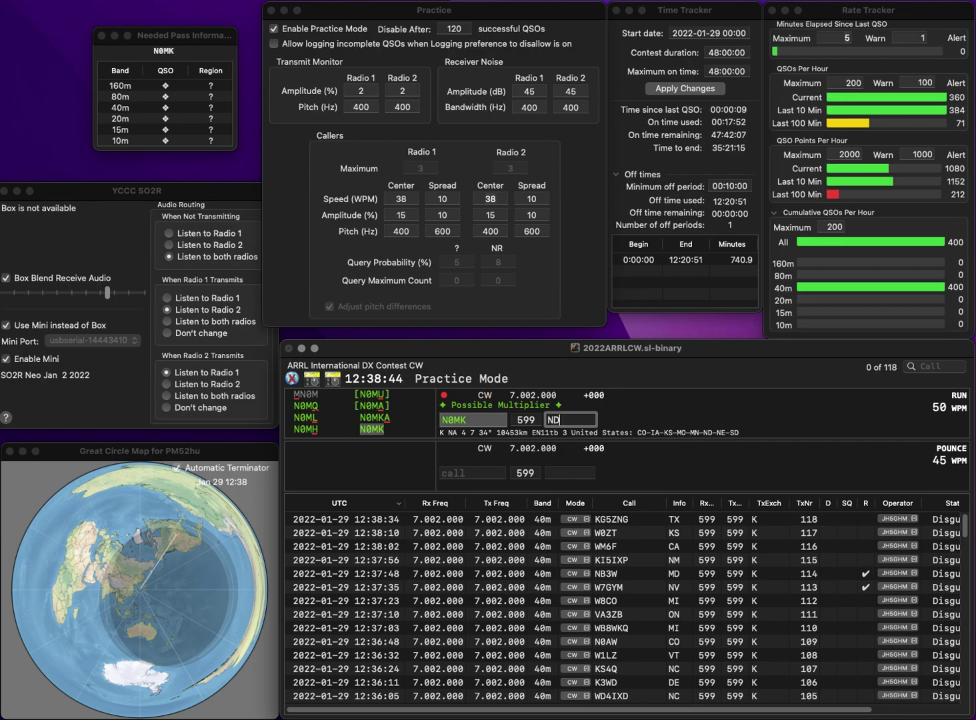
key(Return)
Step: Log a run contact with KK0I using the received exchange KS
text(KK0I)
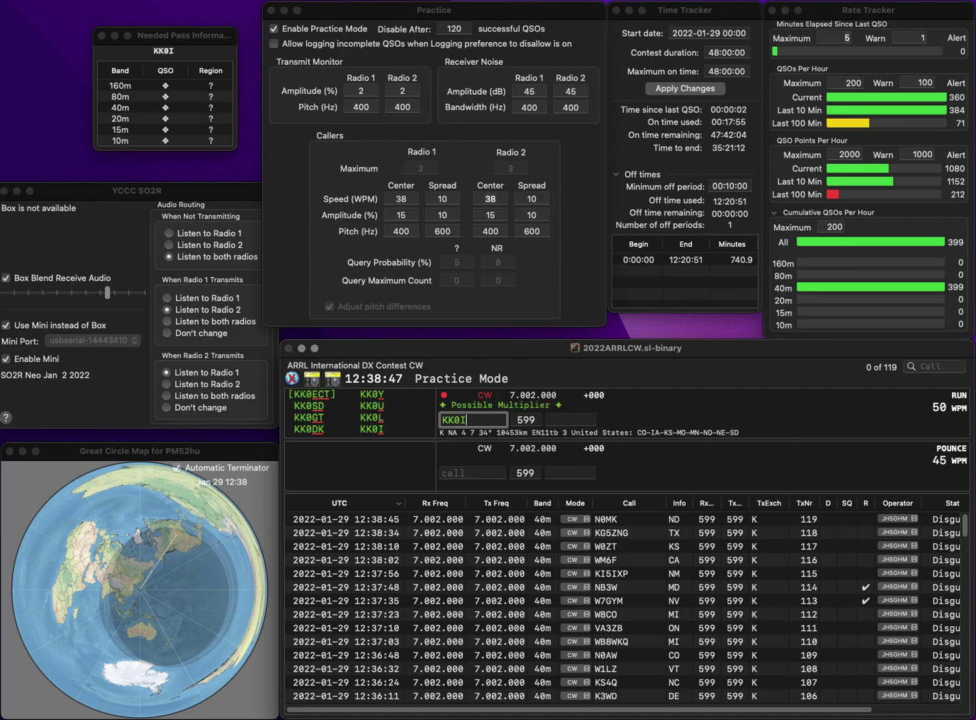
key(Return)
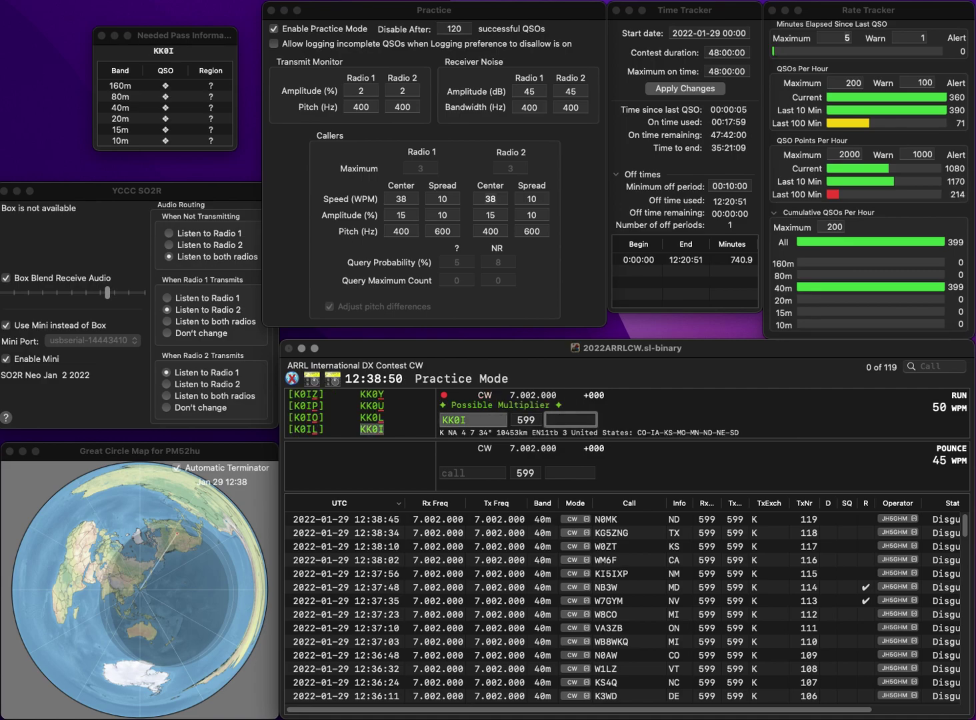
text(KS)
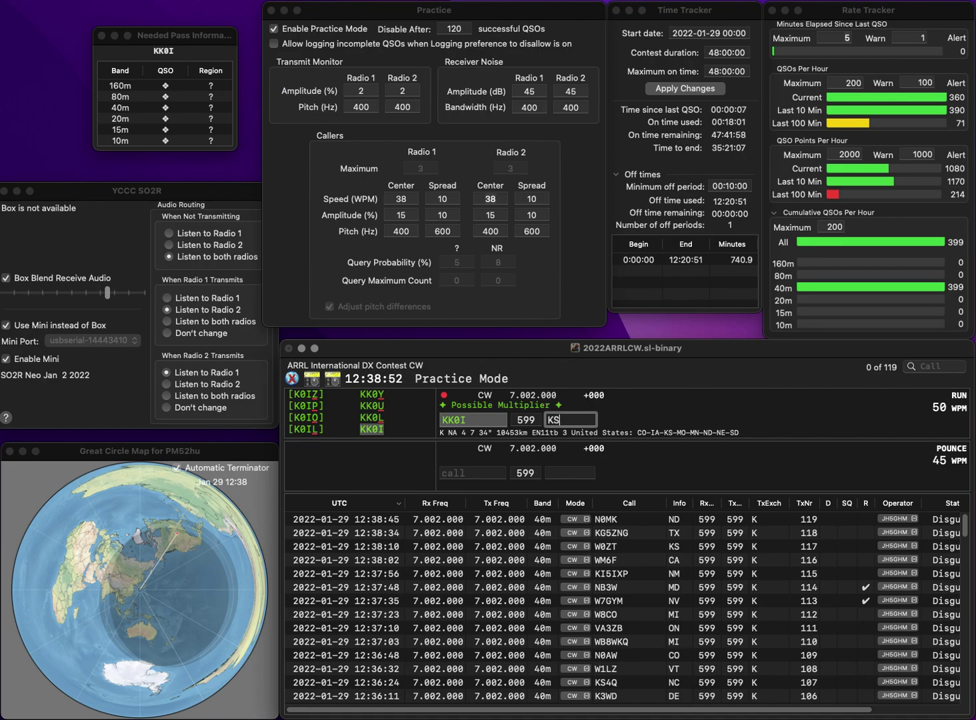
key(Return)
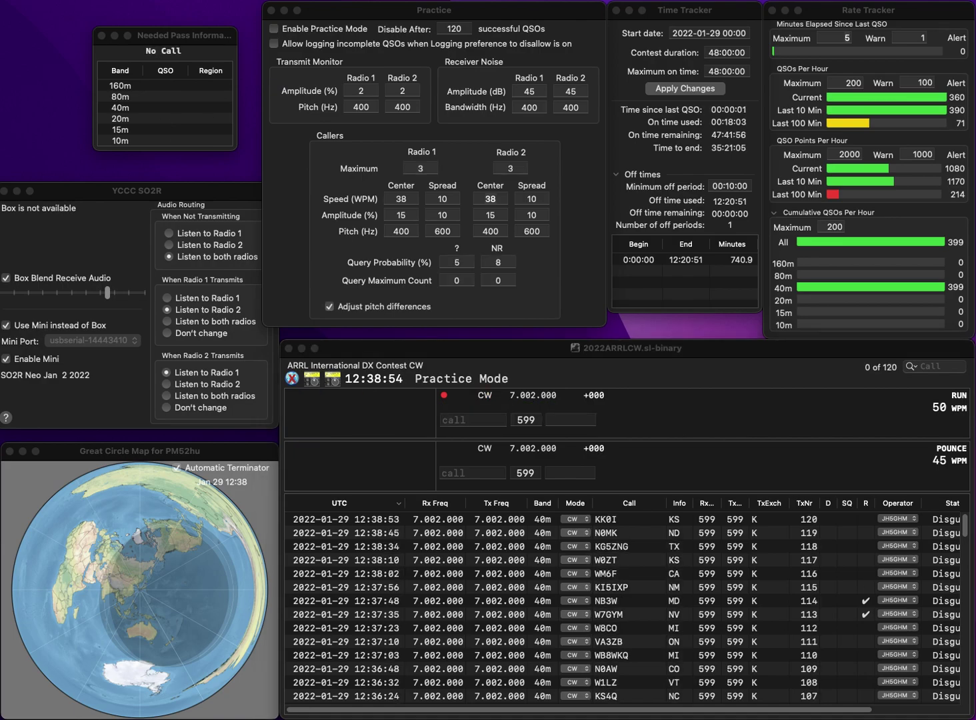